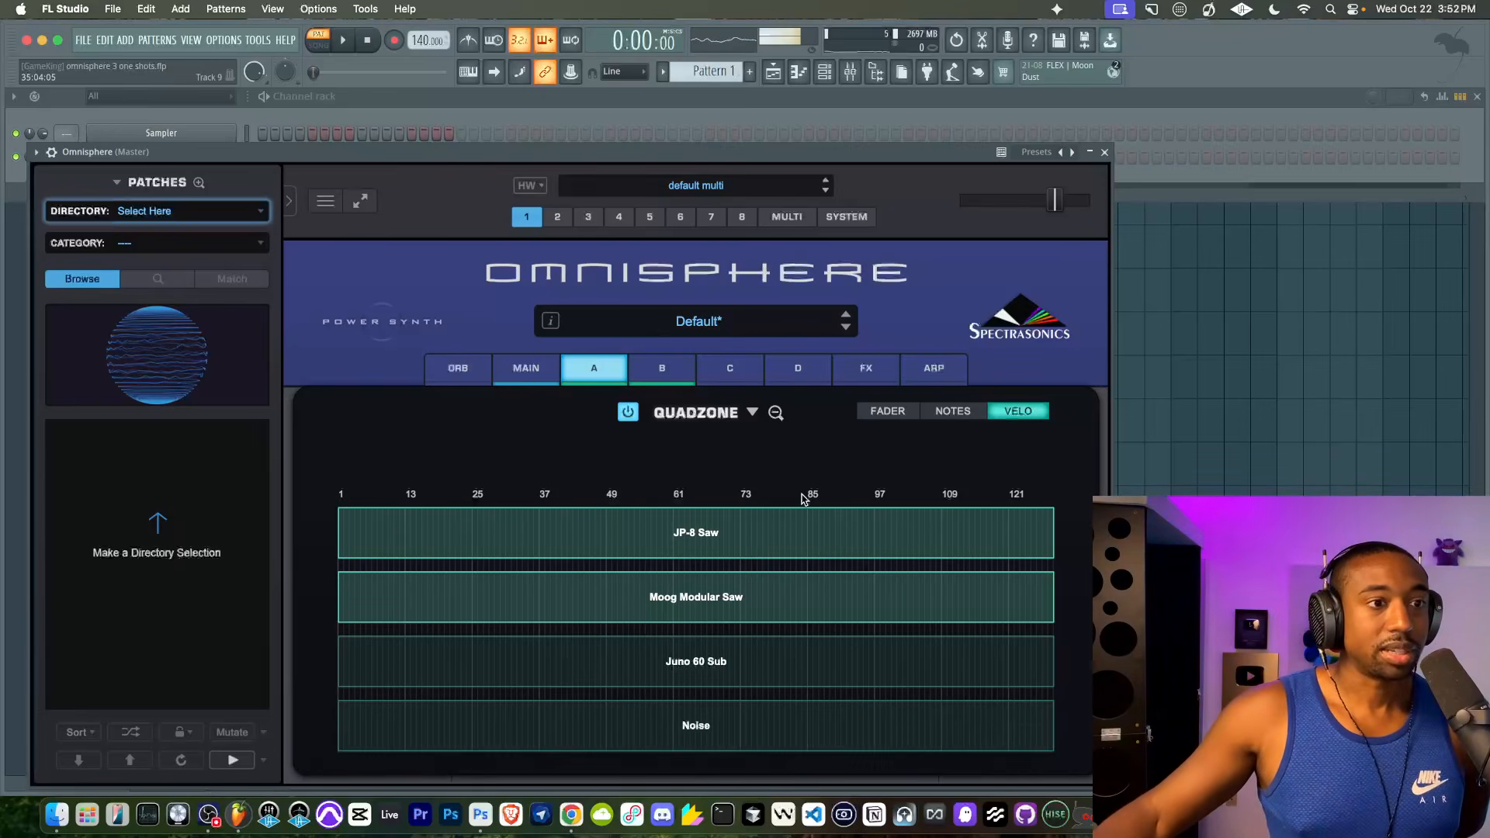
- Compare the Quadzone's Fader, Notes and Velo modes, finishing in Velo mode
click(883, 408)
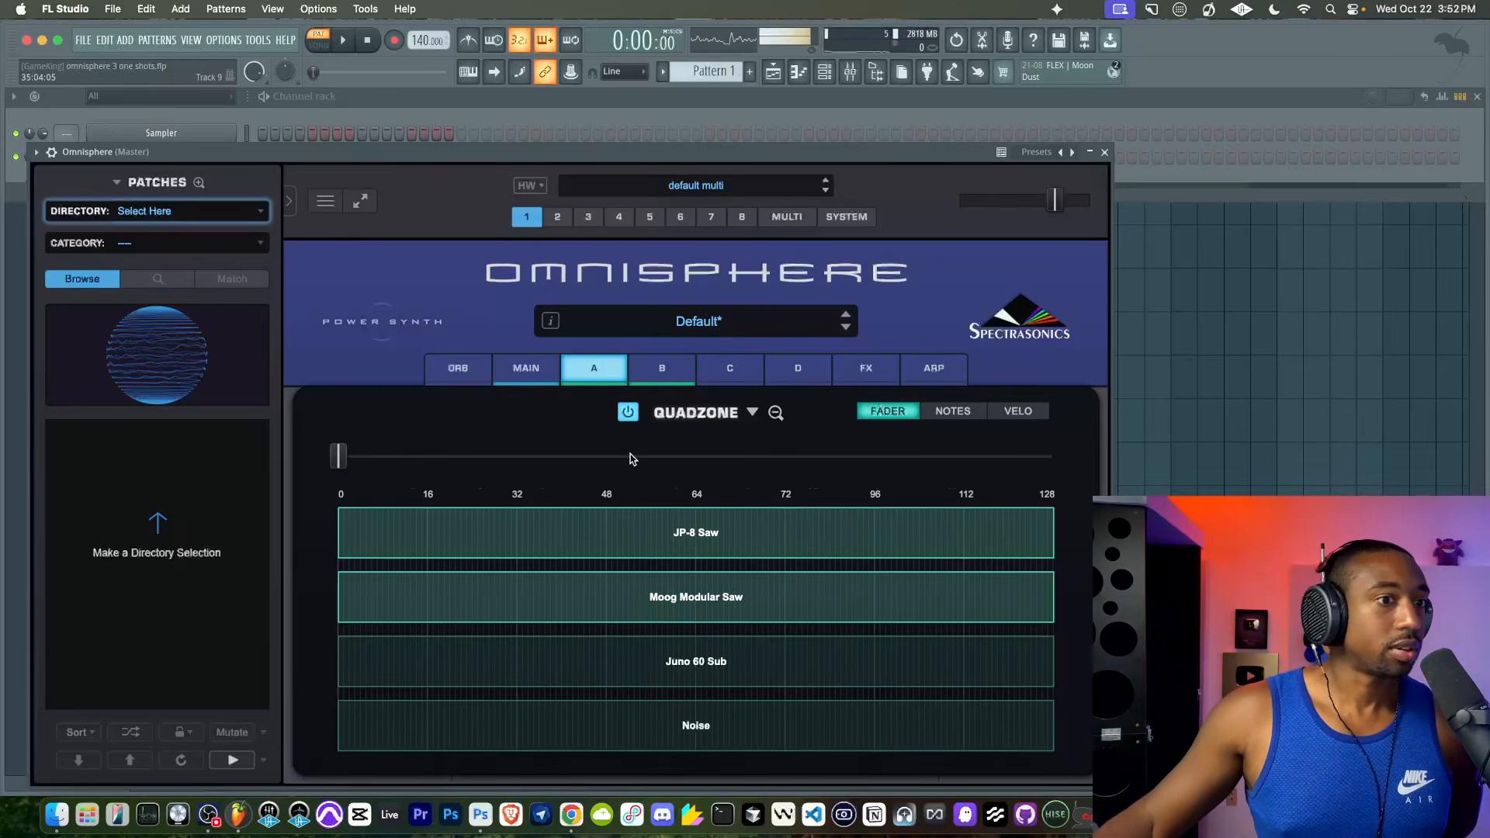
mouse_move(356, 458)
mouse_down()
mouse_move(817, 456)
mouse_move(342, 457)
mouse_move(847, 456)
mouse_move(339, 456)
mouse_up()
right_click(339, 456)
click(337, 436)
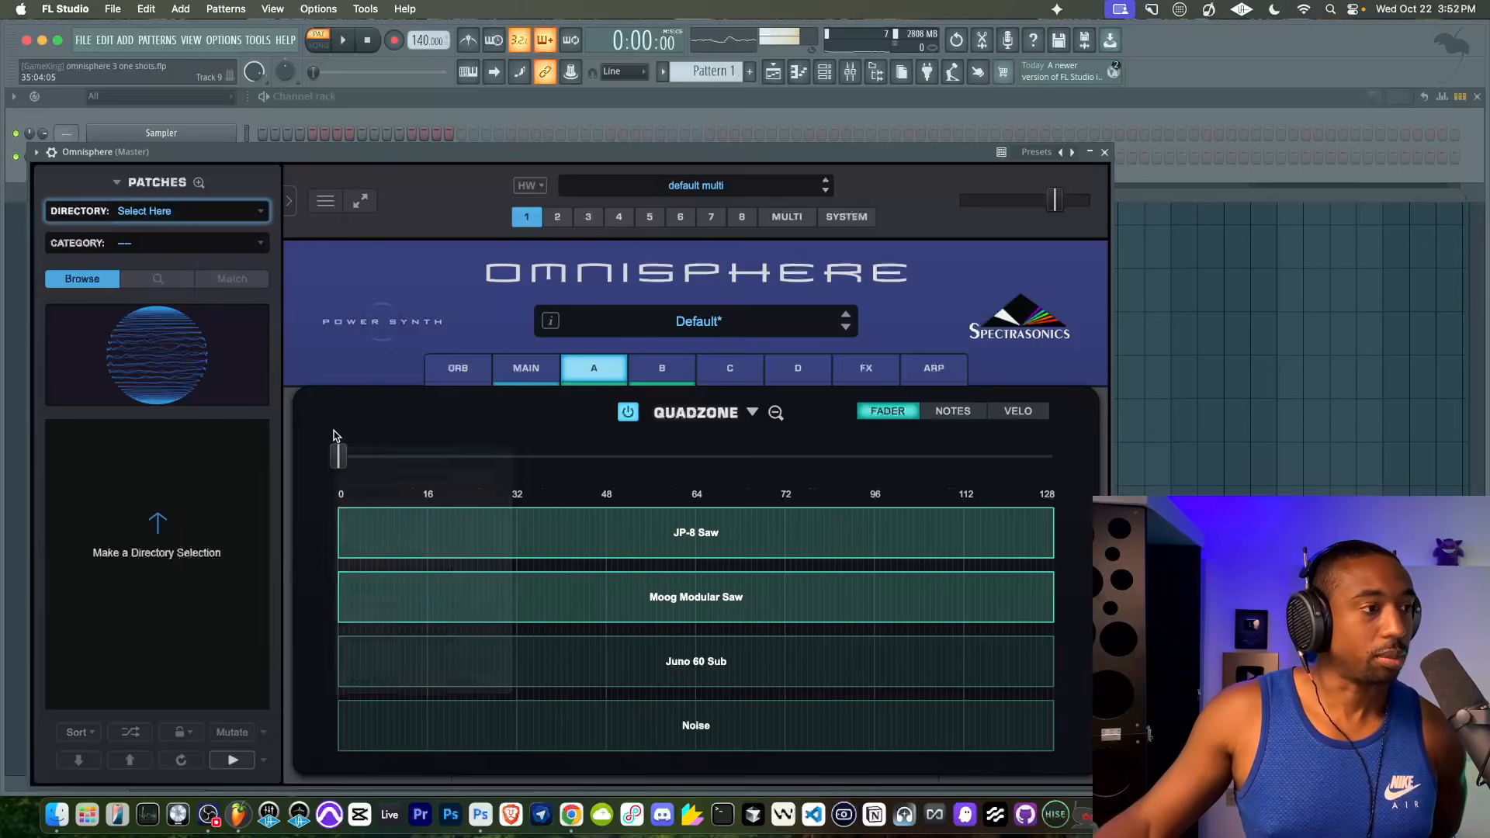
click(1011, 418)
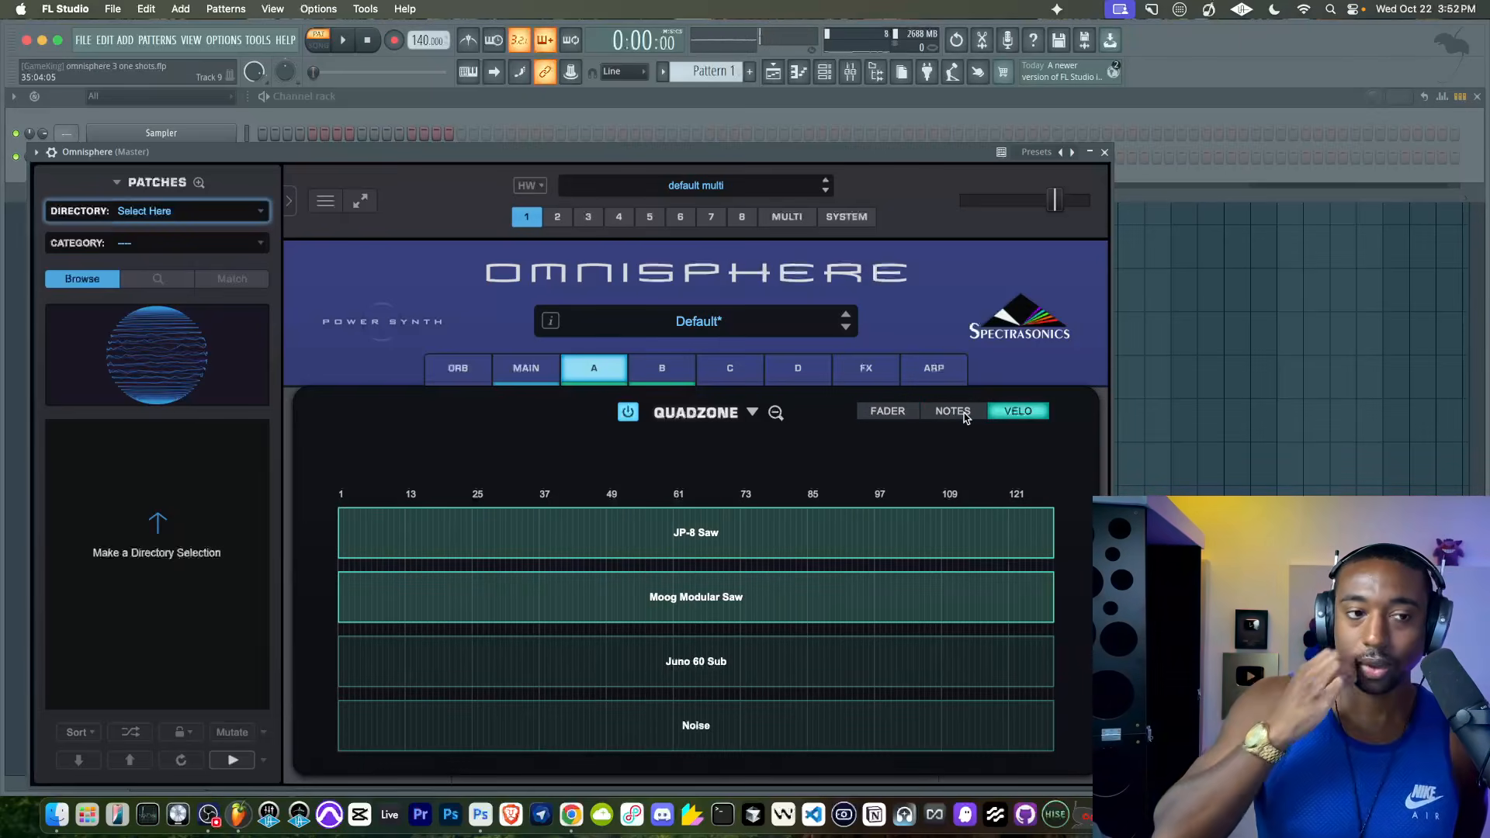
click(966, 417)
click(1009, 417)
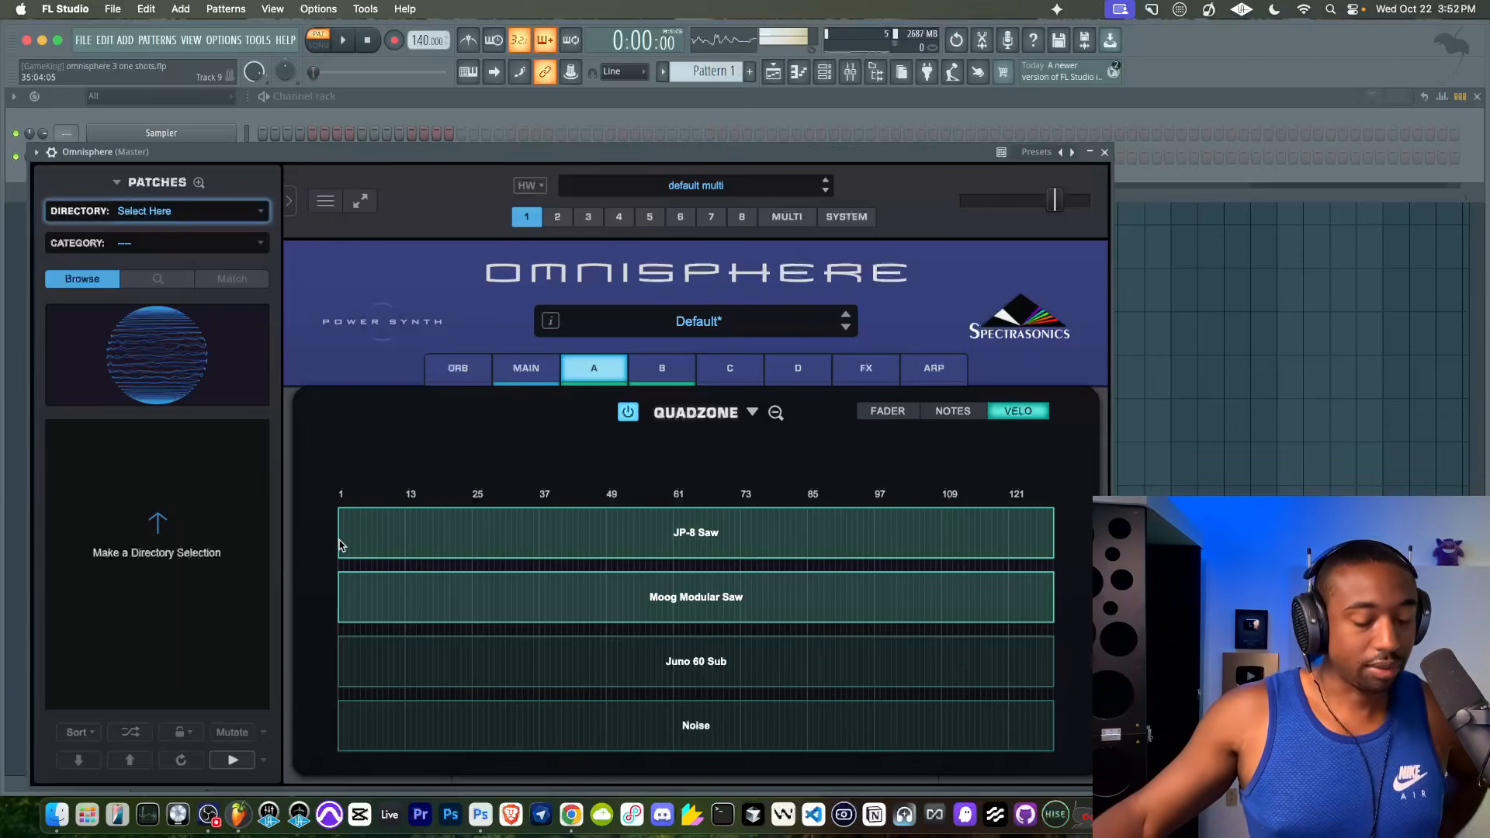
- Turn off layer B and shorten layer A's JP-8 Saw velocity zone to about 1–30 in the Quadzone
click(655, 376)
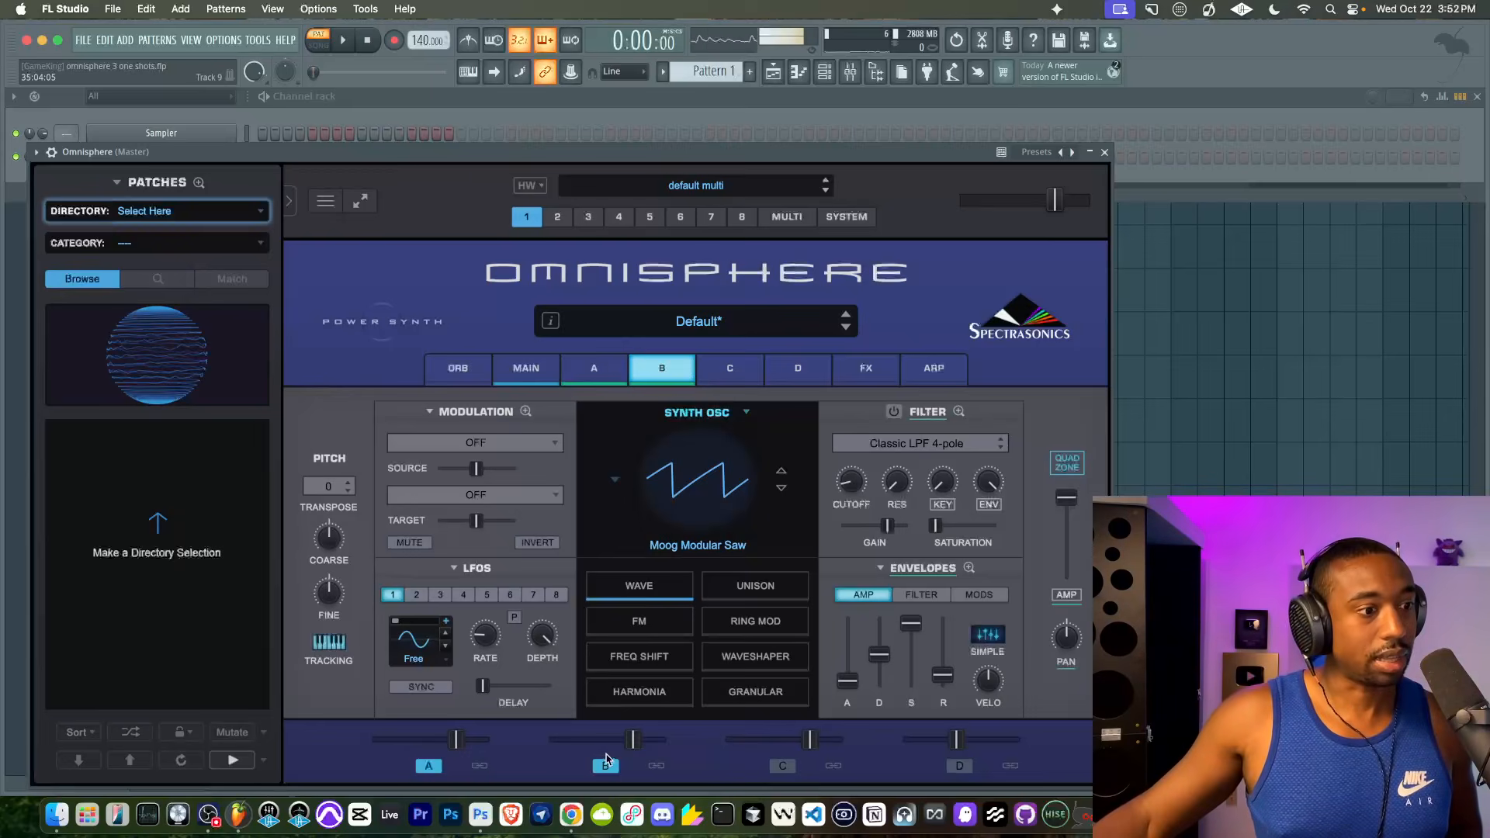
click(594, 369)
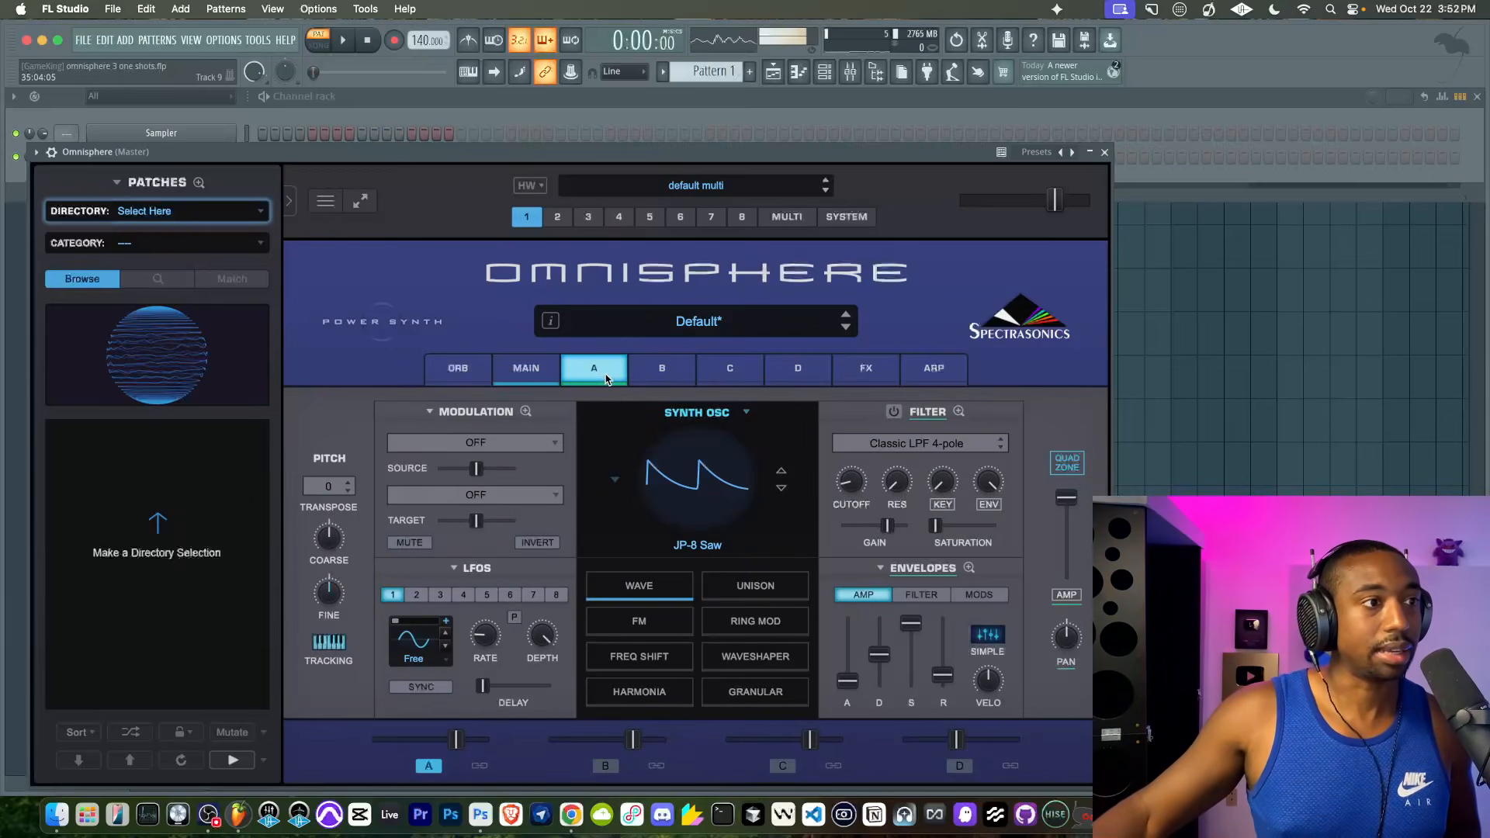
click(1066, 464)
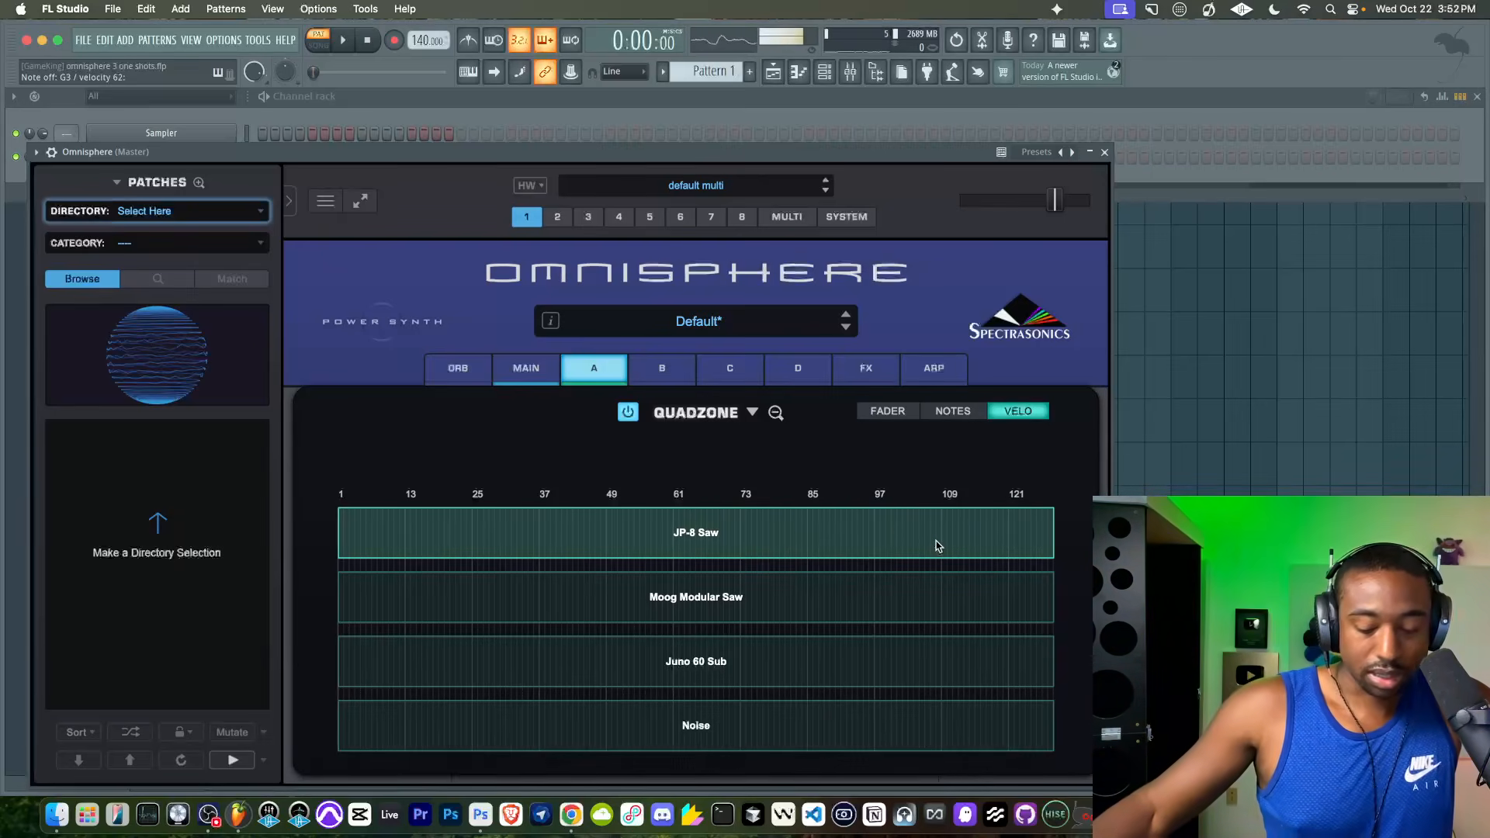
drag(1053, 559, 526, 538)
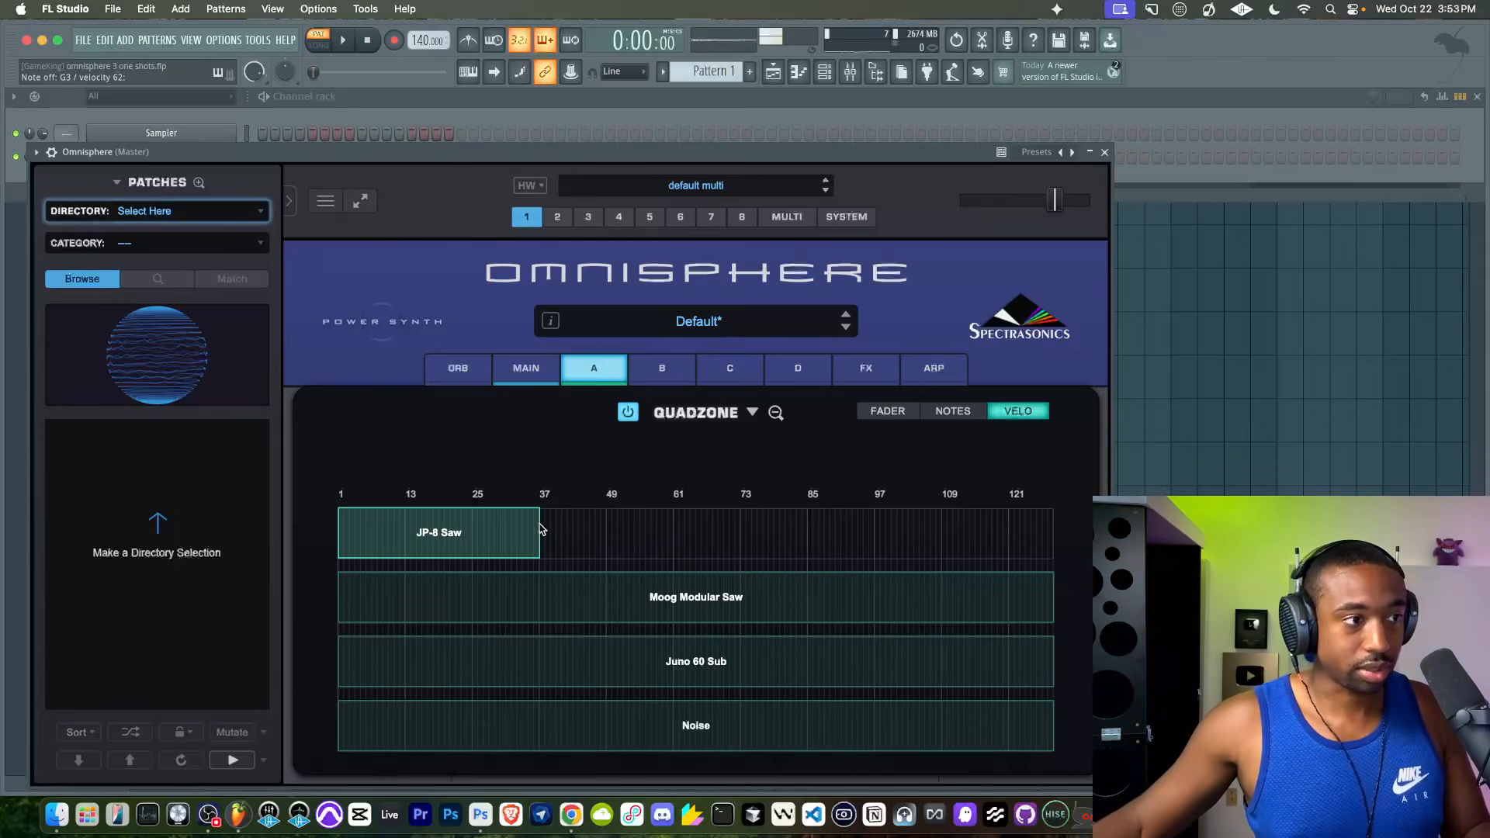
drag(531, 523, 509, 561)
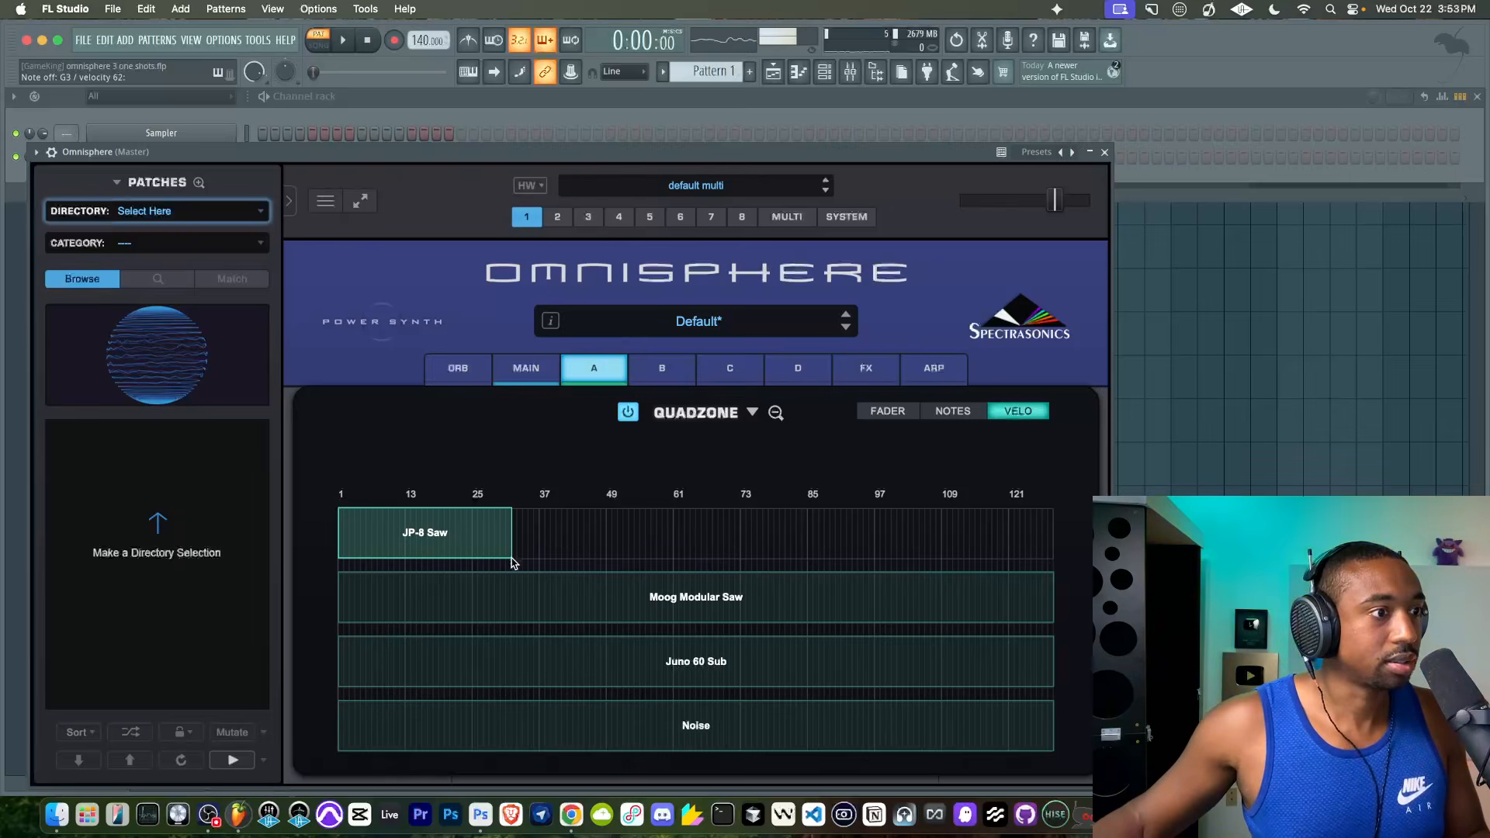
drag(510, 560, 504, 562)
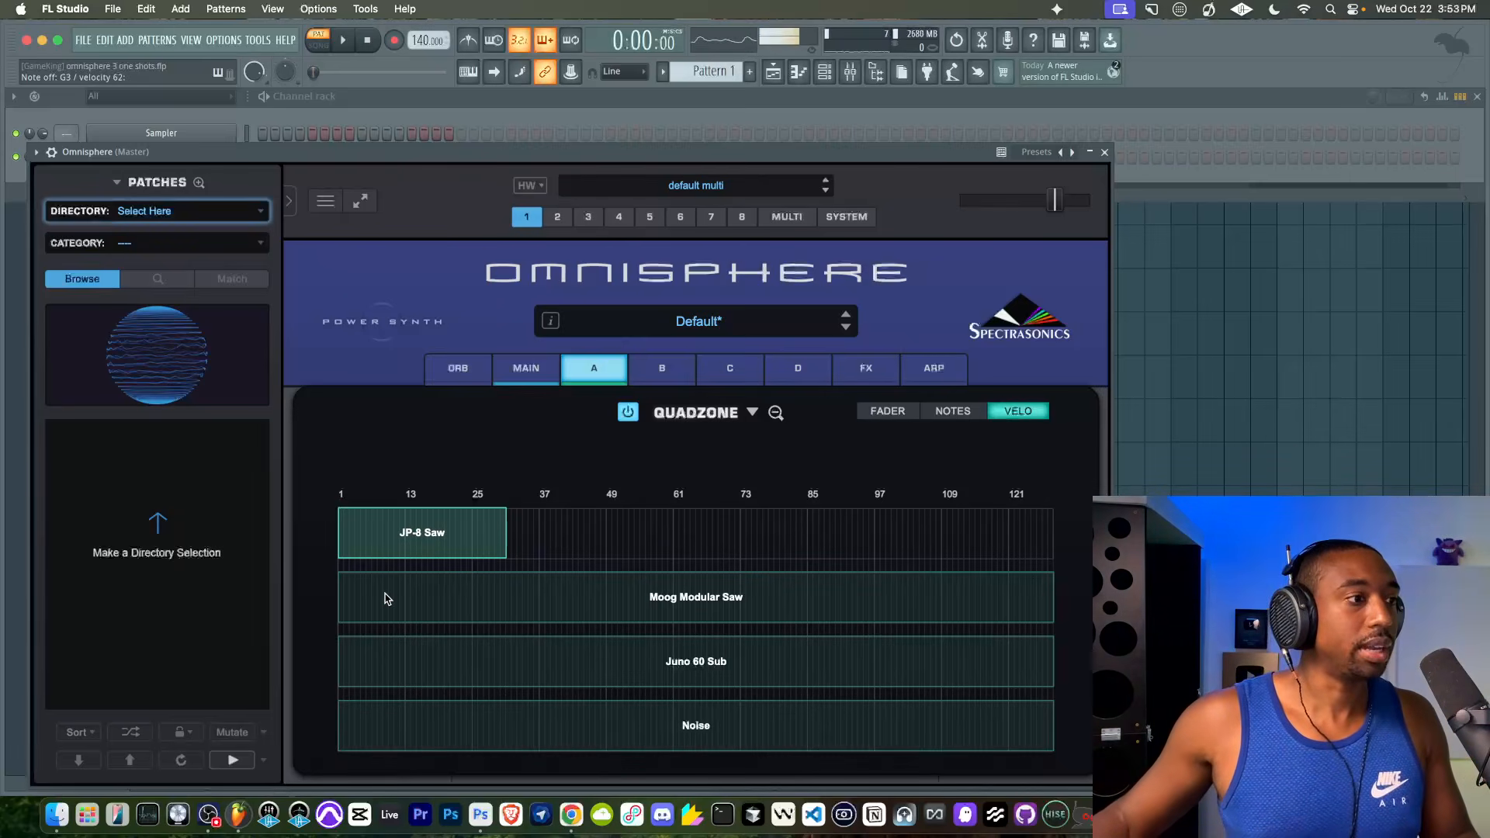
- Turn layer B on and start its Moog Modular Saw velocity zone at about 31, right after the JP-8 Saw zone
click(663, 369)
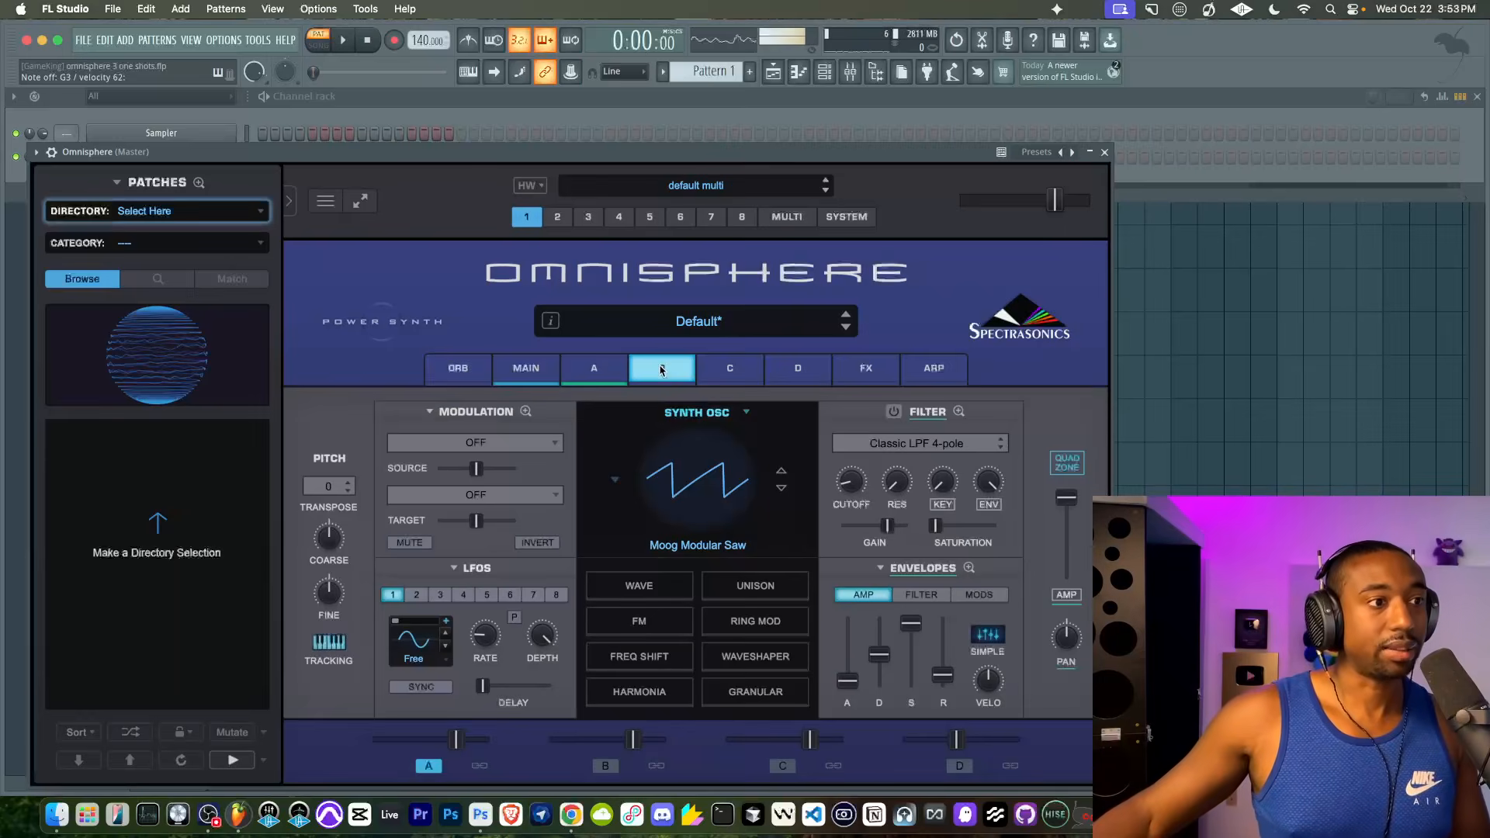
click(605, 766)
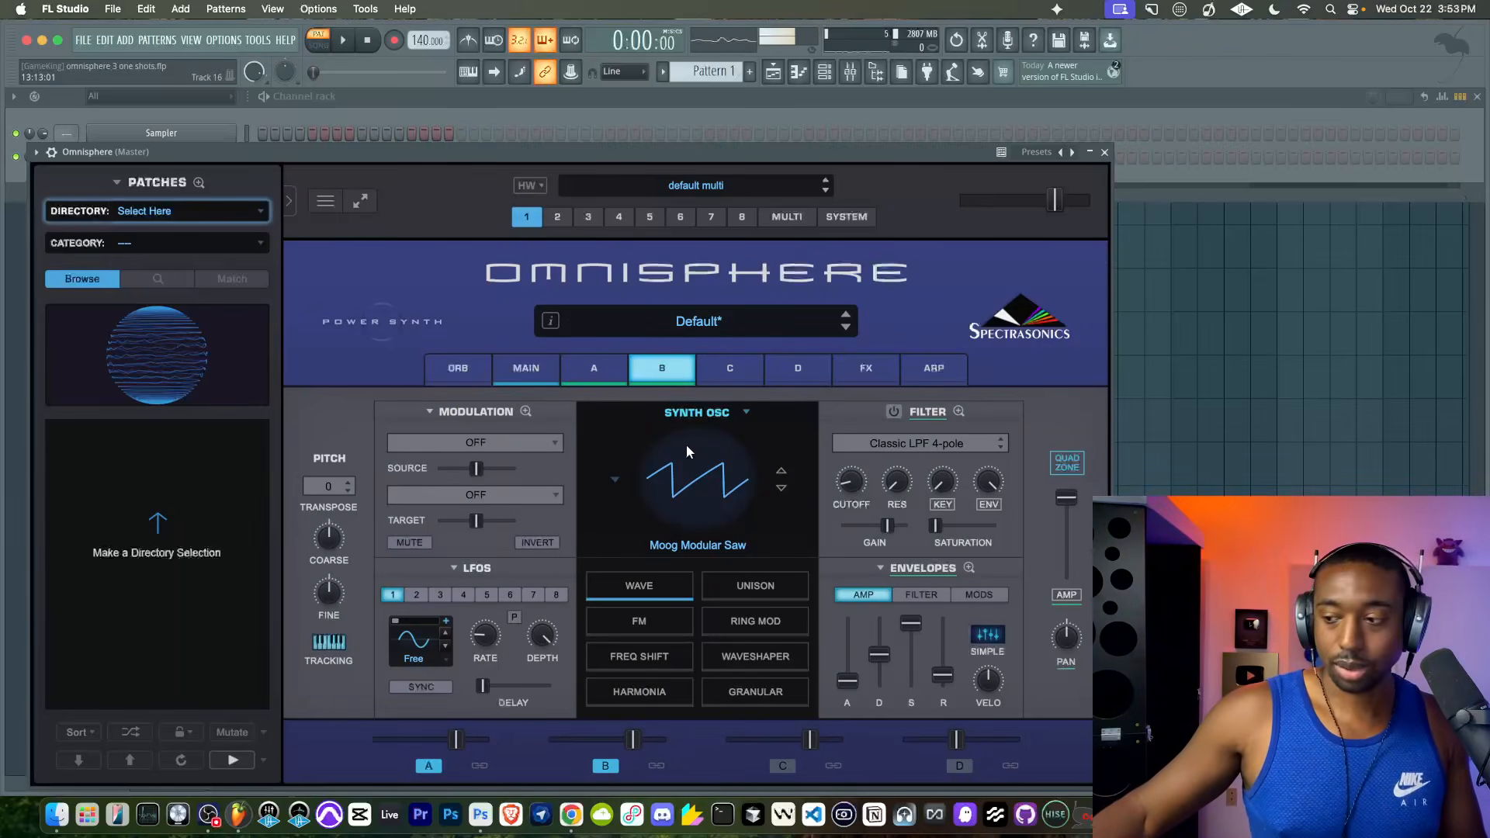
click(1066, 463)
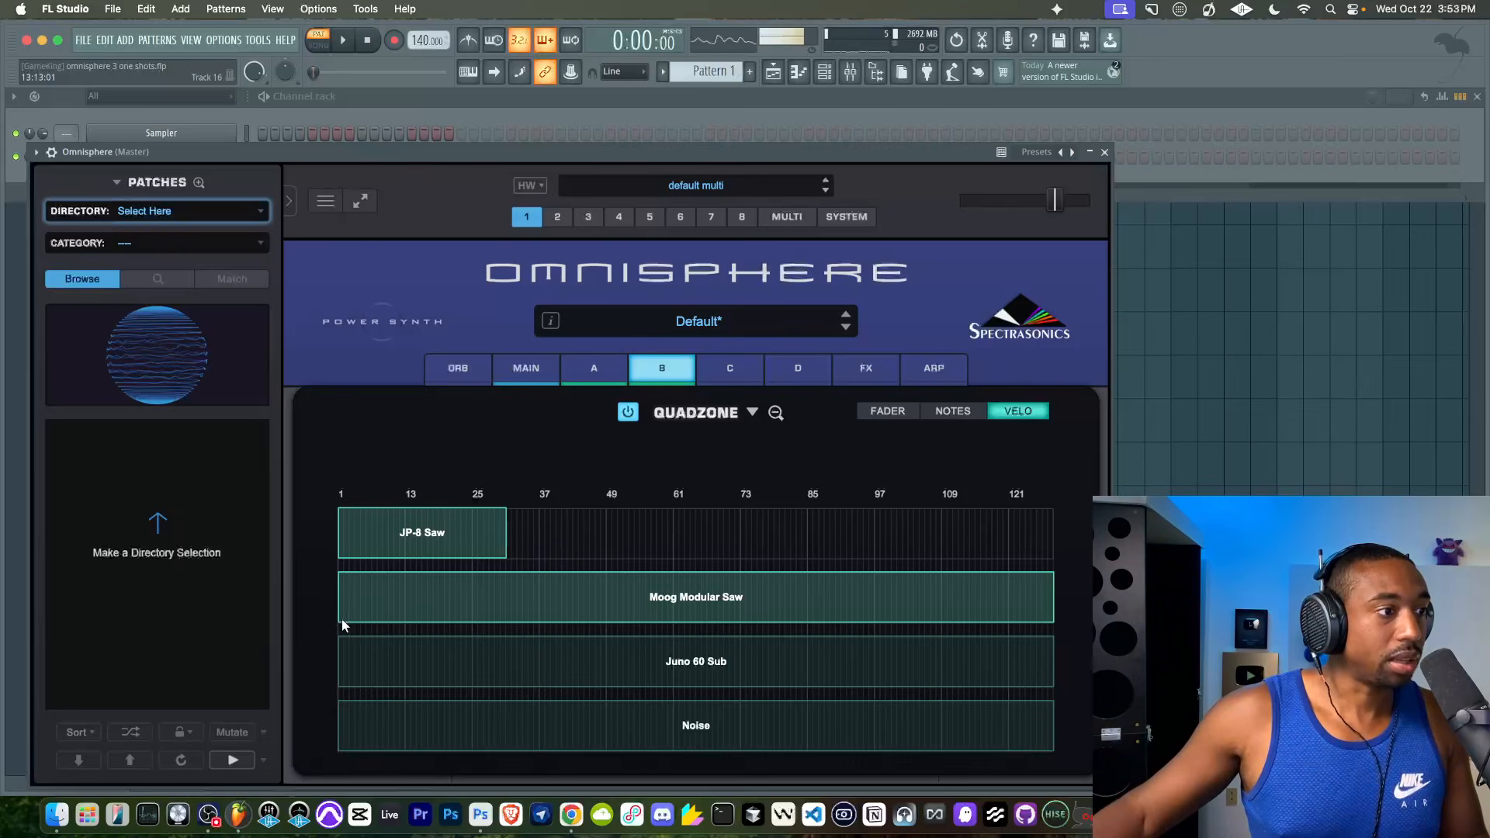
drag(340, 578, 403, 615)
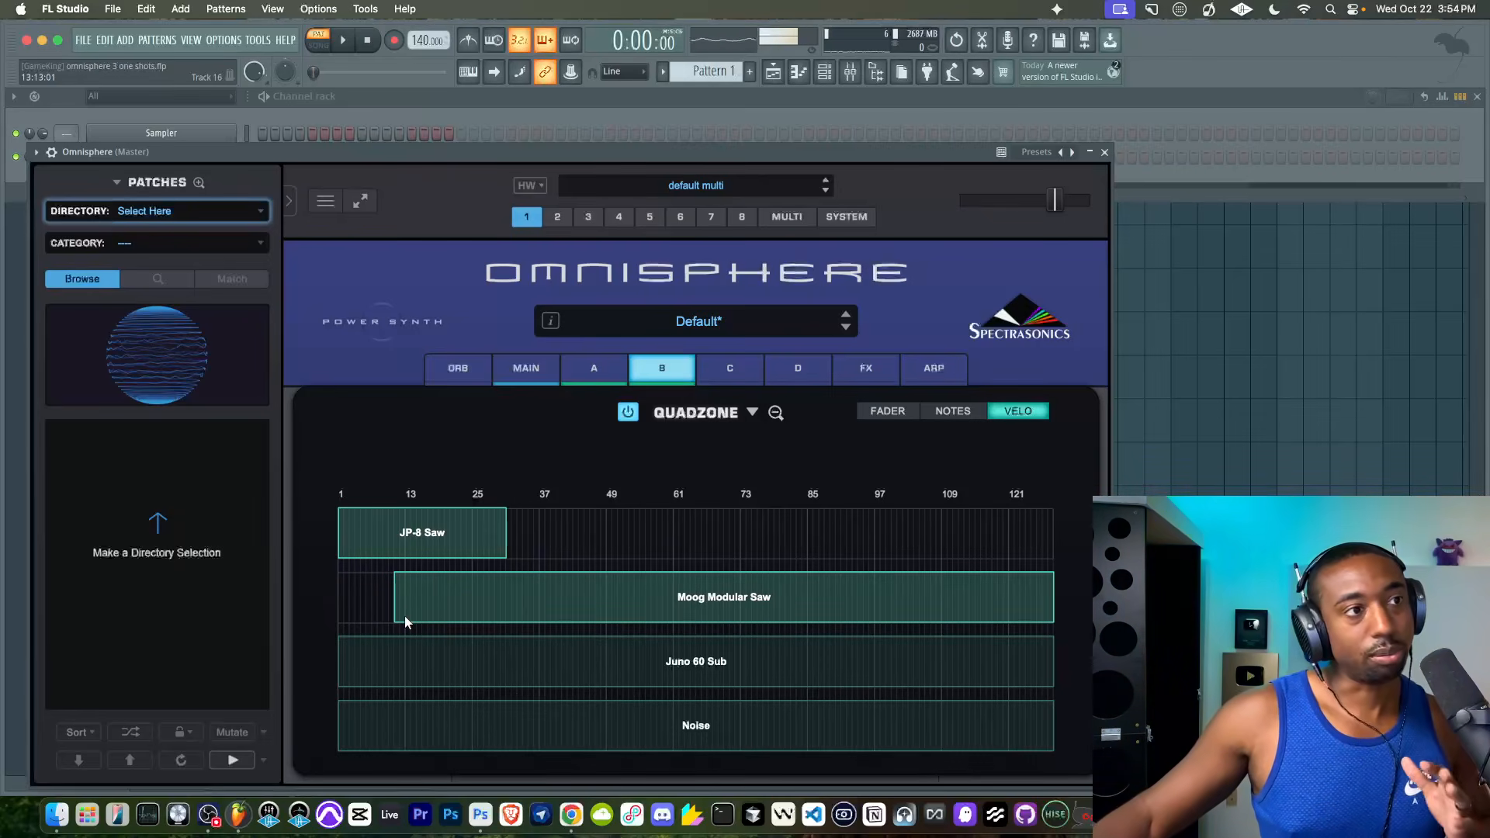
drag(405, 616, 520, 618)
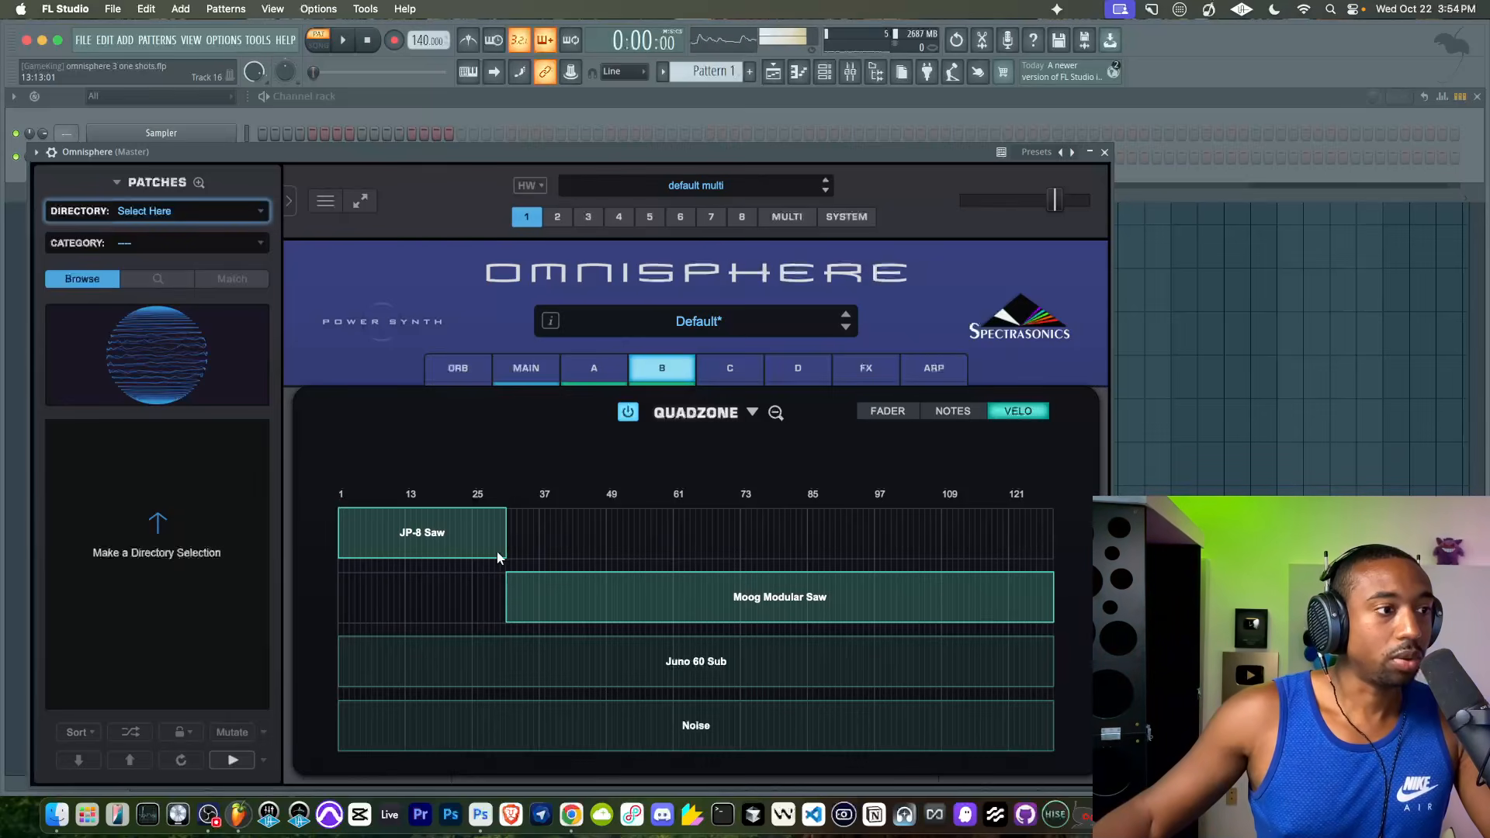
drag(570, 573, 547, 570)
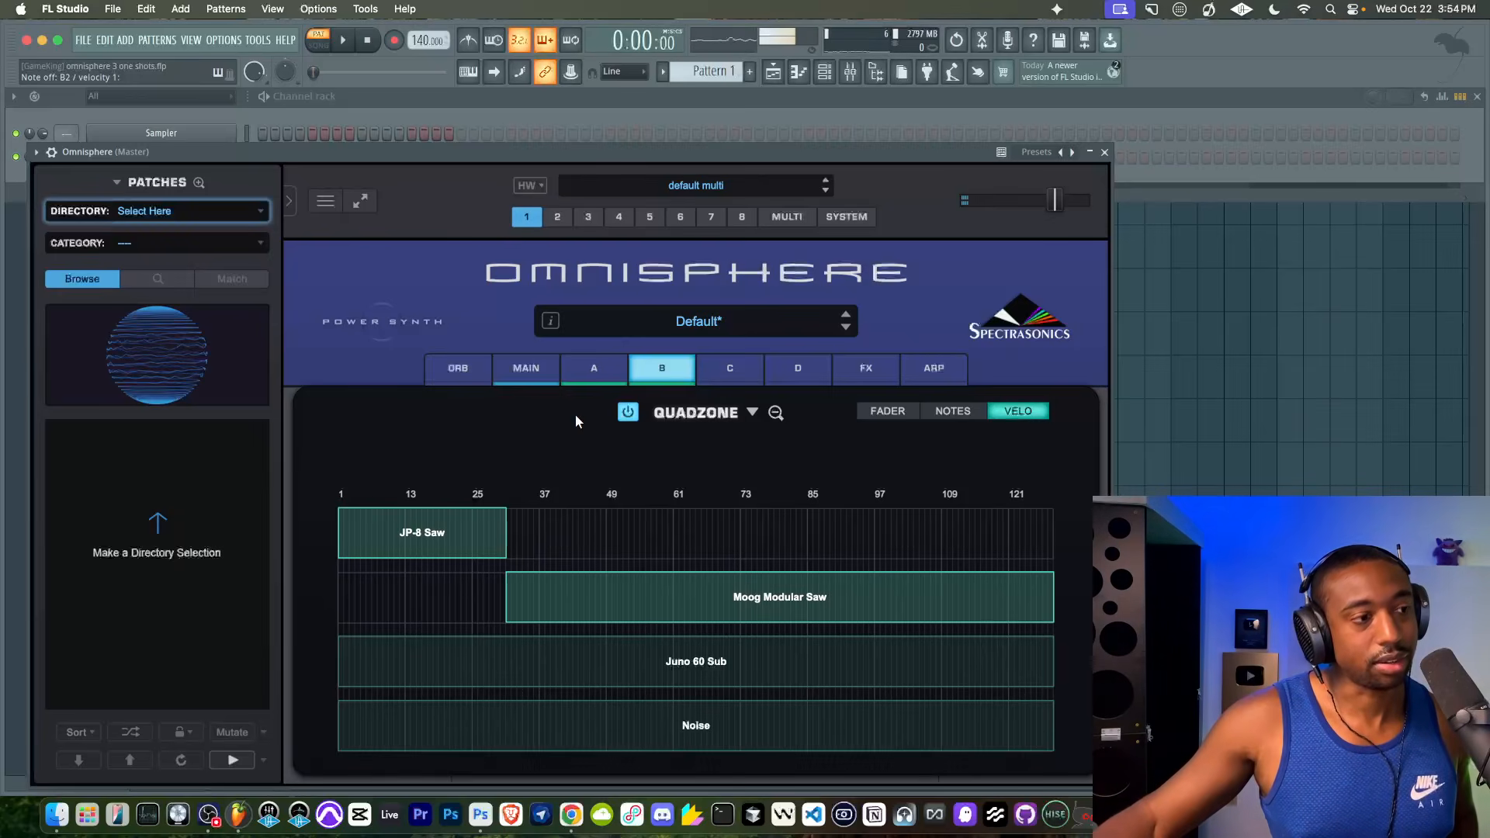
- Transpose layer B by +12 and raise the plugin's master output level slightly
click(657, 363)
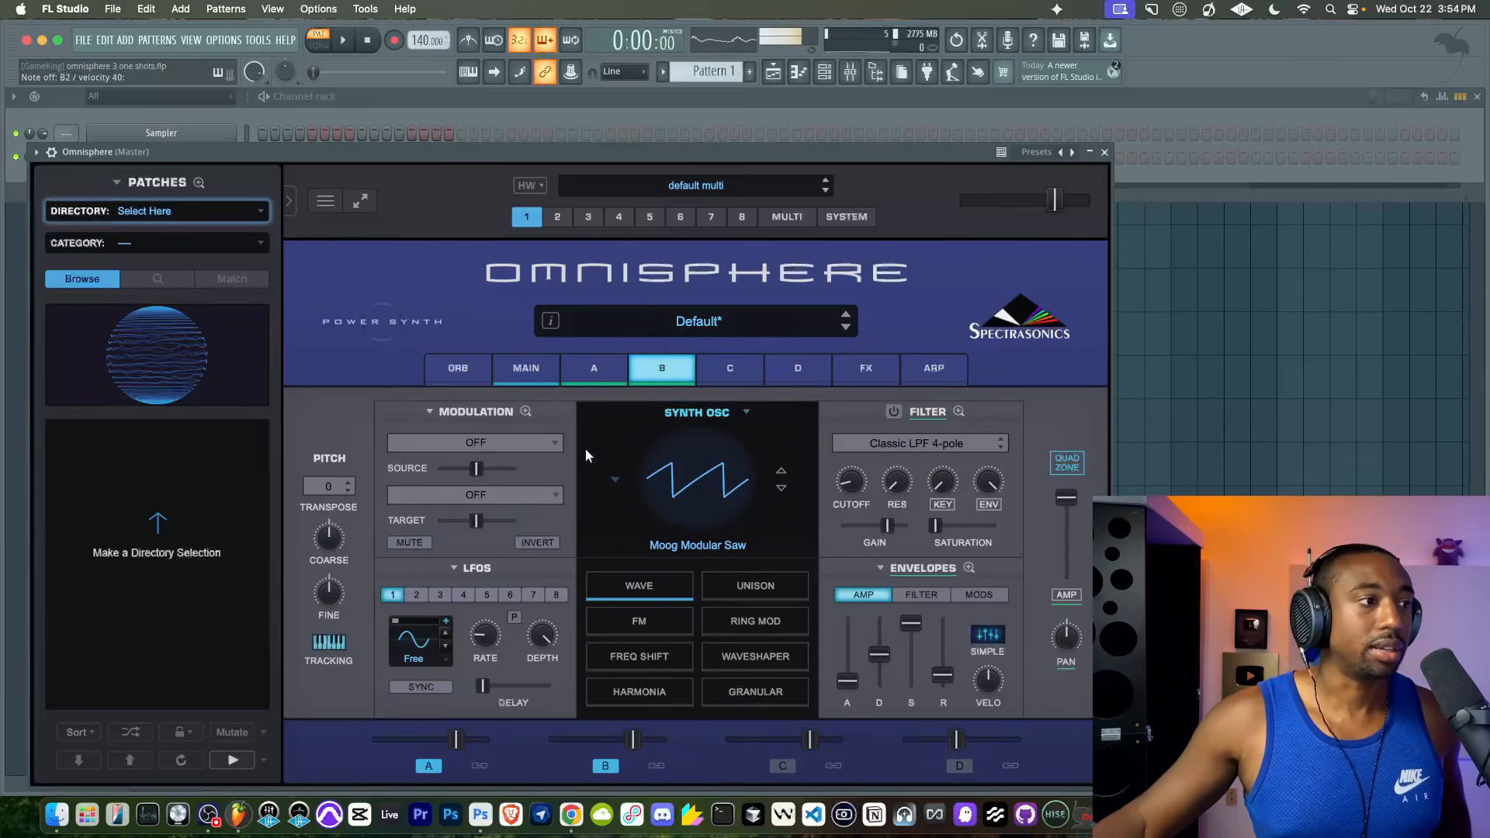
click(334, 486)
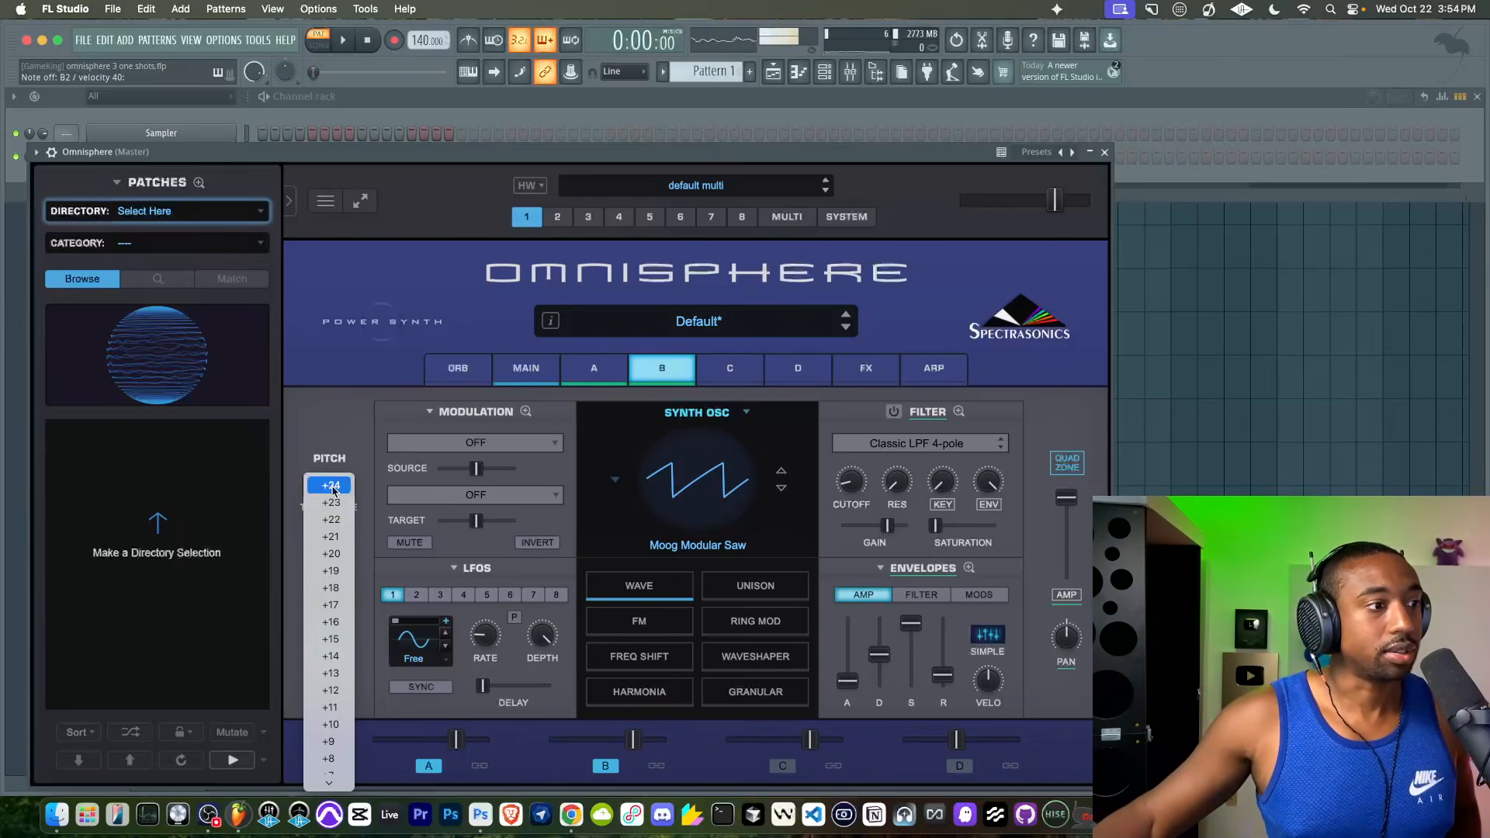
click(333, 690)
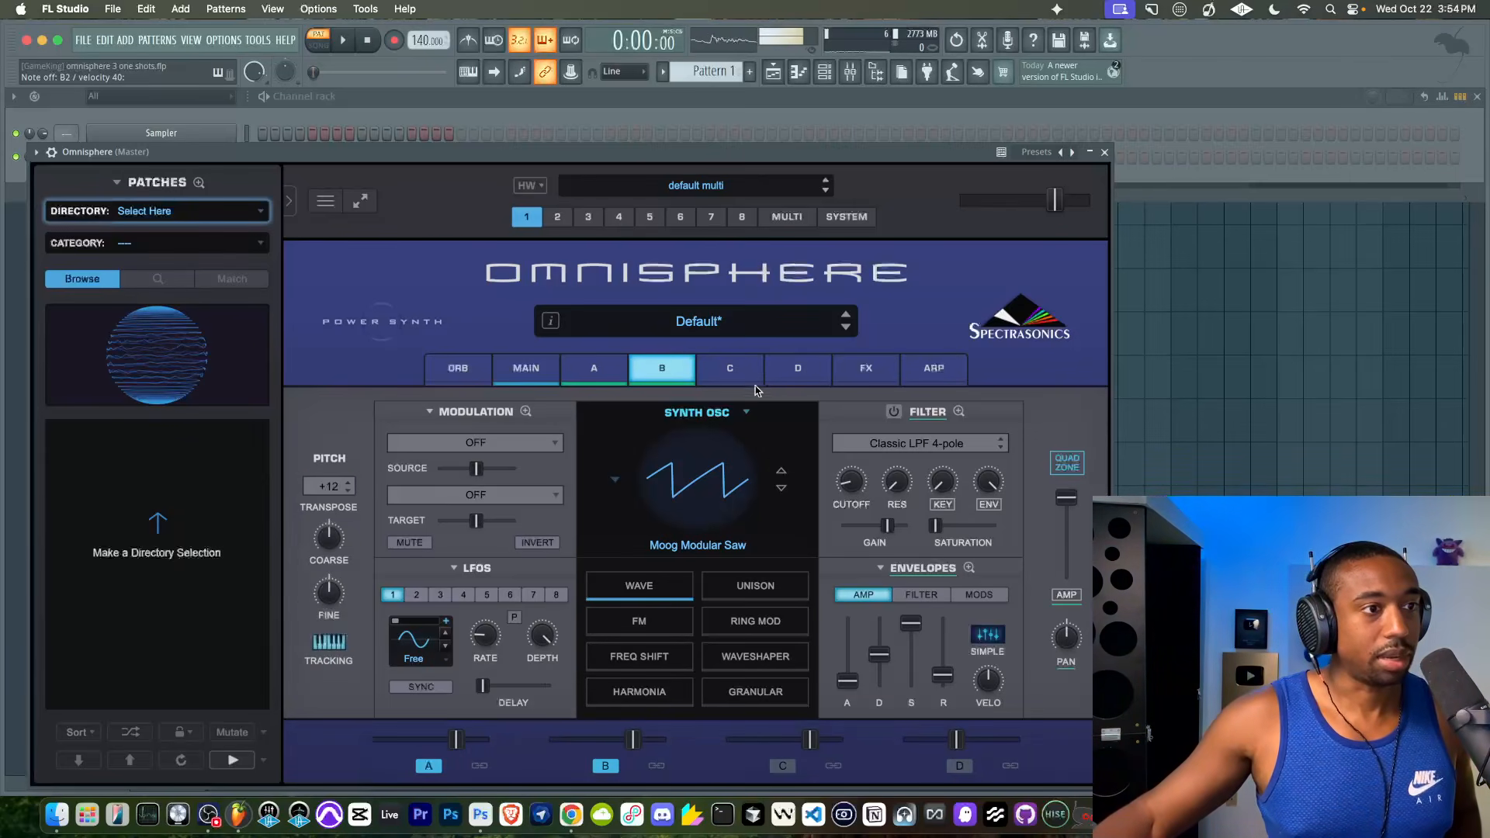
click(1063, 463)
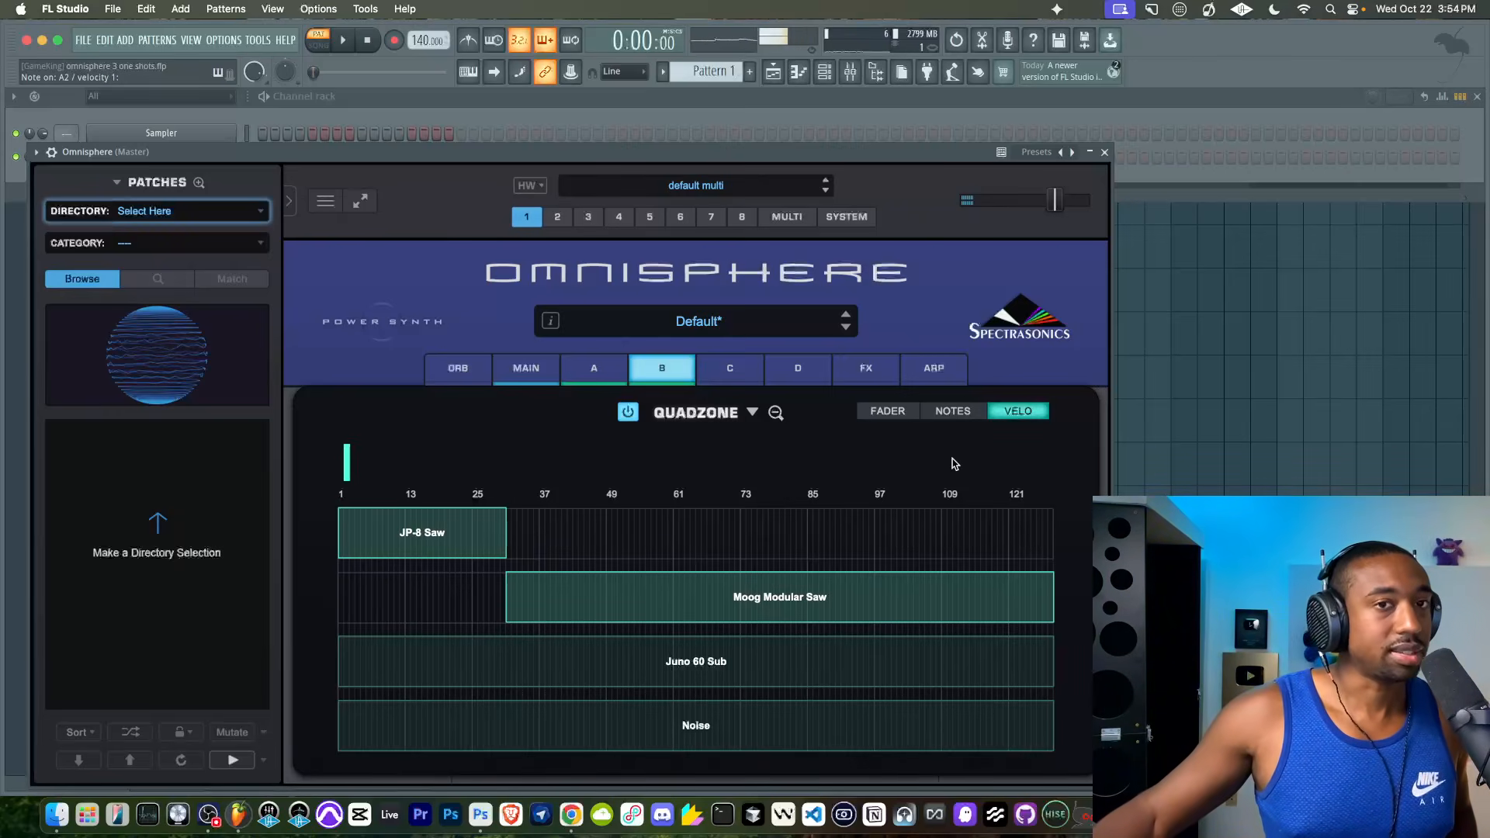
drag(1056, 203, 1076, 204)
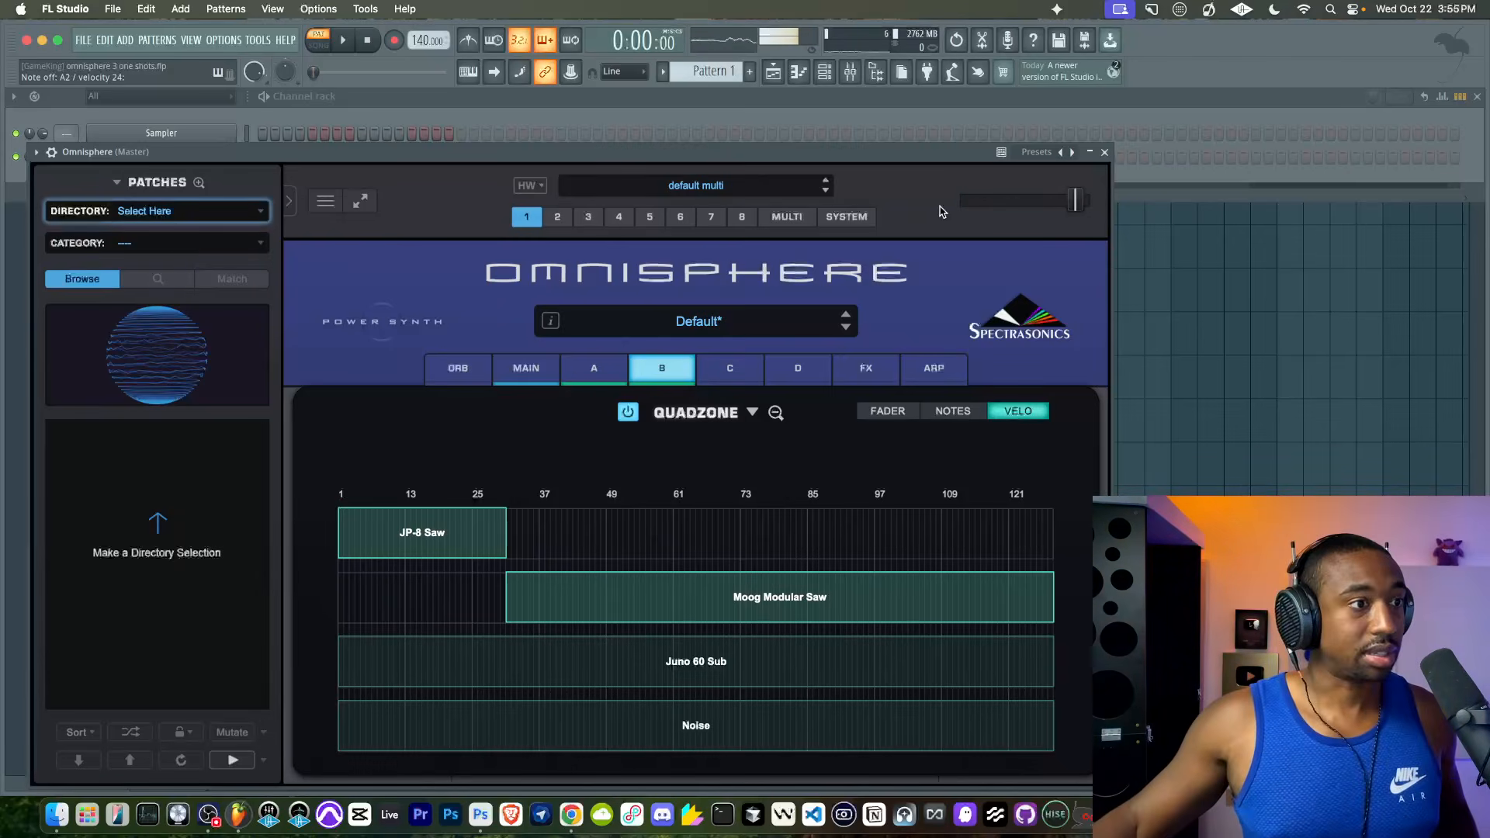
- Set the patch's main signal path to Independent
click(547, 364)
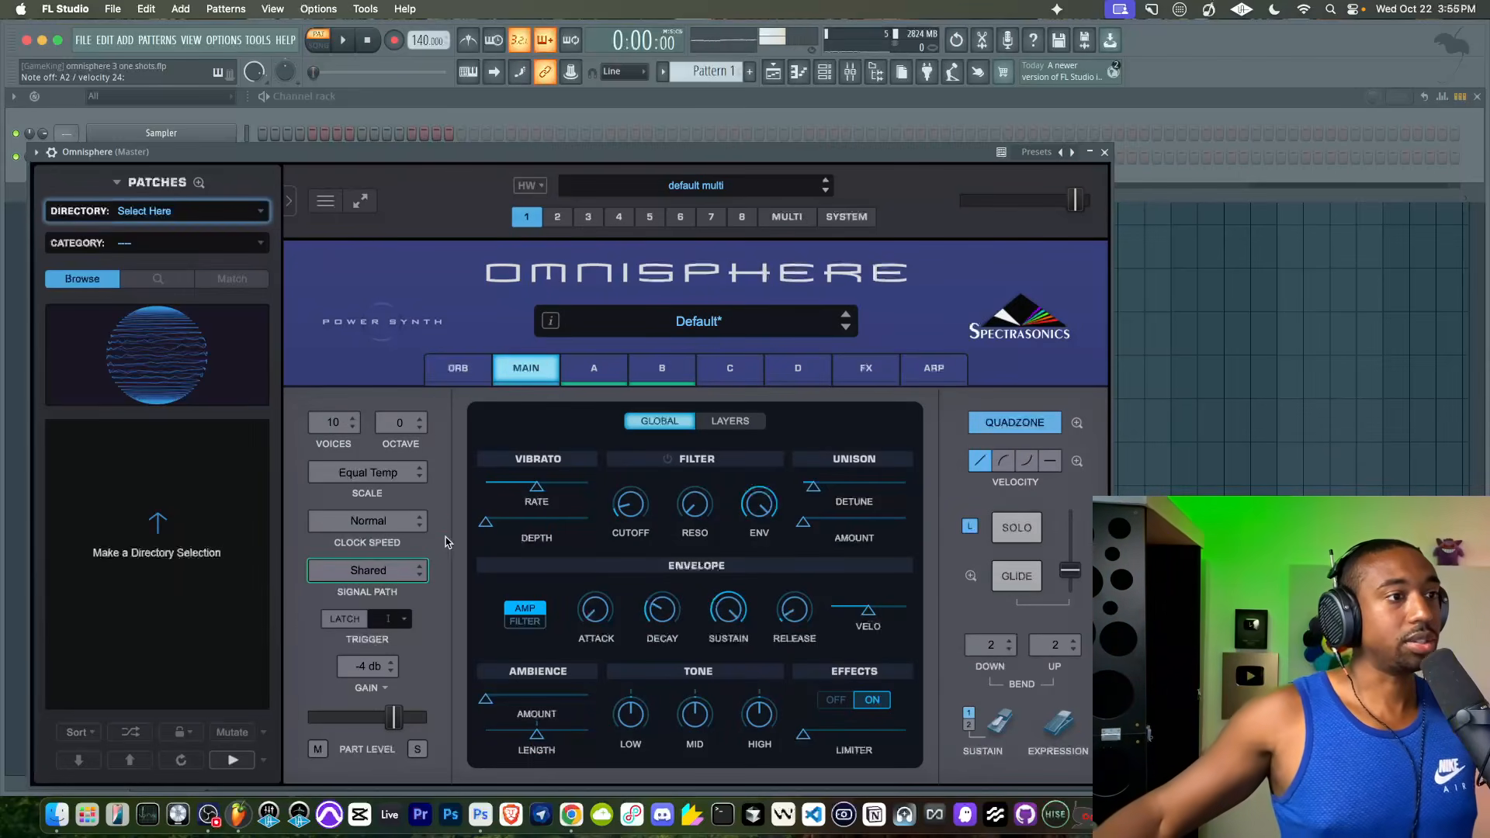
click(368, 570)
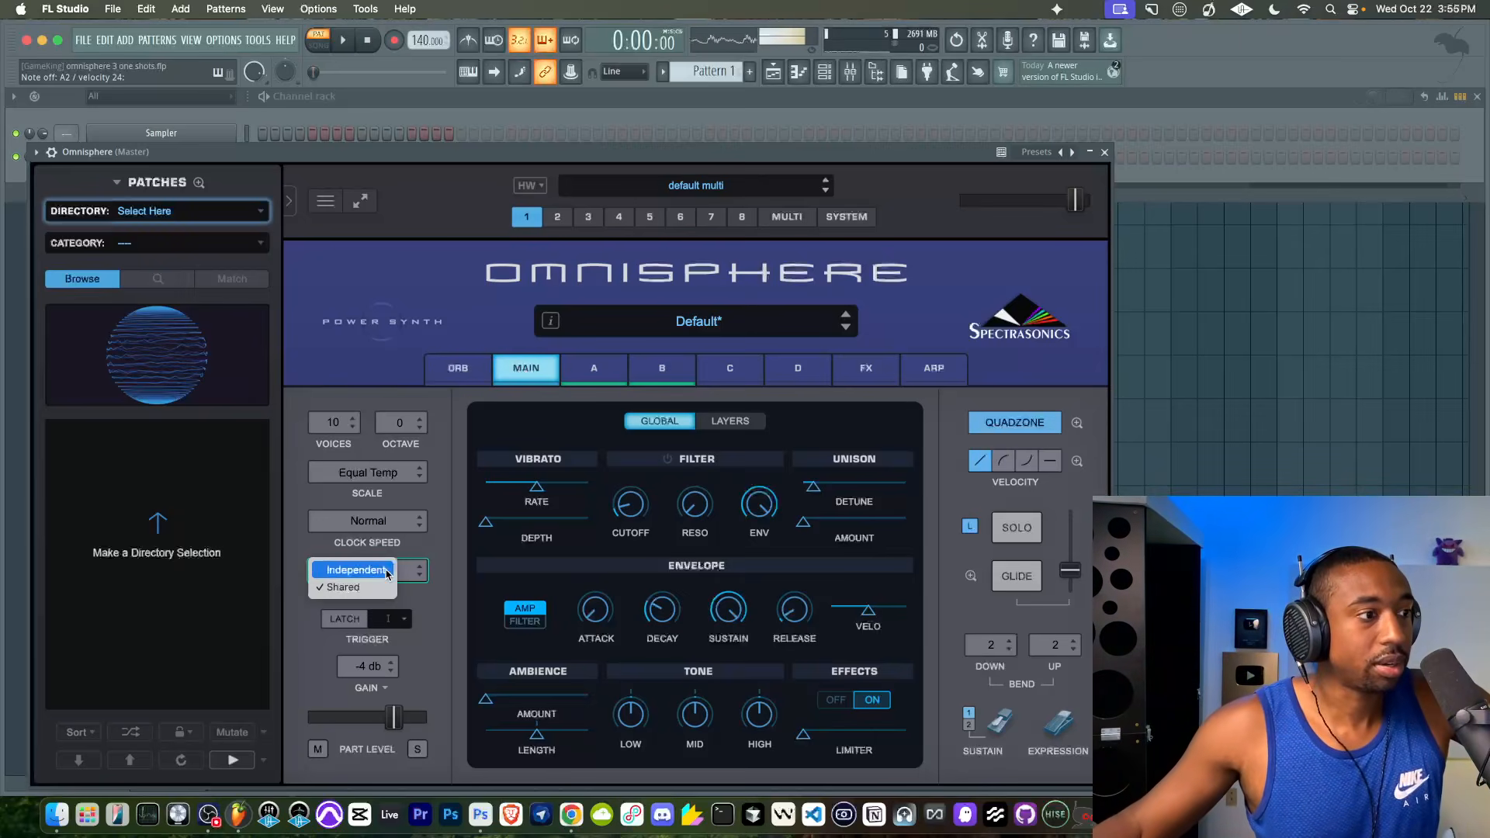
click(368, 576)
click(369, 575)
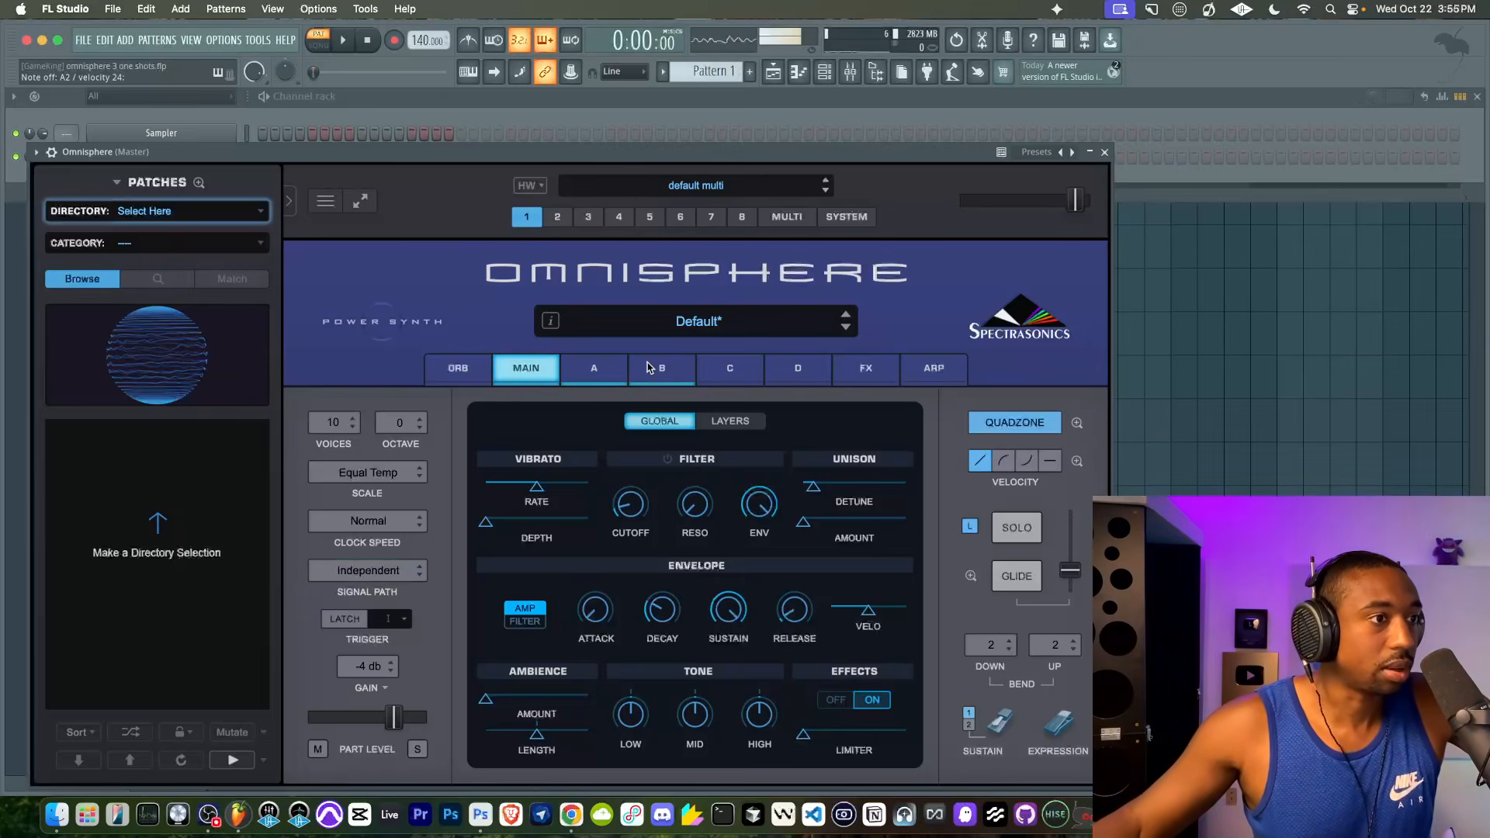
- Shorten layer B's Moog Modular Saw velocity zone in the Quadzone so it ends at about 62
click(604, 375)
click(654, 376)
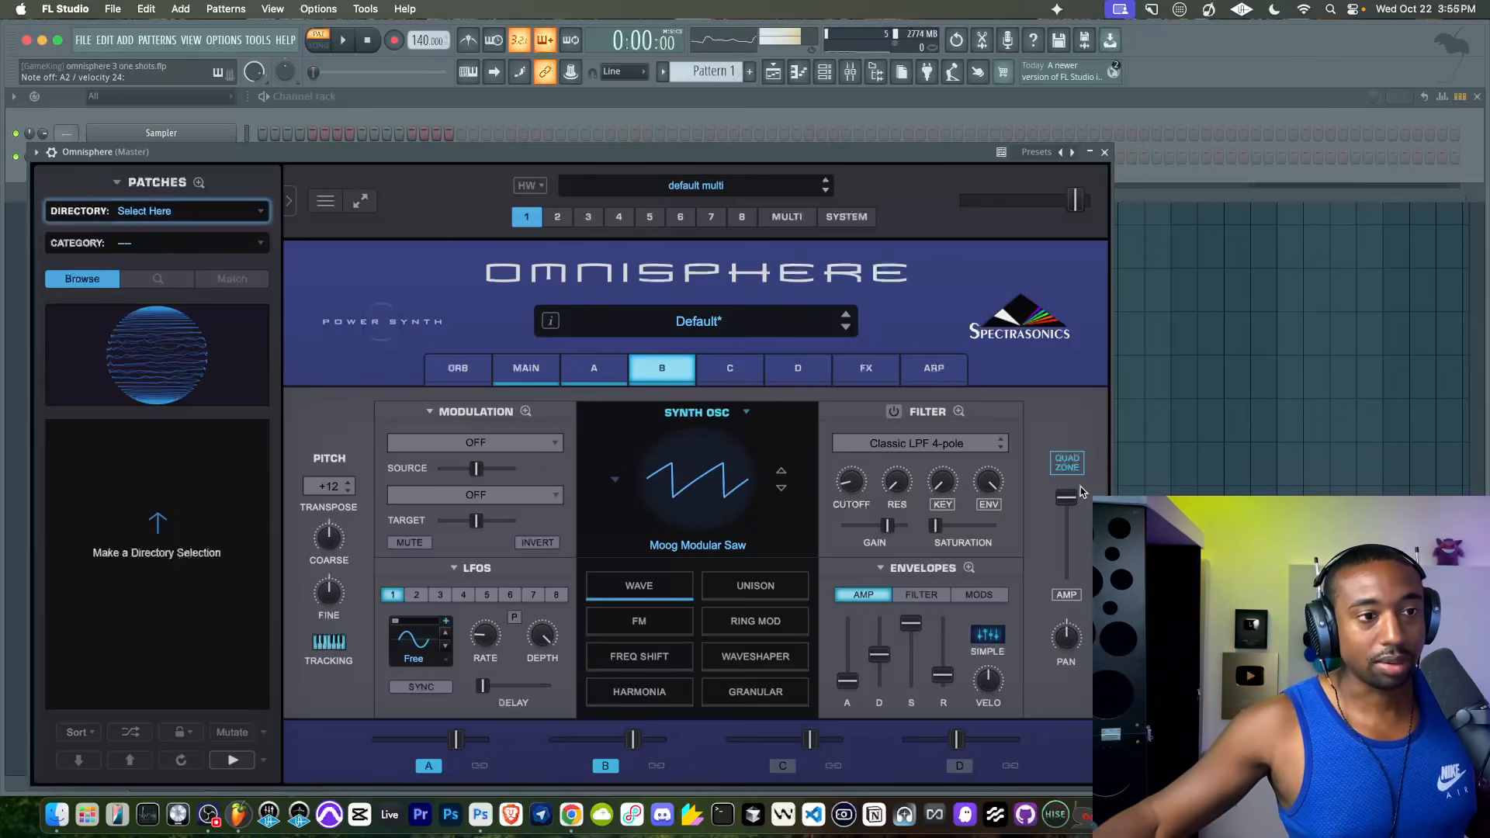
click(1067, 468)
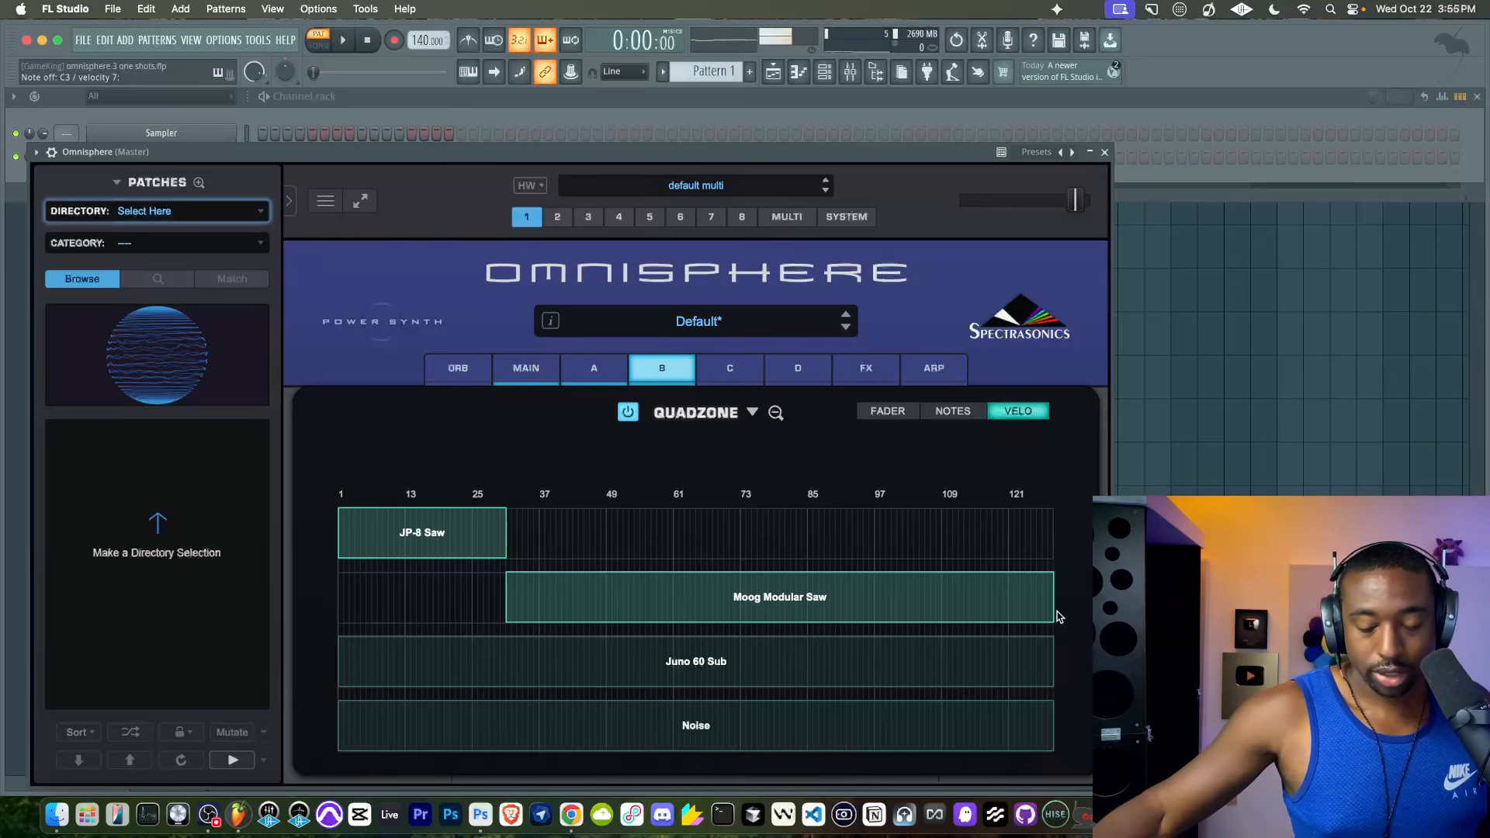
drag(1053, 616, 677, 623)
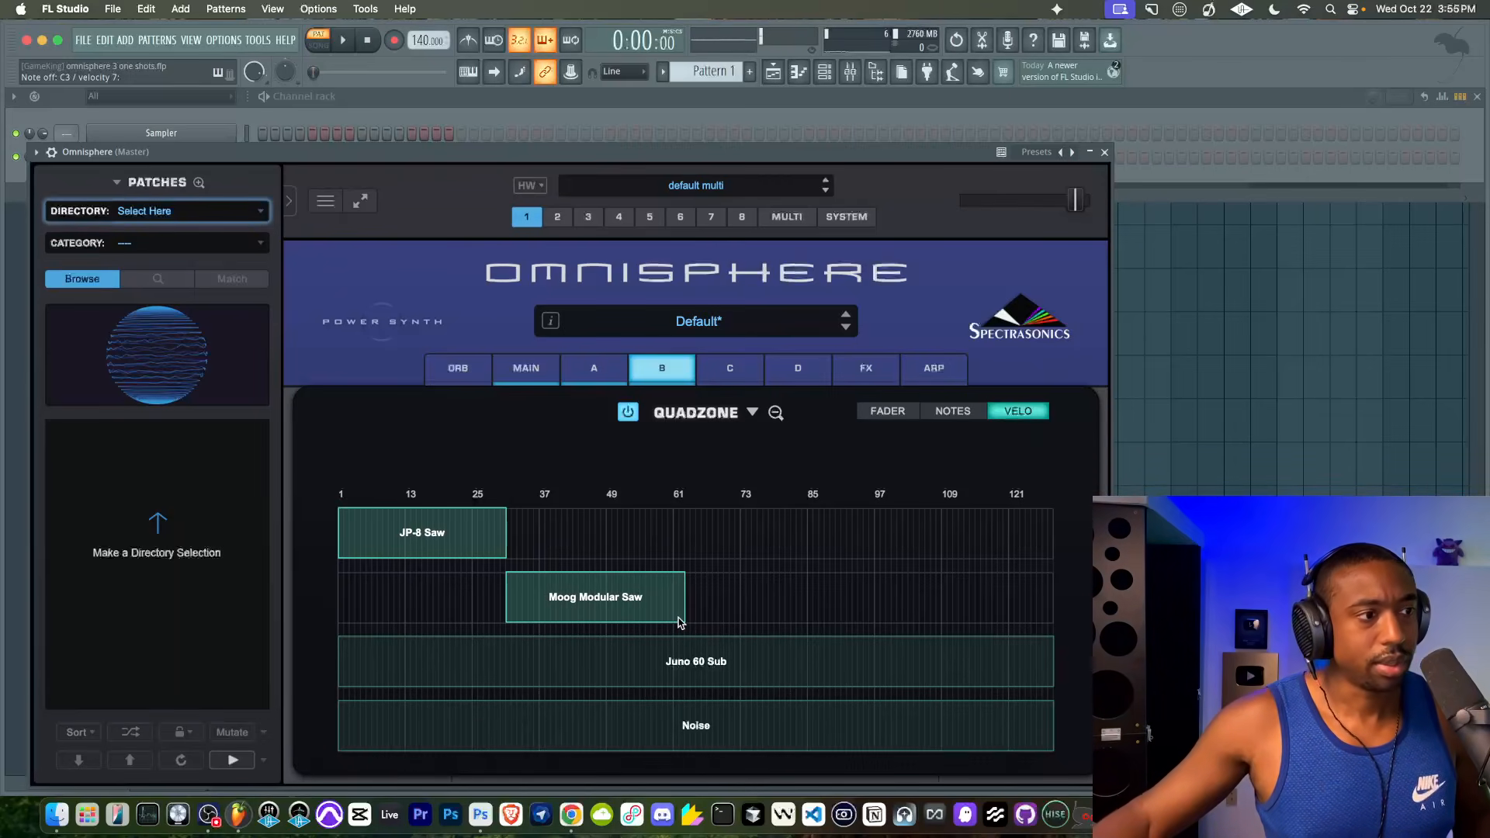
- Turn on layer C and limit its Juno 60 Sub velocity zone to about 63–94
click(727, 368)
click(782, 765)
click(717, 475)
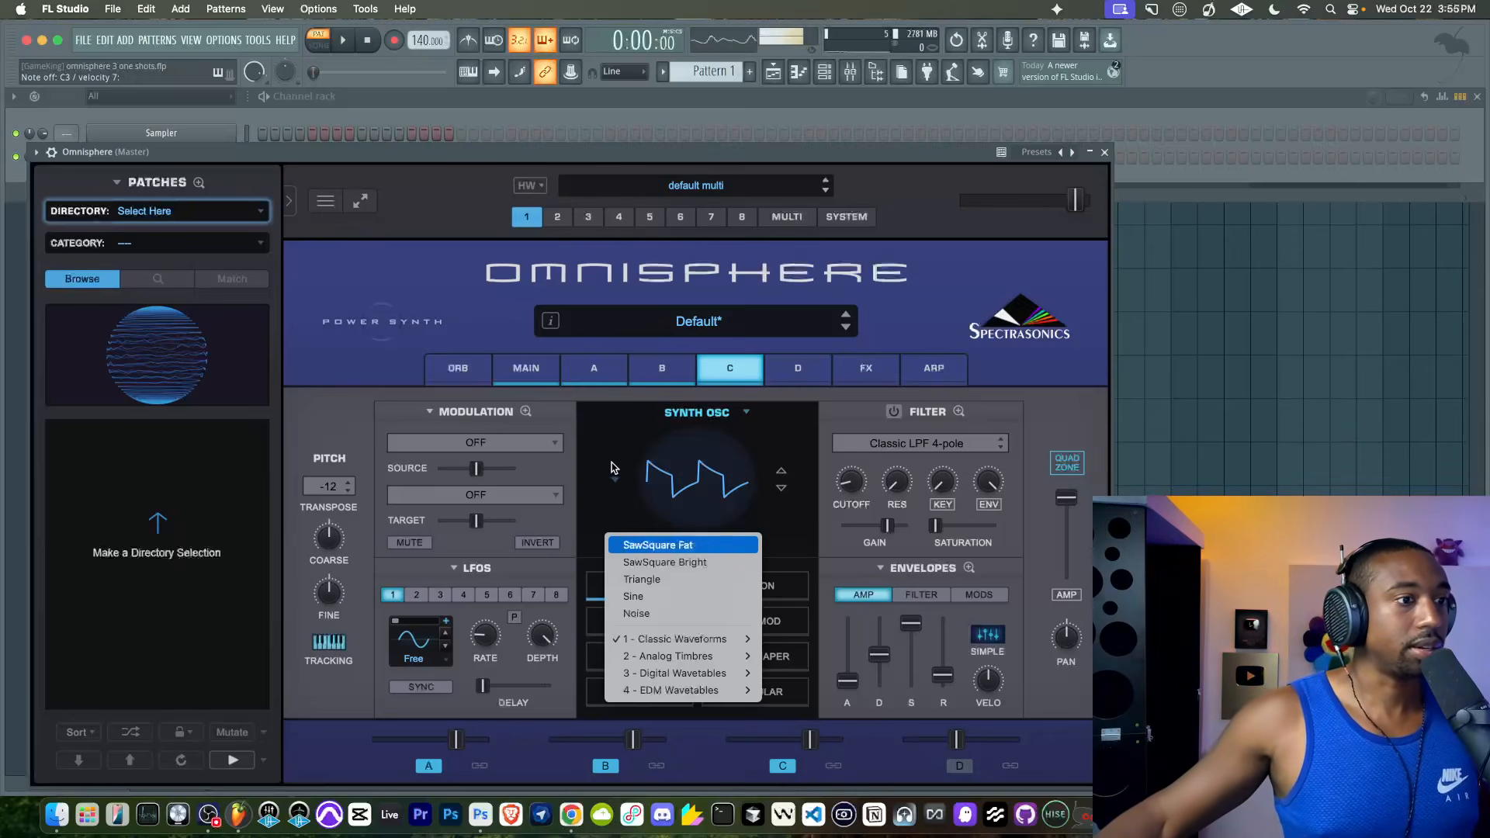
click(329, 436)
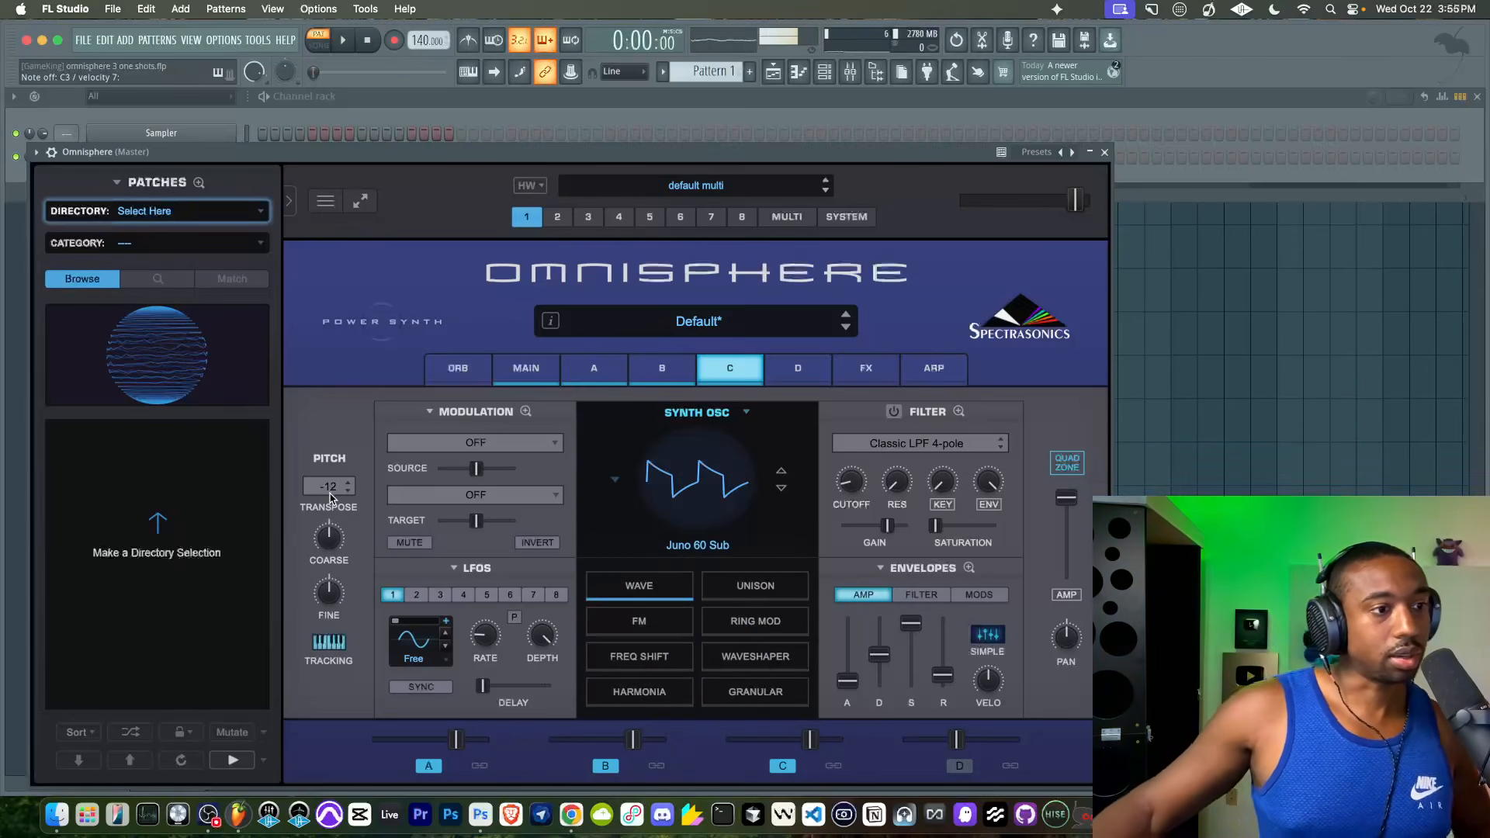
click(1063, 459)
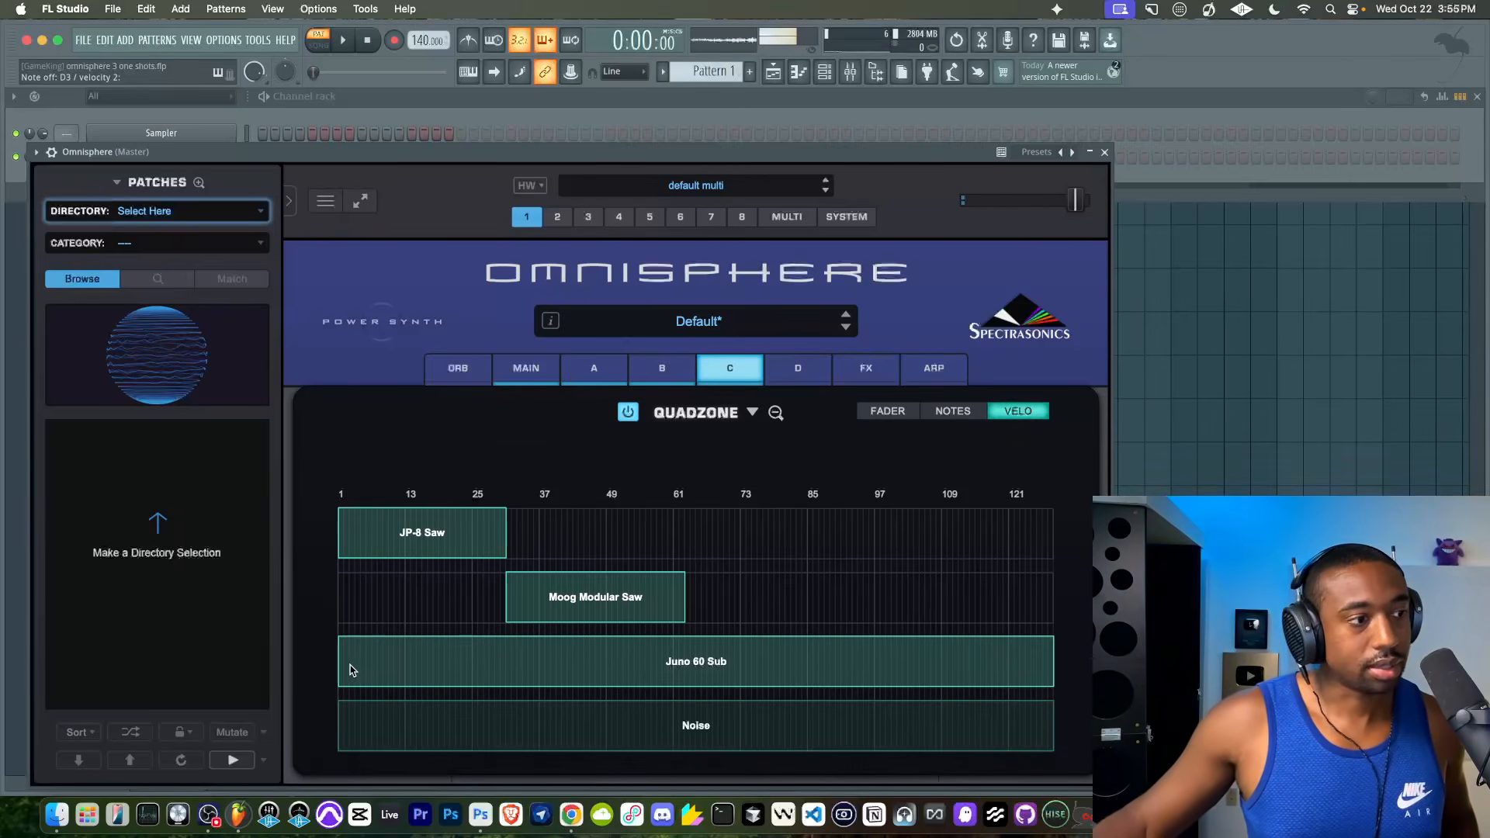
drag(339, 686, 674, 669)
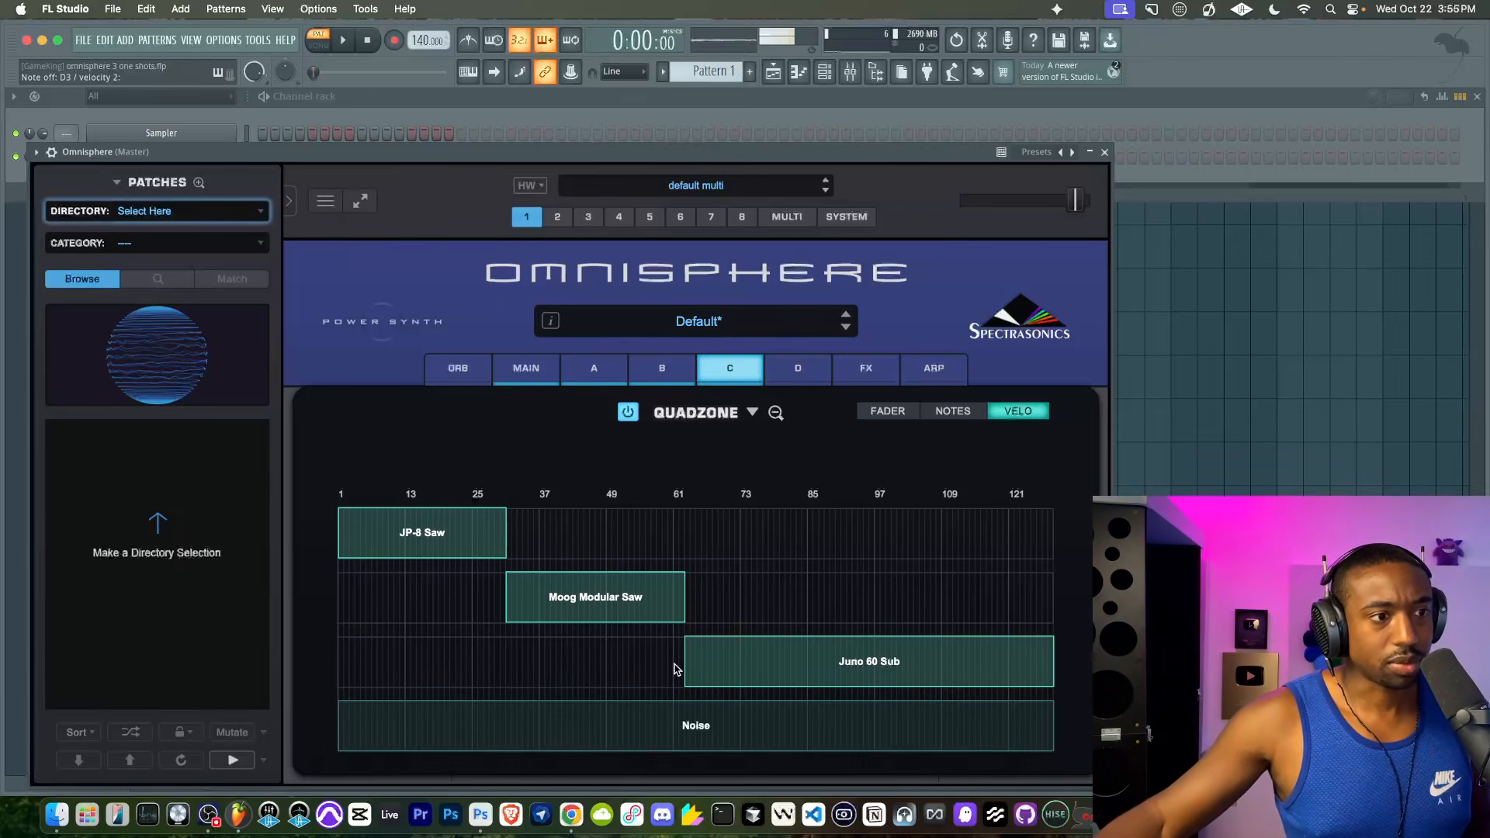
drag(1055, 686, 845, 695)
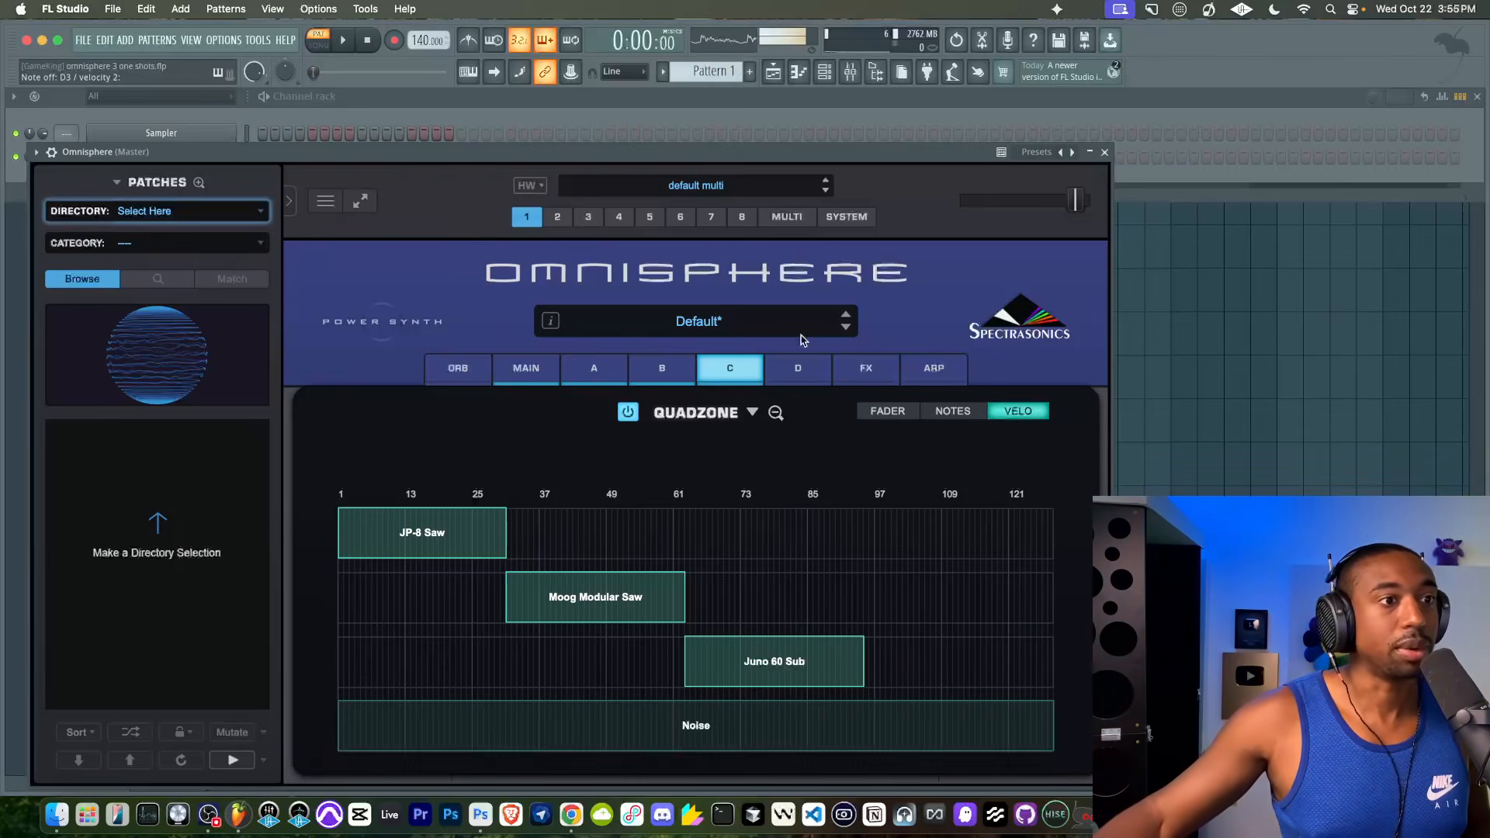
- Turn on layer D and start its Noise velocity zone at about 95, right after the Juno 60 Sub zone
click(796, 370)
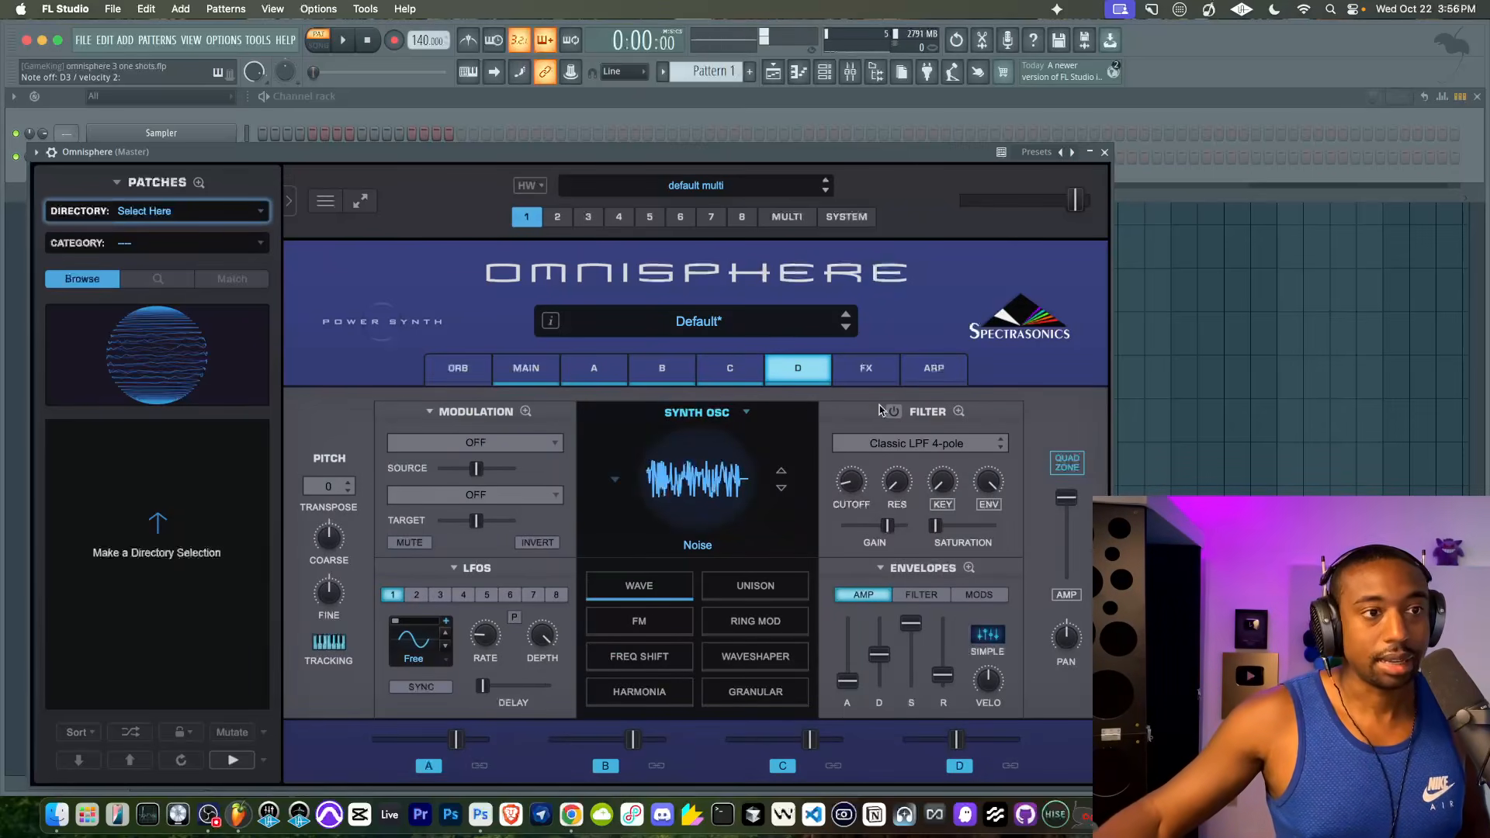
click(1066, 464)
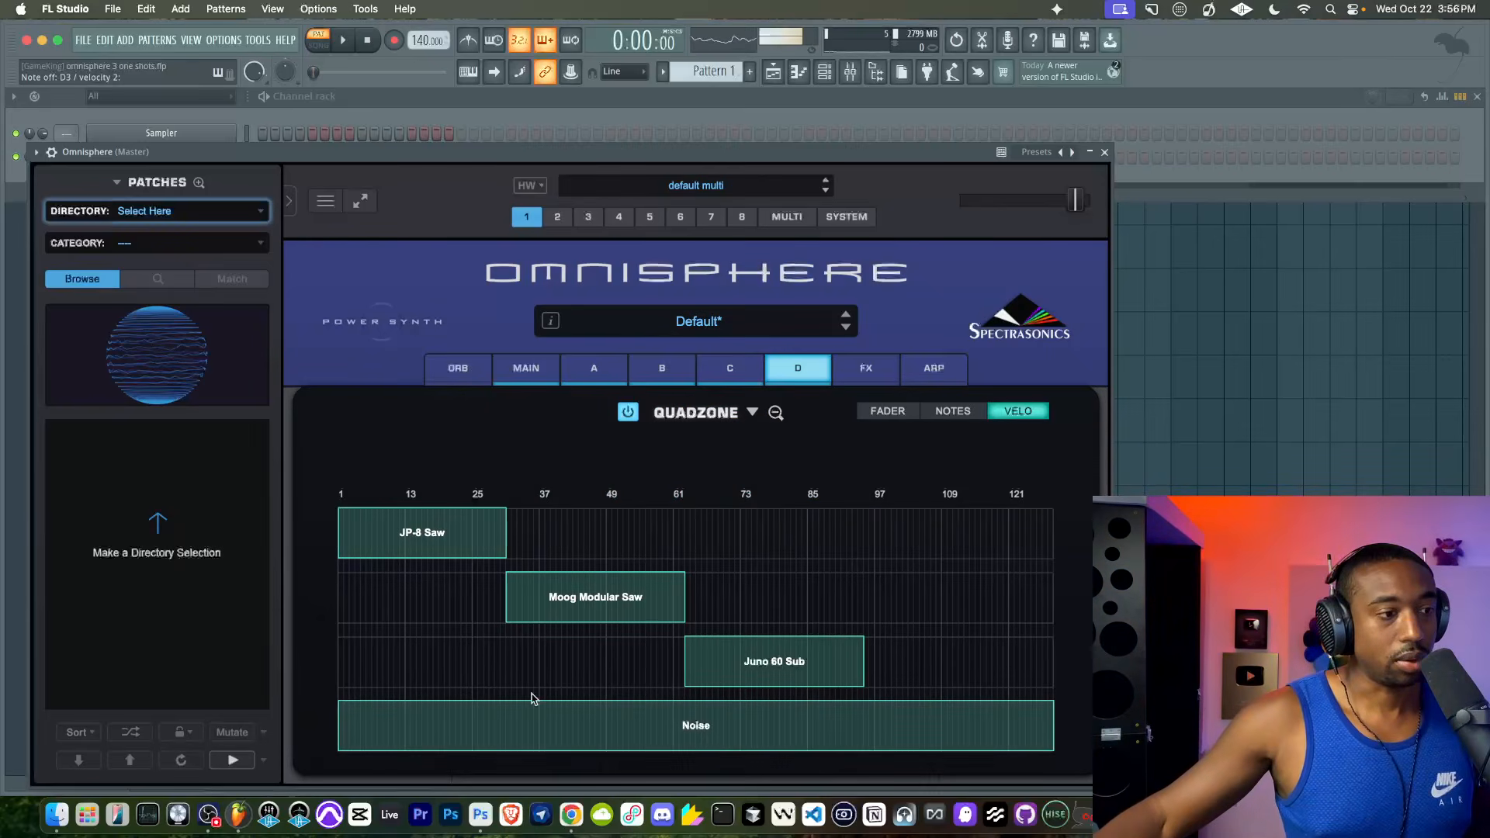
drag(338, 747, 859, 729)
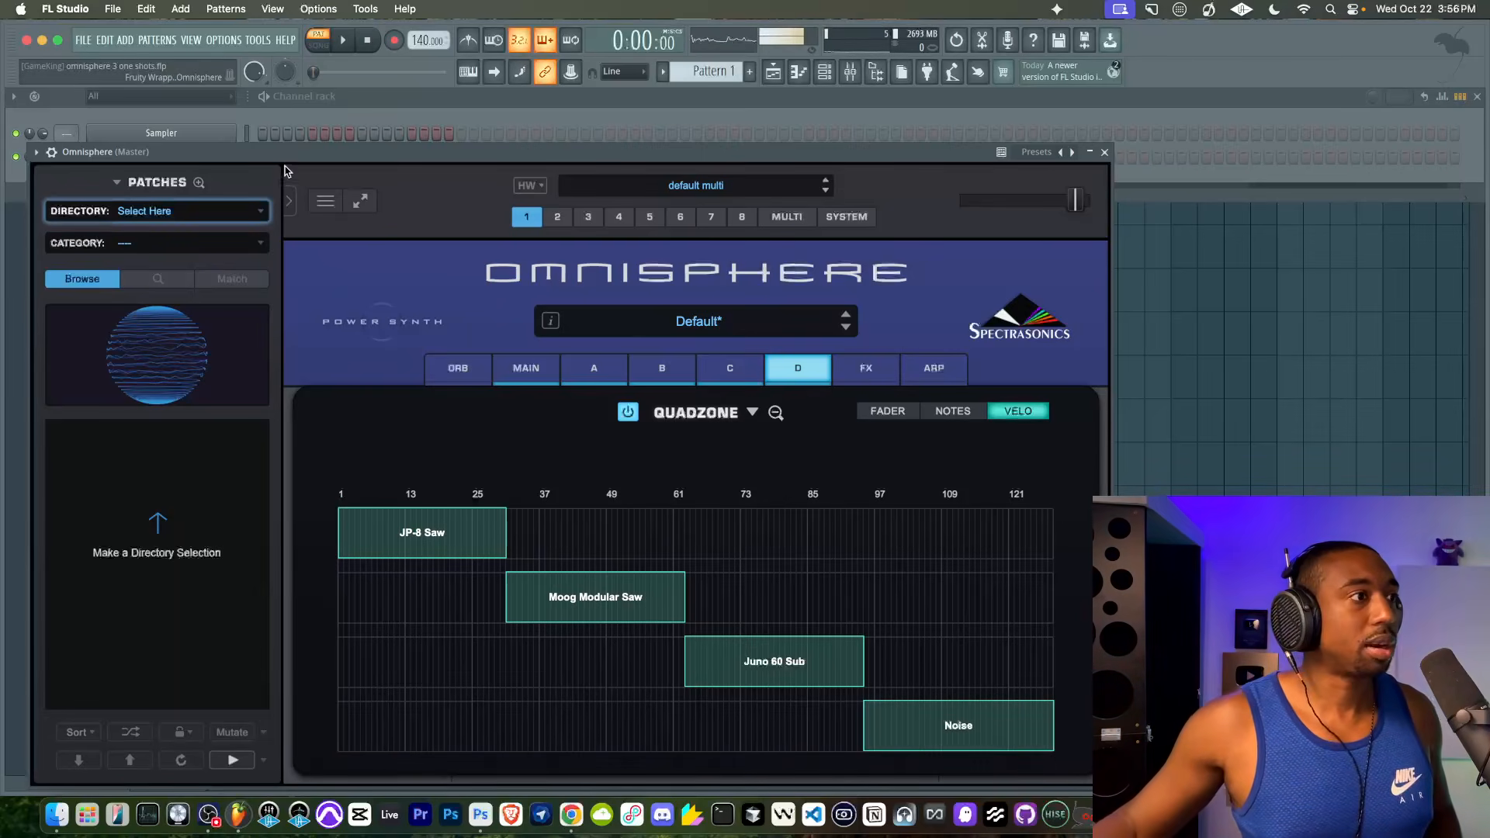
- Switch layer A's oscillator to Sample and open its Soundsource Browser
drag(414, 153, 389, 117)
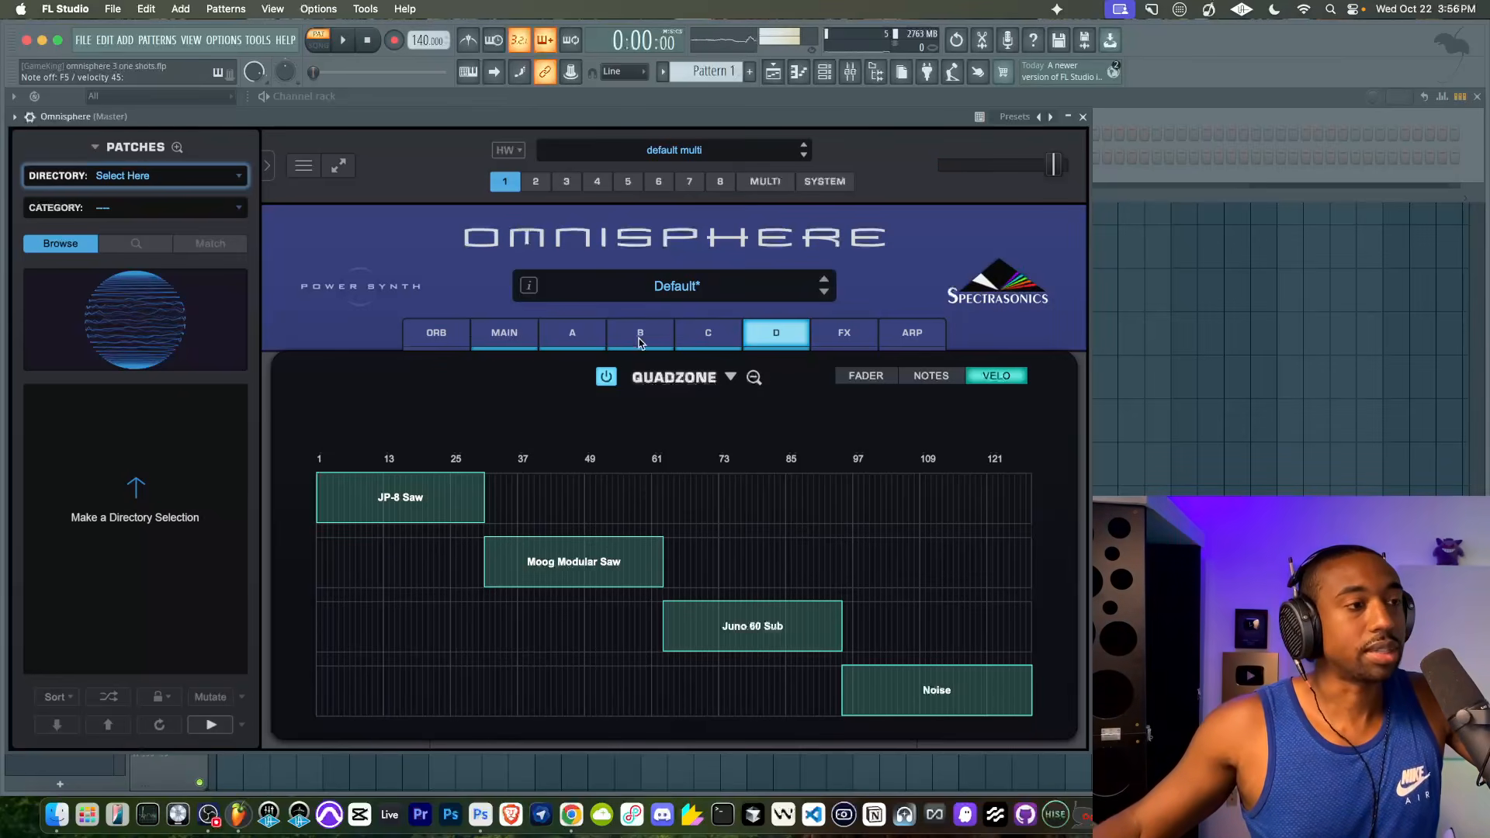
click(573, 332)
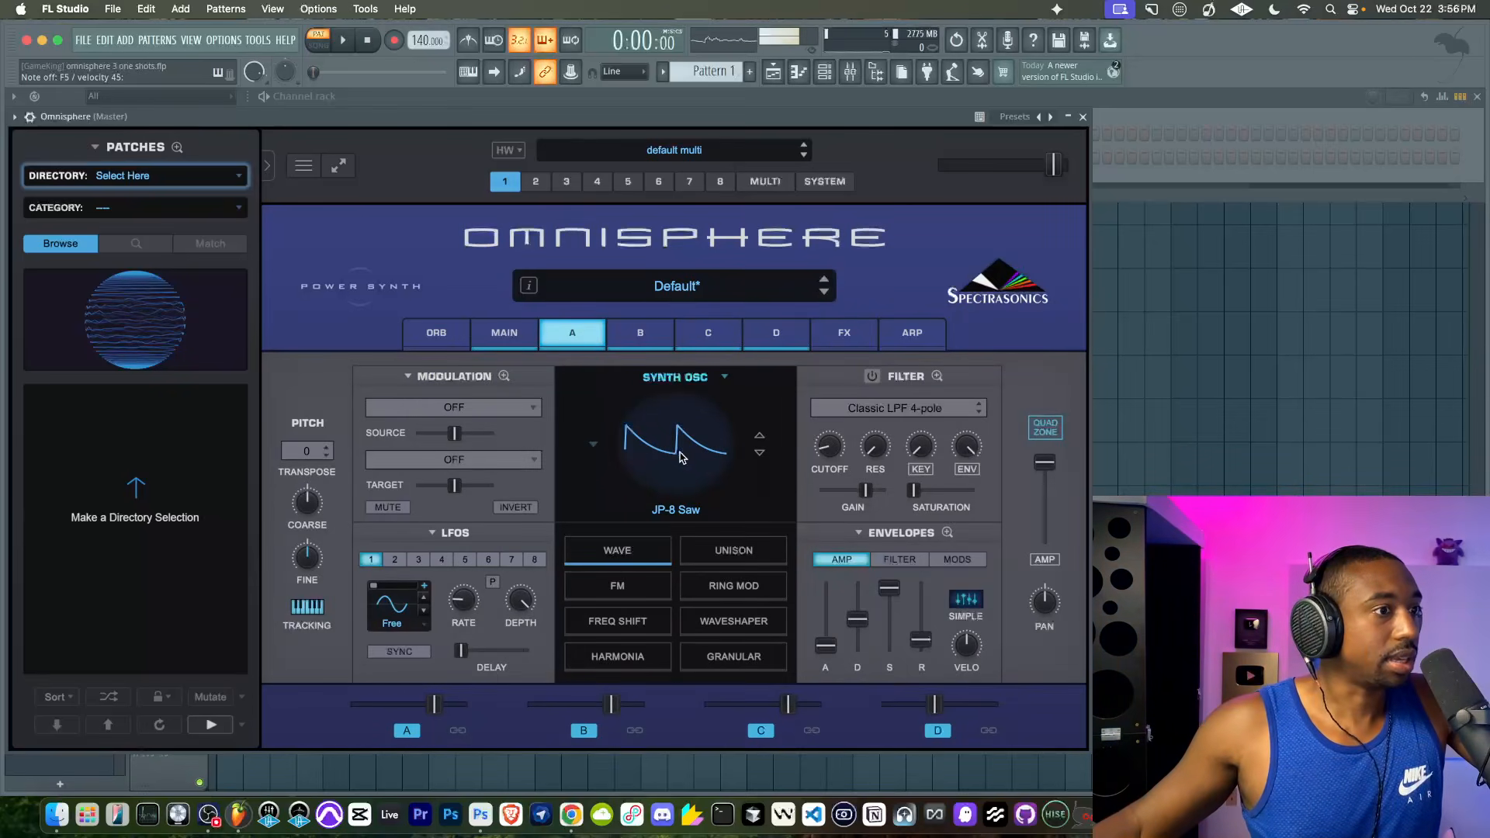
click(677, 377)
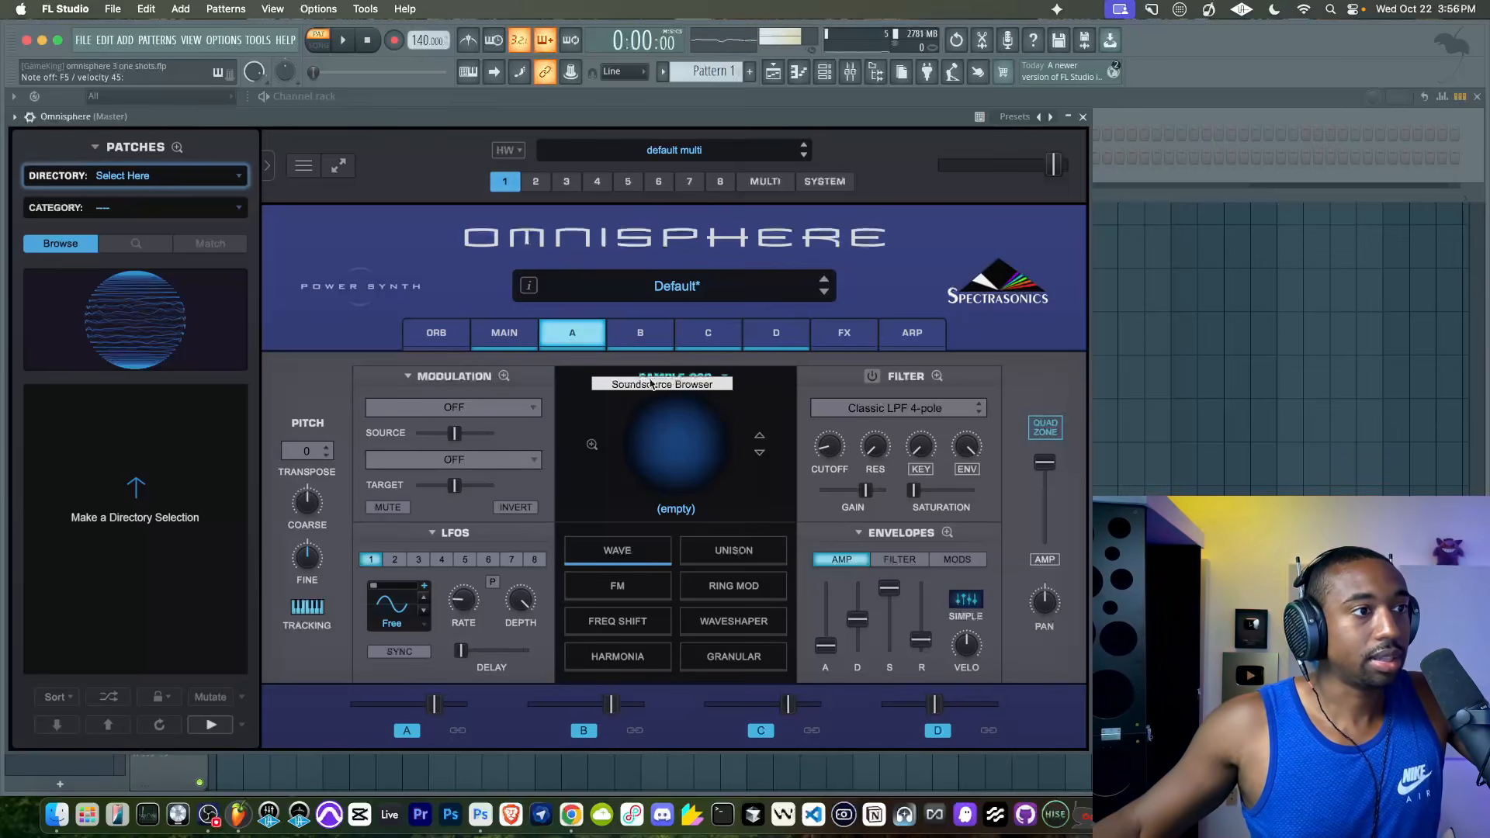
click(683, 379)
click(685, 380)
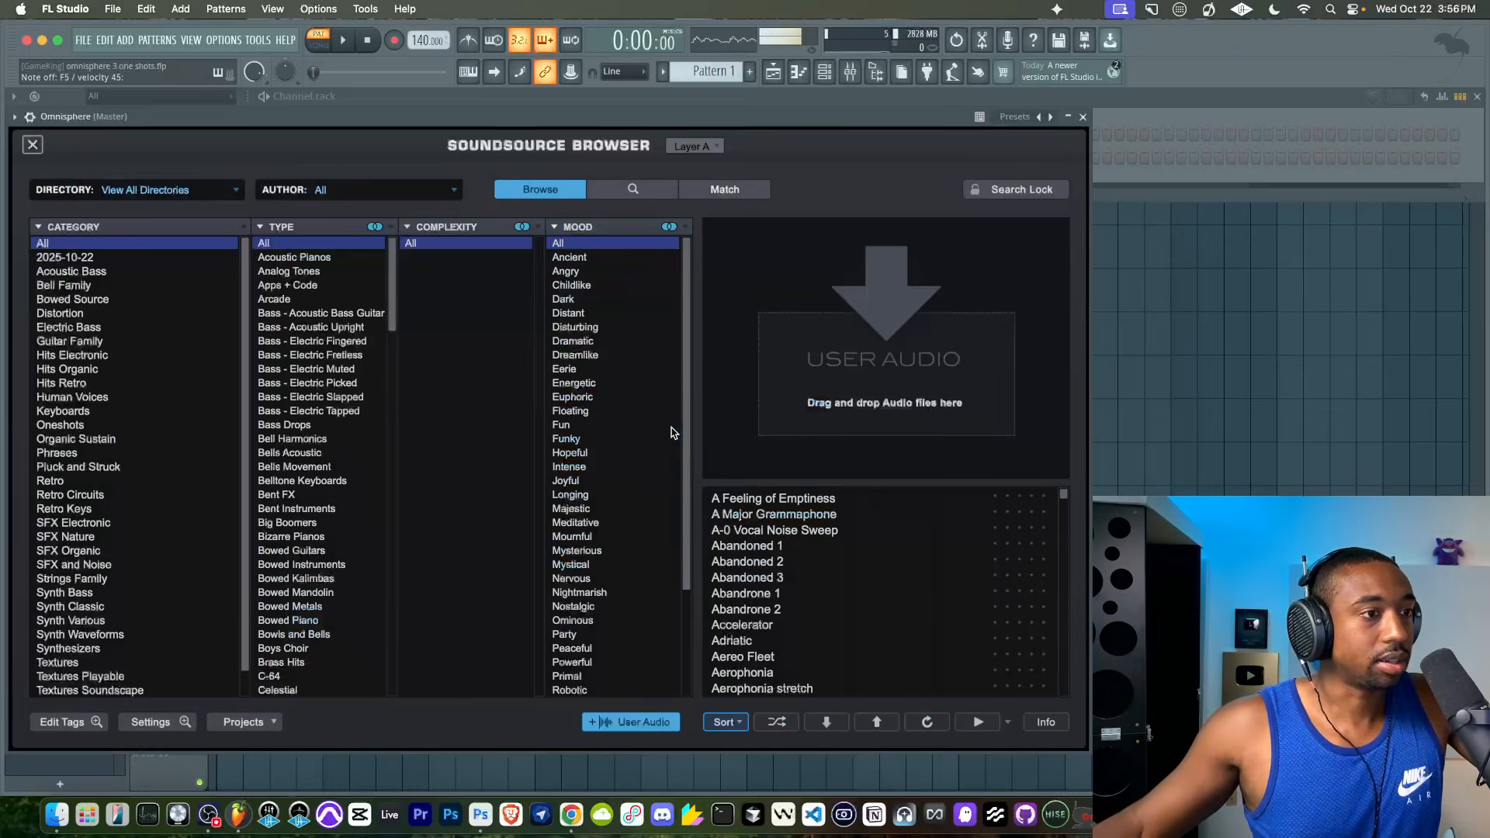
click(675, 435)
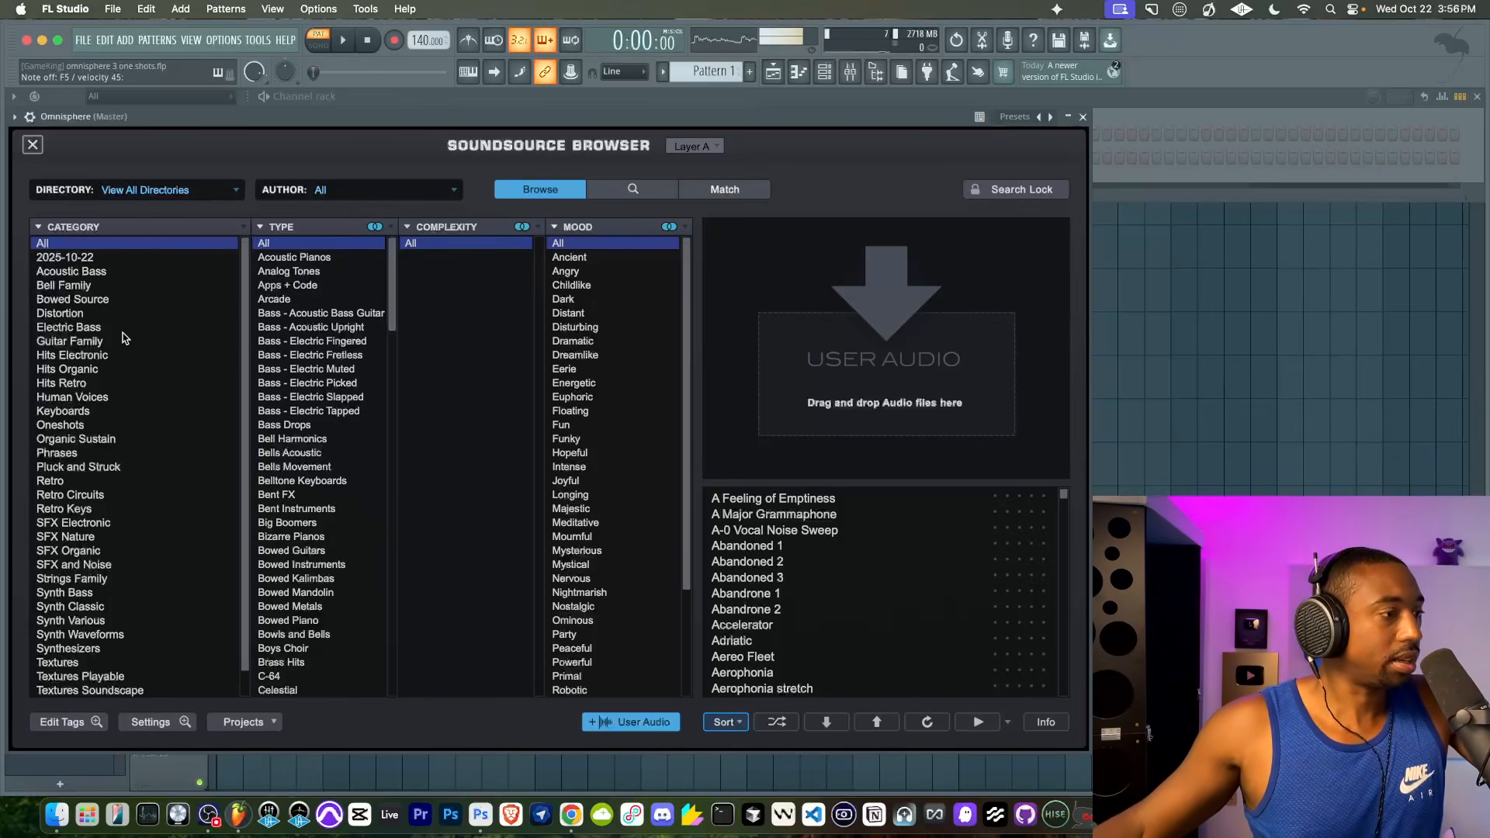
- Load Flute Finger Taps ^ RR into layer A from the Winds Family category, Flute - Concert source
scroll(62, 413, down, 2)
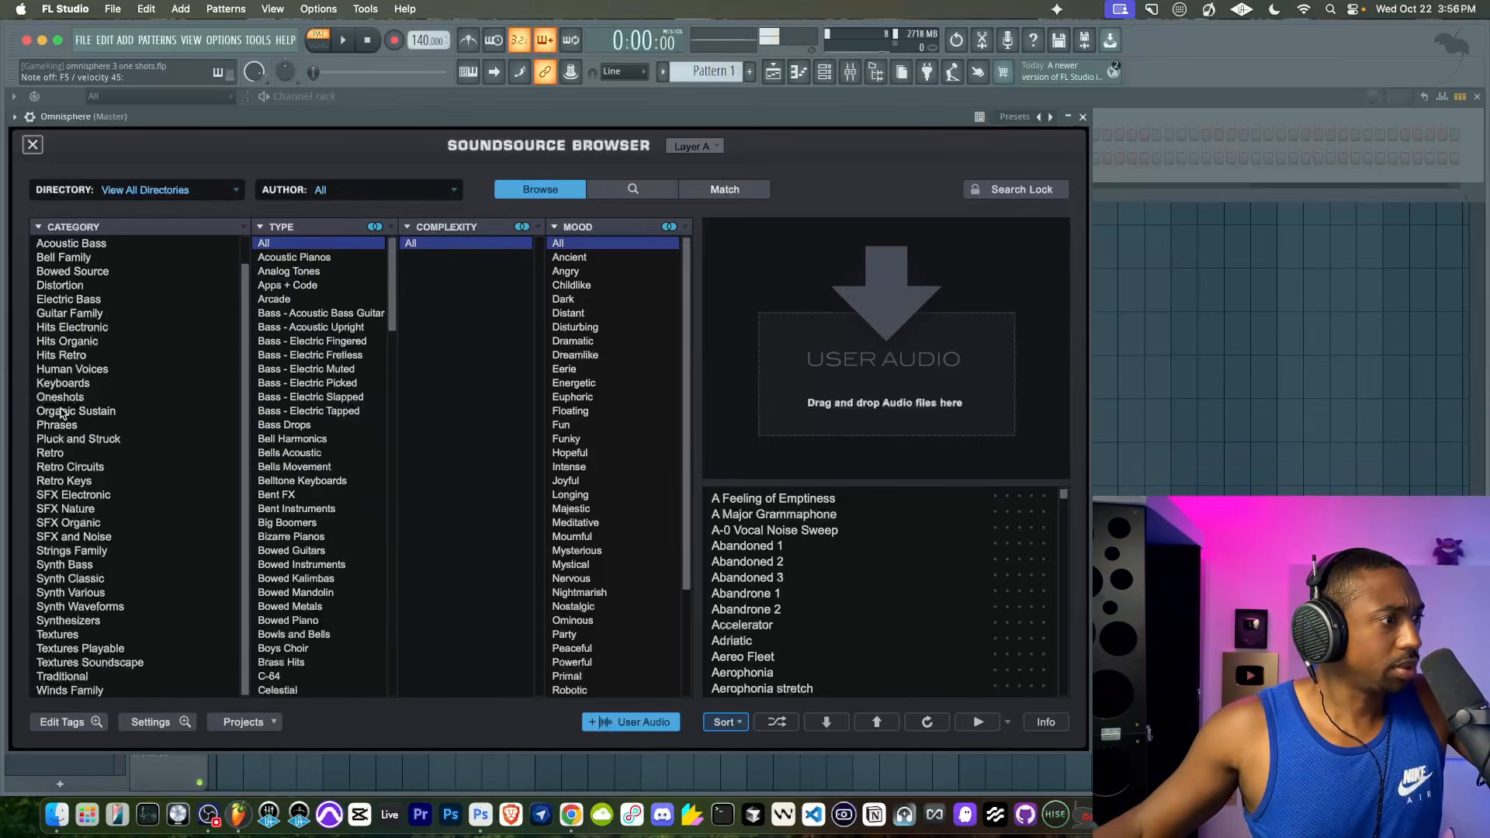
click(77, 690)
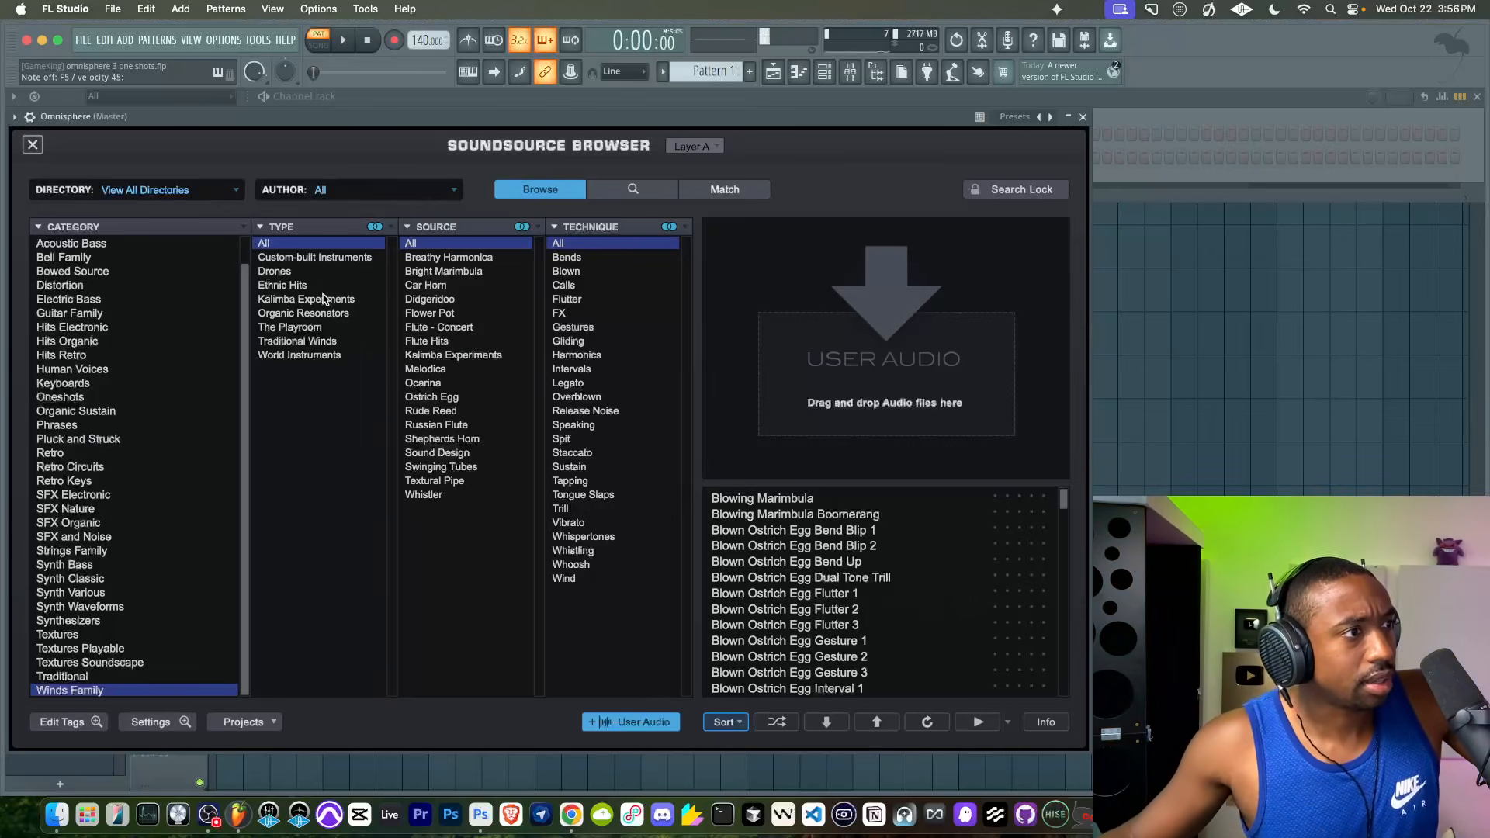
click(444, 329)
click(811, 515)
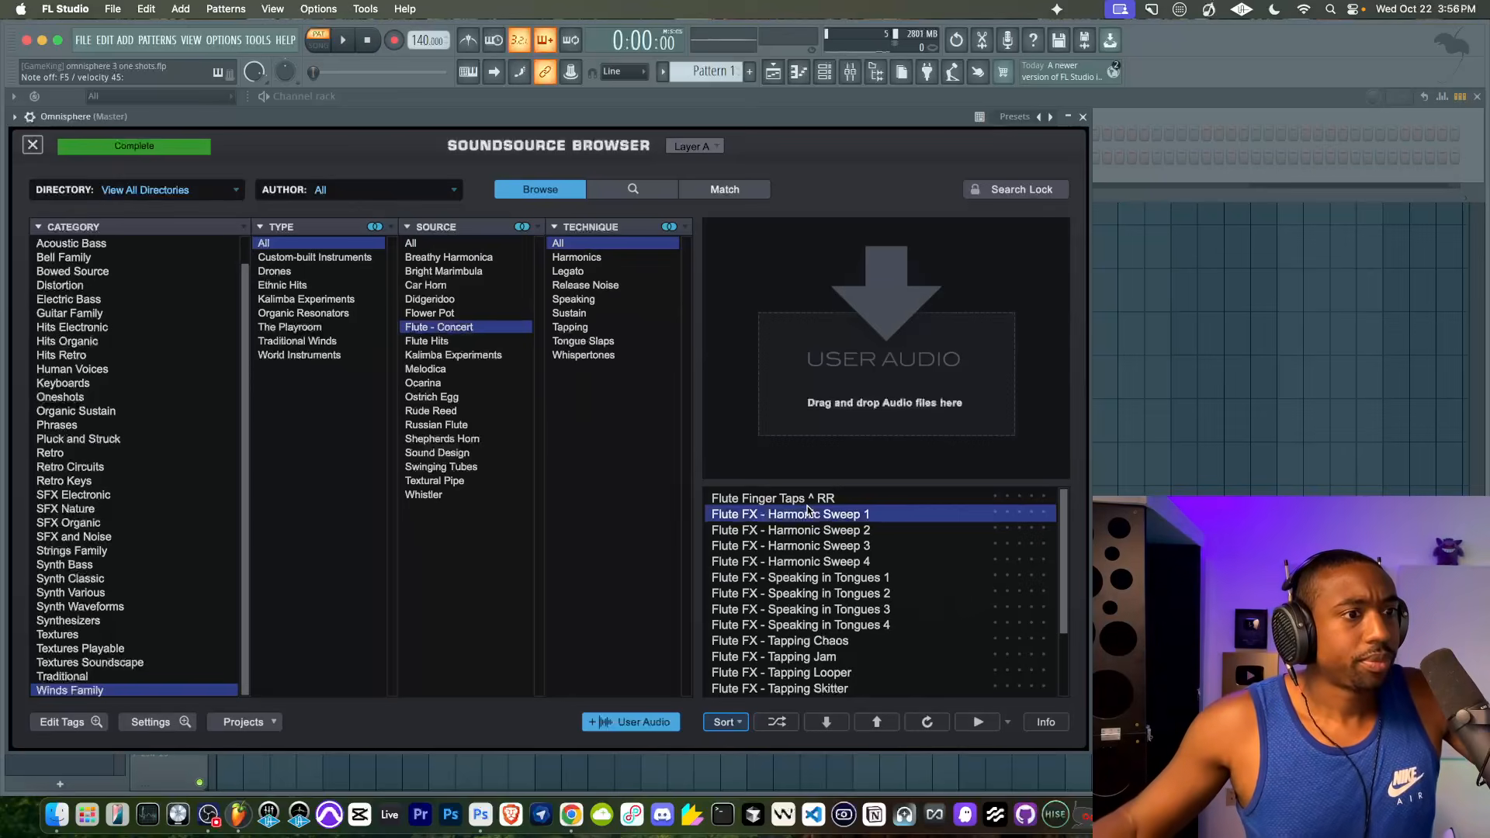
click(808, 498)
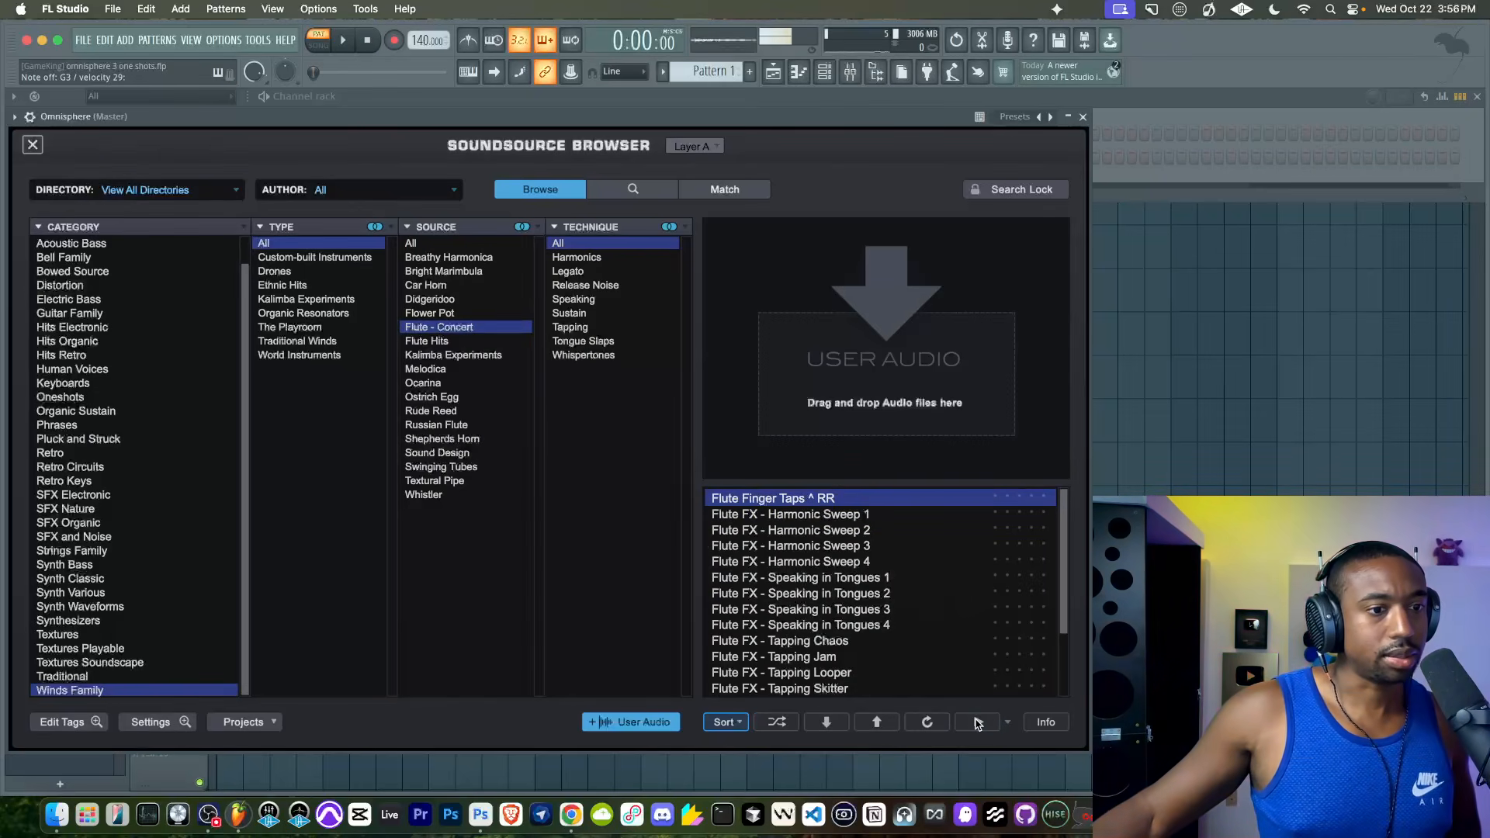
click(32, 145)
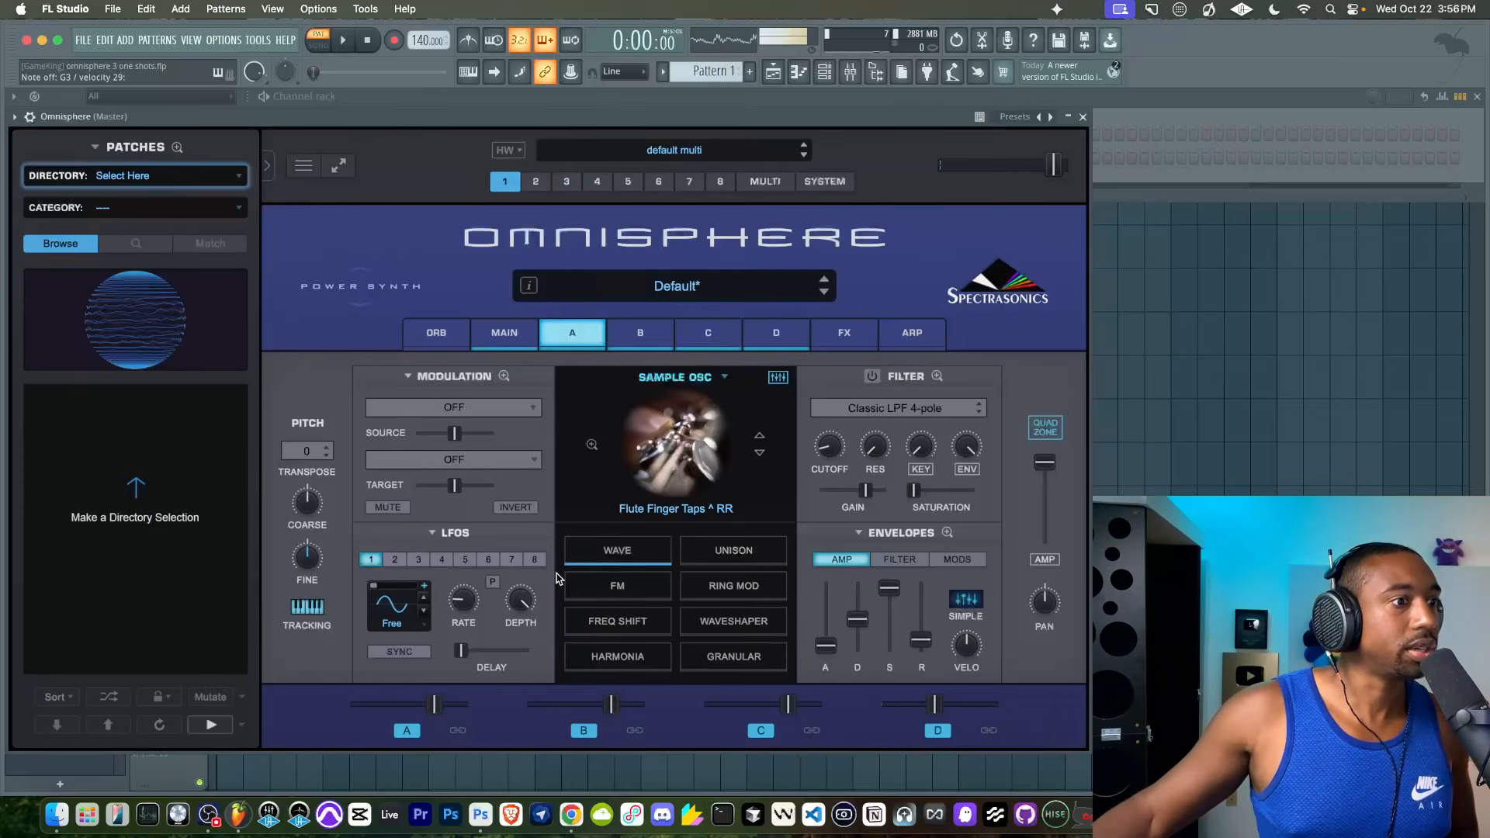
- Turn off layers B, C and D, and enable sound preview in layer A's Soundsource Browser
click(939, 731)
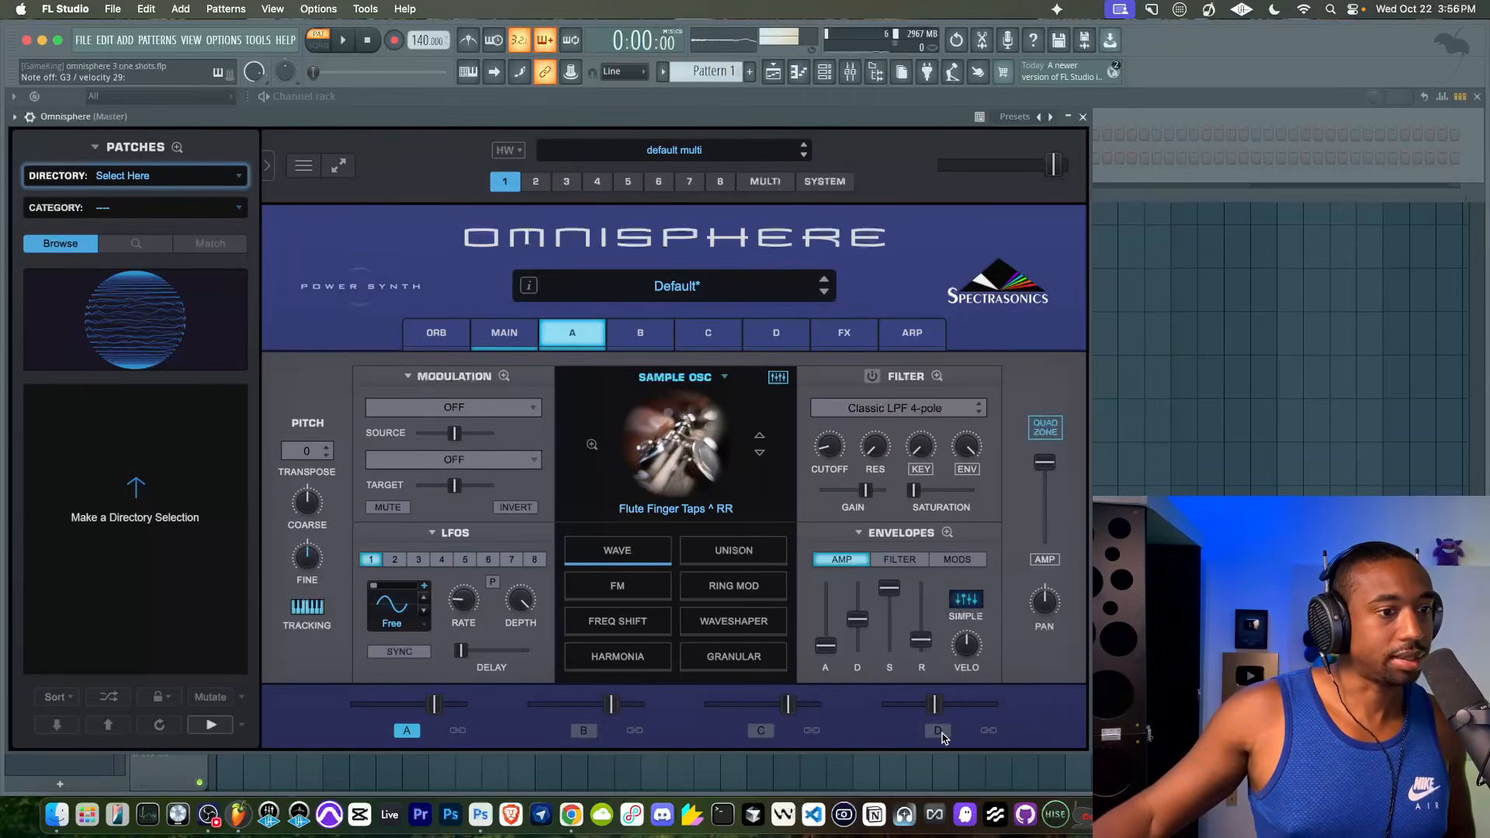
click(691, 508)
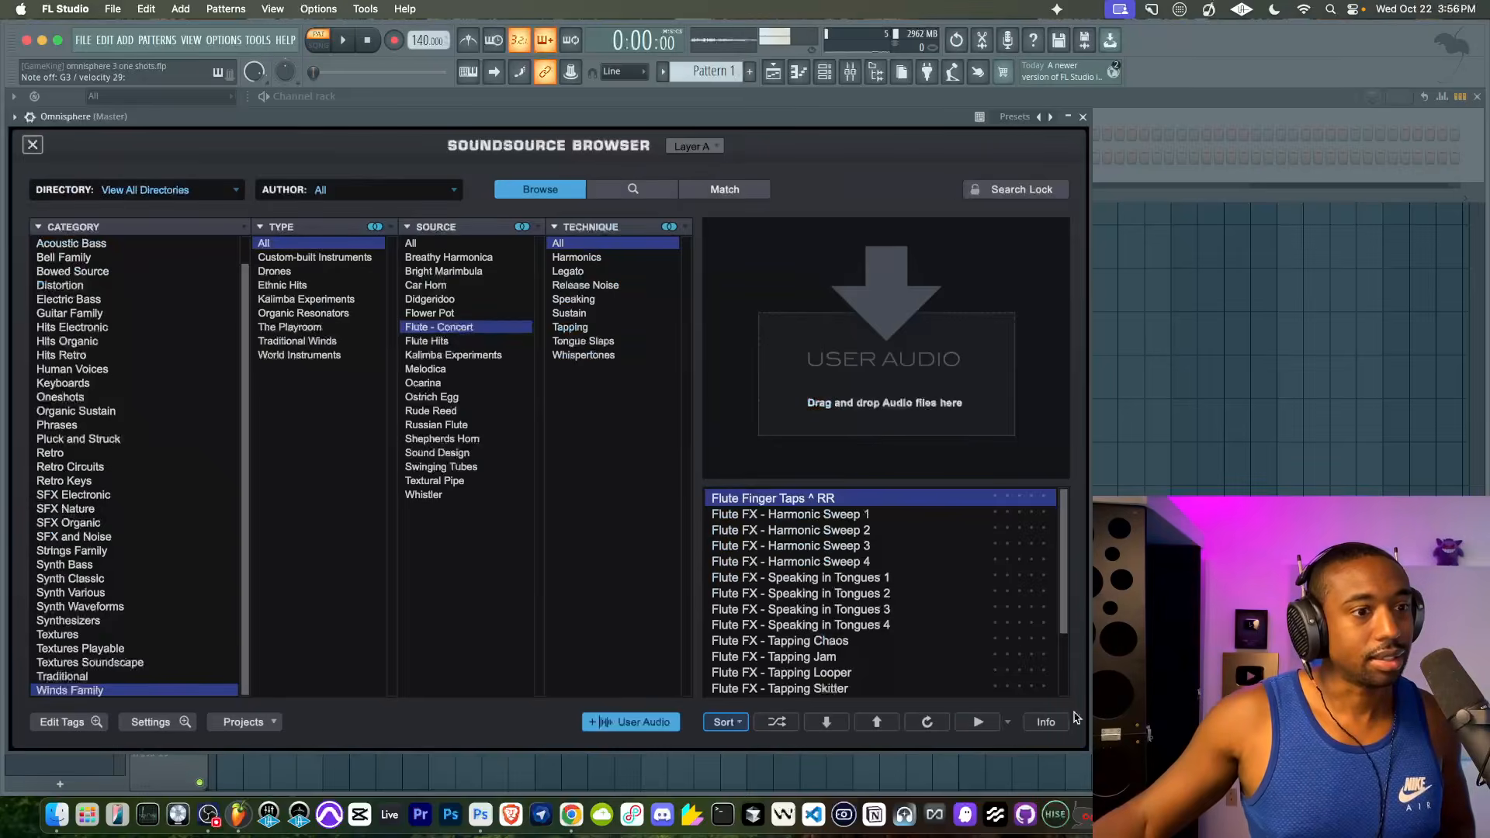
click(977, 727)
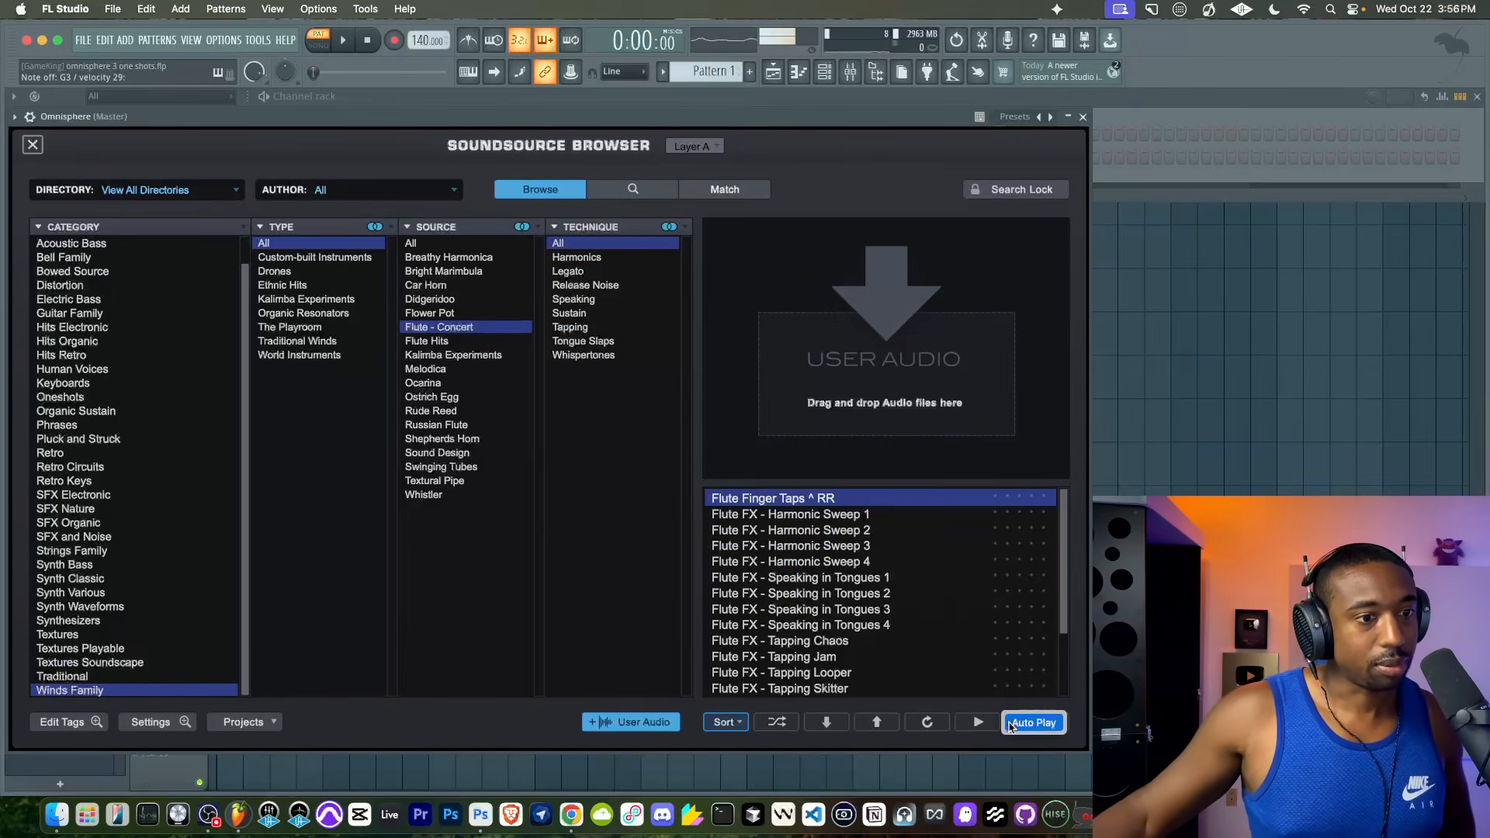
- Try Flute FX - Speaking in Tongues 3 as layer A's soundsource
click(827, 546)
click(837, 609)
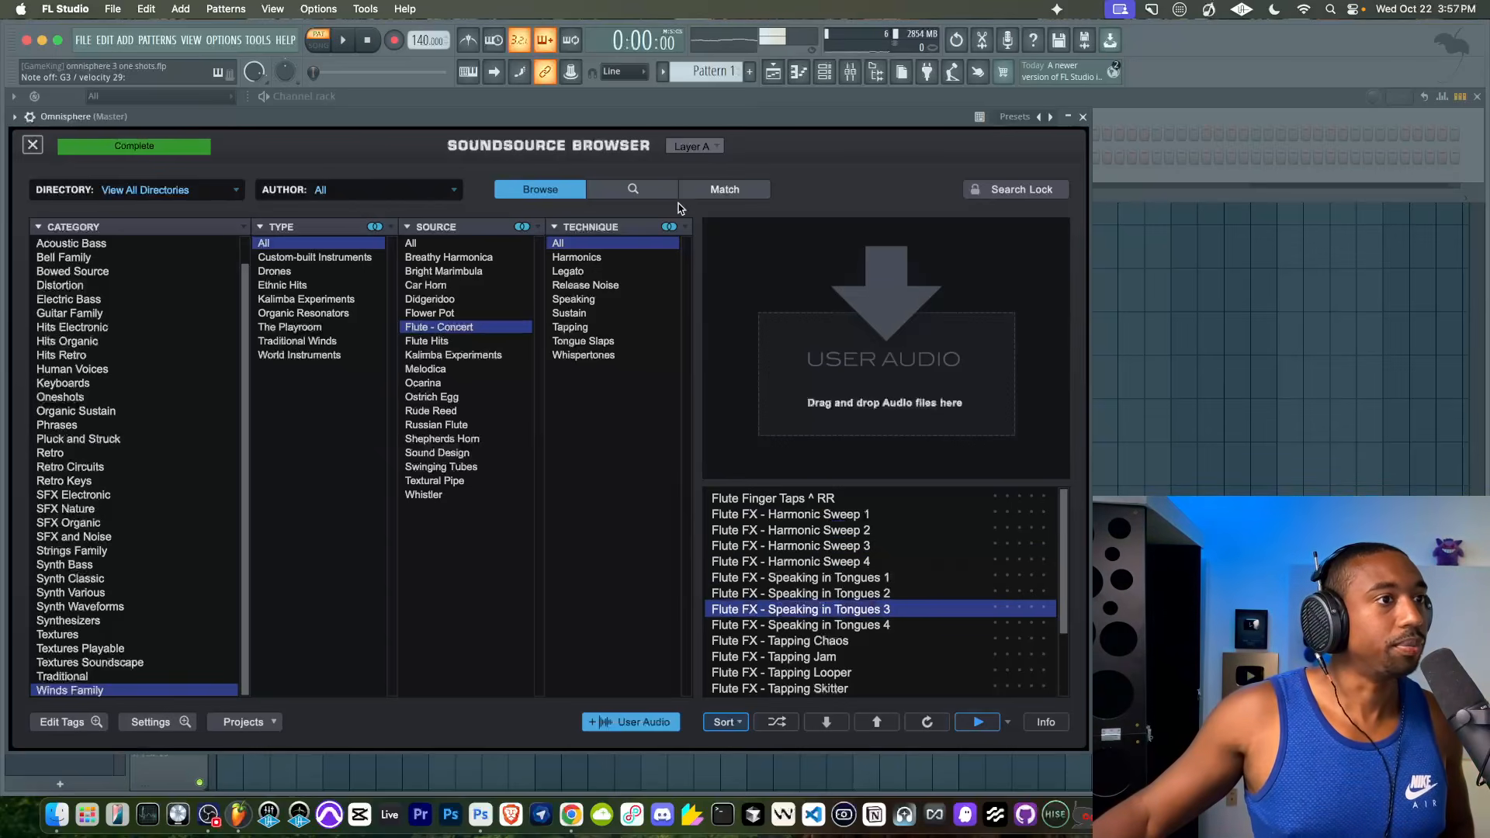
click(37, 146)
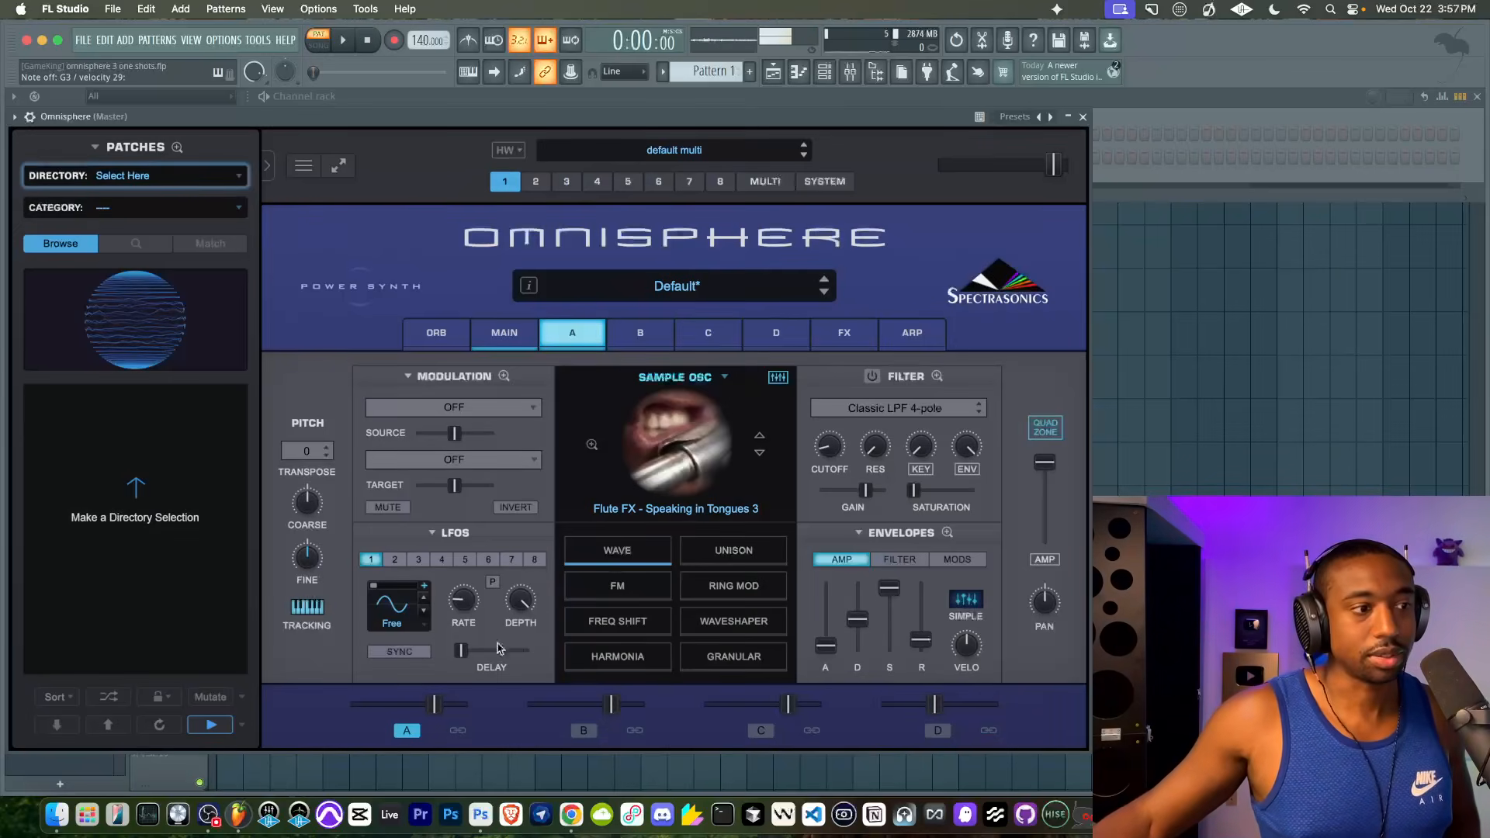
- Extend layer A's velocity zone across the full velocity range in the Quadzone
drag(431, 707, 434, 706)
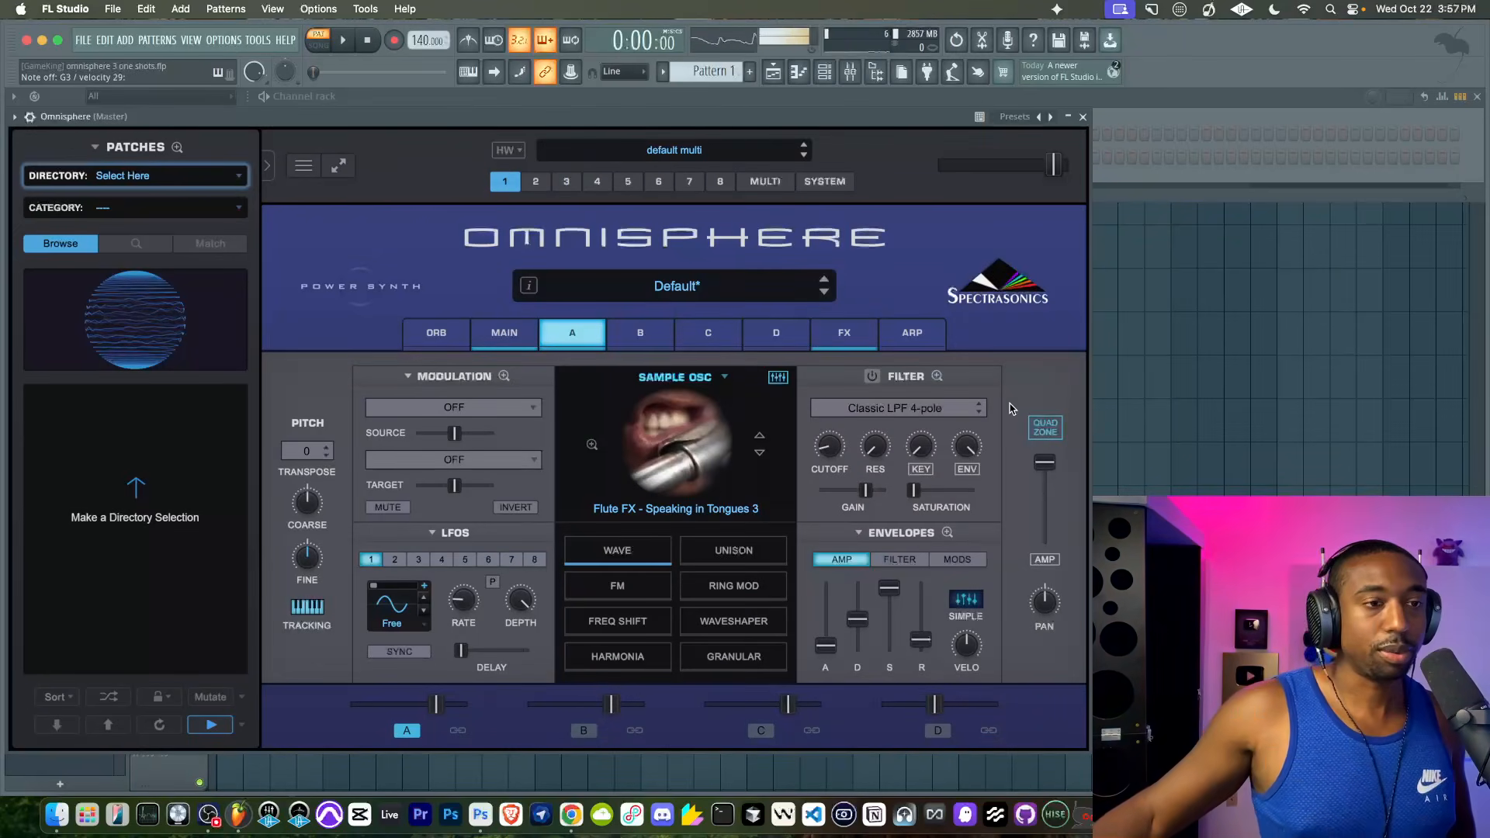
click(1043, 428)
drag(481, 518, 1064, 497)
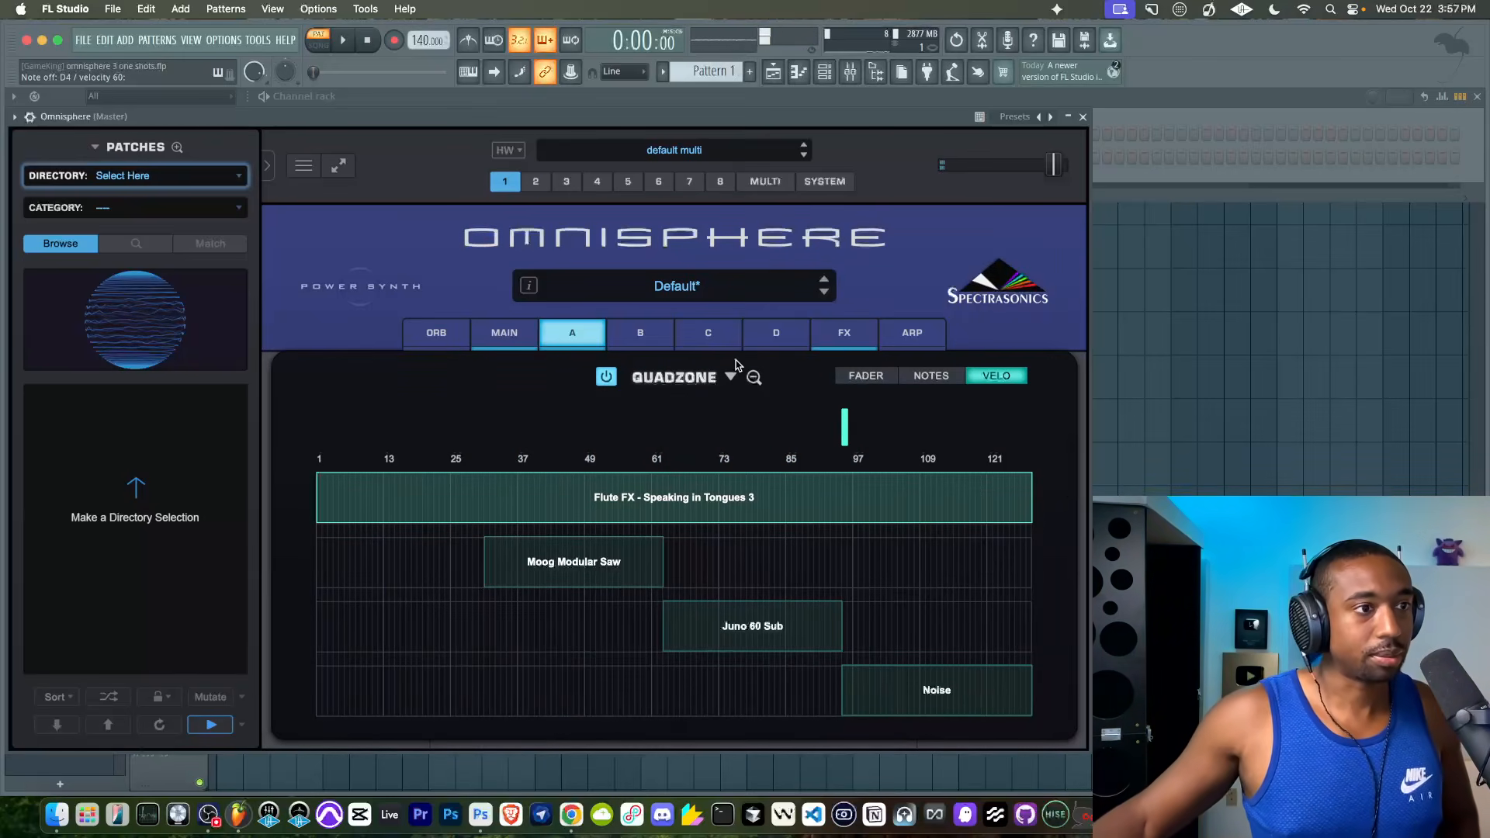
click(753, 377)
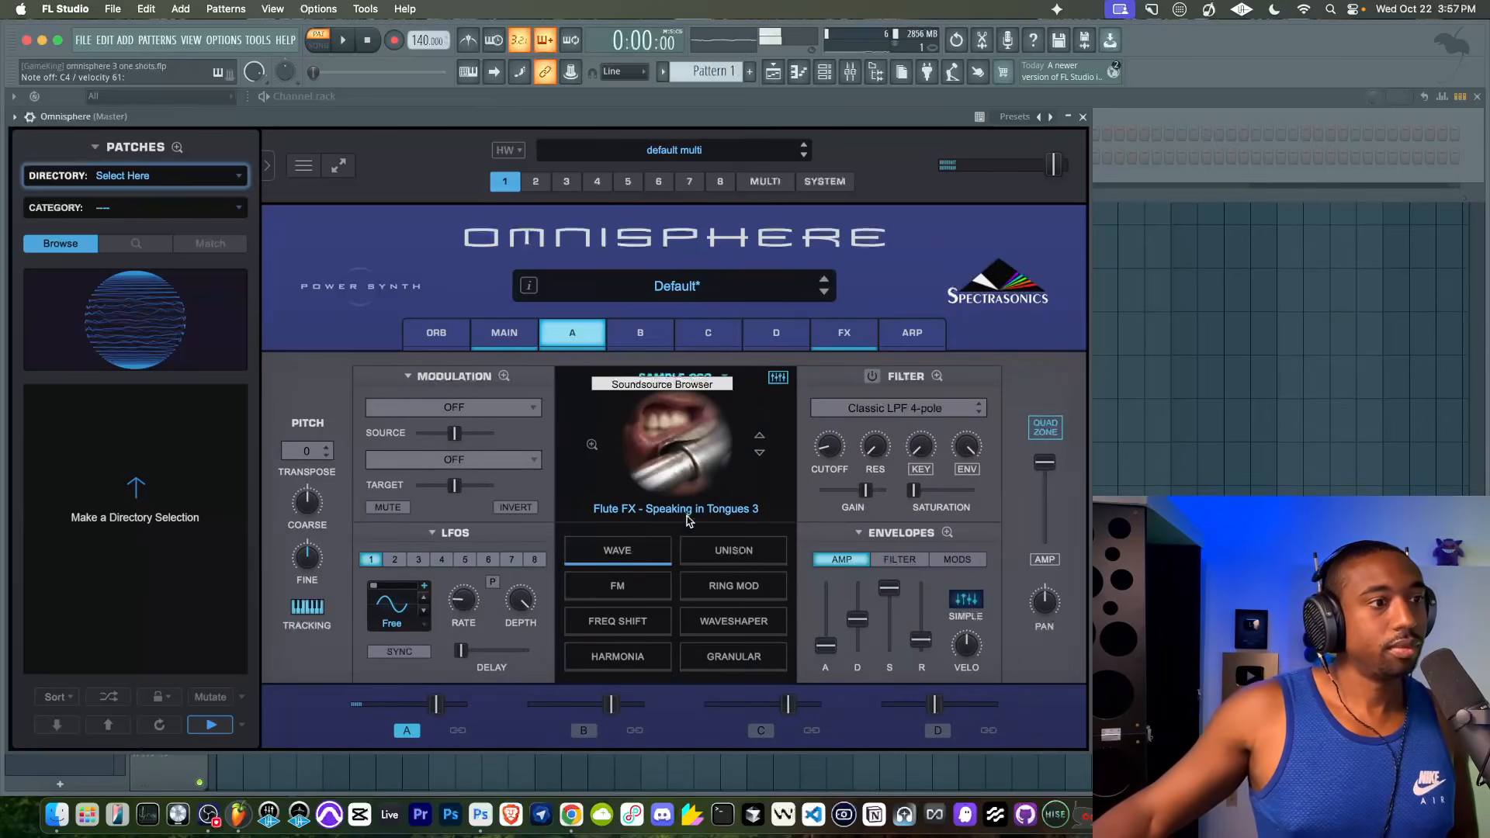
- Replace layer A's soundsource with Flute Sustain ^ RR from the Flute - Concert sounds
click(641, 476)
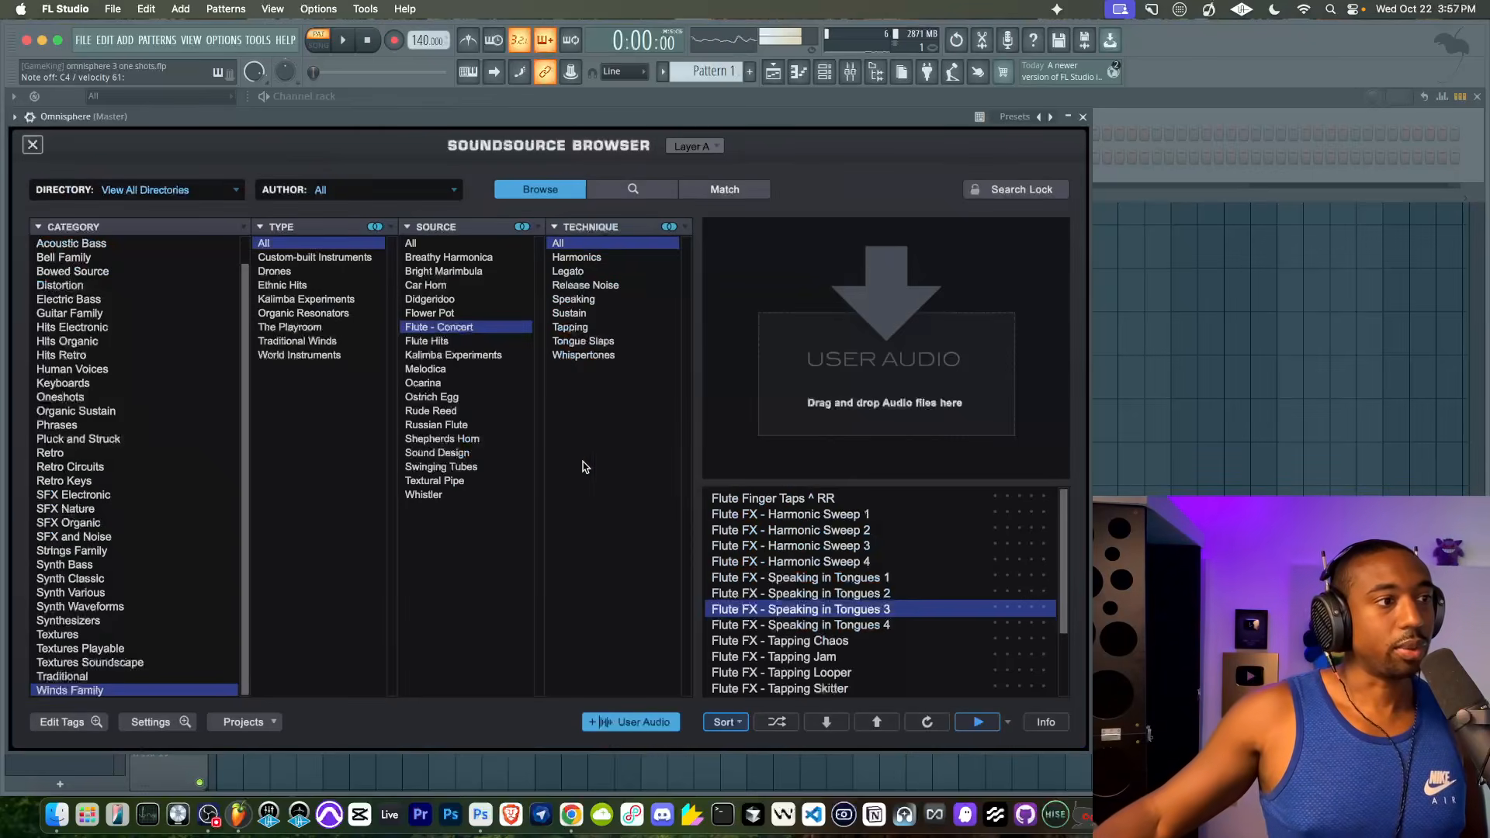
click(813, 643)
scroll(812, 644, down, 2)
click(799, 639)
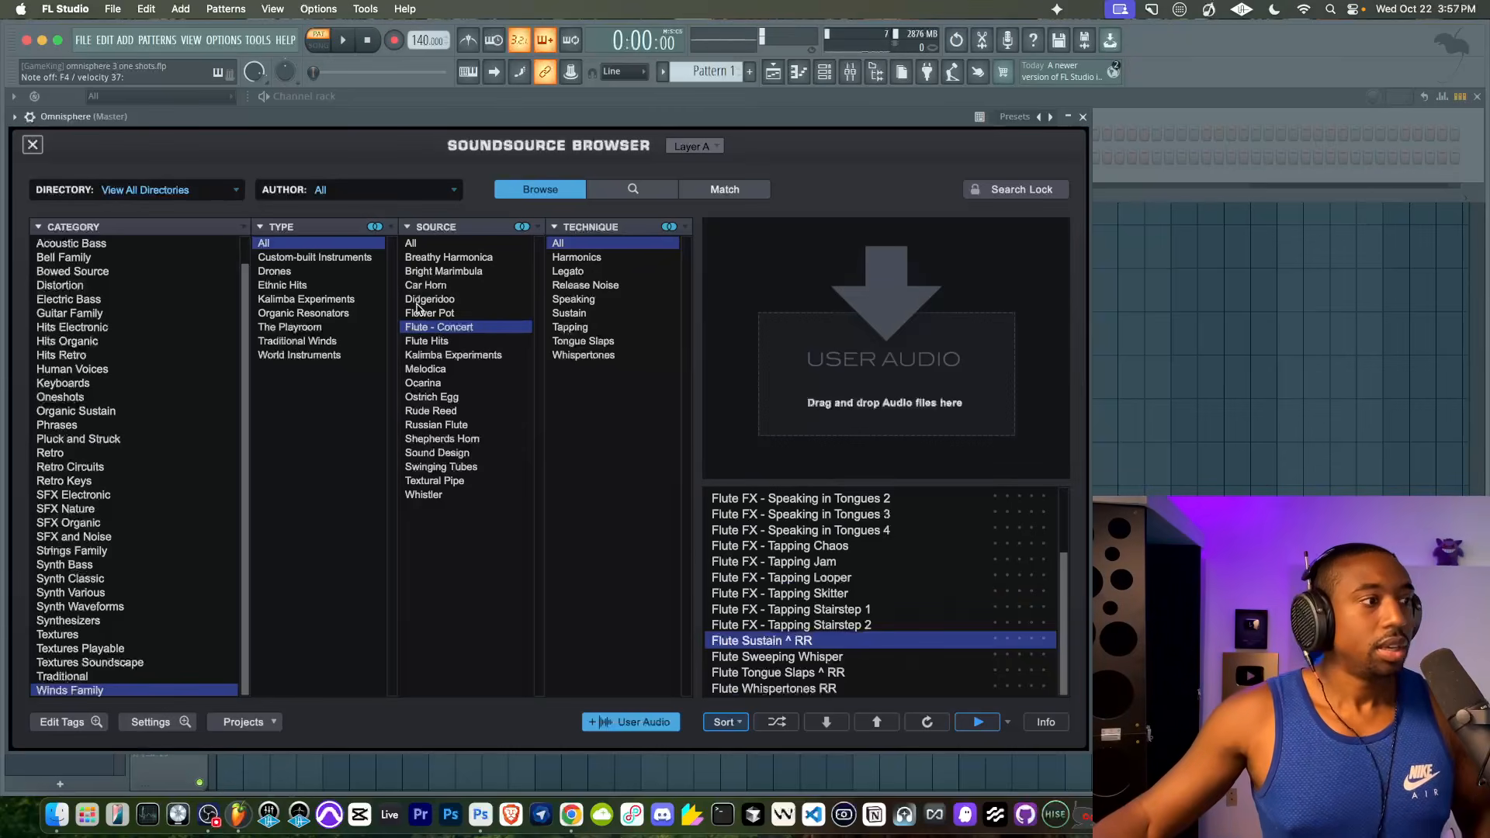
click(34, 145)
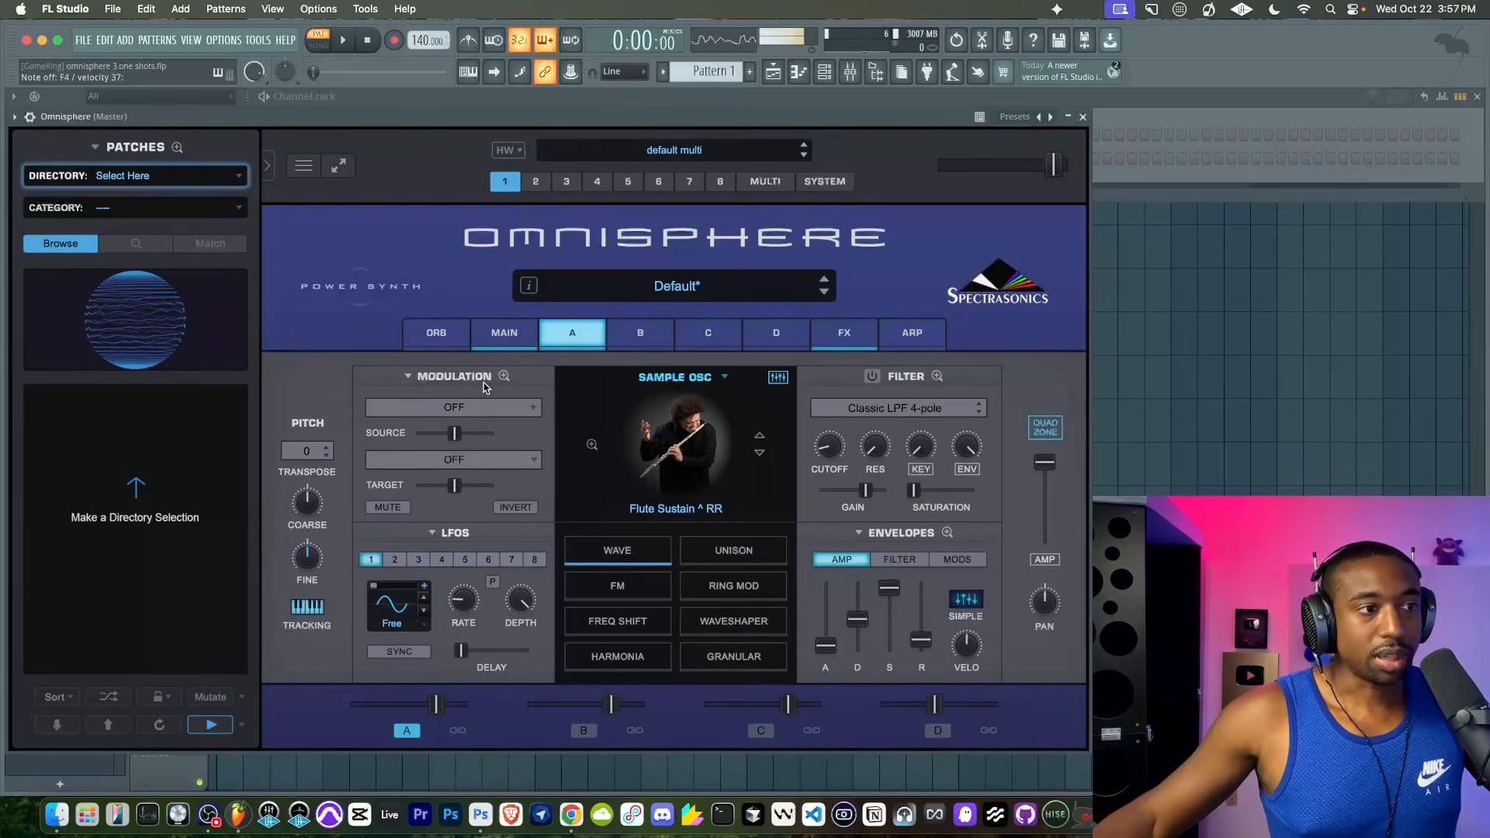
- Shorten layer A's Flute Sustain velocity zone in the Quadzone so it ends at about 30, where the Moog Modular Saw zone begins
click(1045, 427)
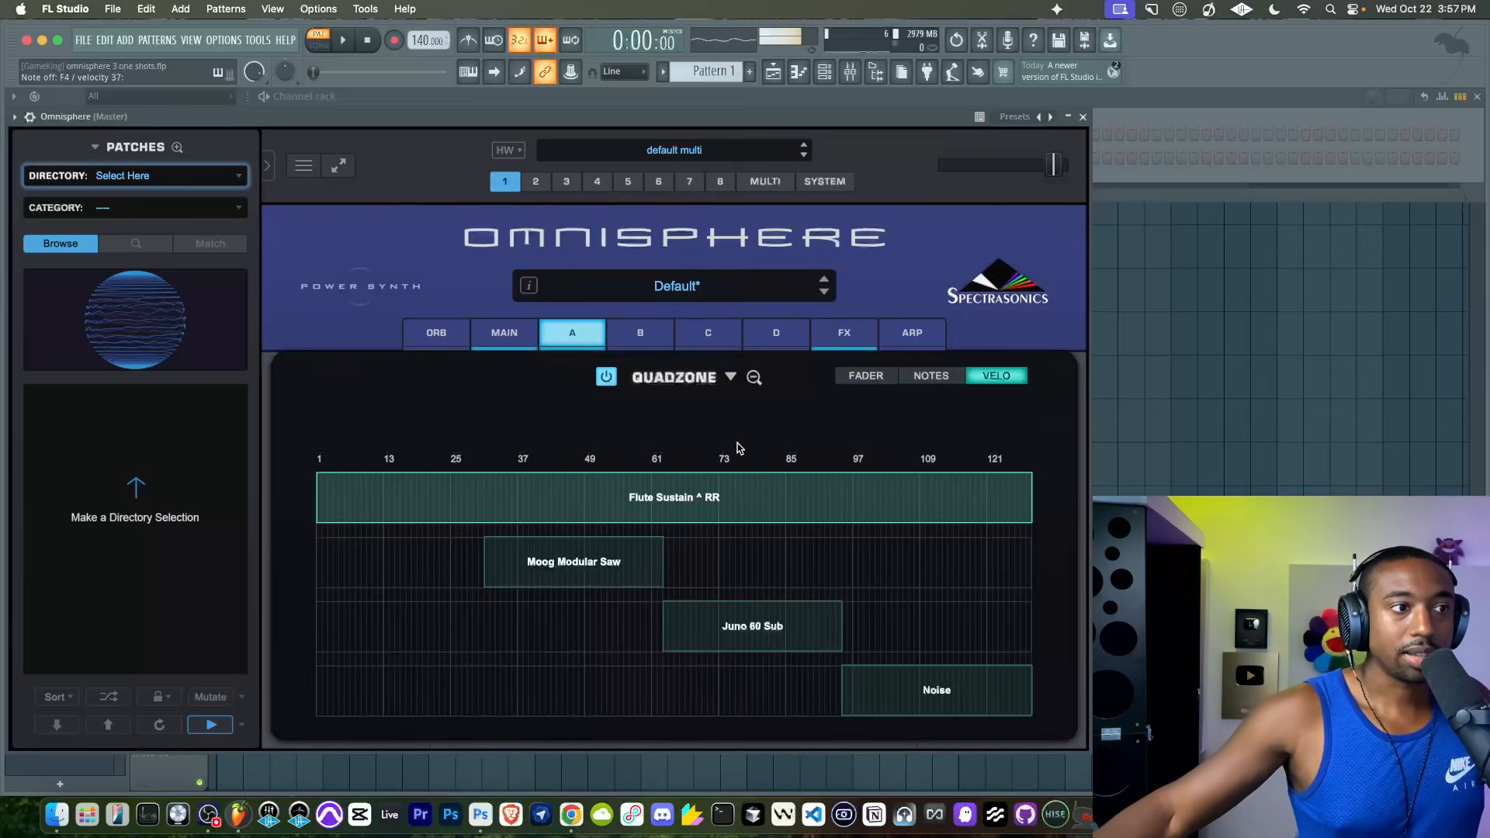
click(921, 381)
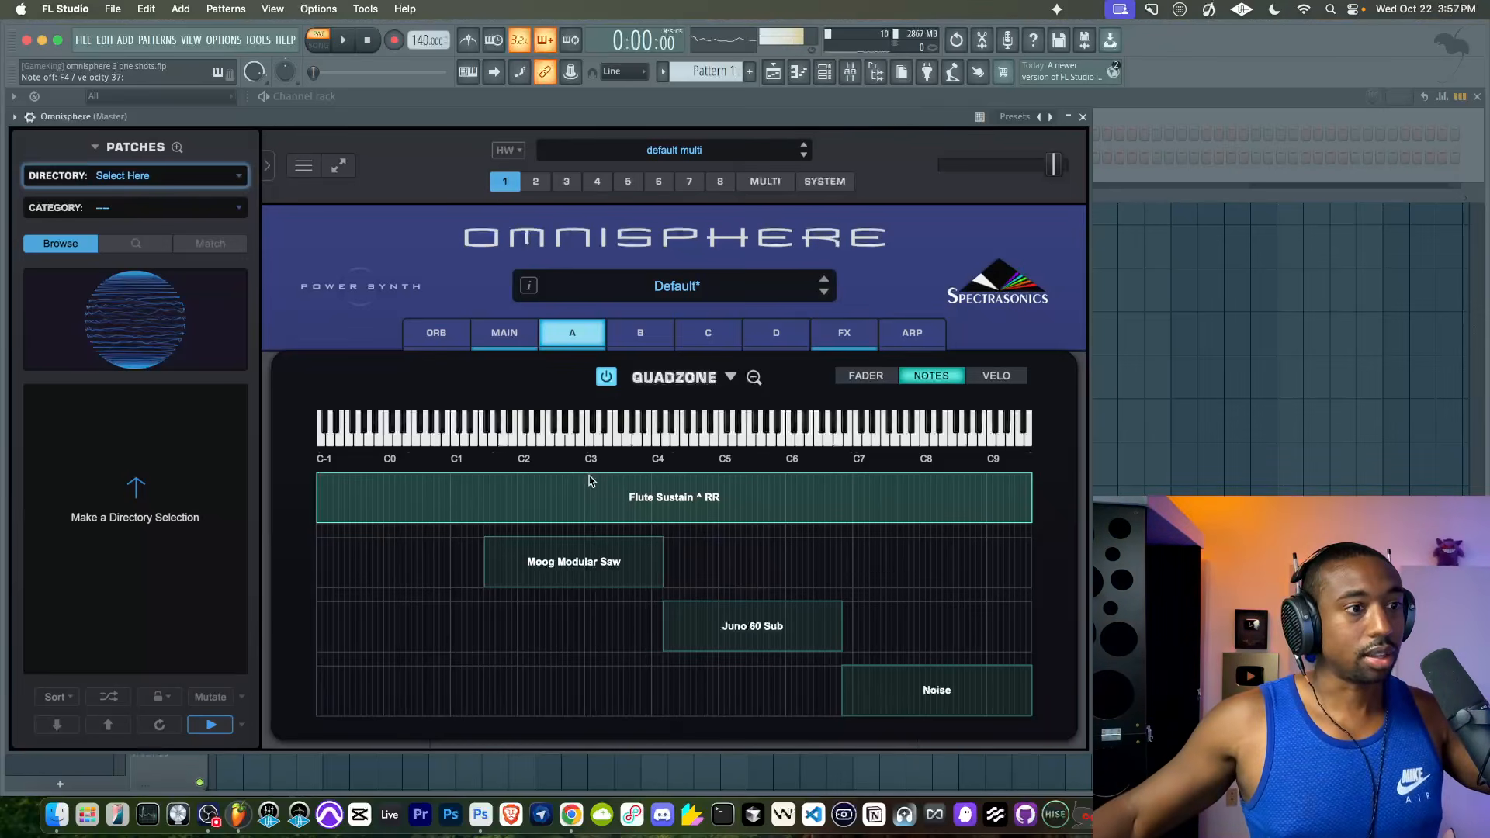
click(973, 383)
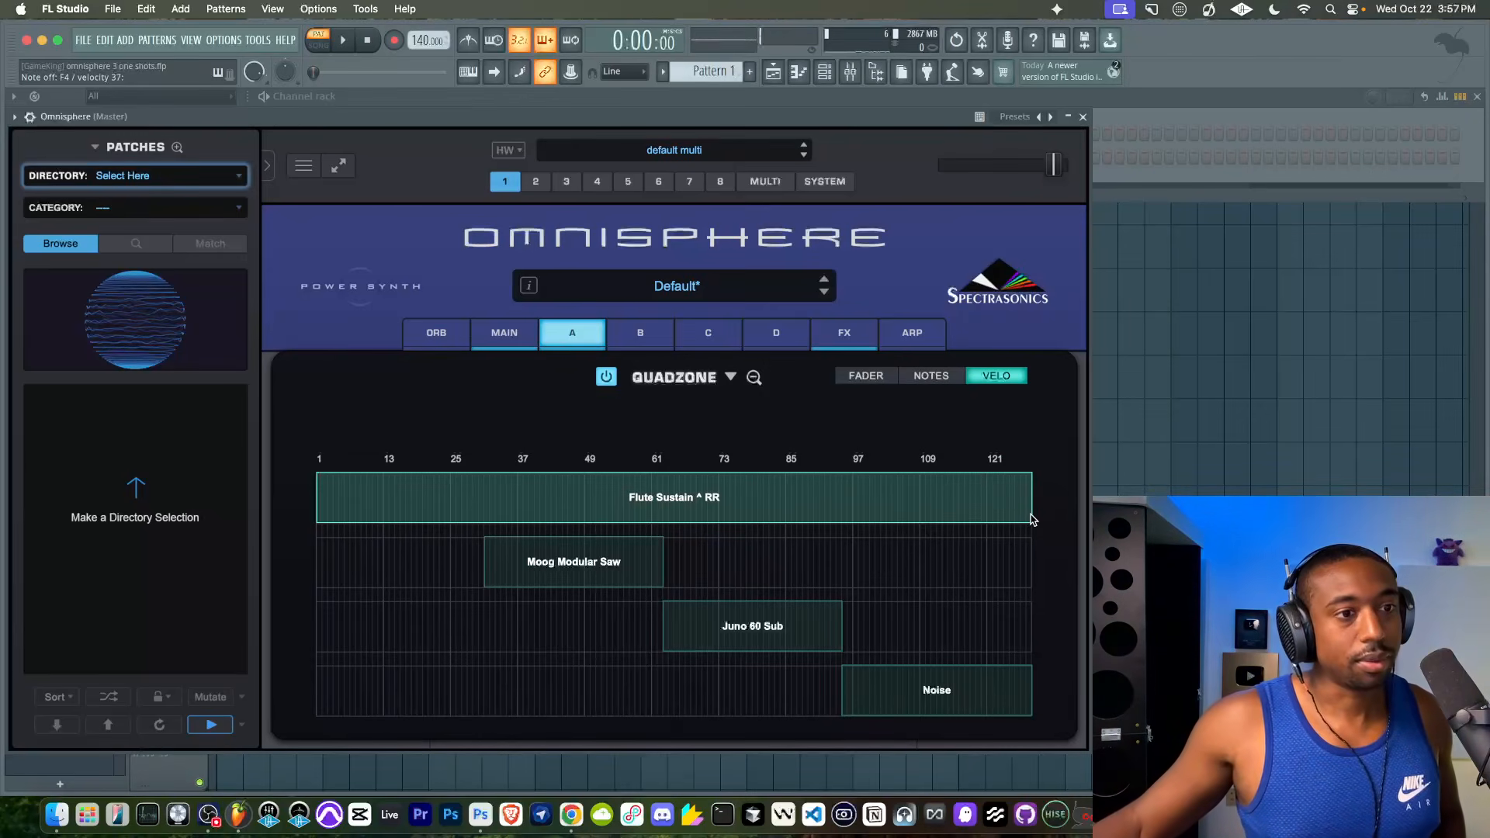
drag(1032, 516, 469, 490)
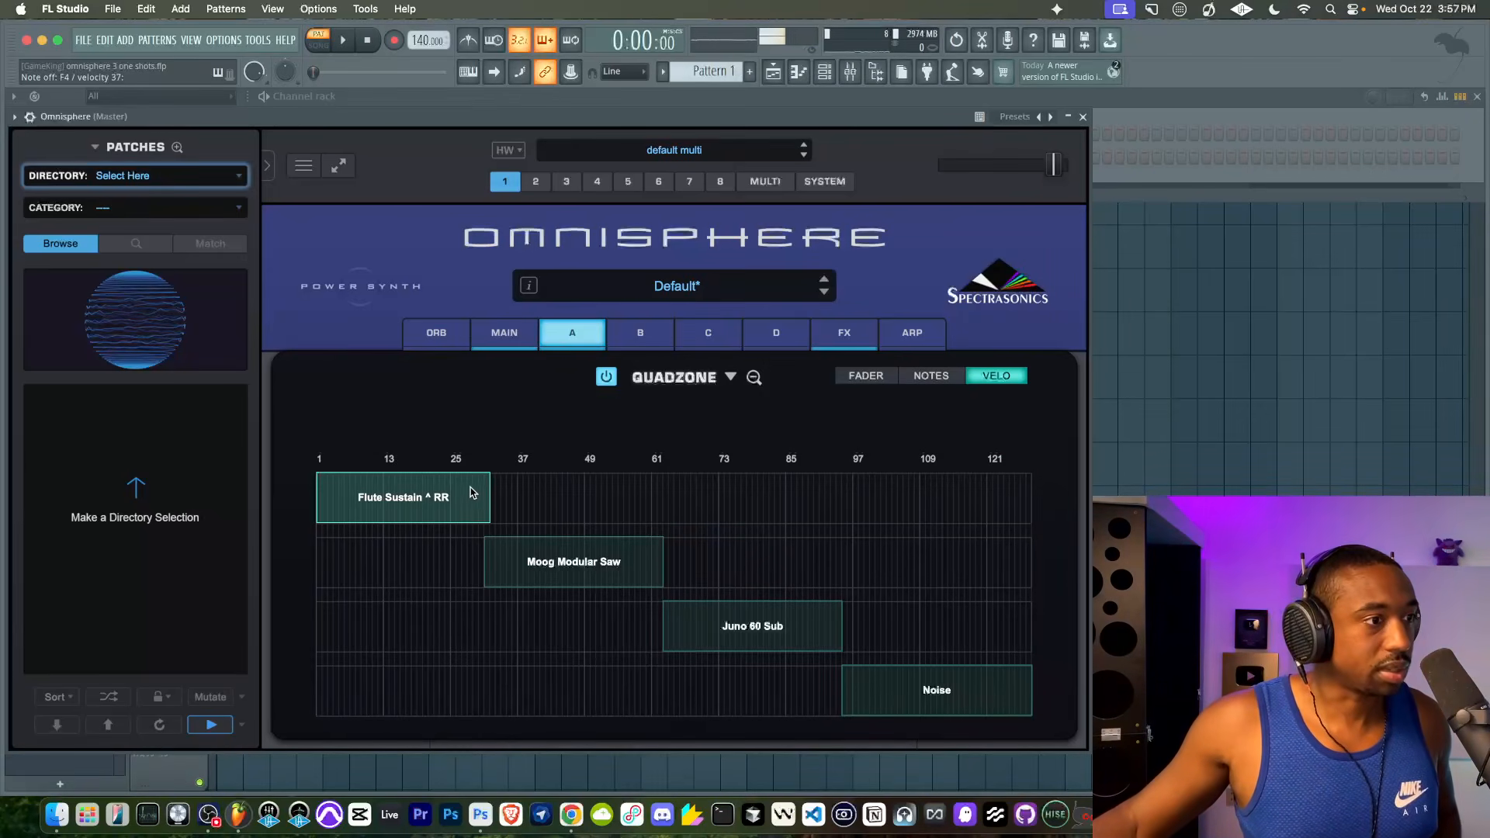
click(753, 377)
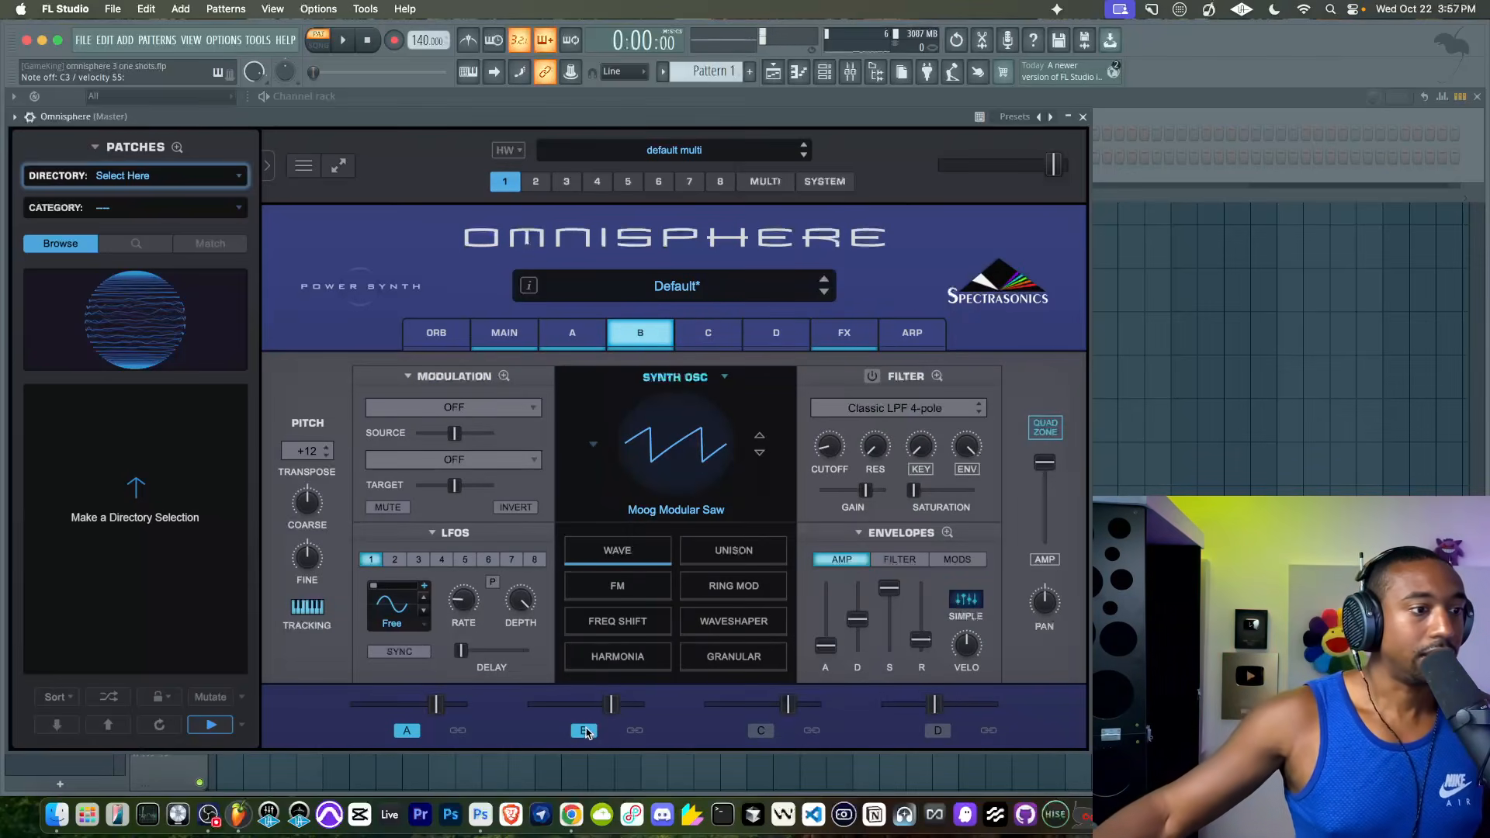
- Switch layer B to a sample oscillator and load Celestaphone ^ RR from the Pluck and Struck category
click(685, 377)
click(668, 437)
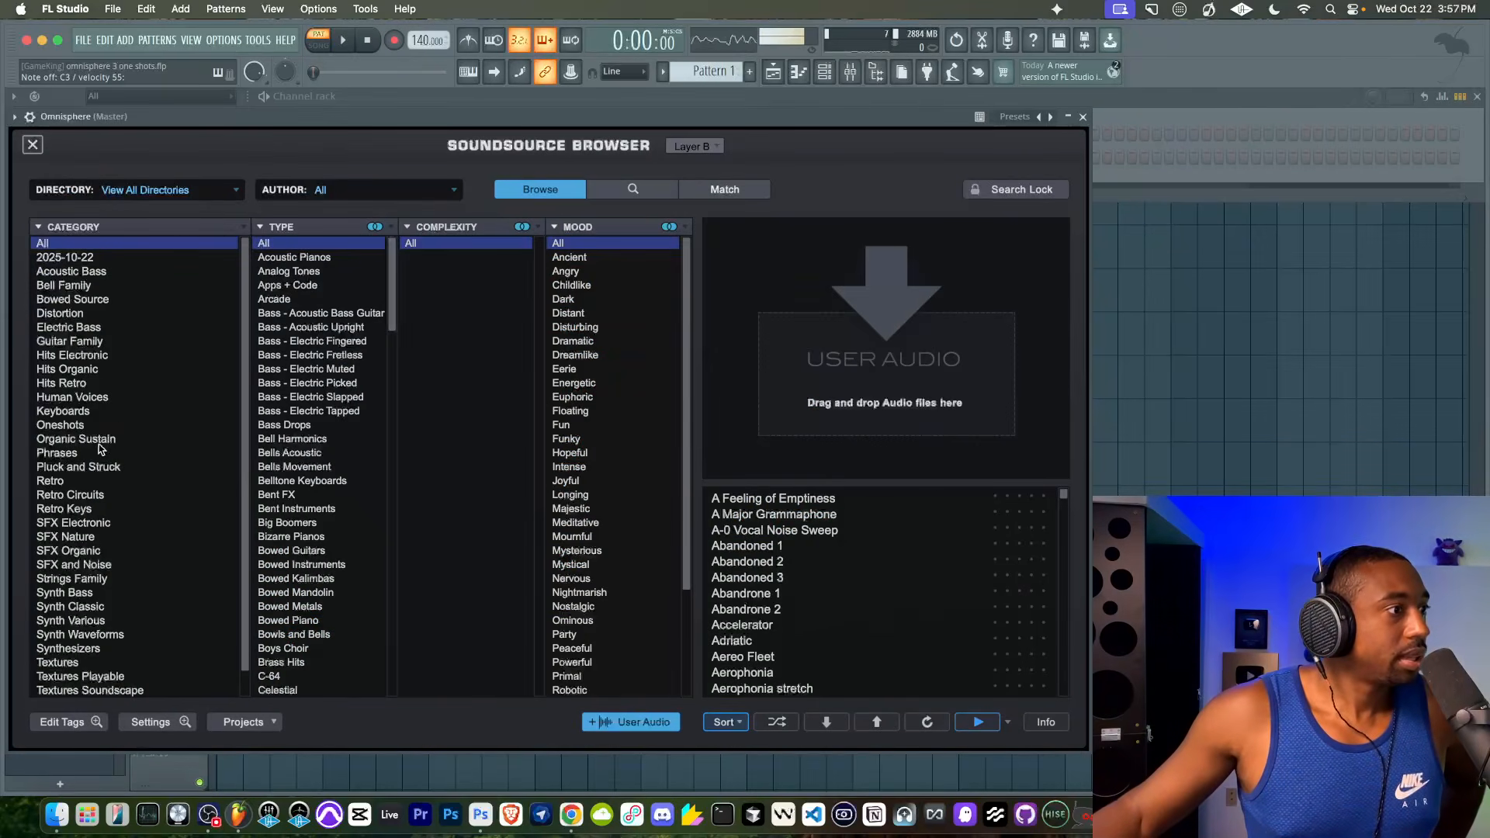
click(97, 466)
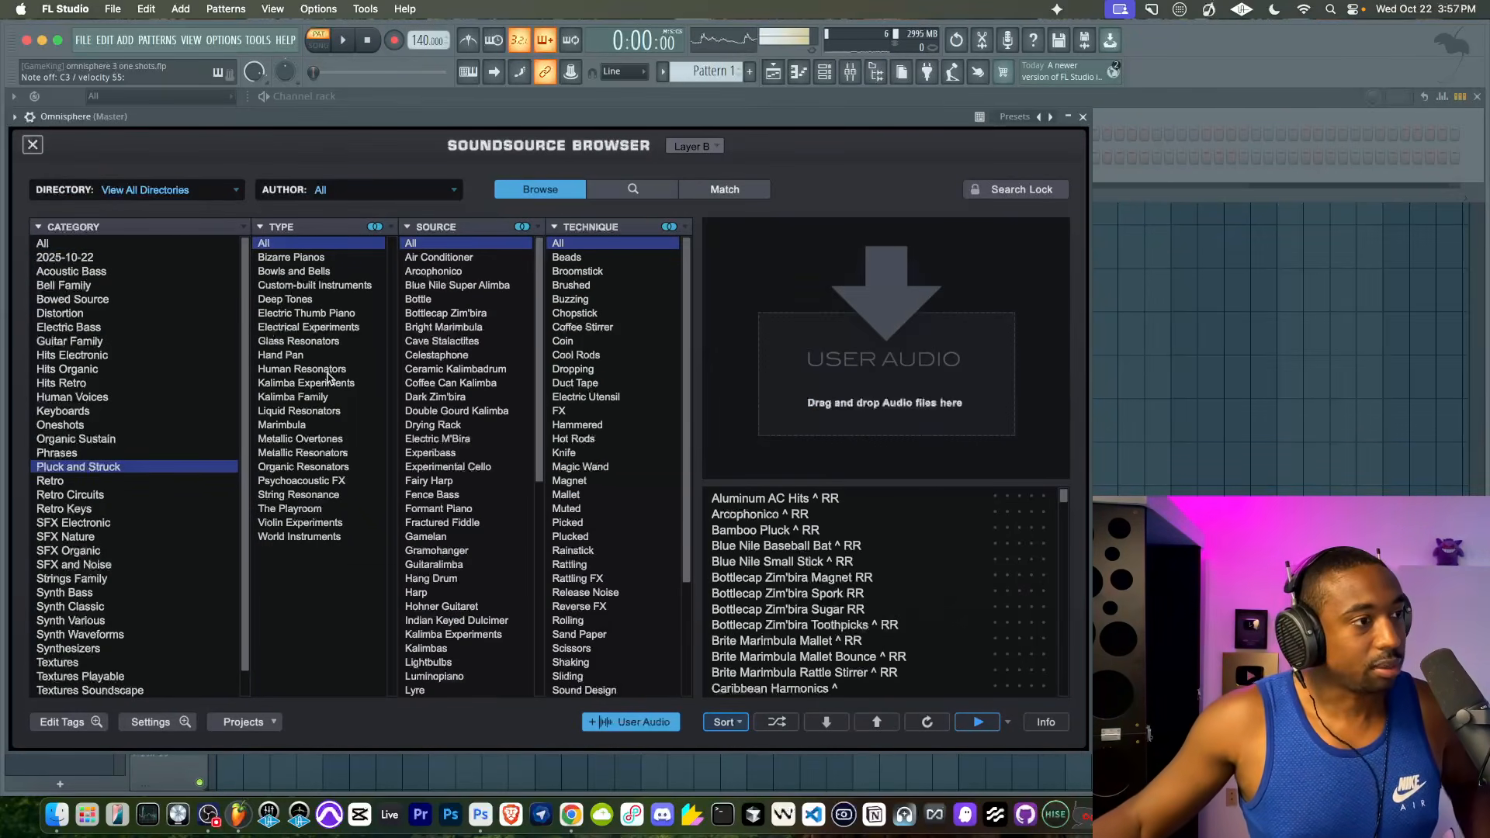
click(436, 355)
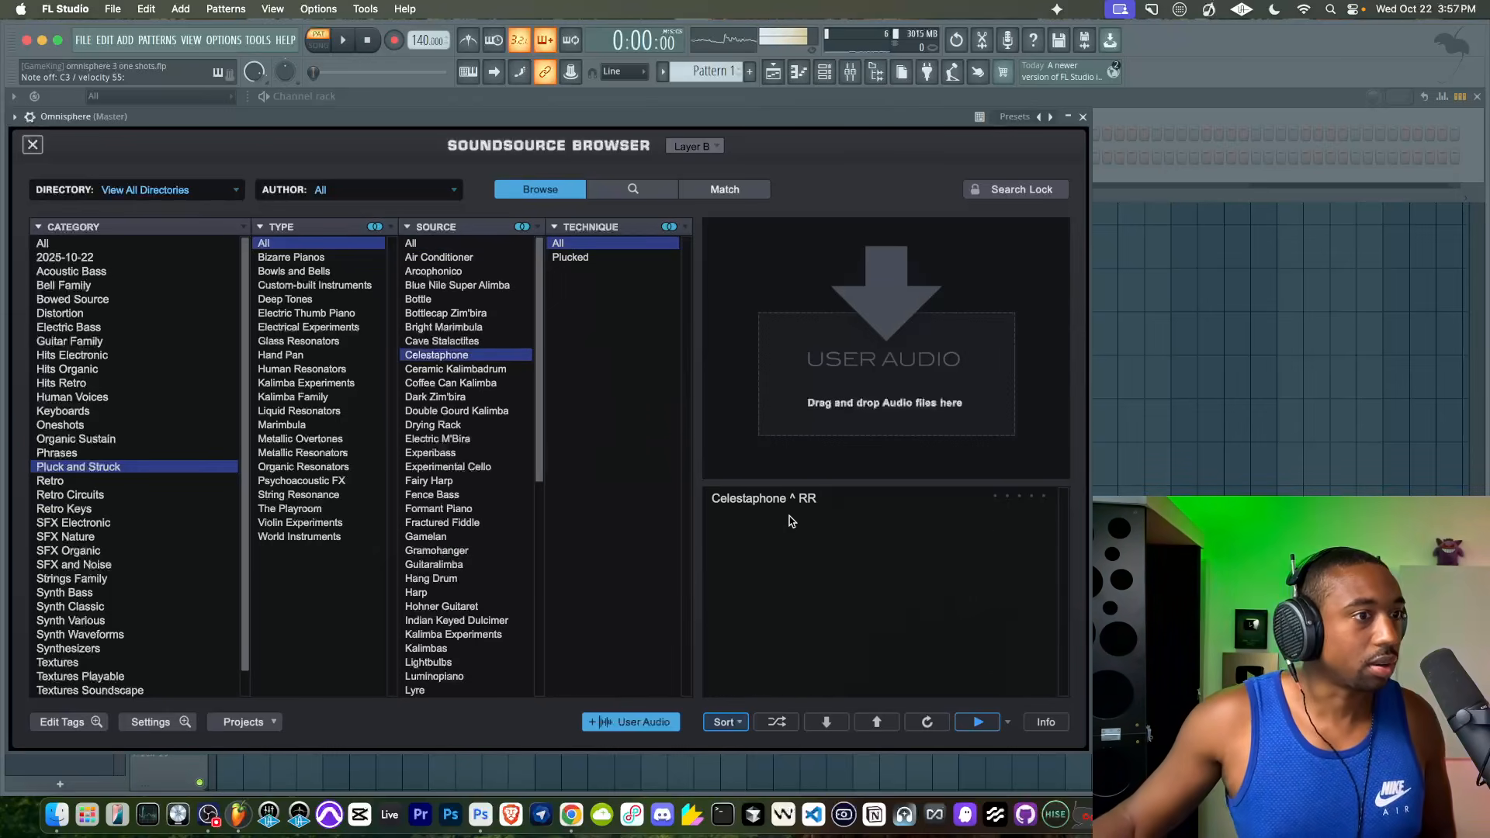
click(806, 500)
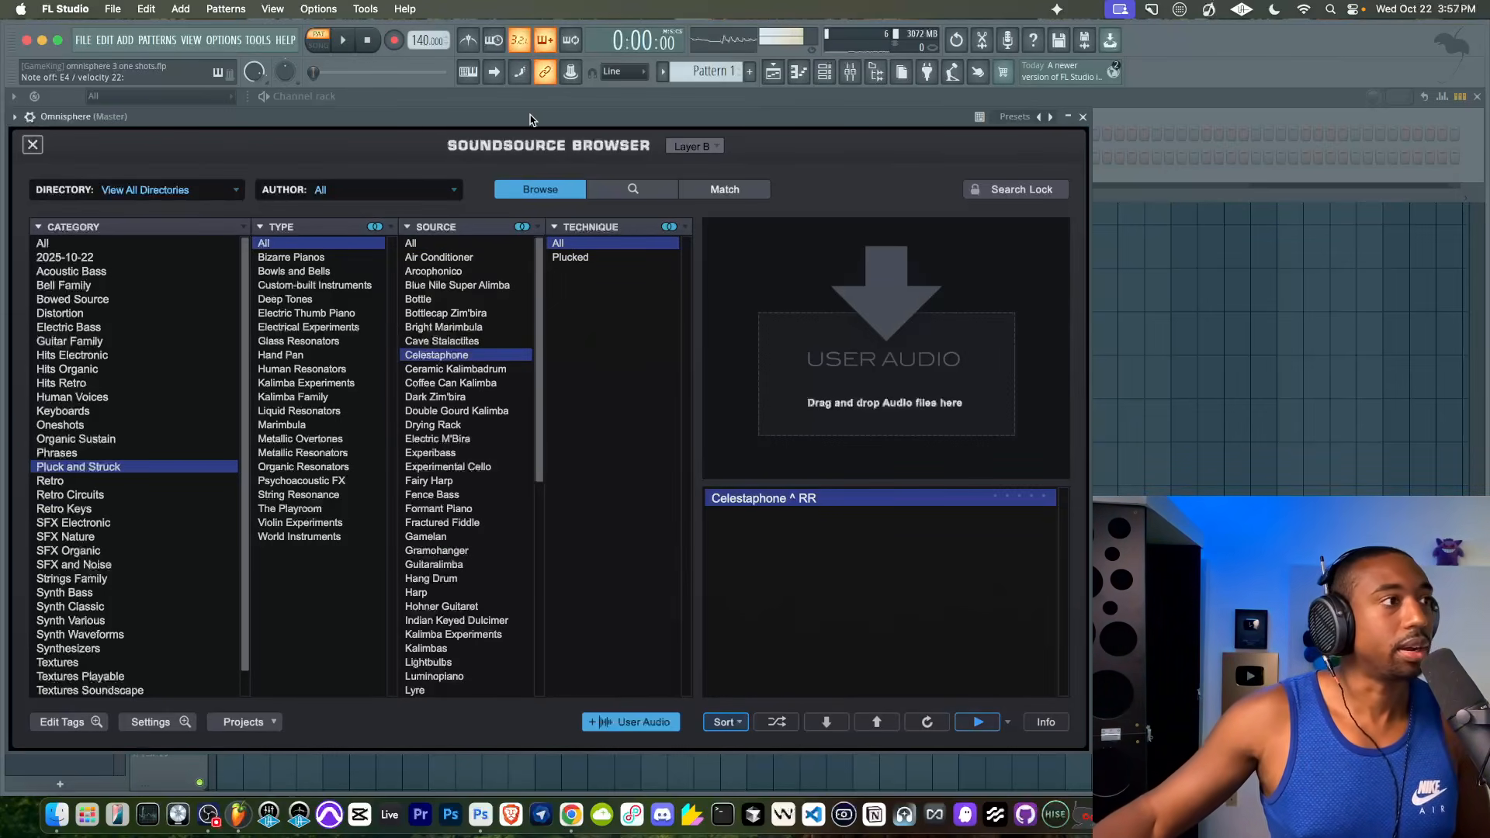
click(36, 142)
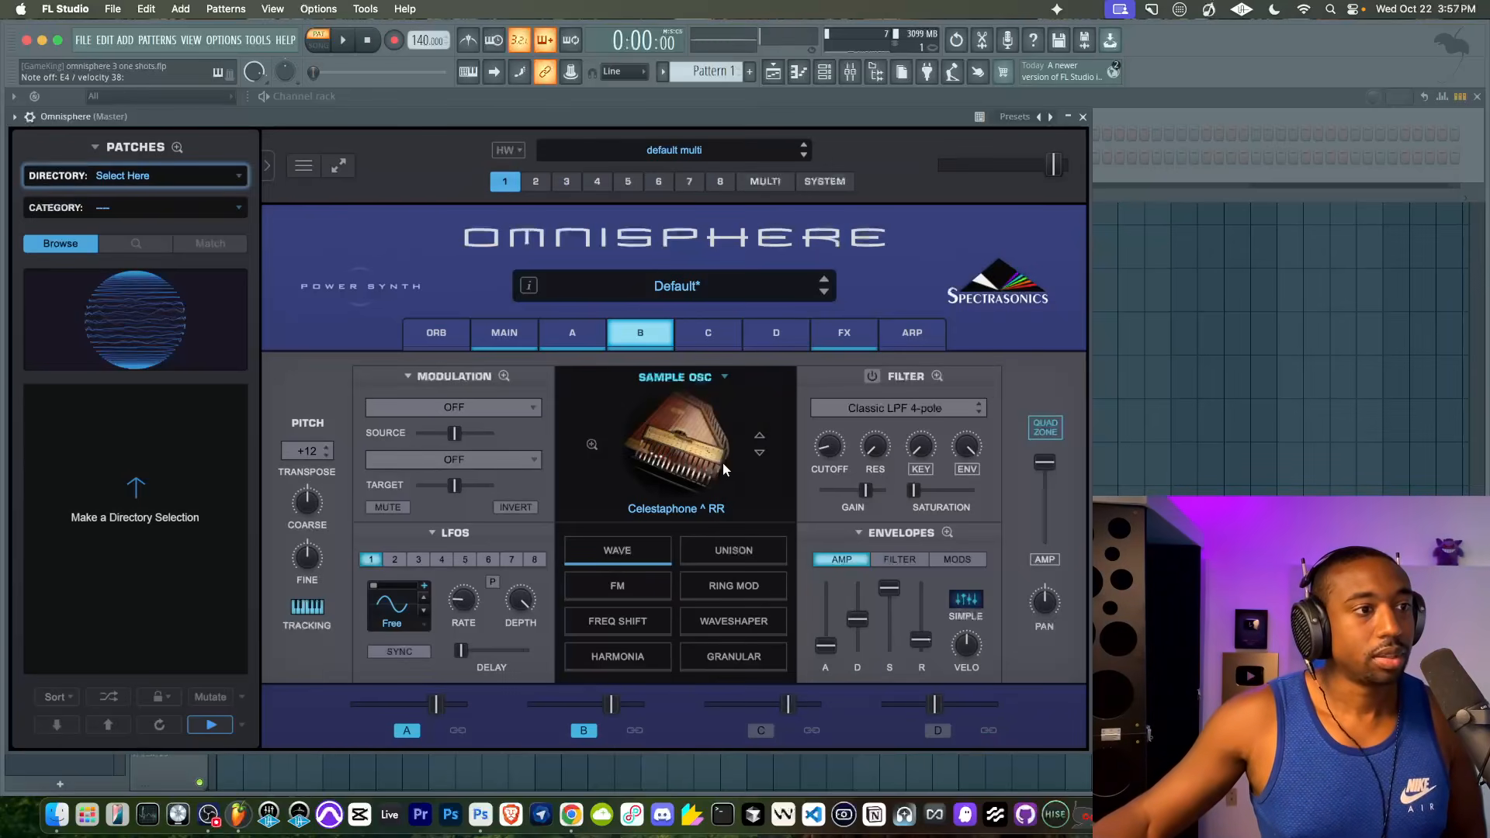
- Enable layer C, switch it to a sample oscillator, audition Synthesizers soundsources, and load Unclean Foggy
click(760, 727)
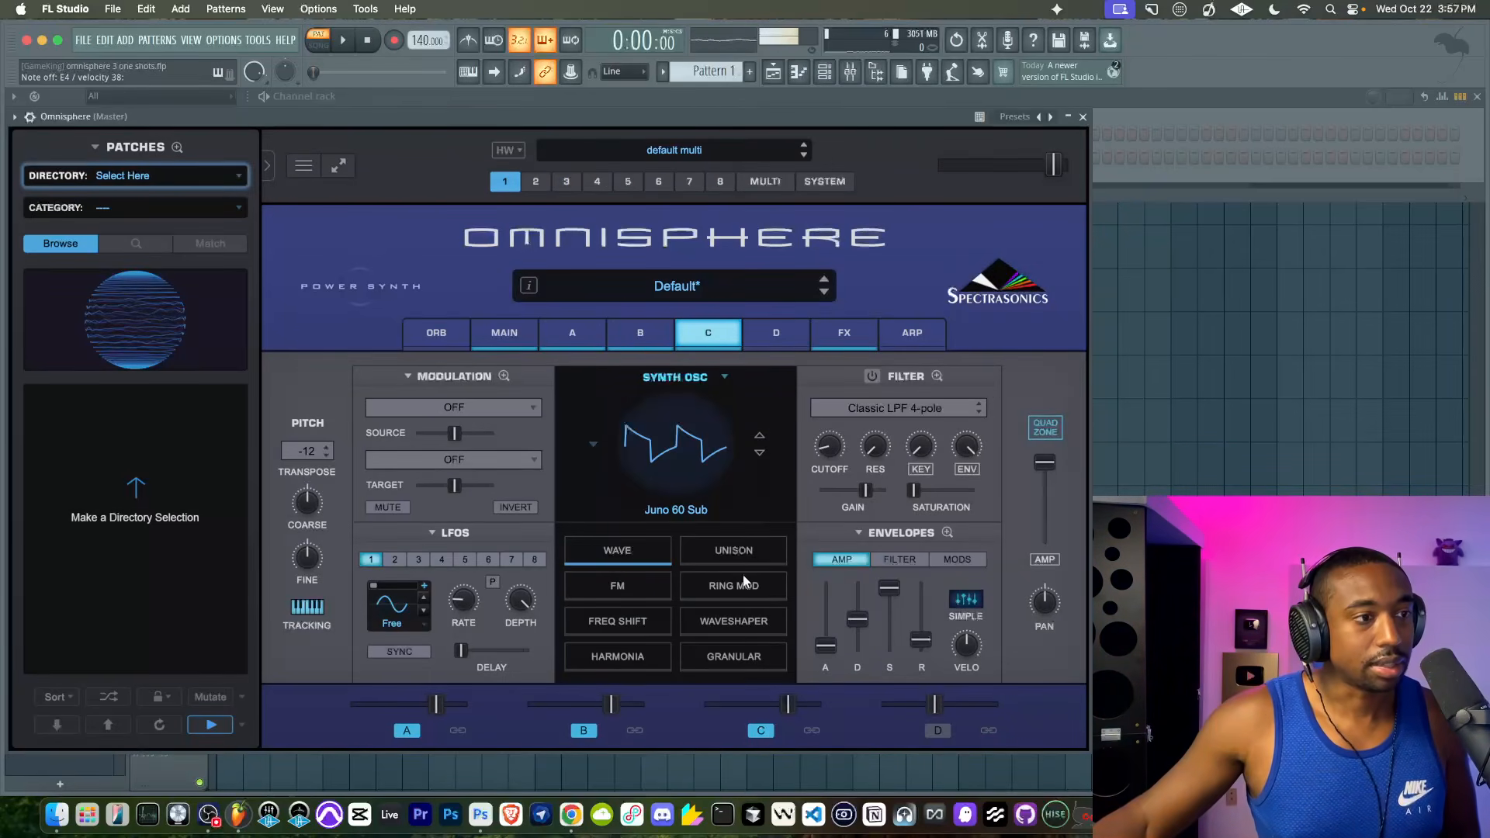
click(685, 378)
click(687, 388)
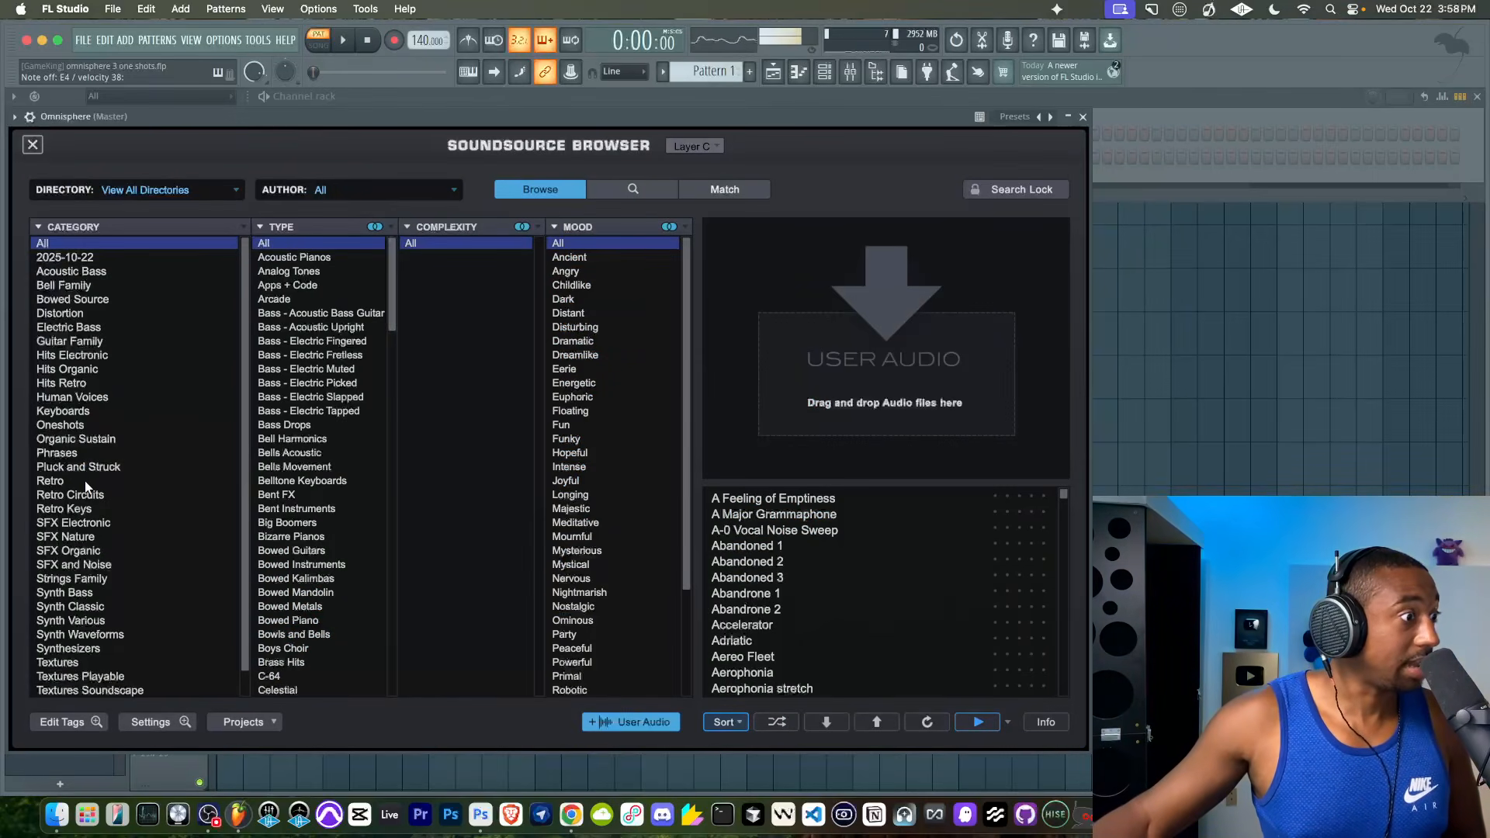
scroll(93, 592, down, 1)
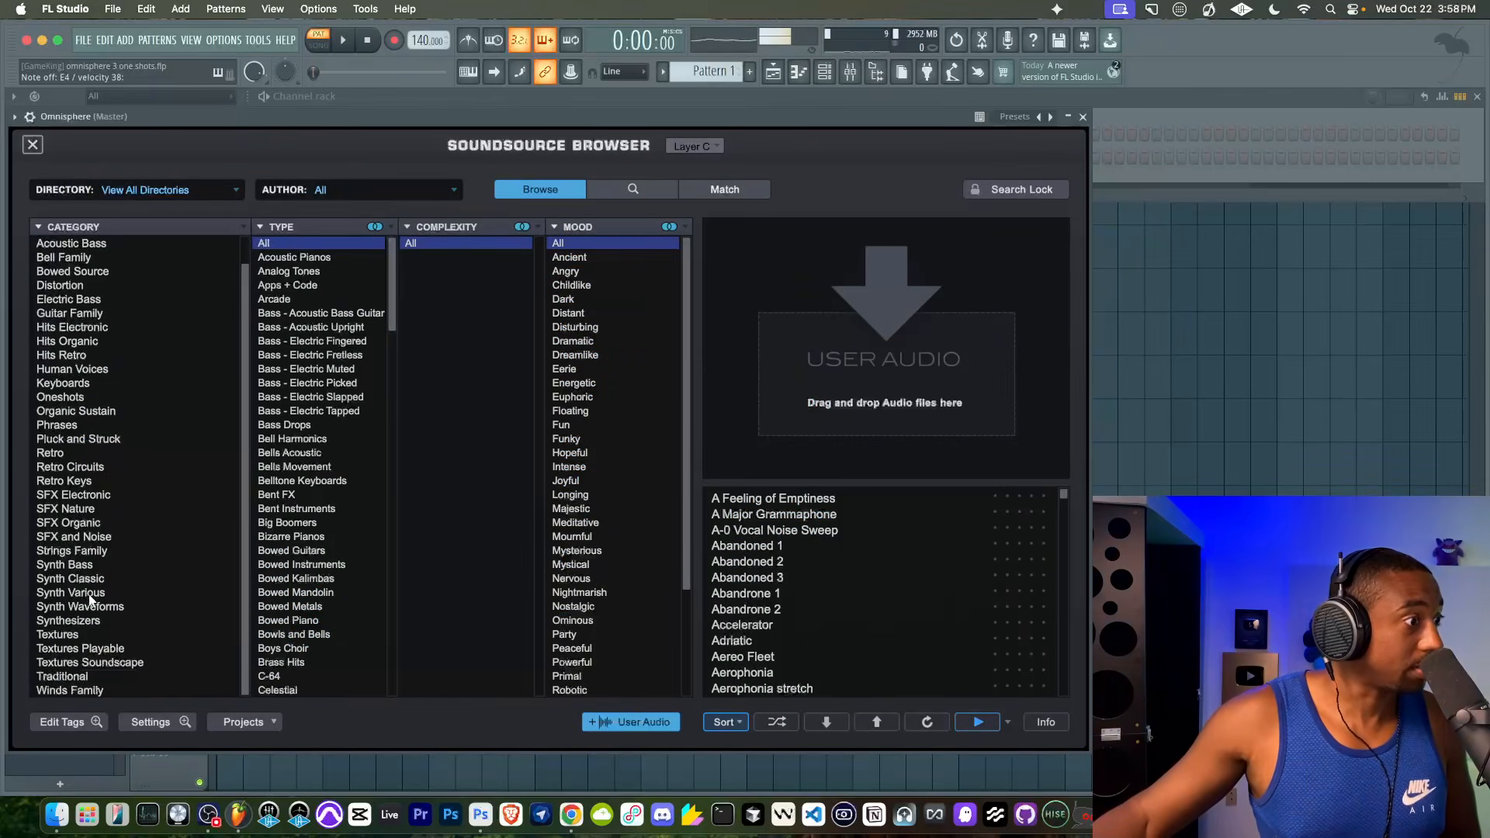
click(91, 621)
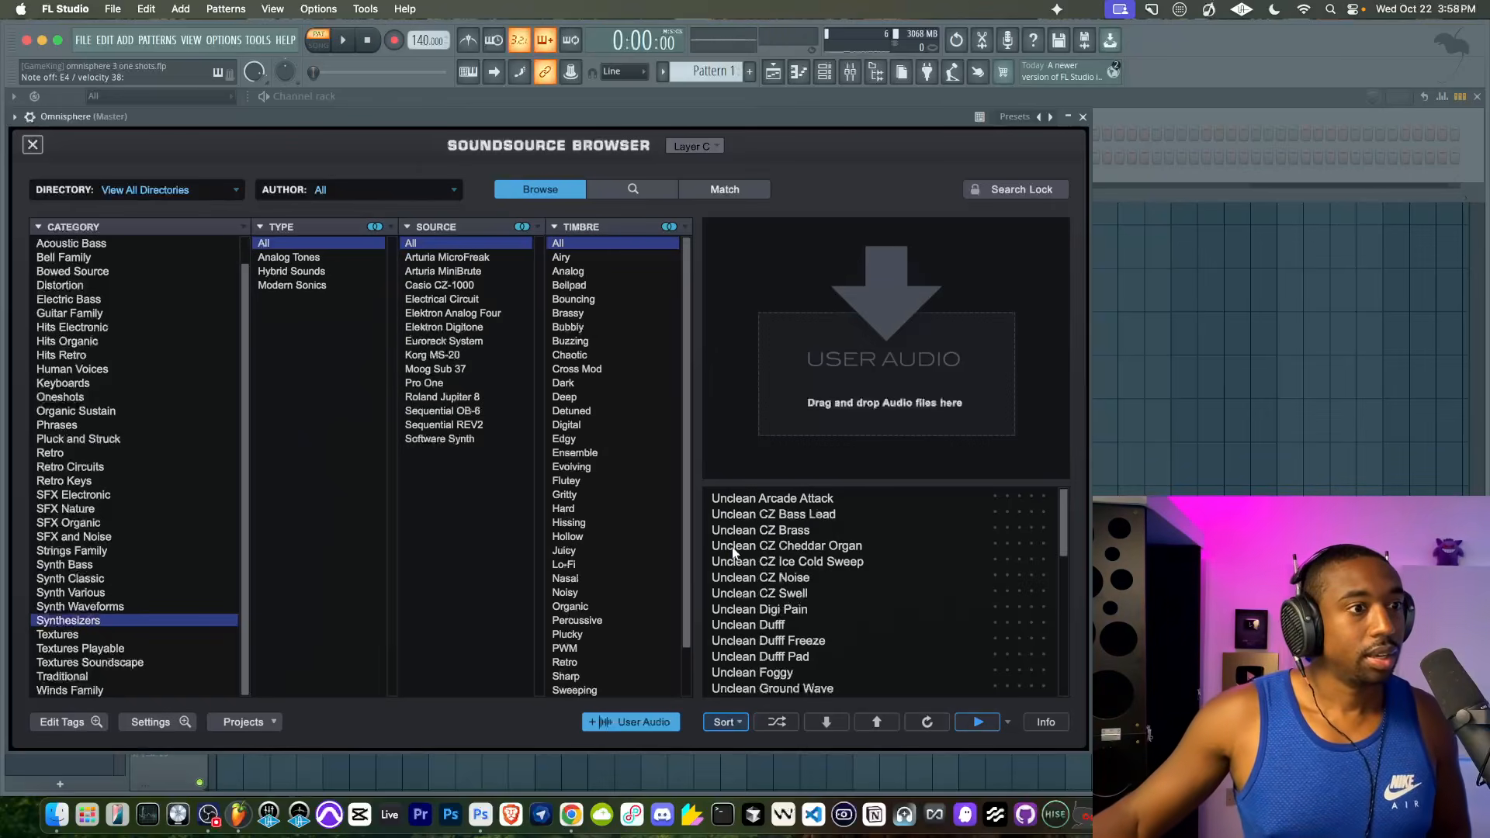
scroll(732, 552, down, 3)
click(780, 624)
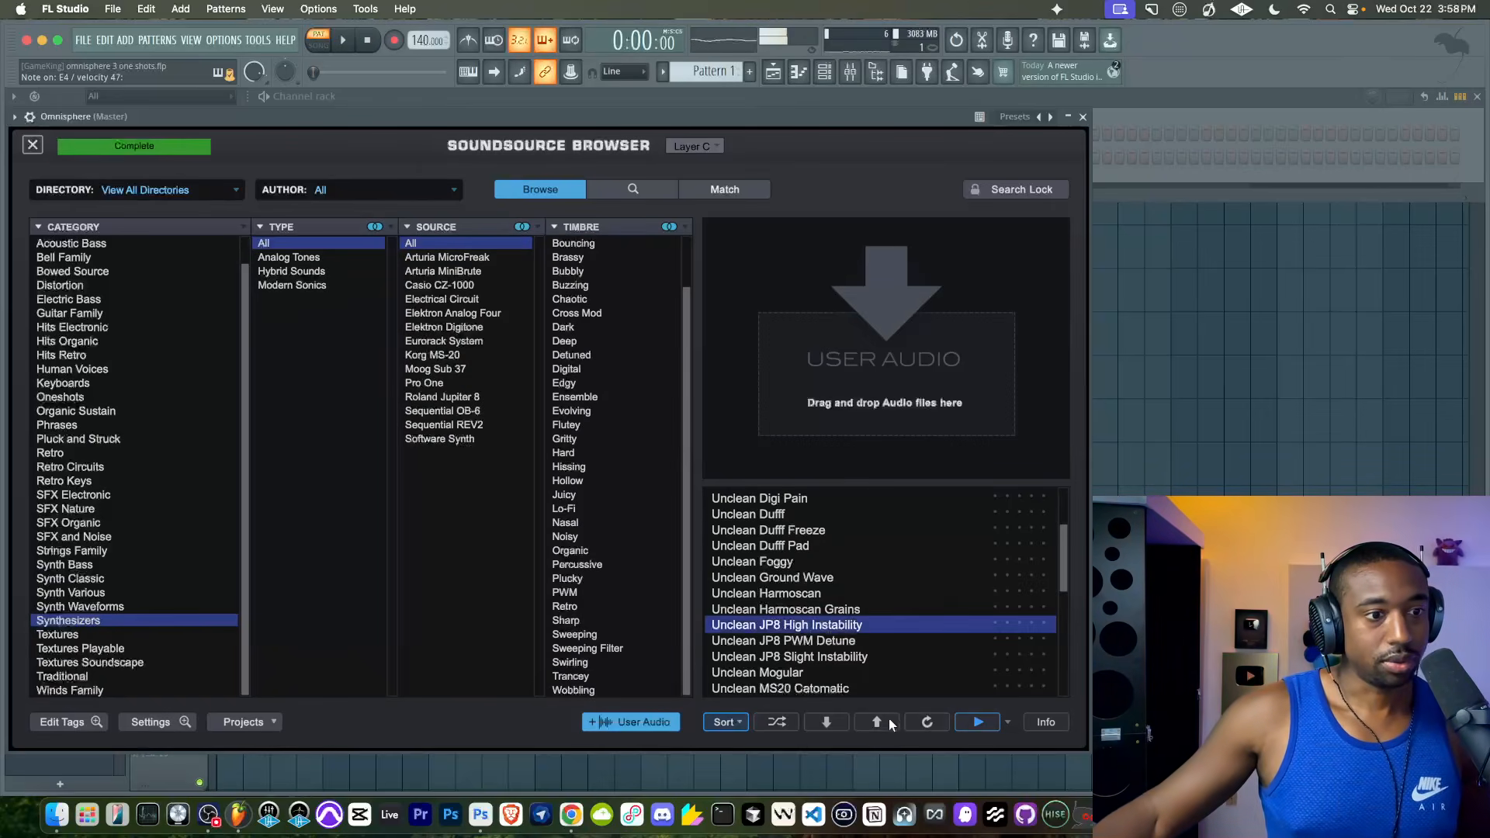
click(818, 610)
click(820, 594)
click(822, 578)
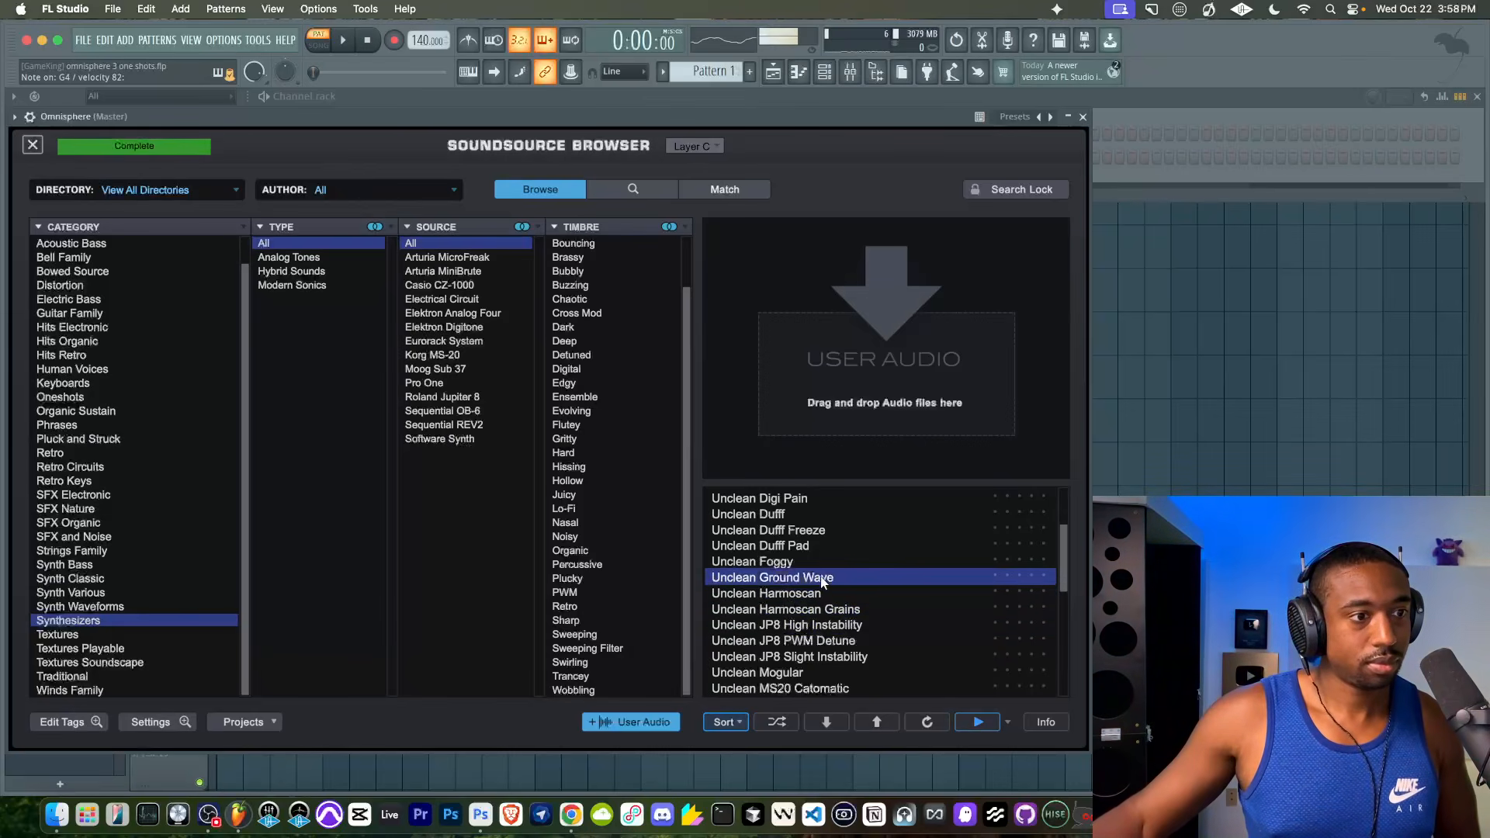
click(810, 558)
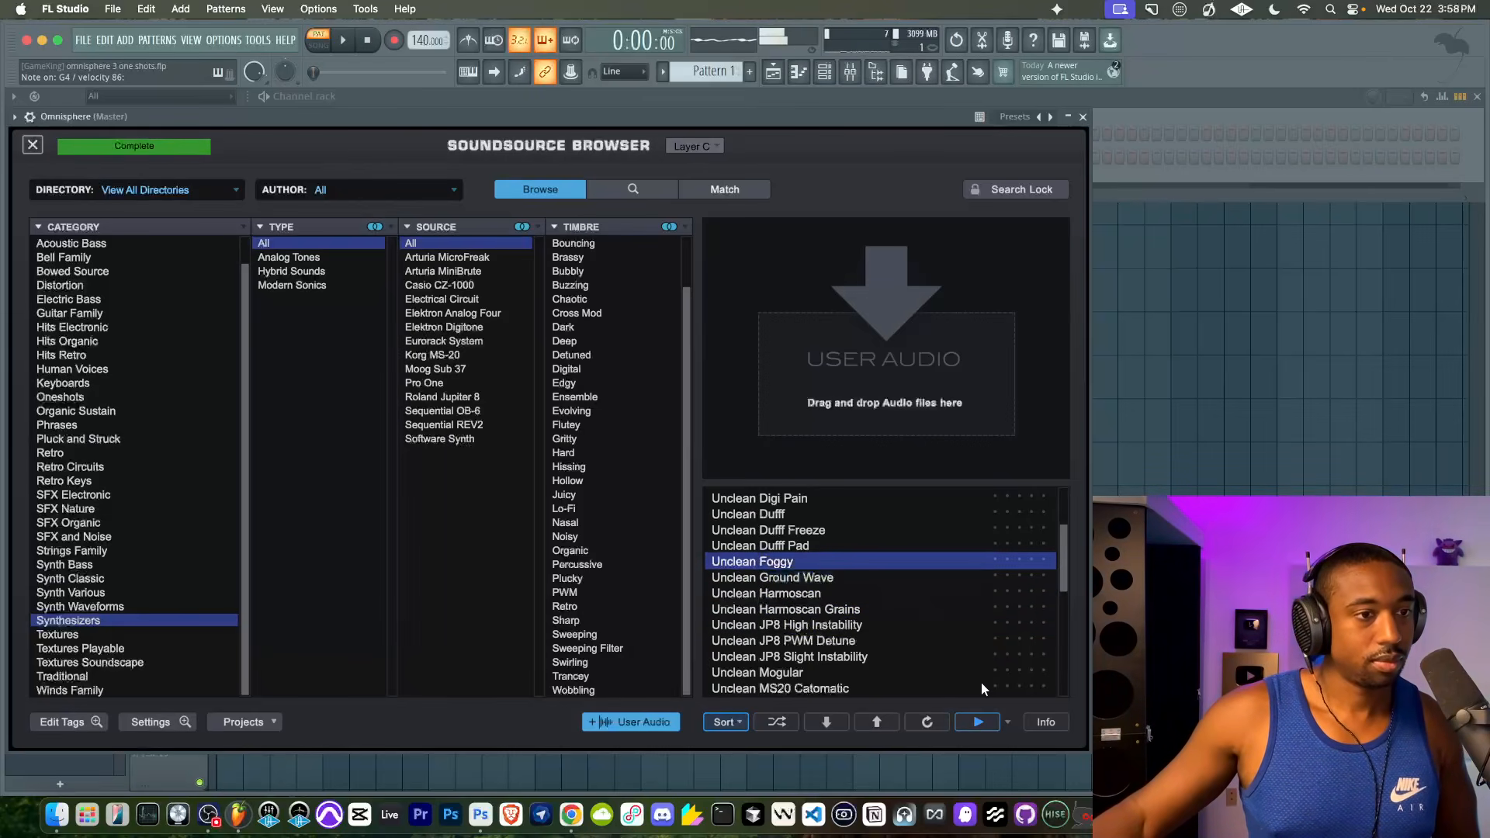
click(33, 144)
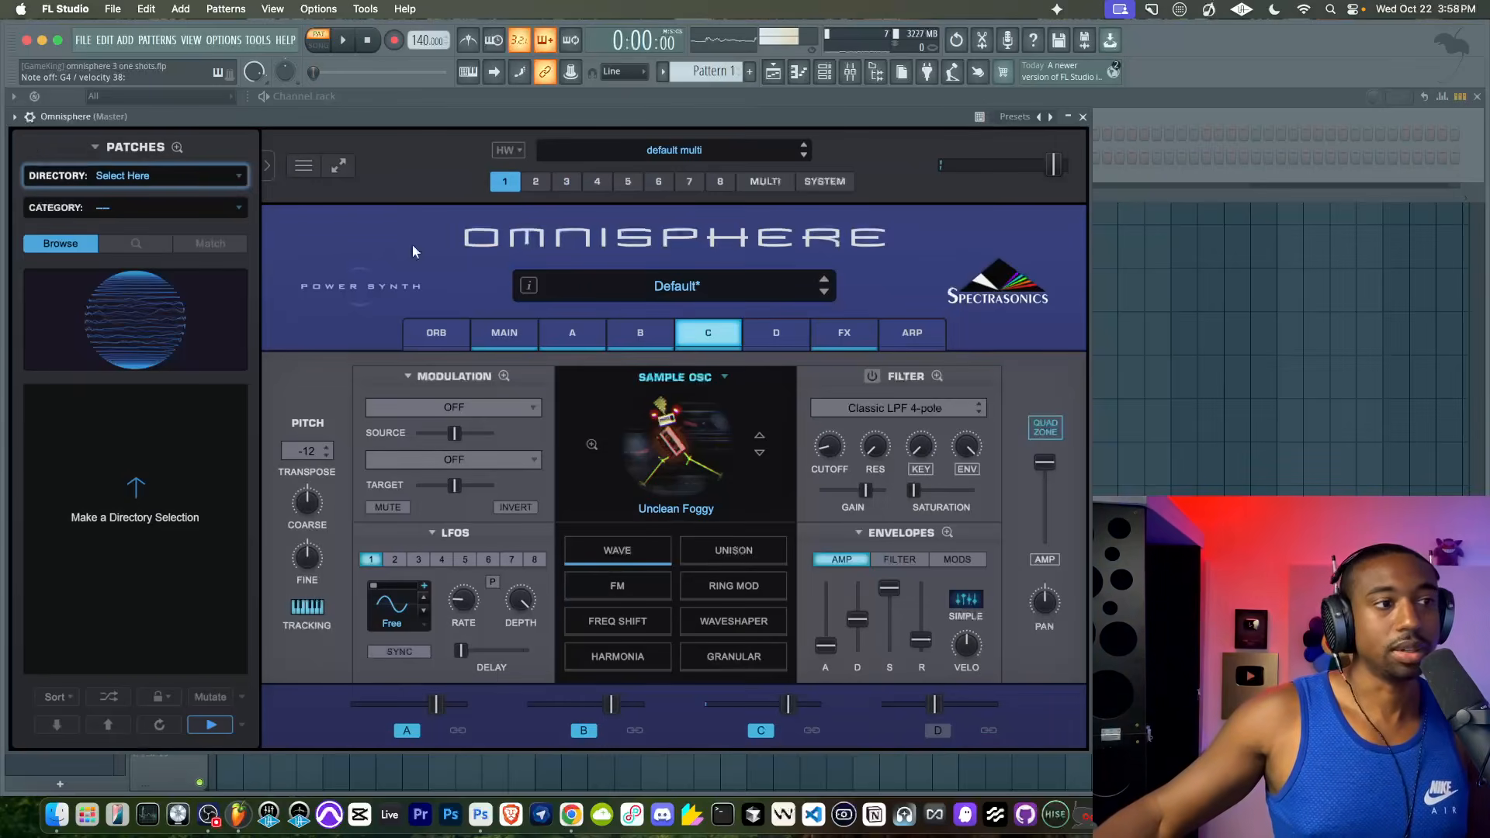
- Switch layer D to a sample oscillator, load Dirty Record Pops 2 from Pluck and Struck, and bring up the Quadzone
click(775, 331)
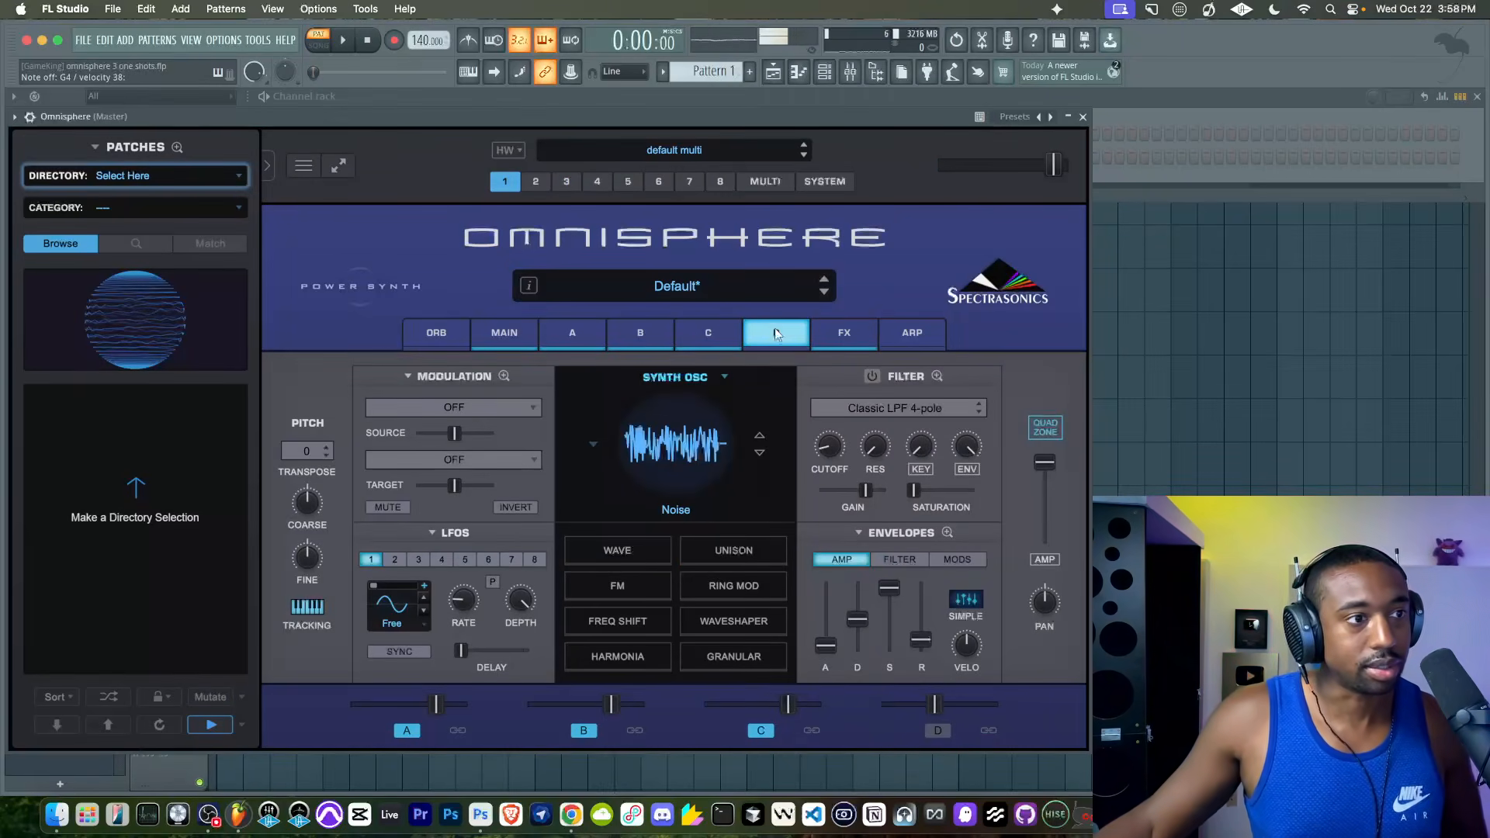
click(681, 430)
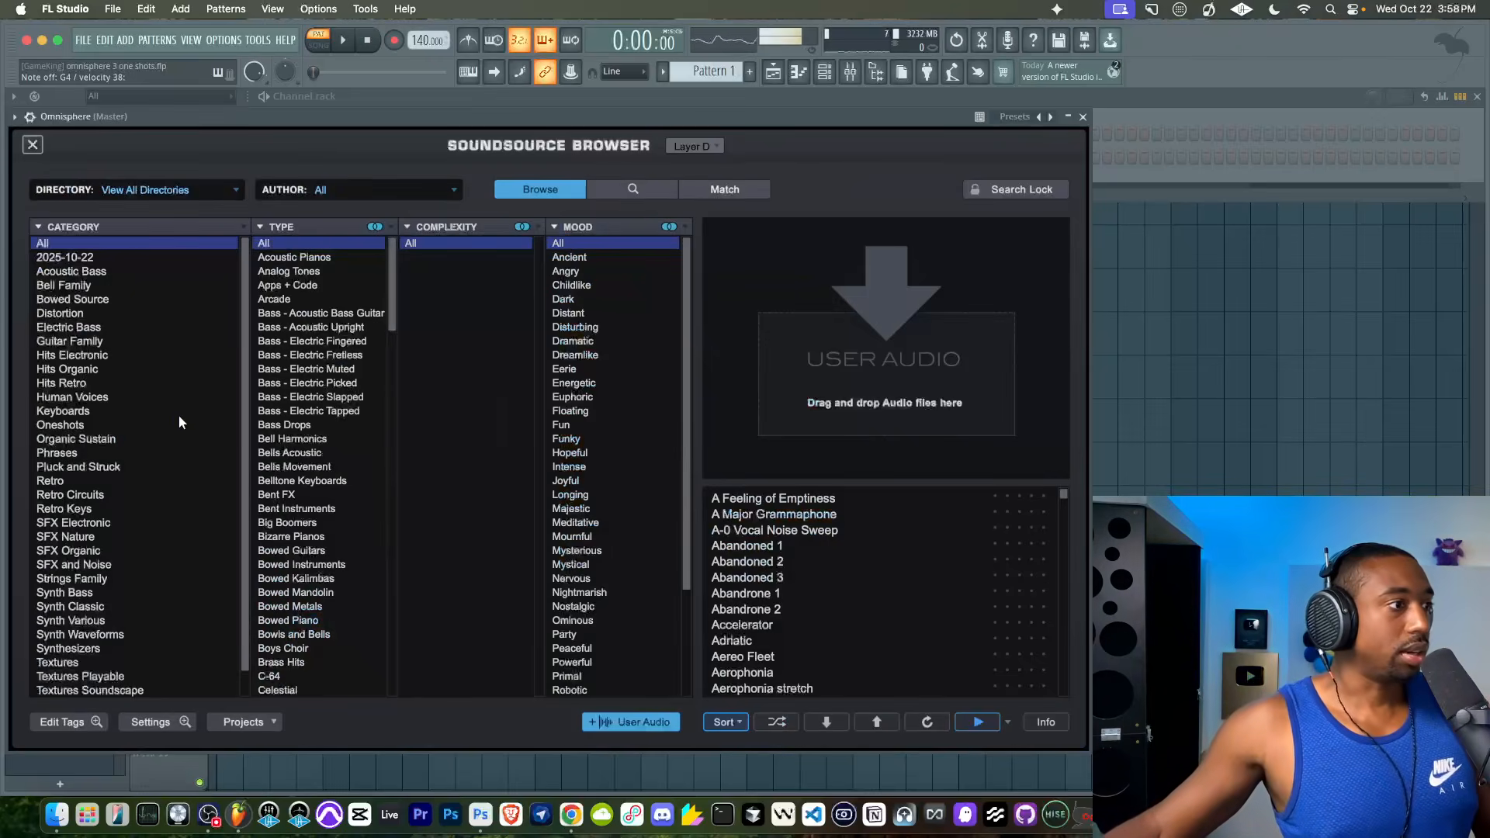
scroll(126, 459, down, 1)
click(88, 440)
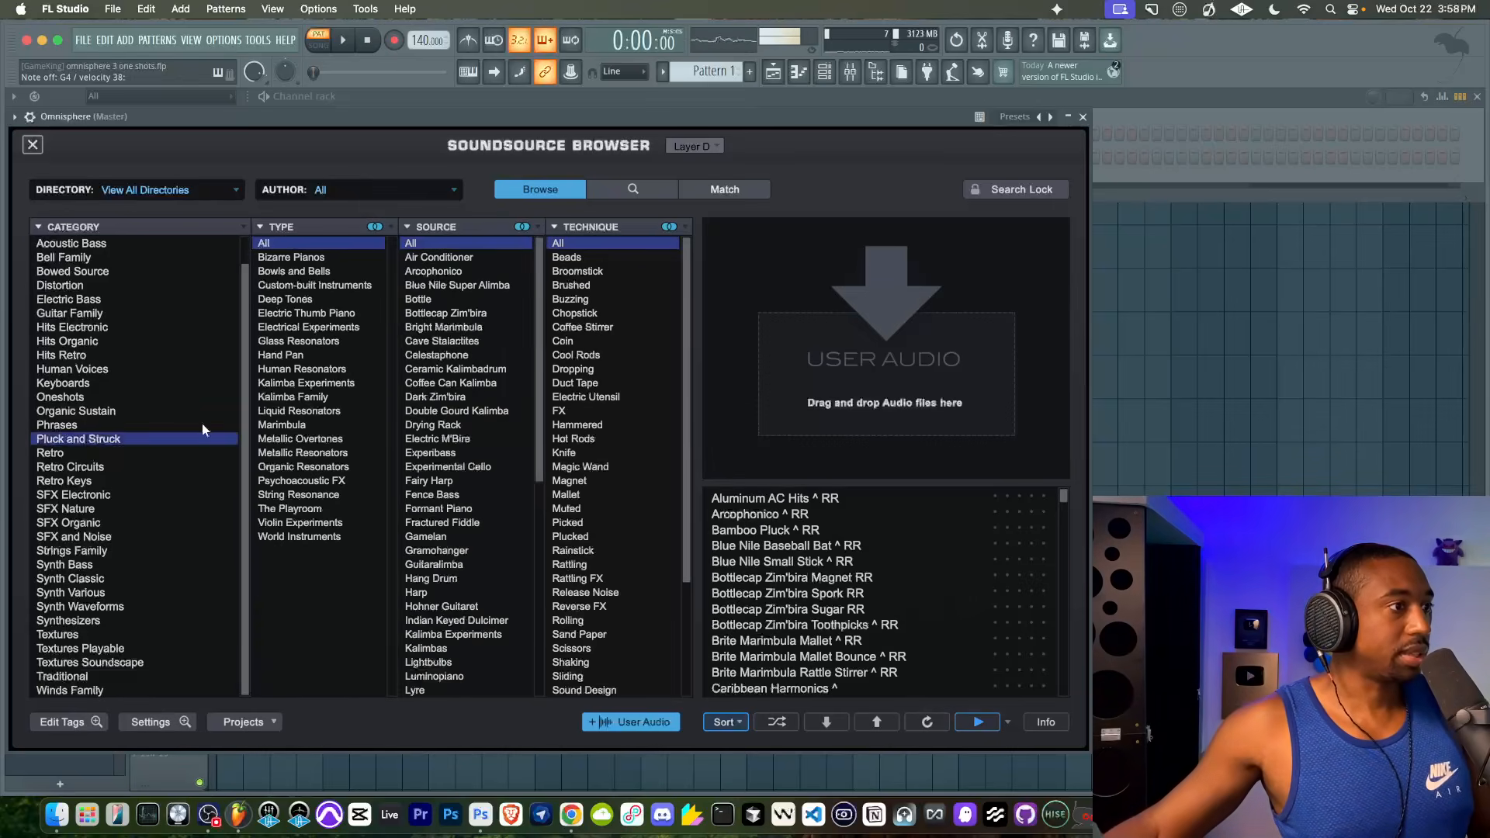
scroll(609, 578, down, 4)
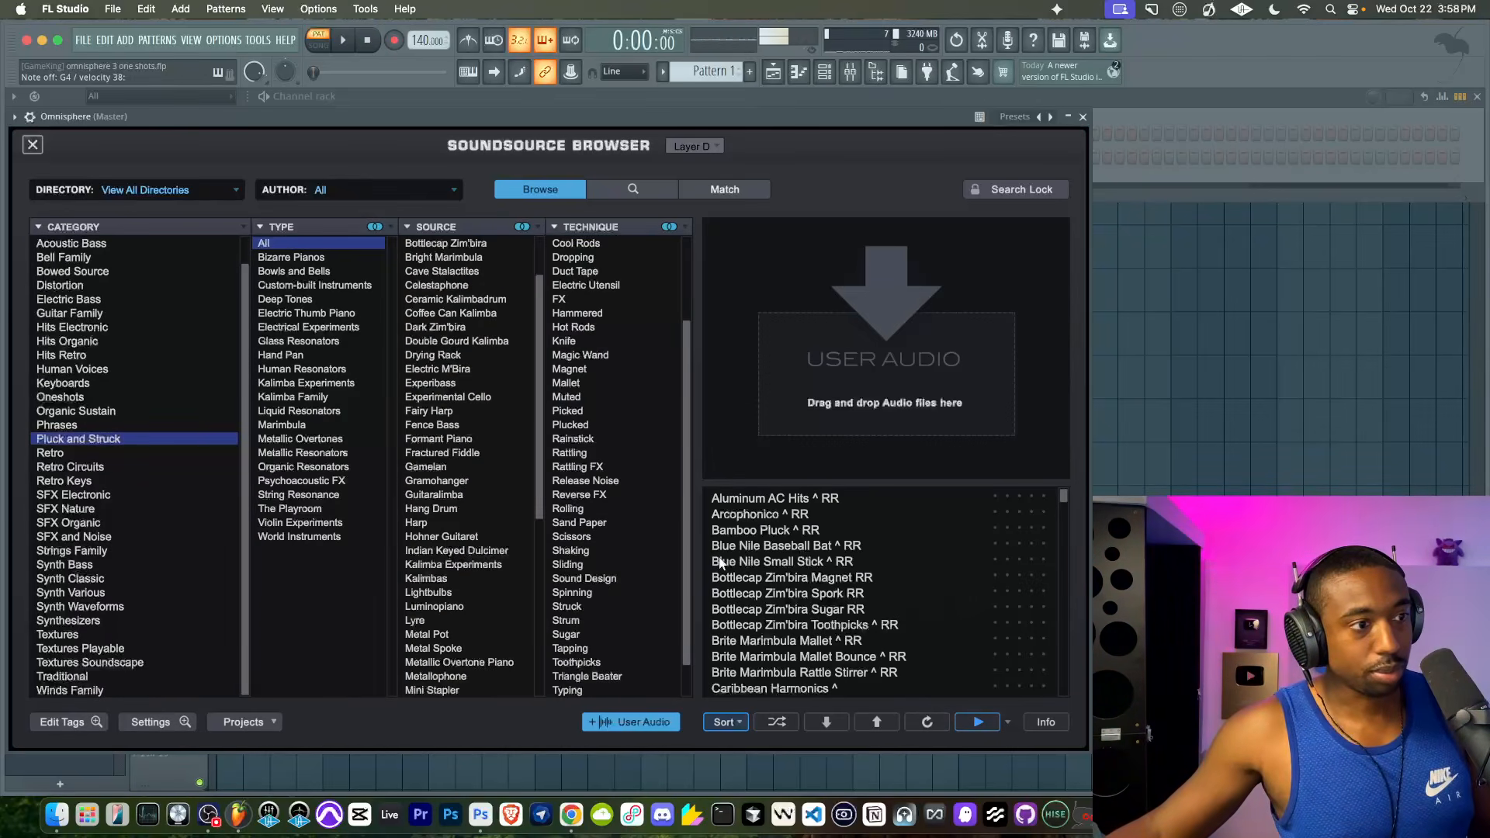
scroll(776, 605, down, 10)
click(773, 625)
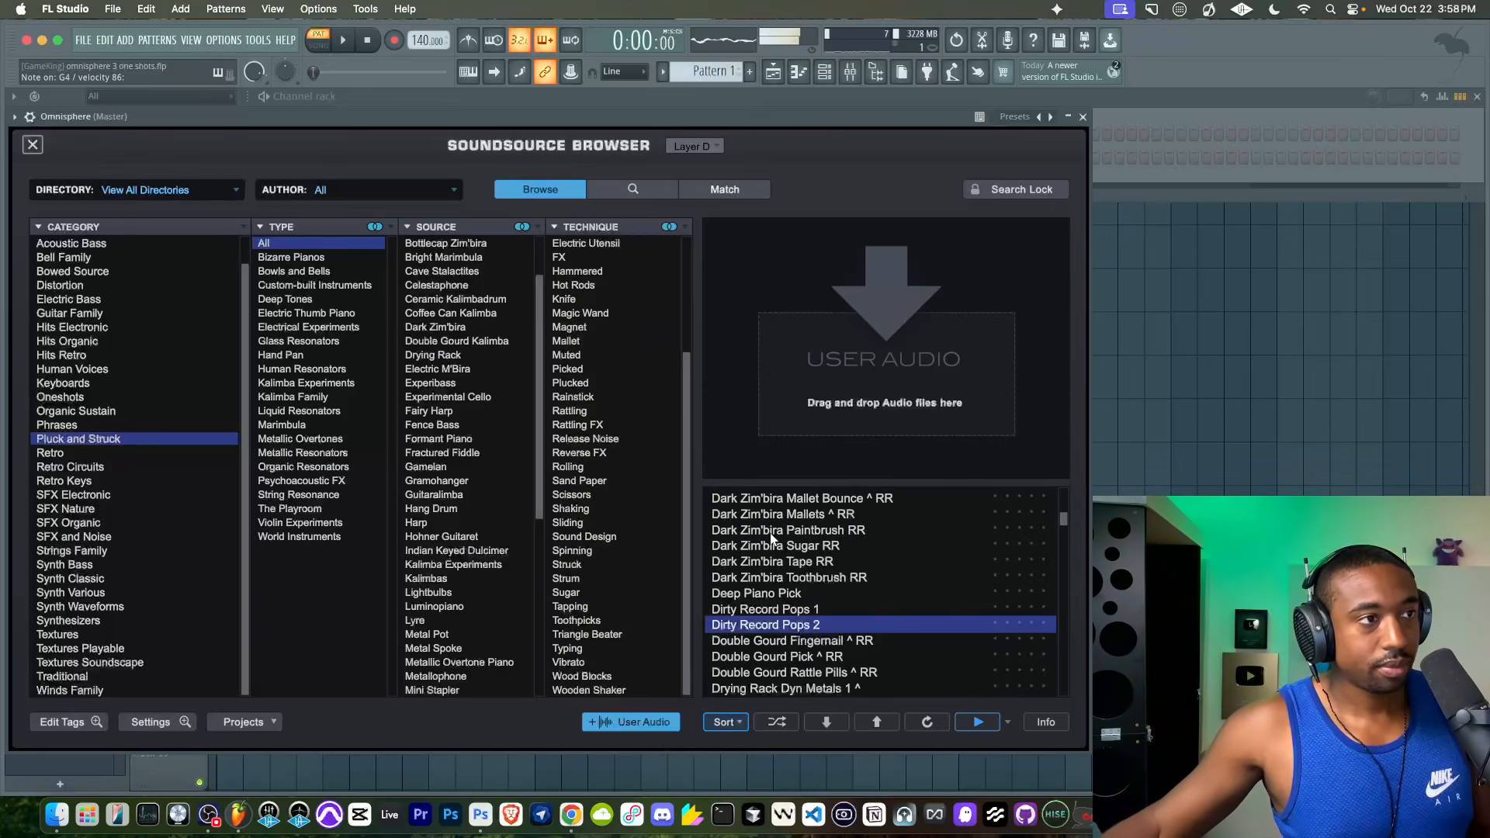
click(32, 144)
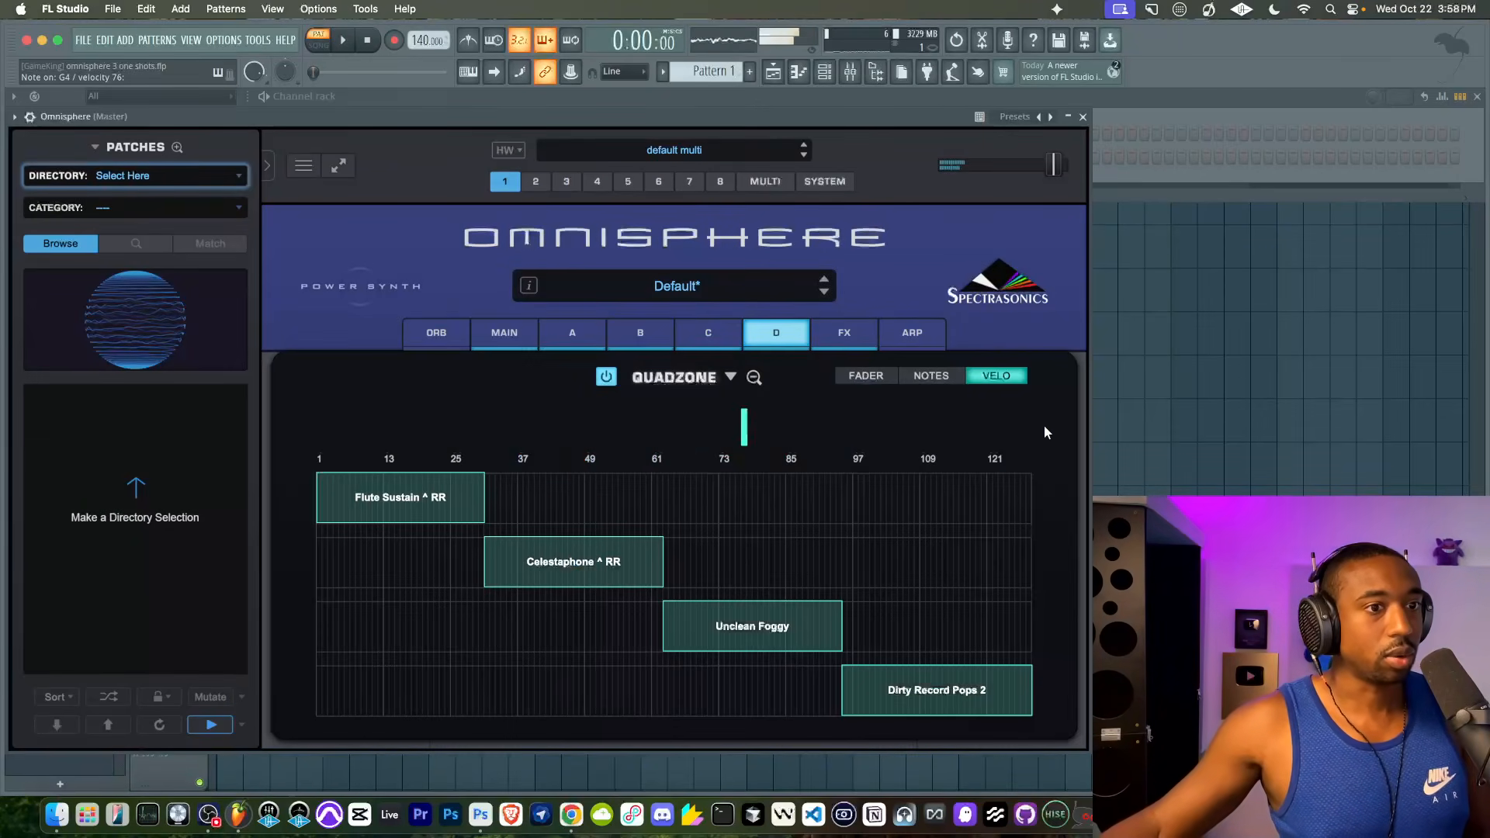
click(1045, 428)
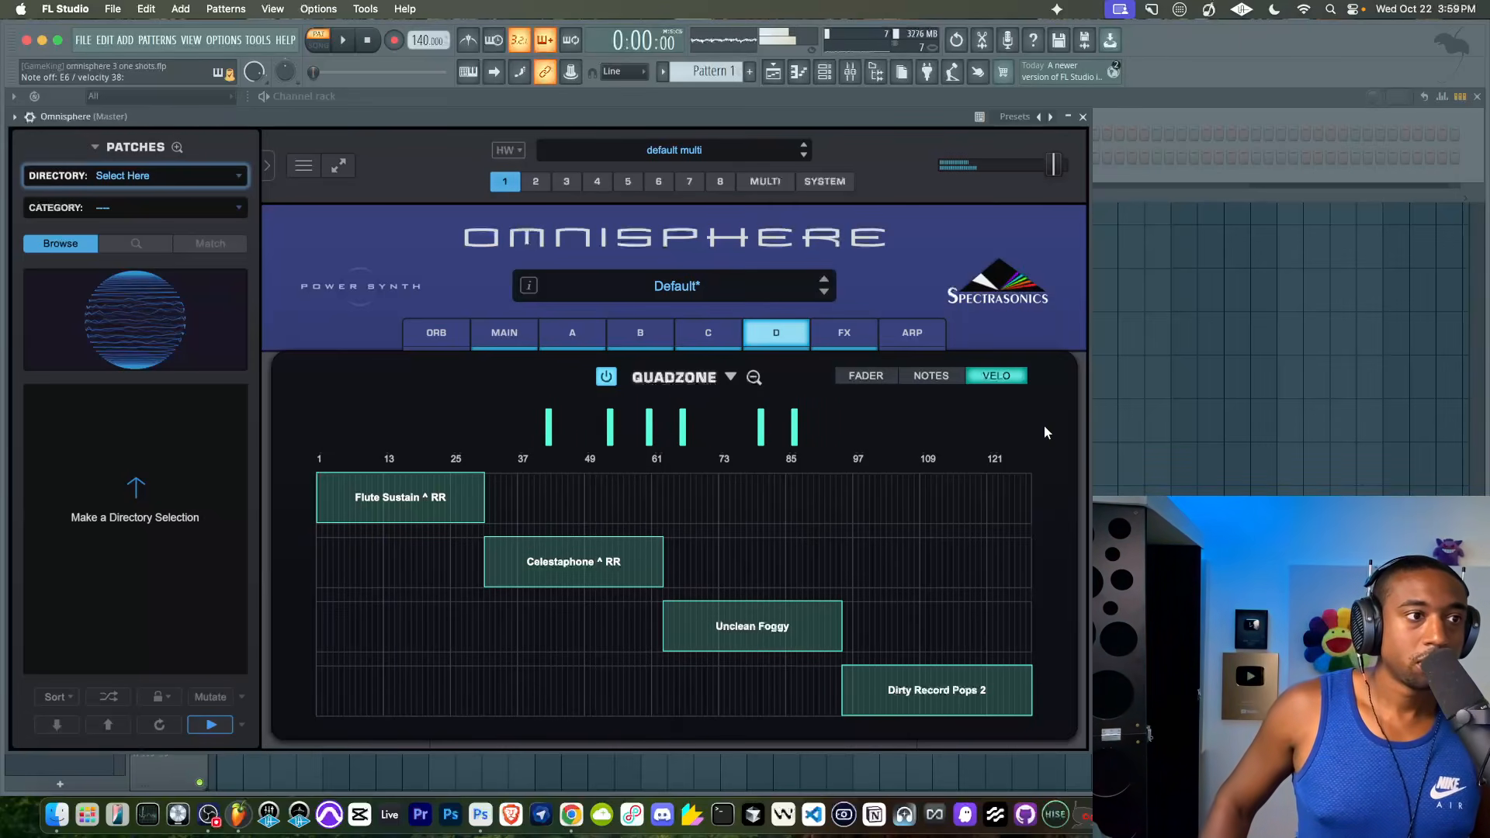
- In the Quadzone's note mapping, move the Flute Sustain ^ RR zone above Unclean Foggy's range and extend it to the highest key
click(940, 375)
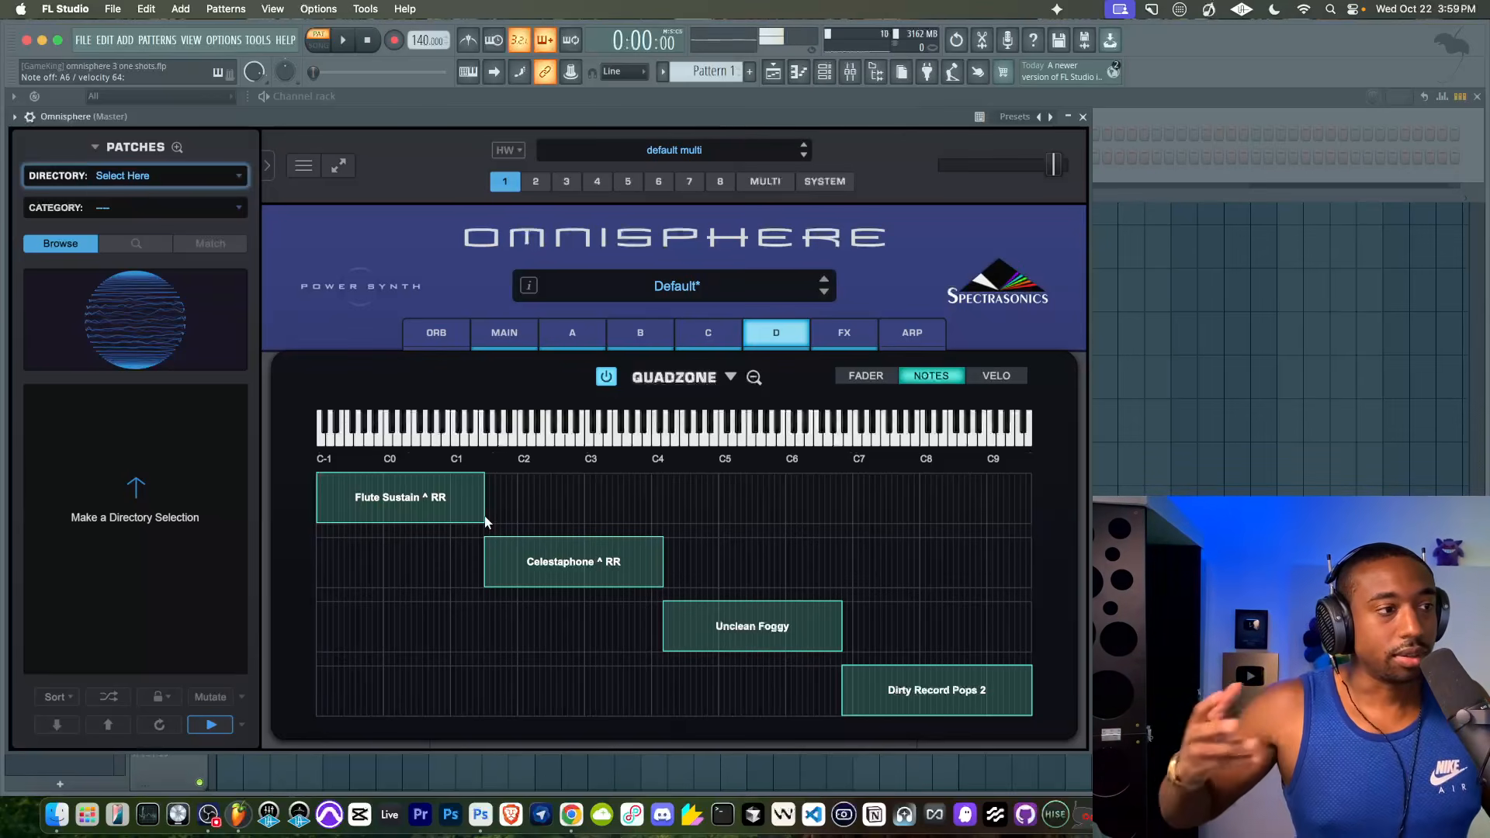
drag(381, 516, 891, 519)
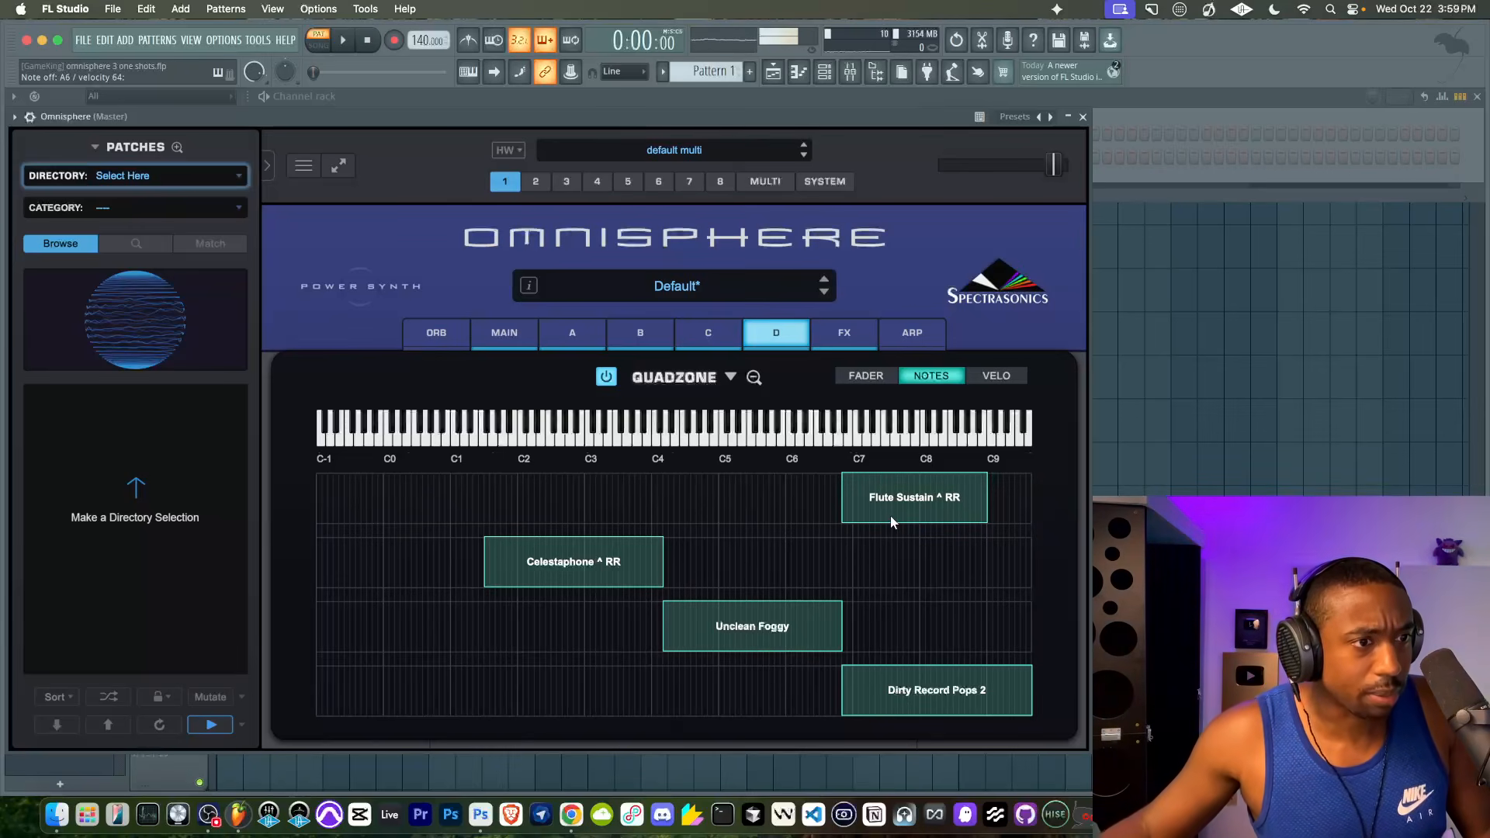
drag(992, 517, 1043, 520)
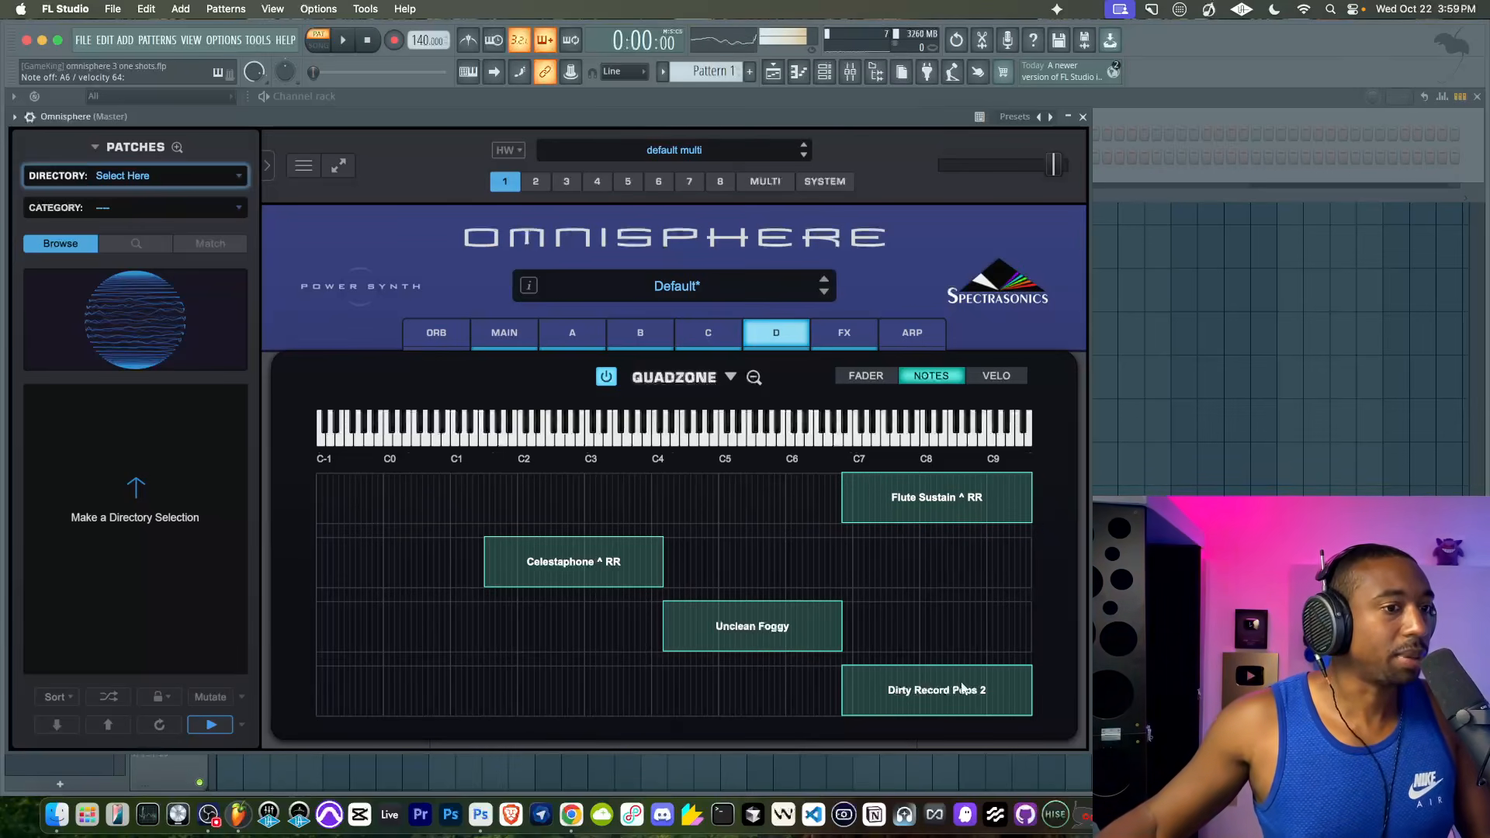
- Place the Dirty Record Pops 2 note zone on the lowest keys, trim it flush with its neighbour, and swap the Celestaphone and Unclean Foggy zones
drag(934, 701, 398, 691)
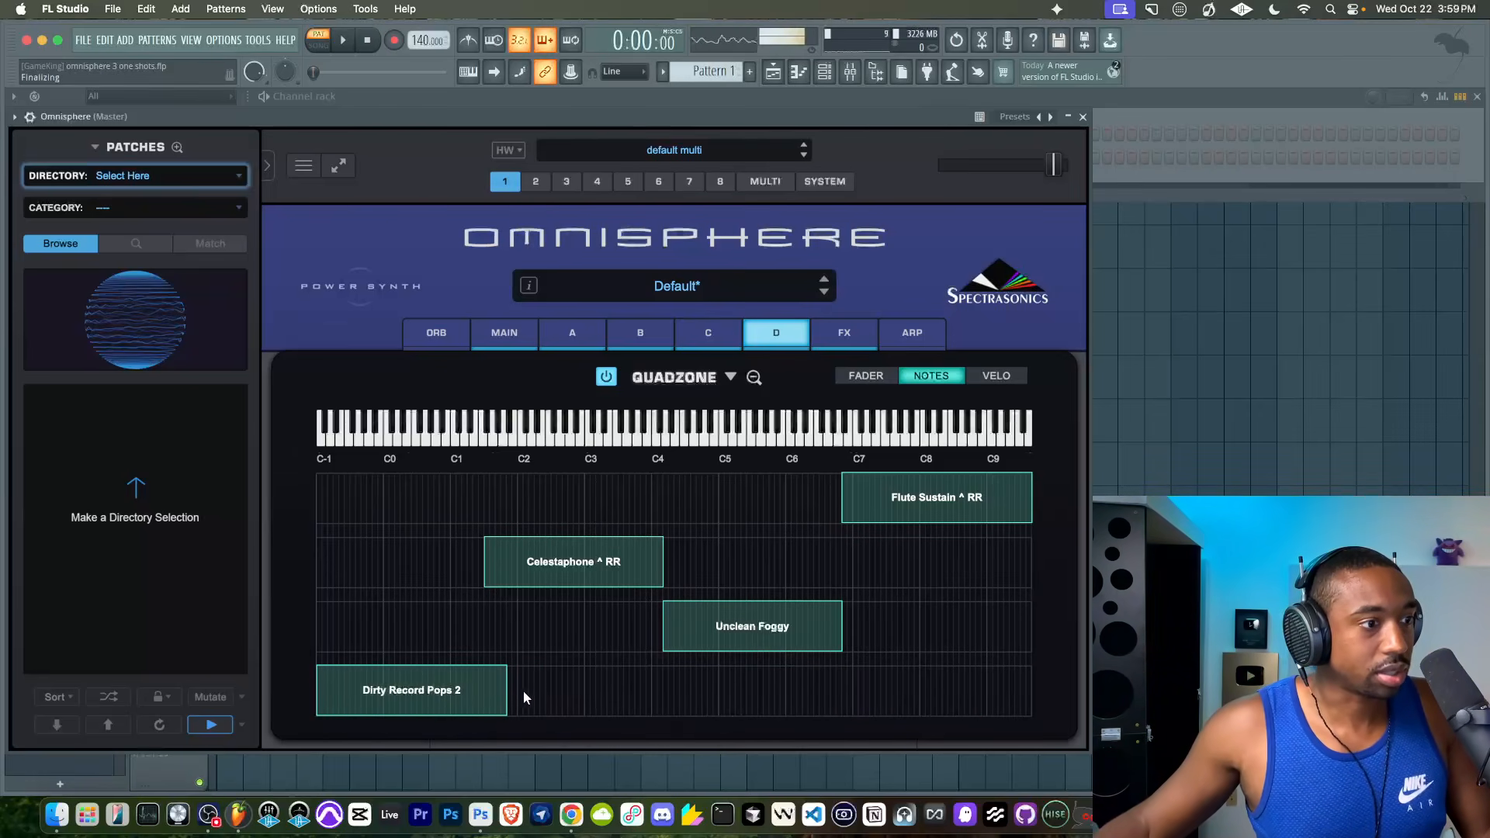
drag(504, 701, 474, 705)
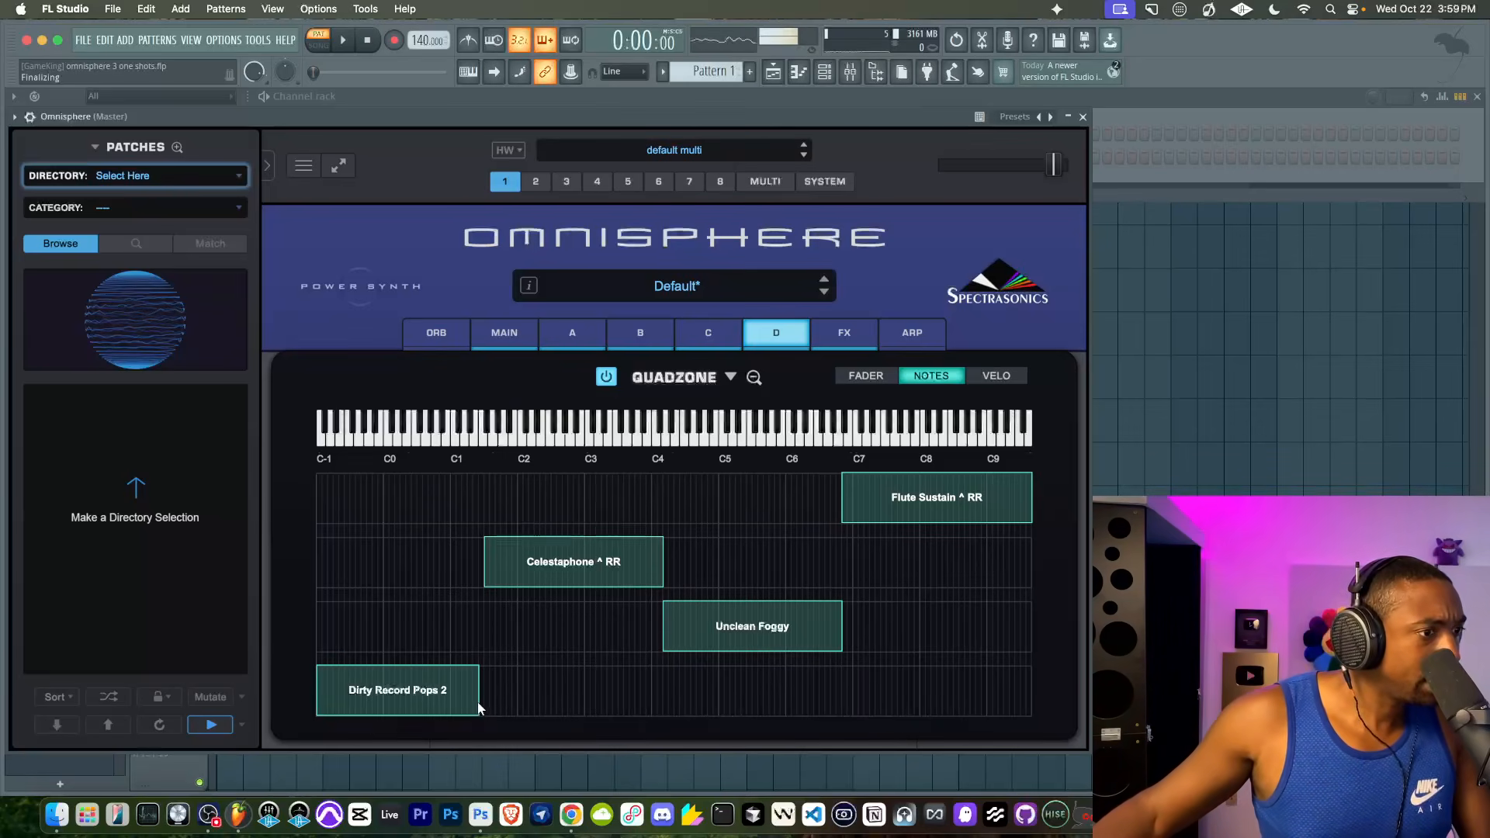
drag(481, 701, 484, 707)
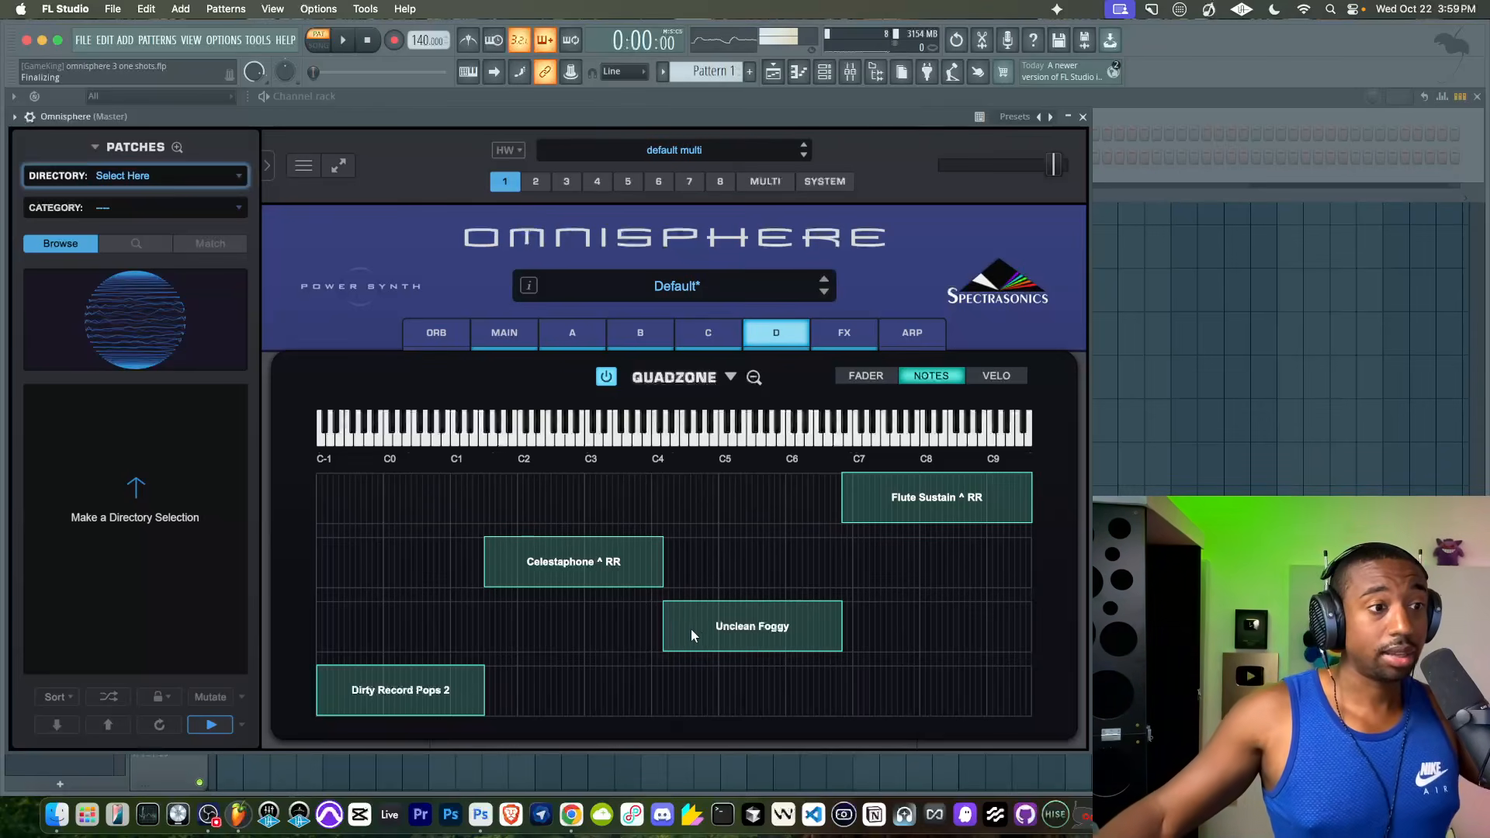
drag(728, 641, 528, 633)
drag(522, 577, 744, 584)
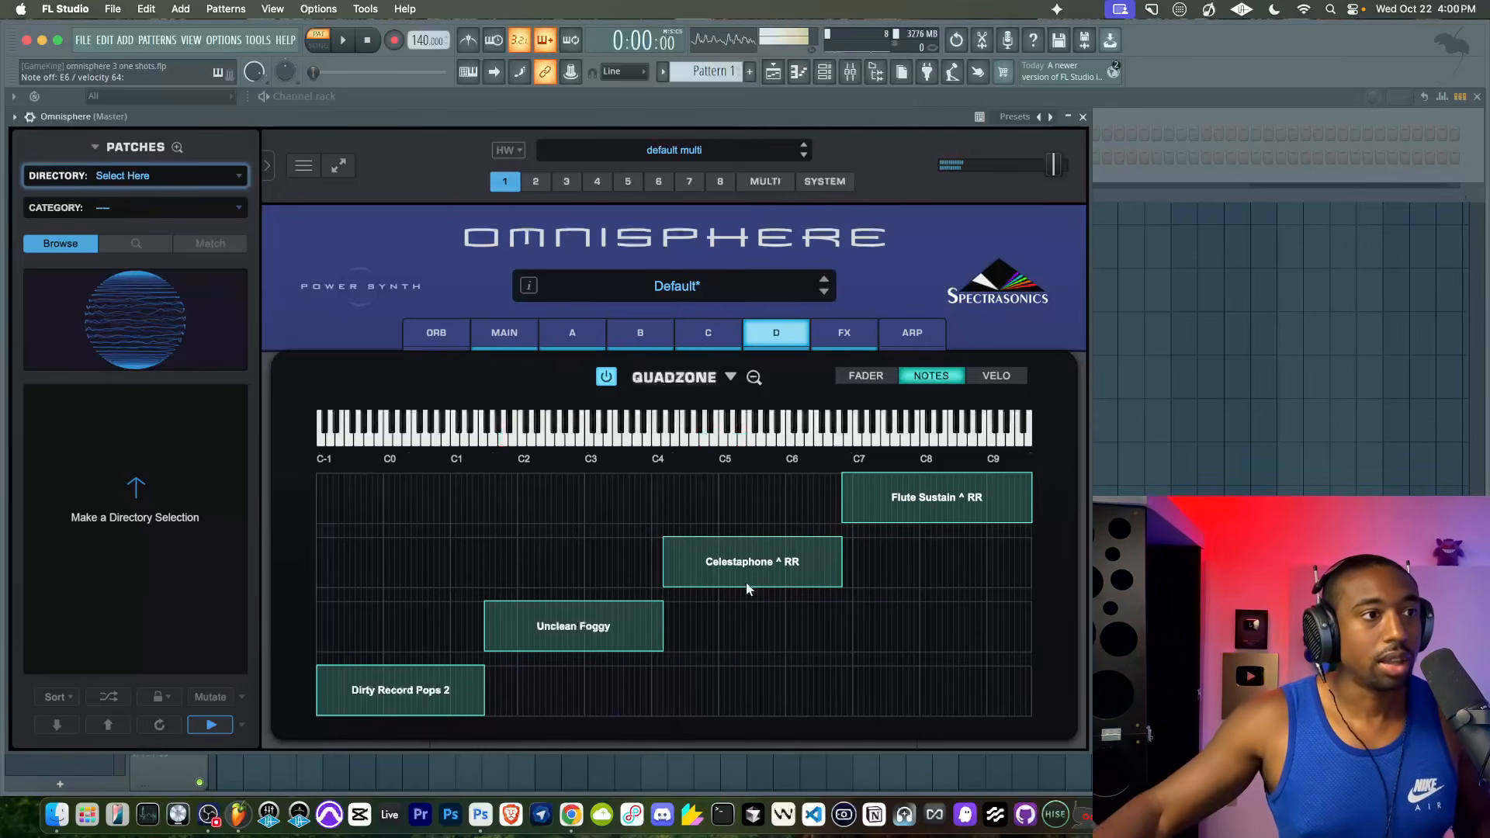
- Set layer C's transpose to 0 and return to the Quadzone's note view
click(647, 334)
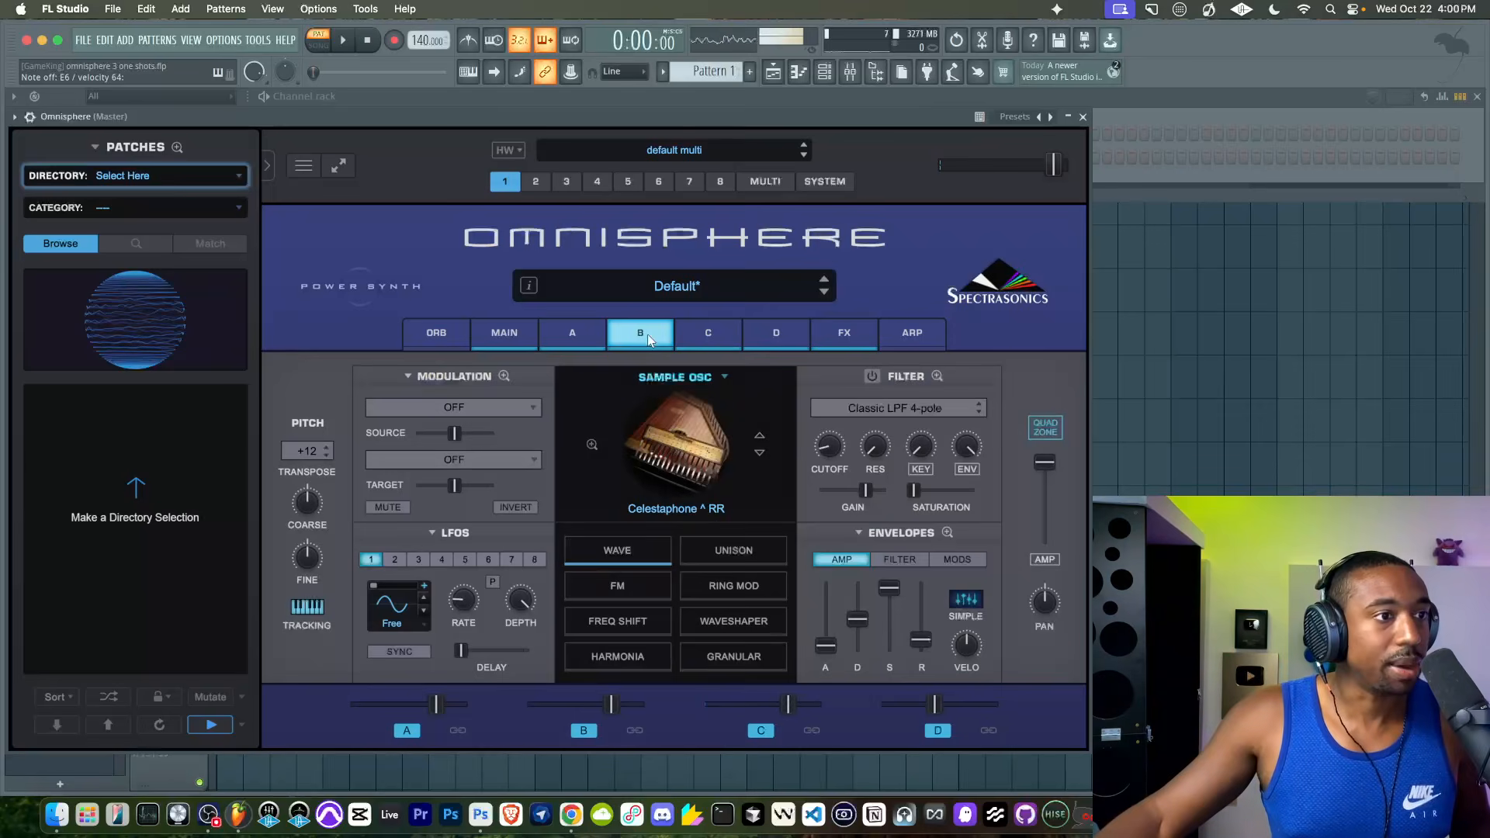
click(695, 330)
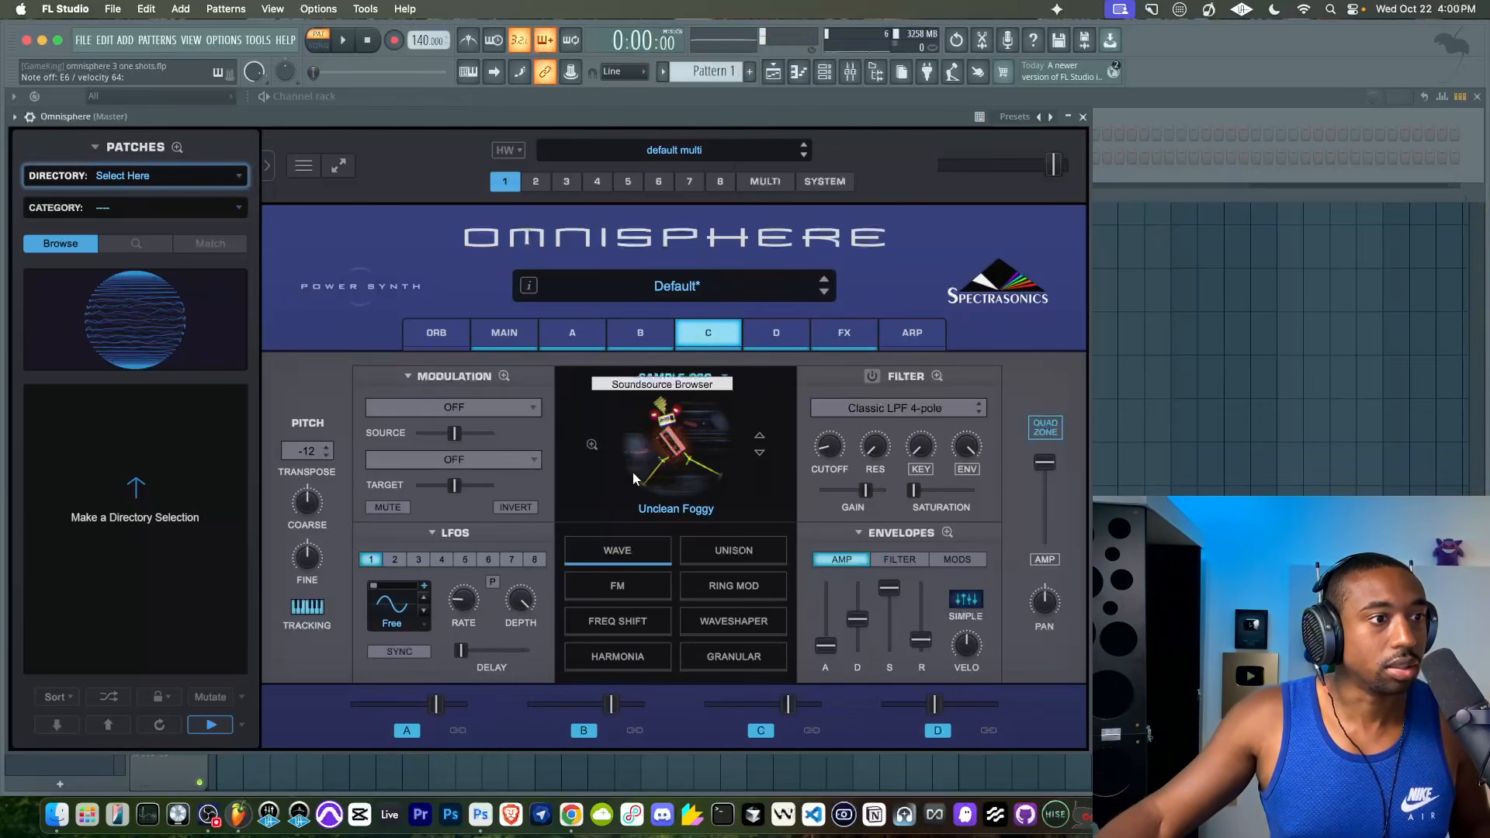
click(307, 451)
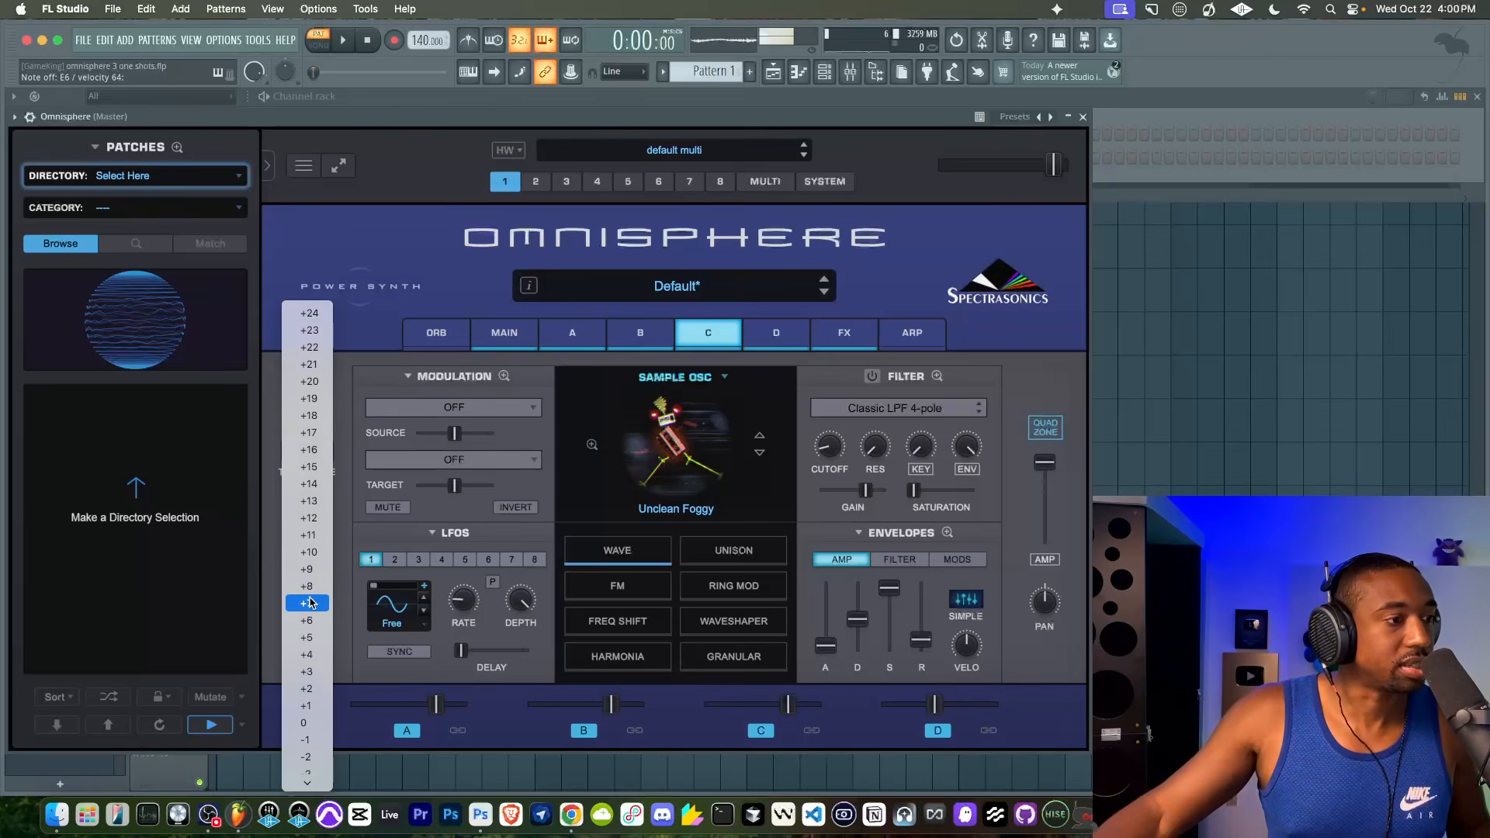
click(304, 706)
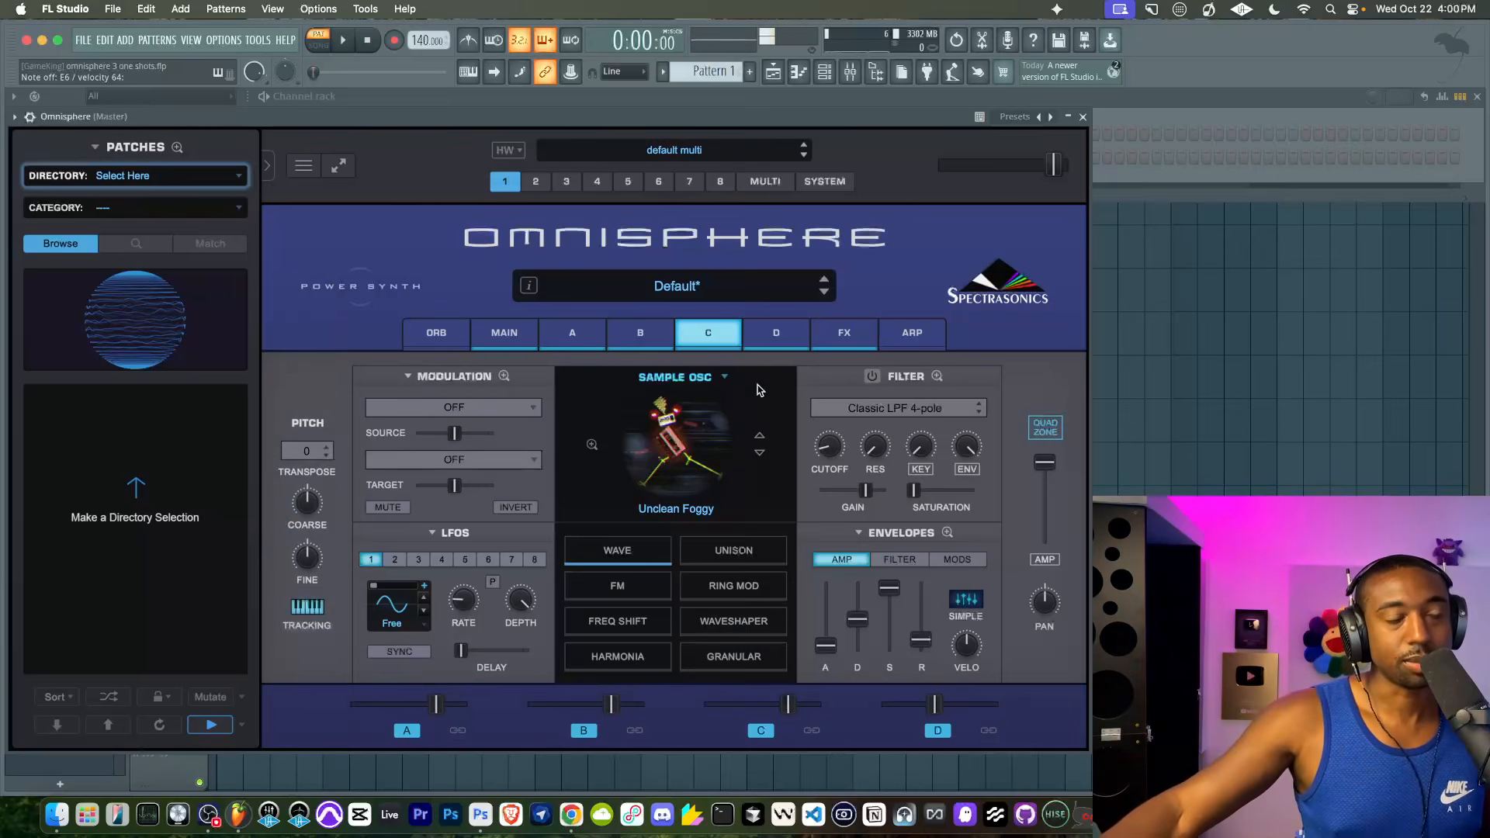
click(640, 332)
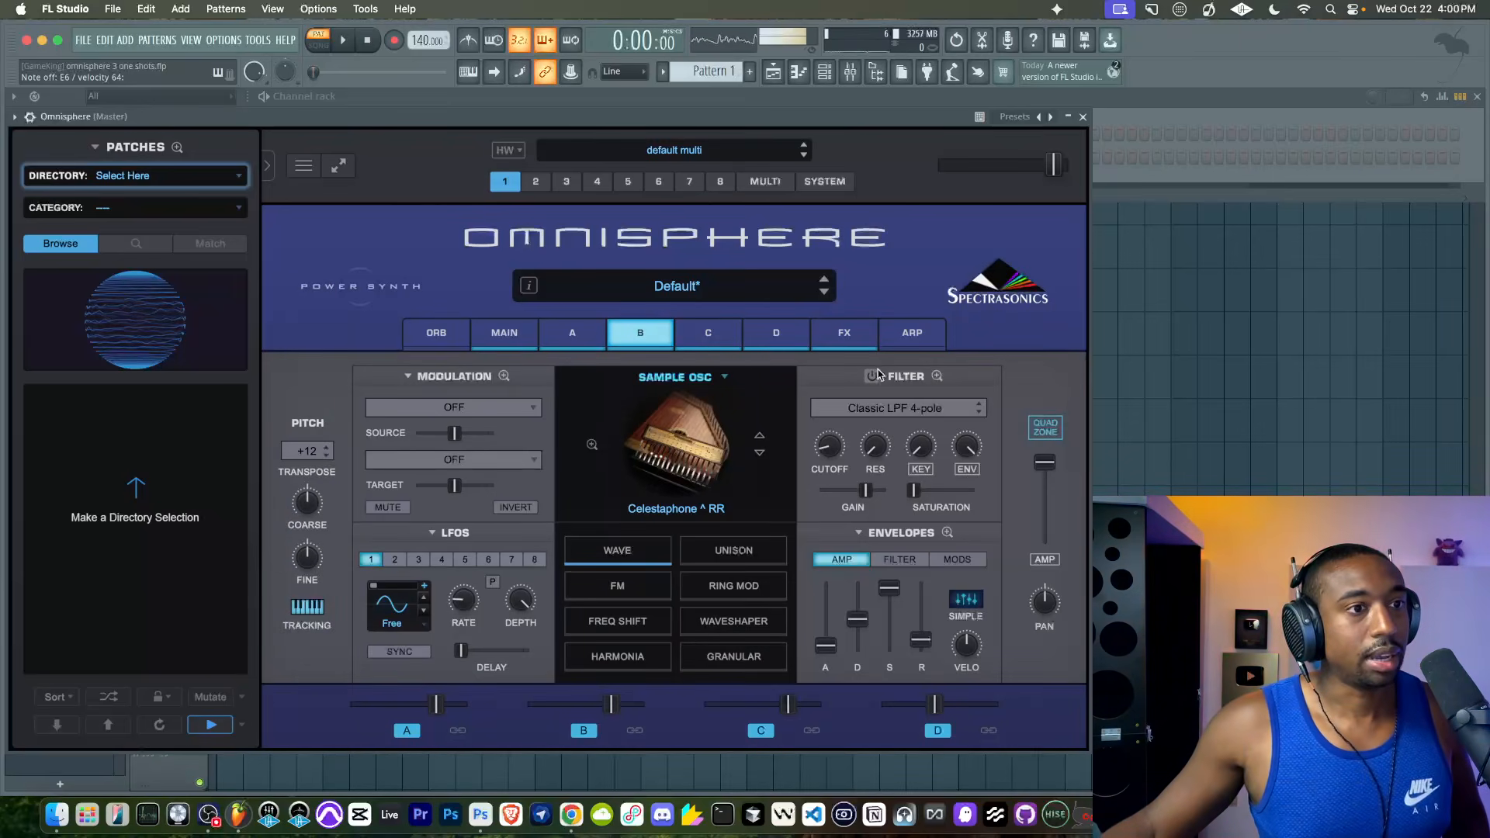
click(1044, 426)
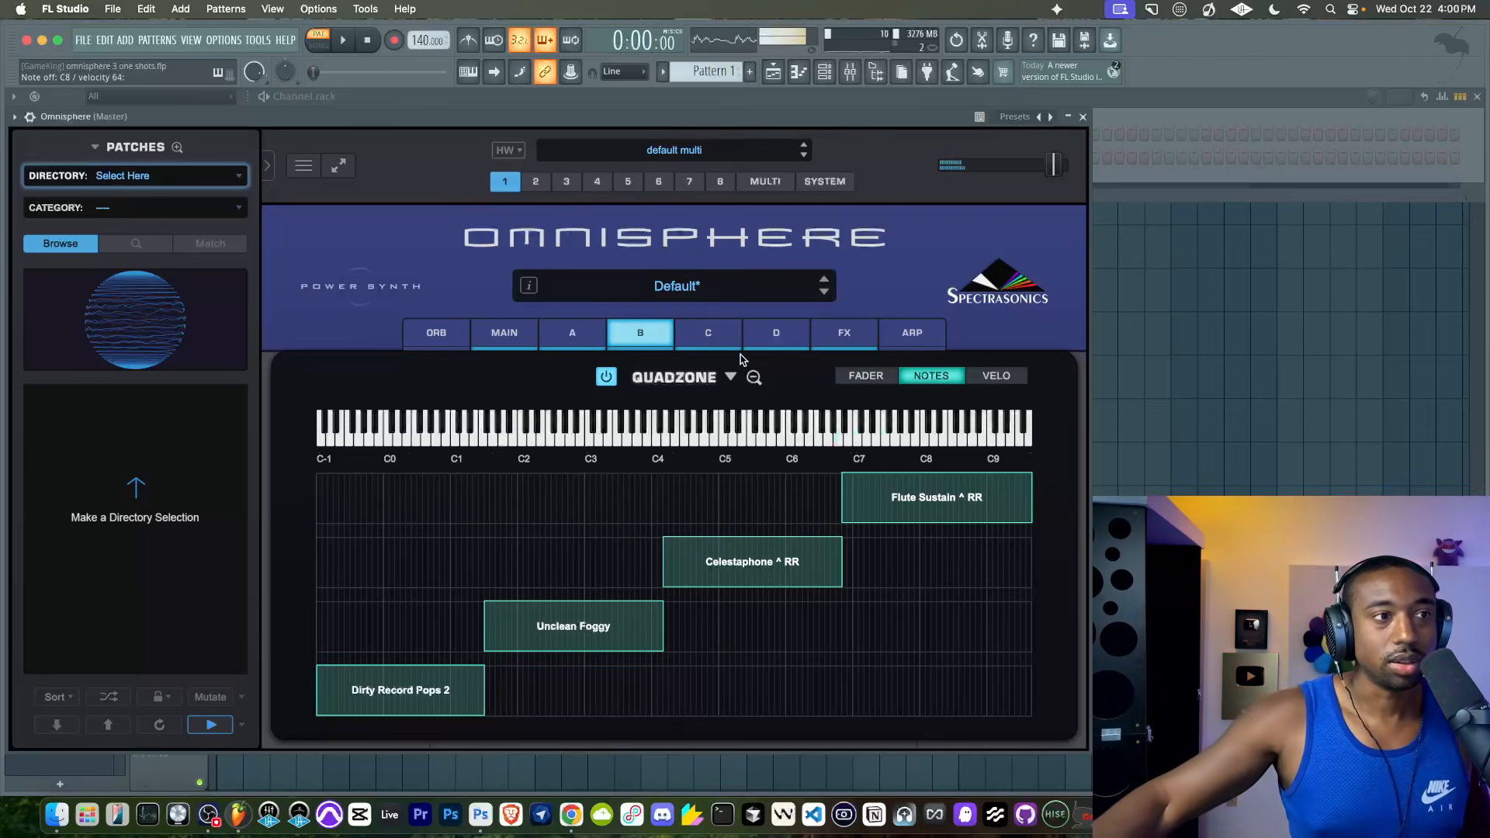
- Transpose layer A's Flute Sustain ^ RR down to -24
click(591, 339)
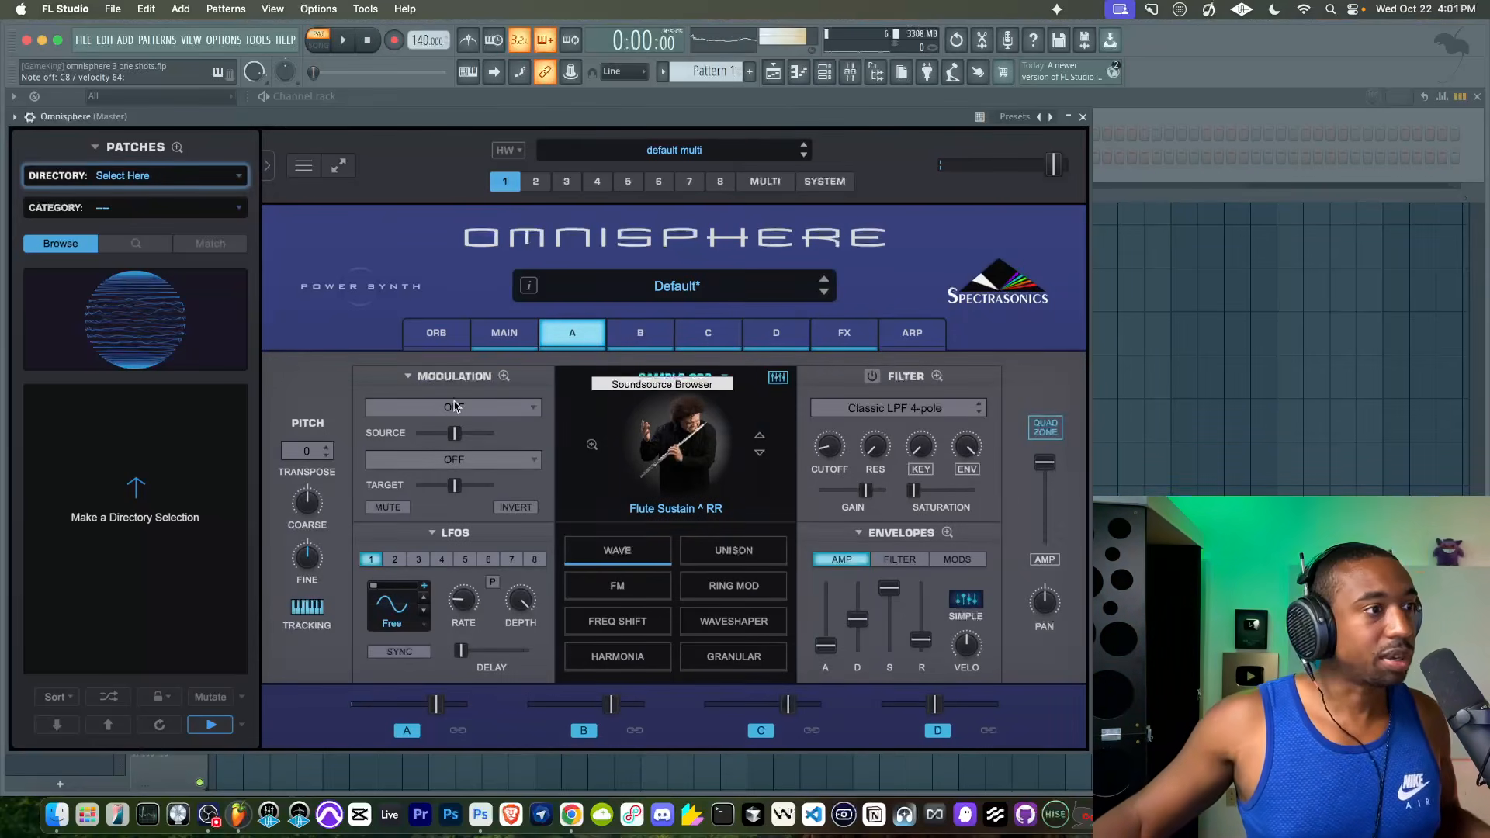
click(308, 451)
scroll(302, 537, down, 5)
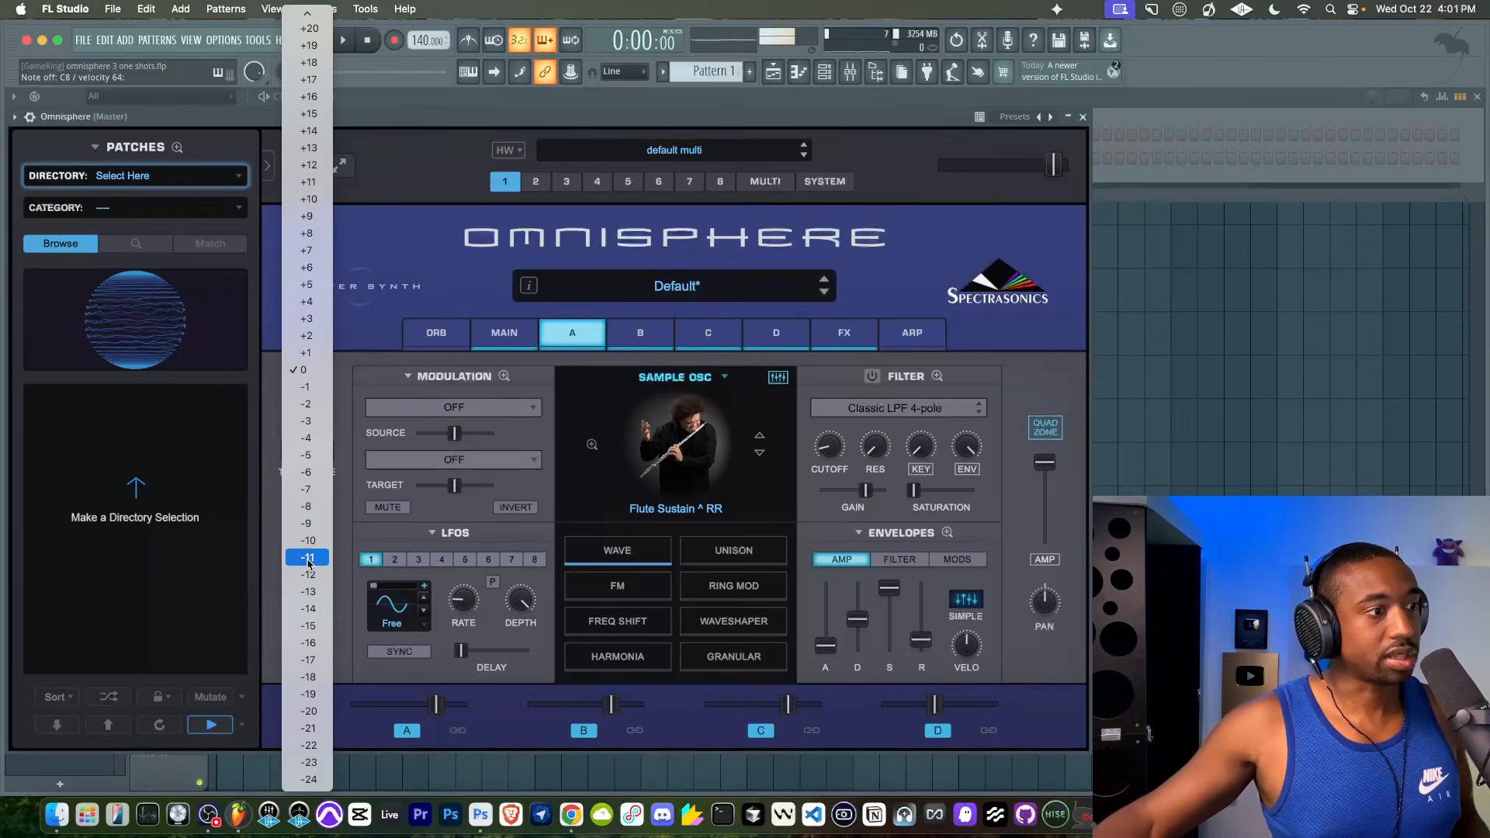
click(312, 780)
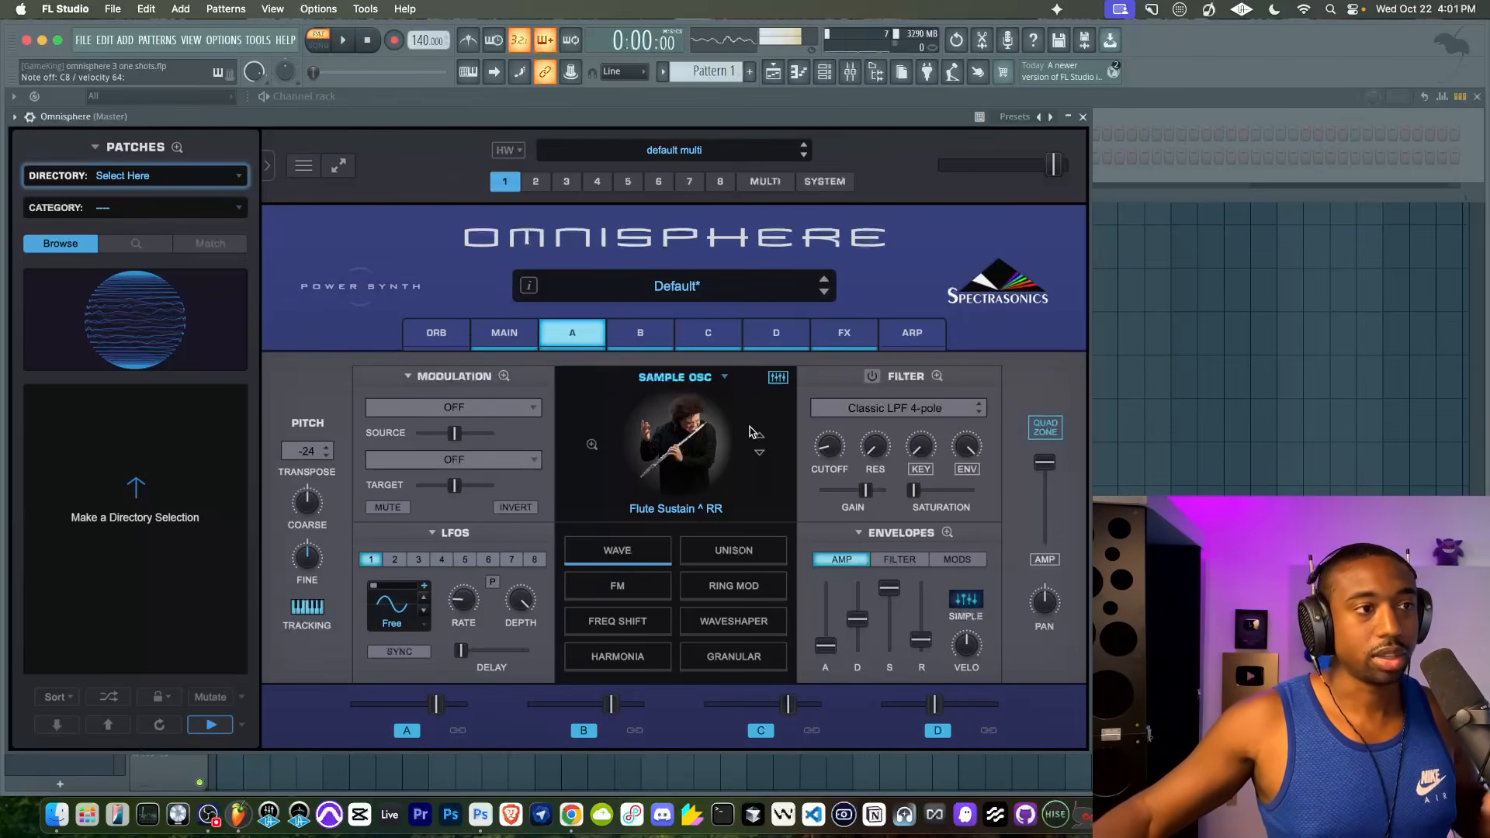
- Overlap the Celestaphone and Flute Sustain note zones in the Quadzone and crossfade them between about C6 and C7
click(1032, 430)
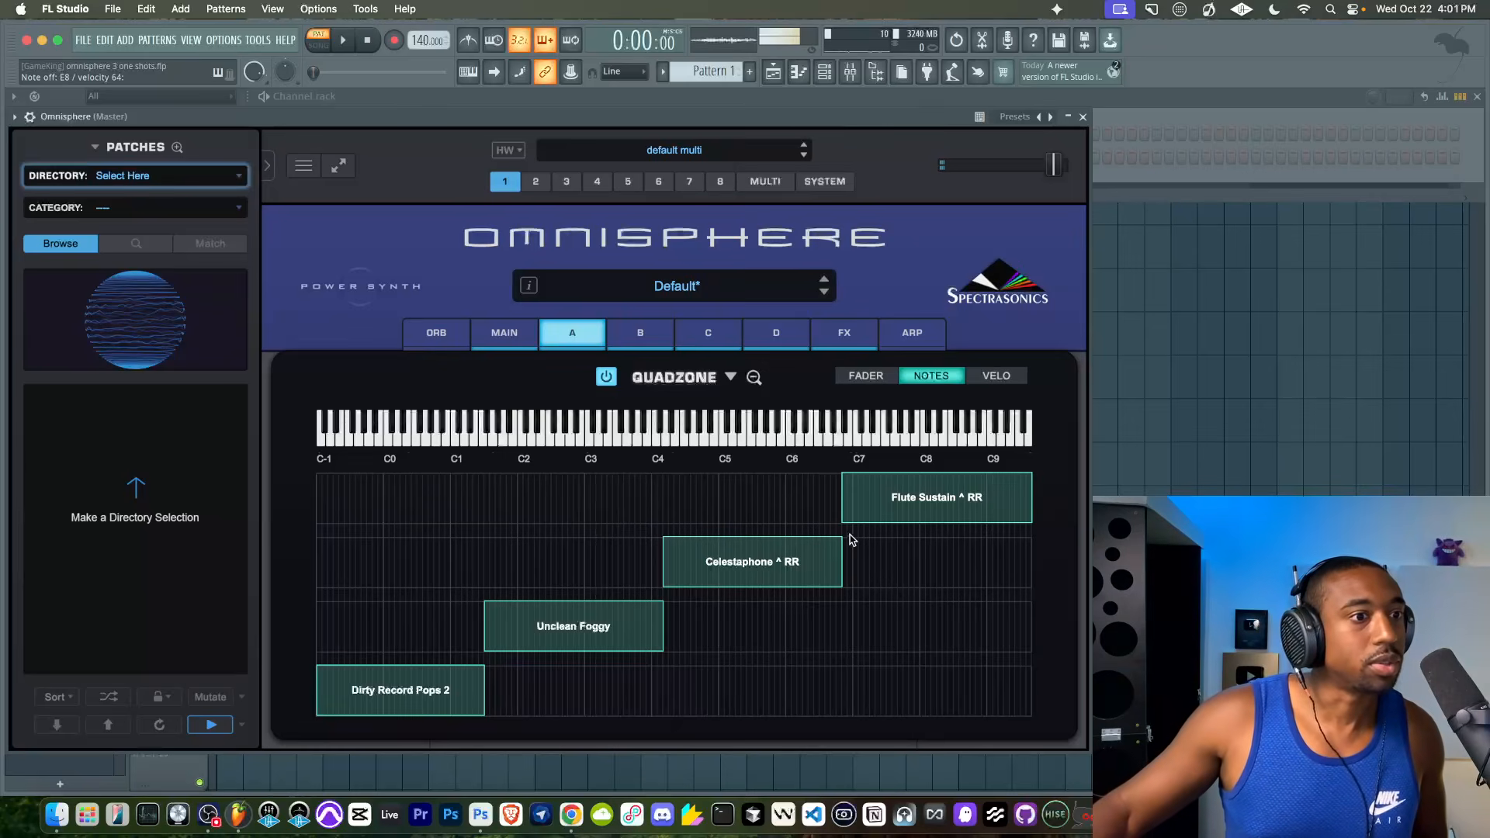
drag(840, 522, 786, 524)
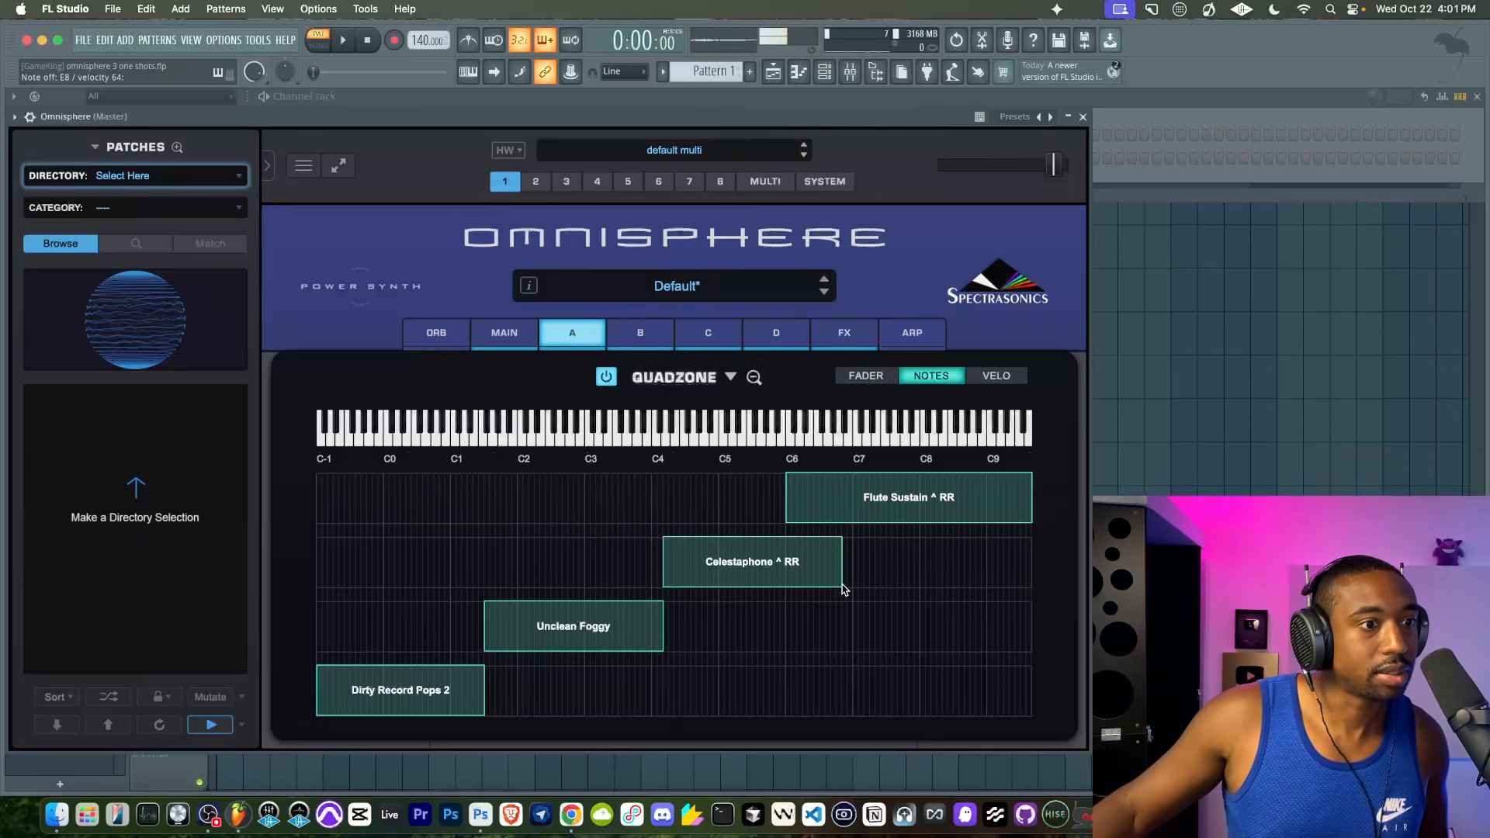
drag(839, 583, 787, 542)
drag(788, 479, 858, 468)
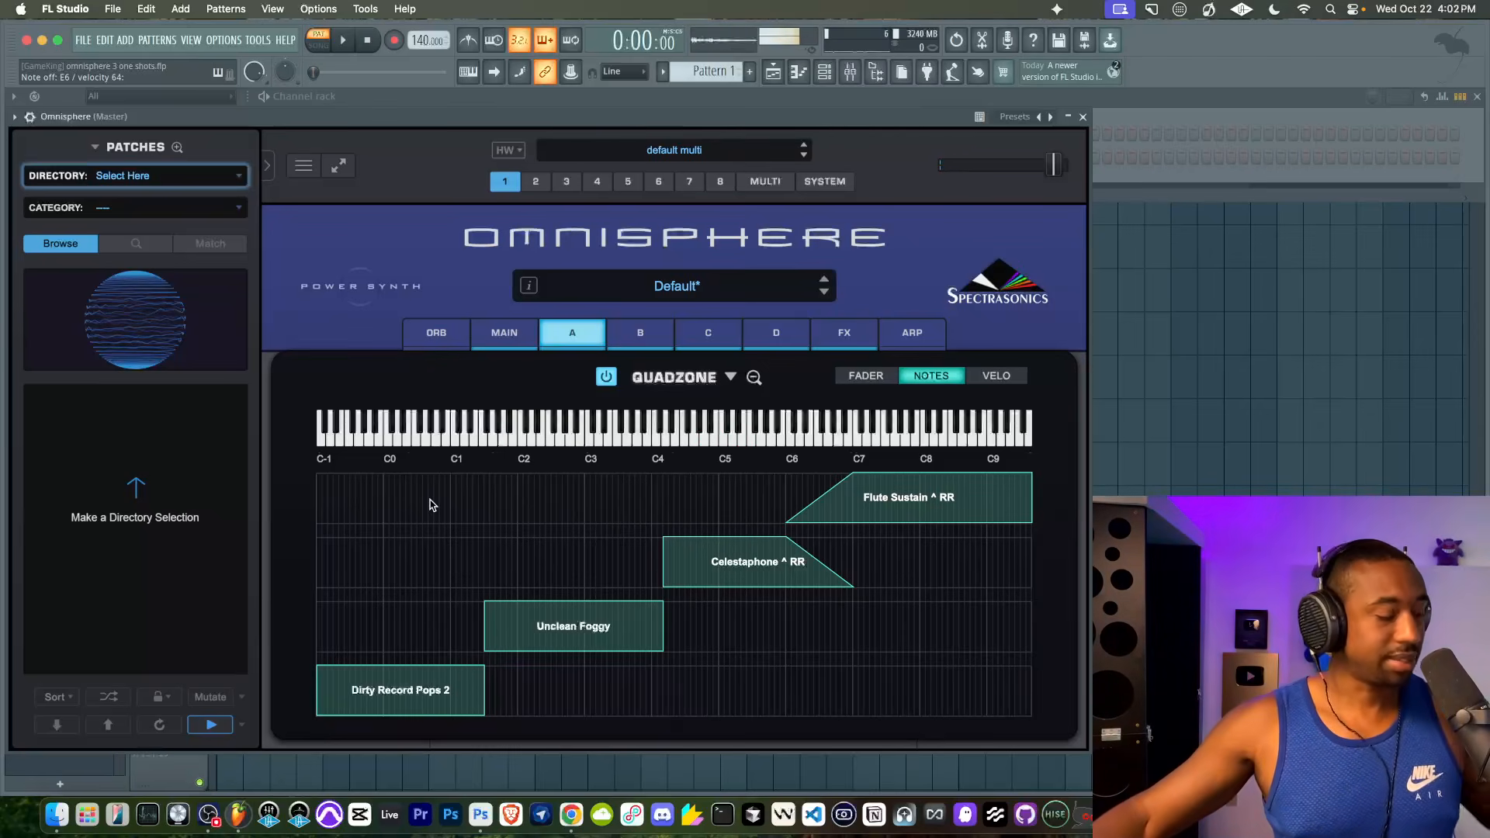
- View the oscillator settings of layers B and A
click(641, 333)
click(576, 330)
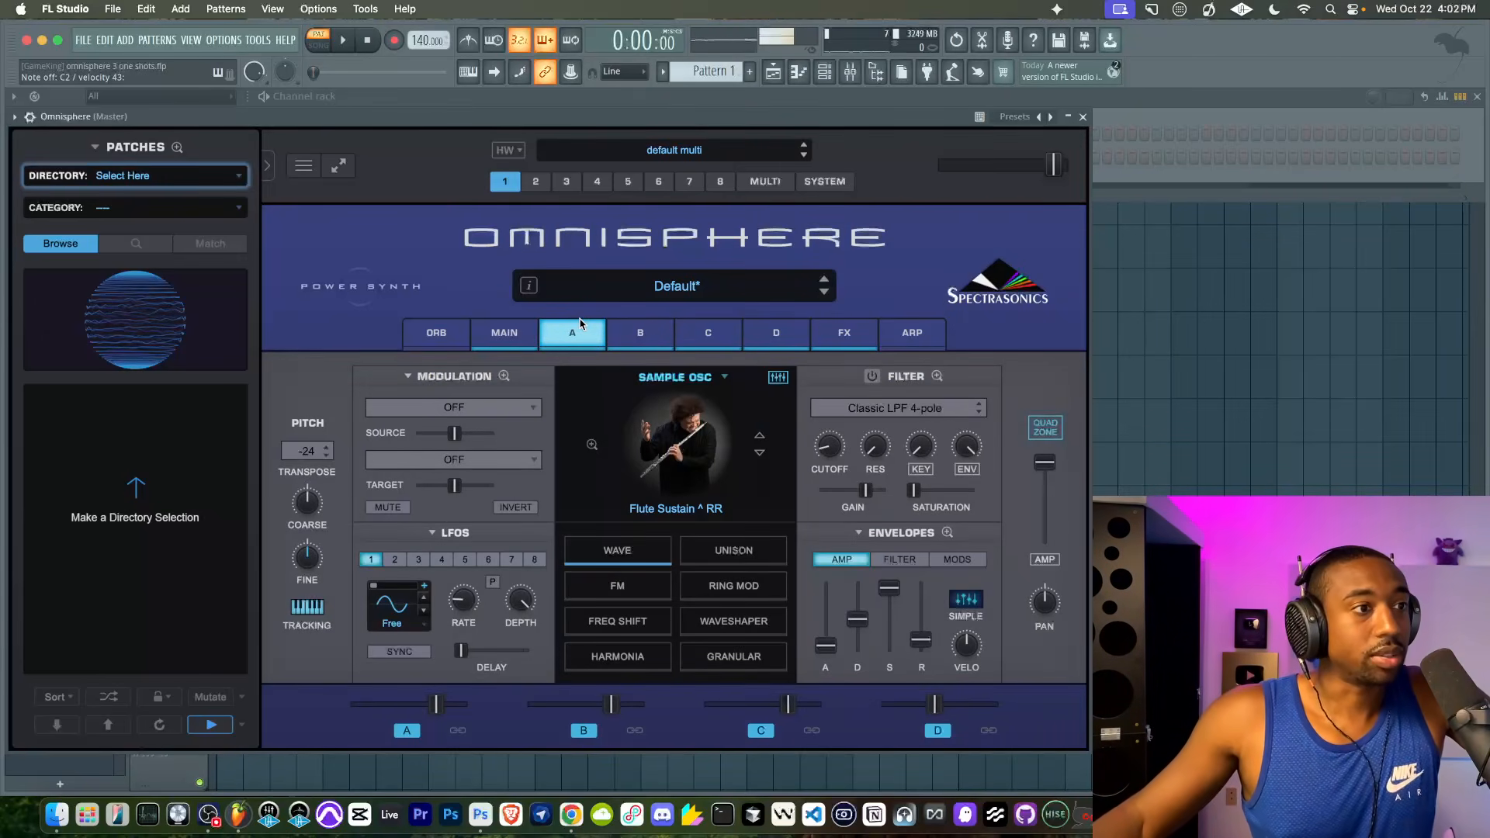
- Set the transpose of layer D's Dirty Record Pops 2 to +24
click(750, 342)
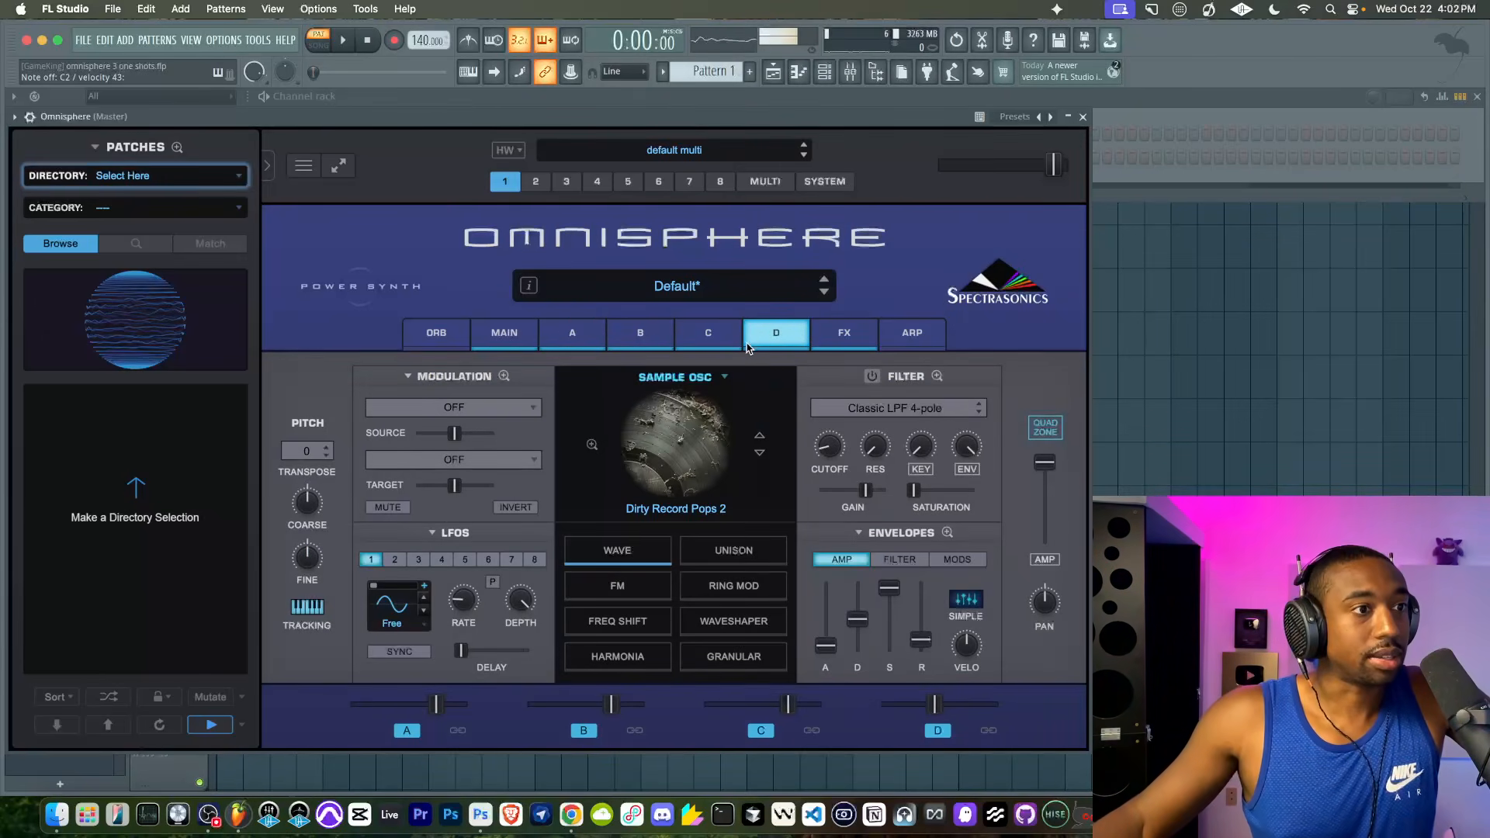
click(312, 453)
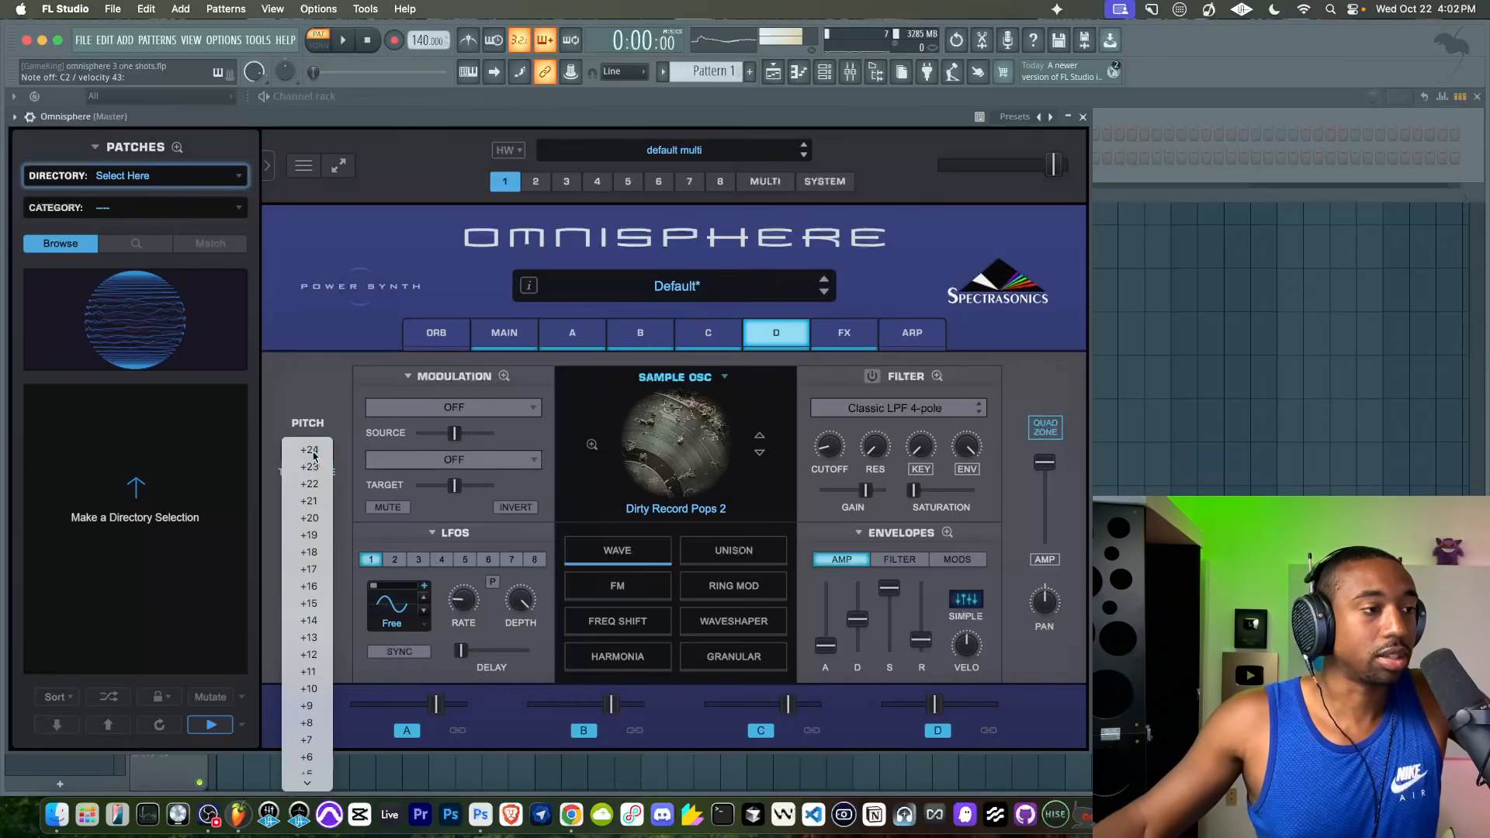
click(310, 452)
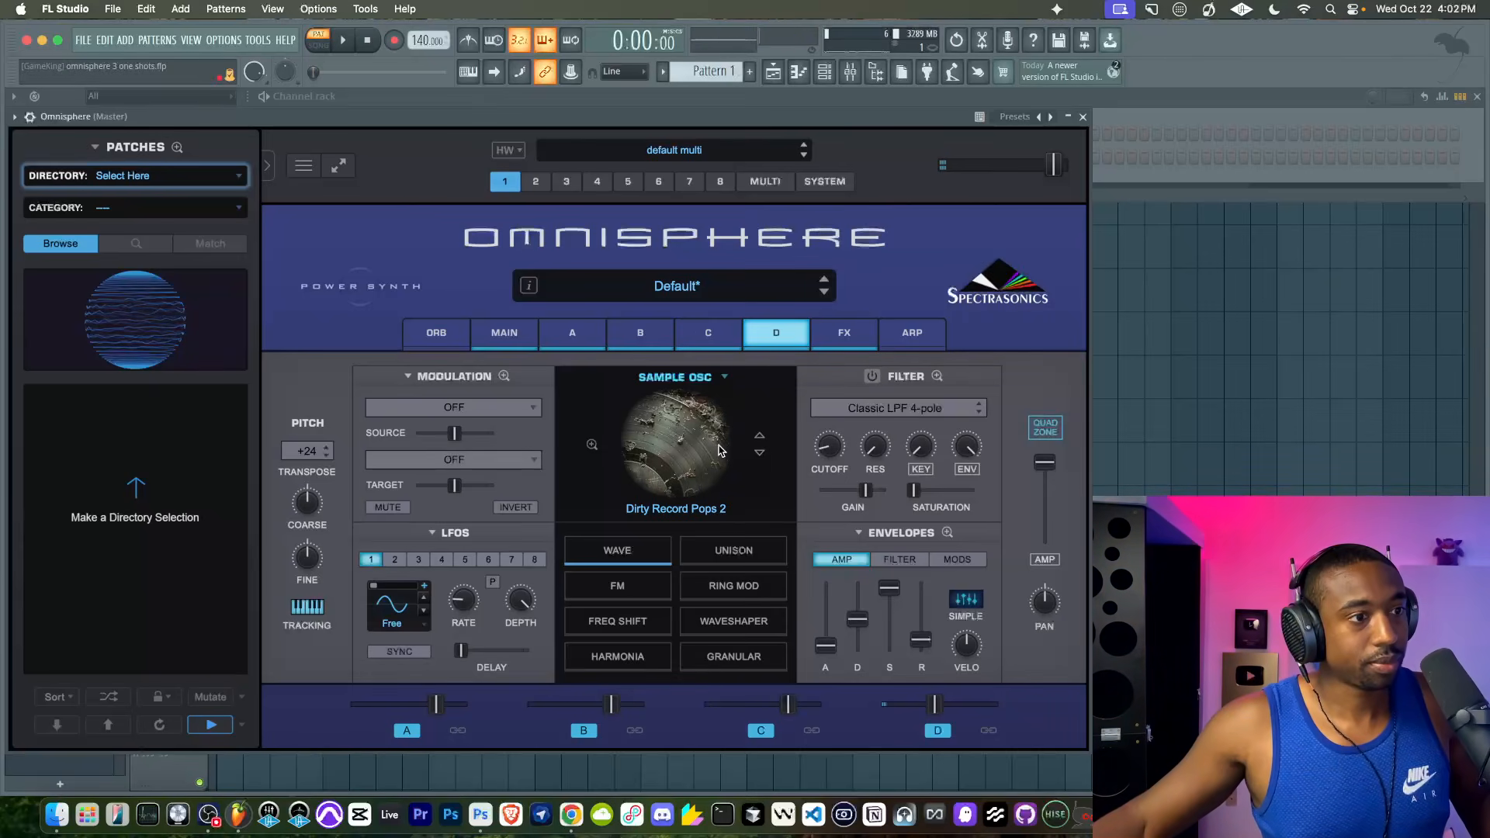
- In the Quadzone, extend Dirty Record Pops 2 to about C4, fading out from Unclean Foggy's lower edge, and fade Flute Sustain in from about C5 to C8
click(1045, 427)
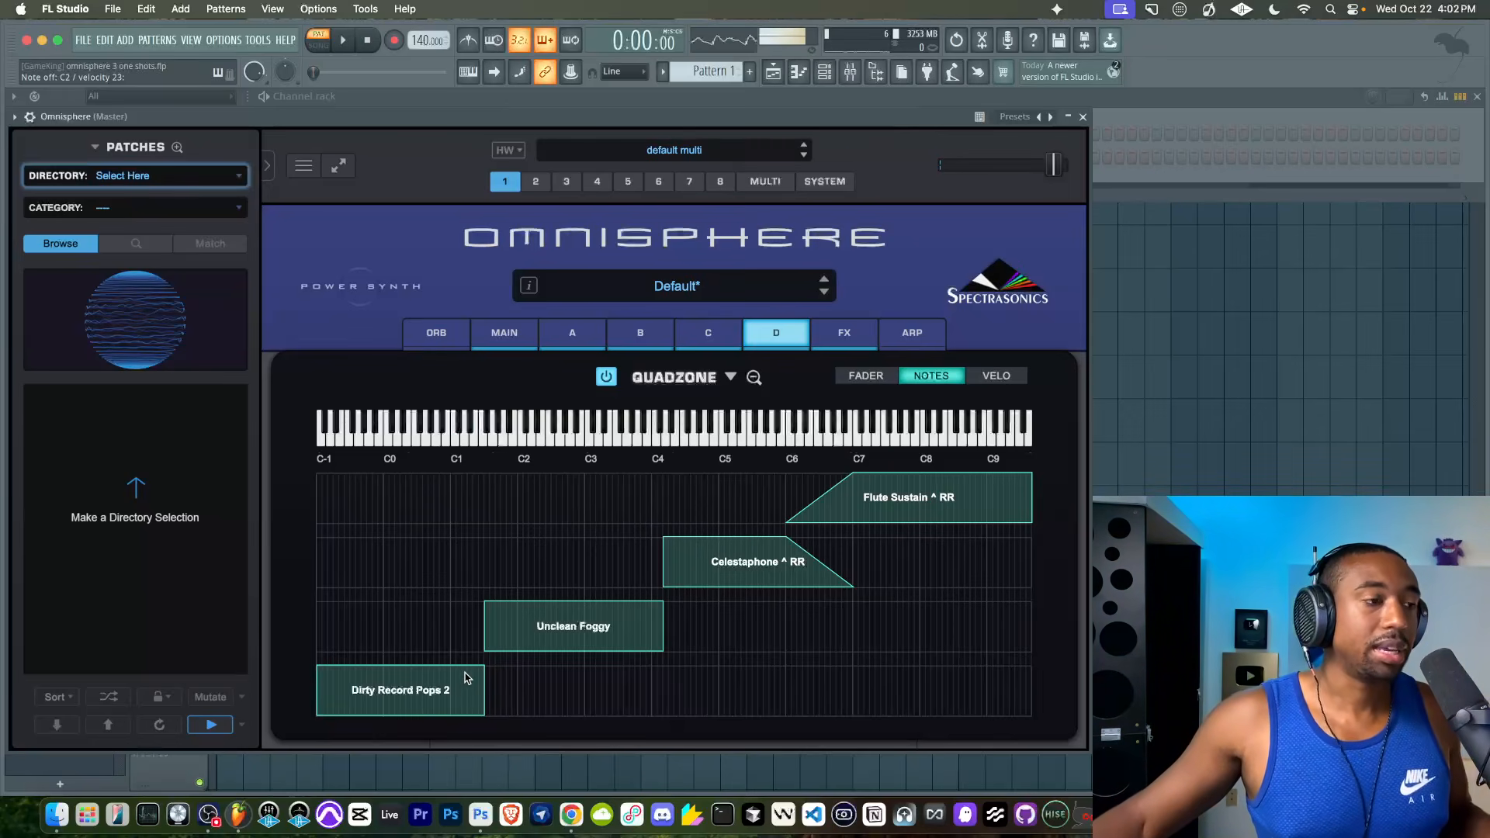
drag(483, 711, 670, 717)
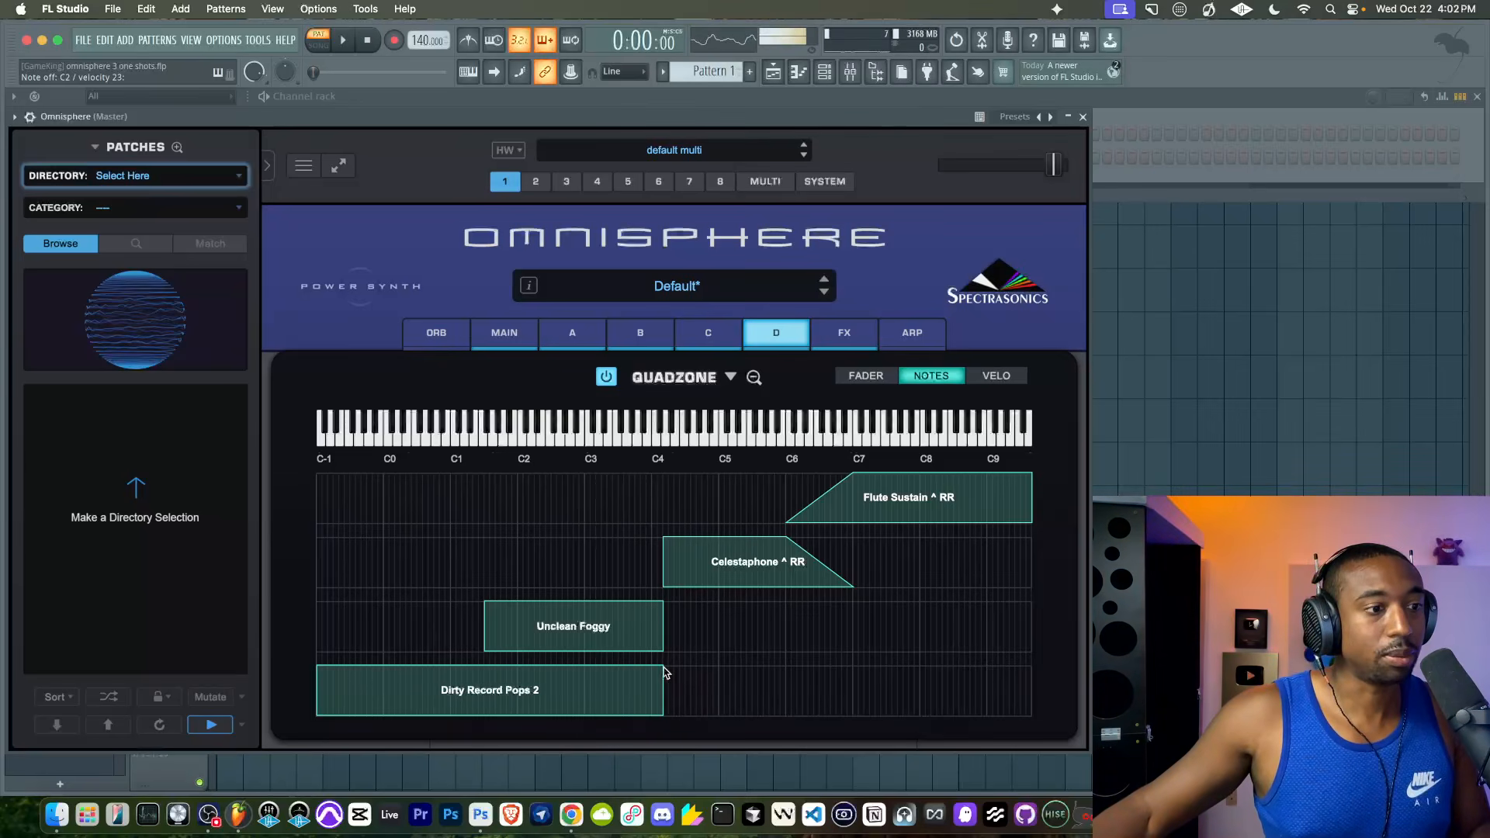
drag(663, 671, 476, 675)
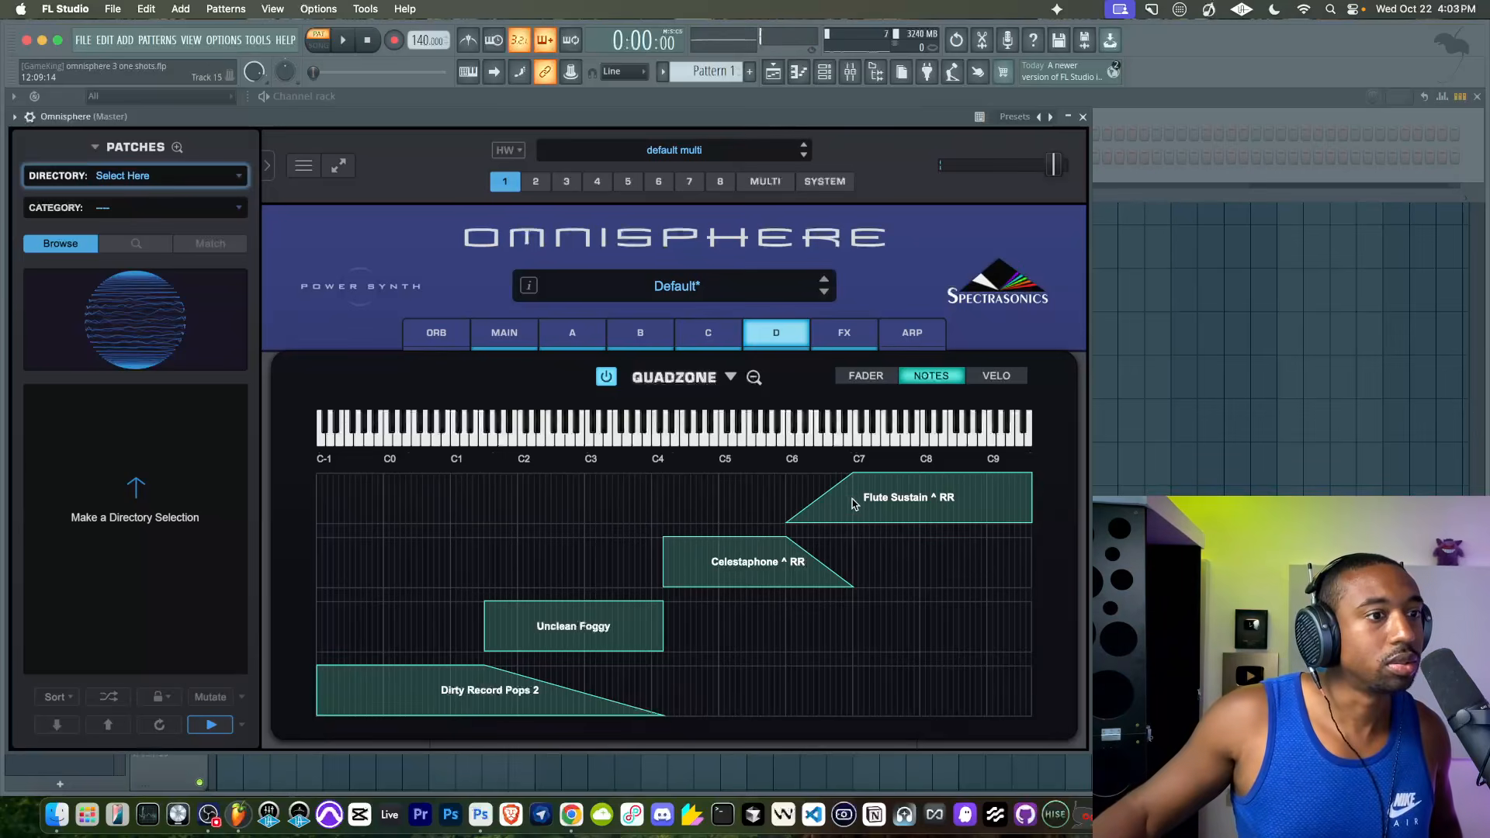
drag(791, 528, 723, 534)
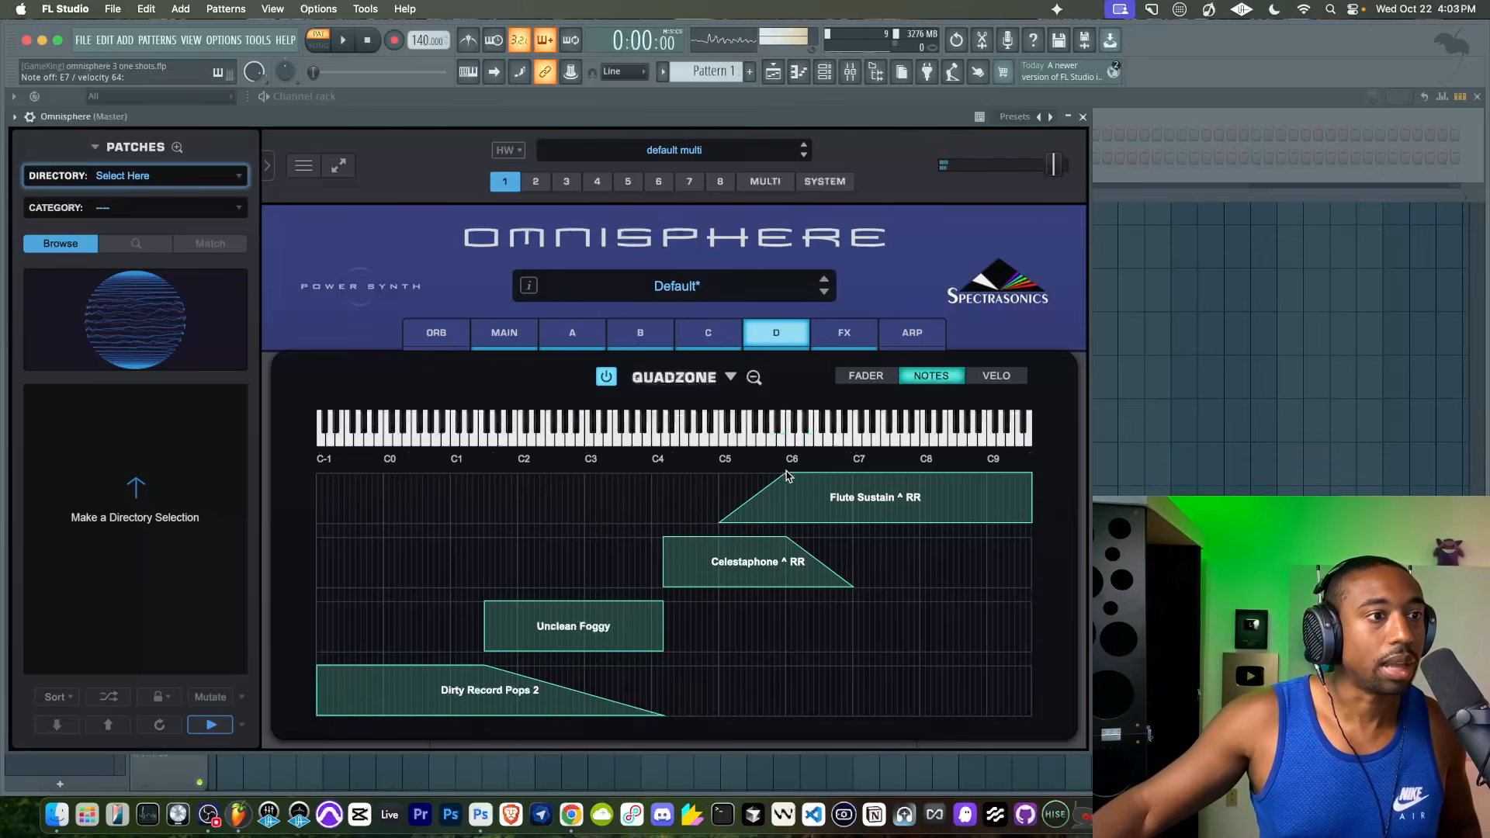
drag(787, 476, 926, 471)
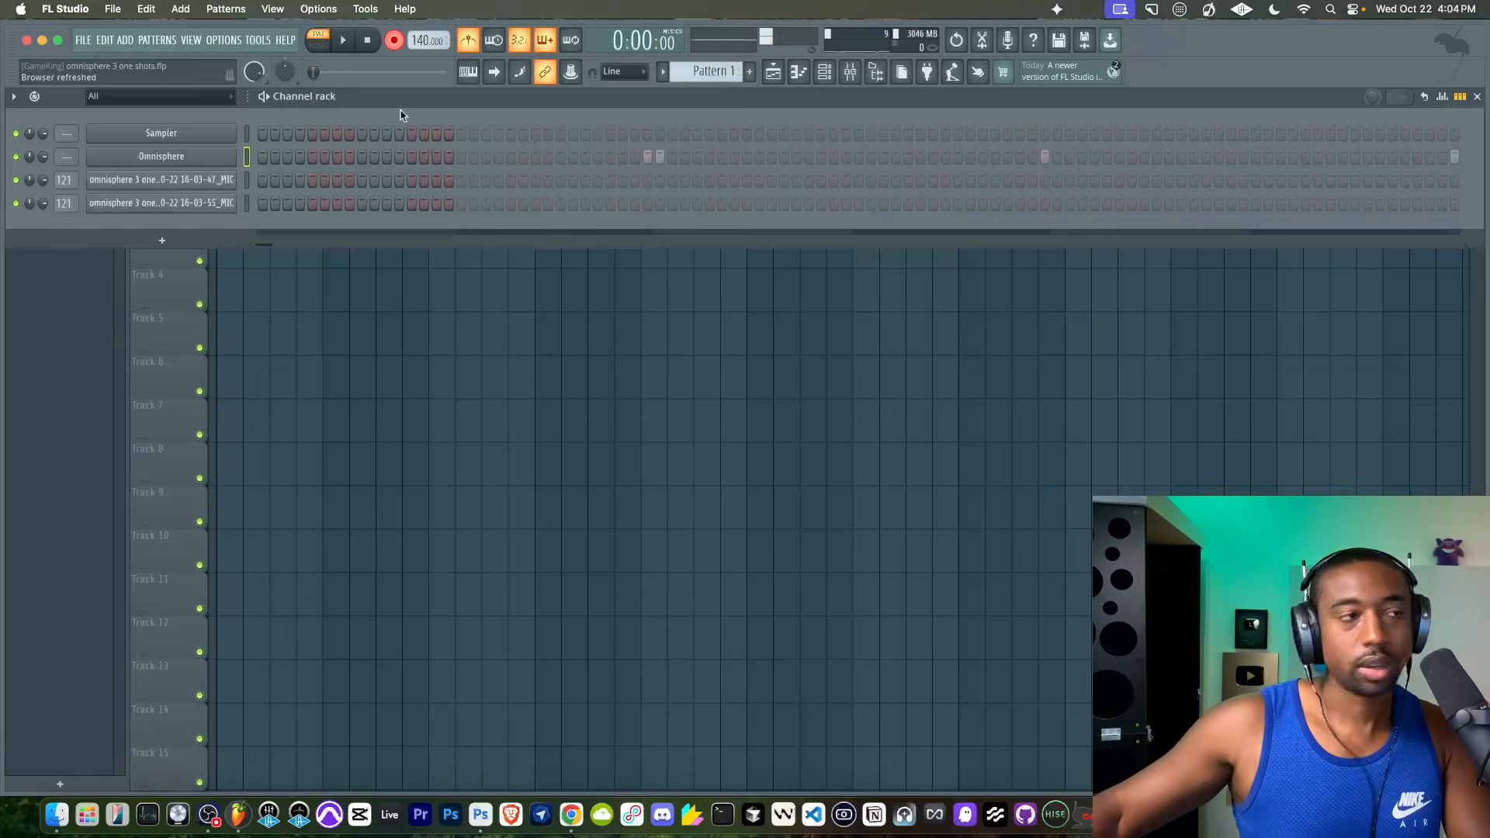
- Disarm recording and examine Omnisphere's recorded notes in the piano roll
click(394, 40)
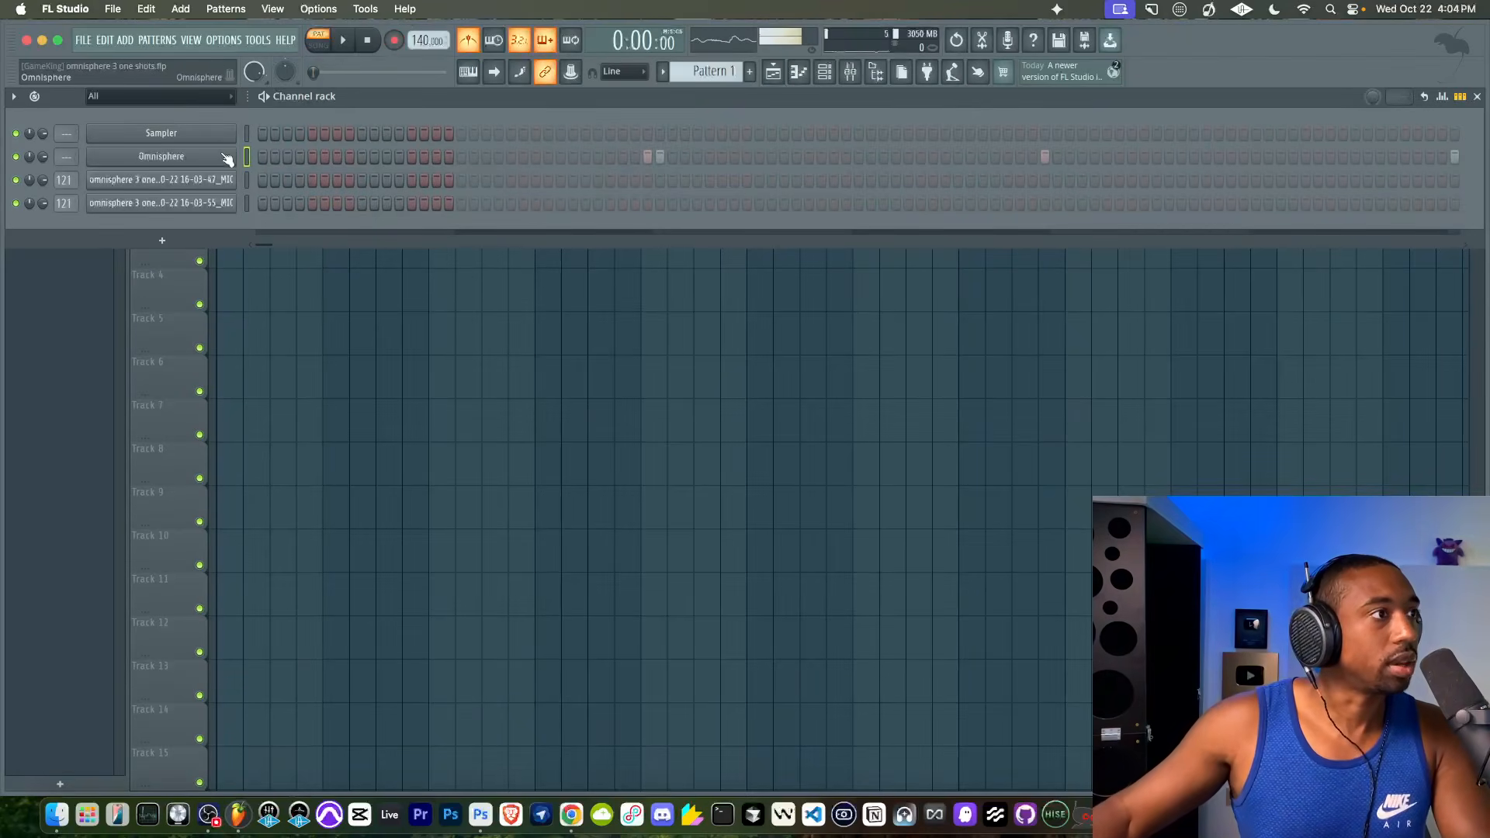
right_click(225, 158)
click(253, 159)
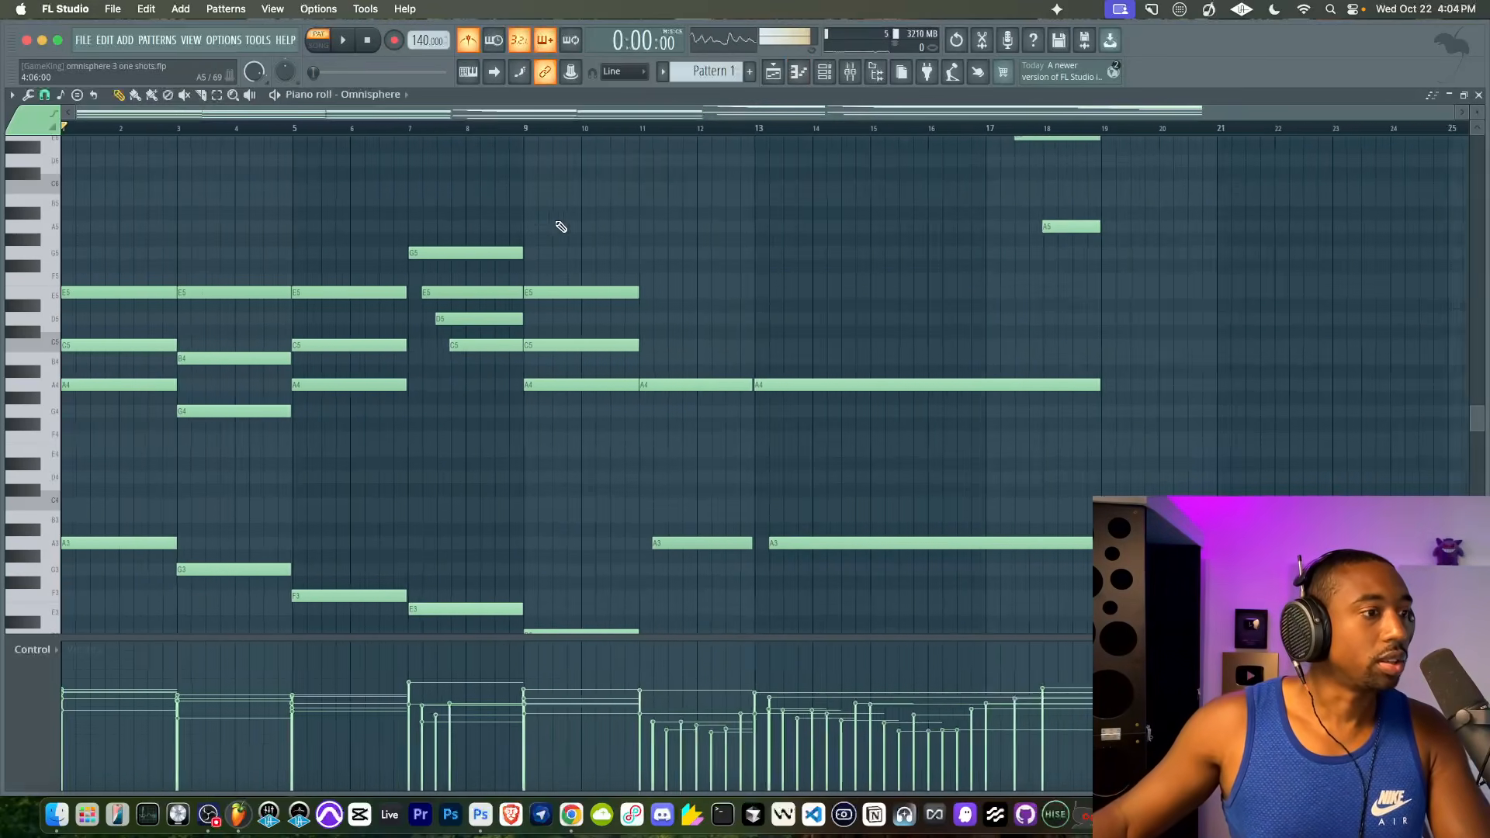
ctrl+scroll(575, 295, down, 2)
scroll(300, 396, up, 8)
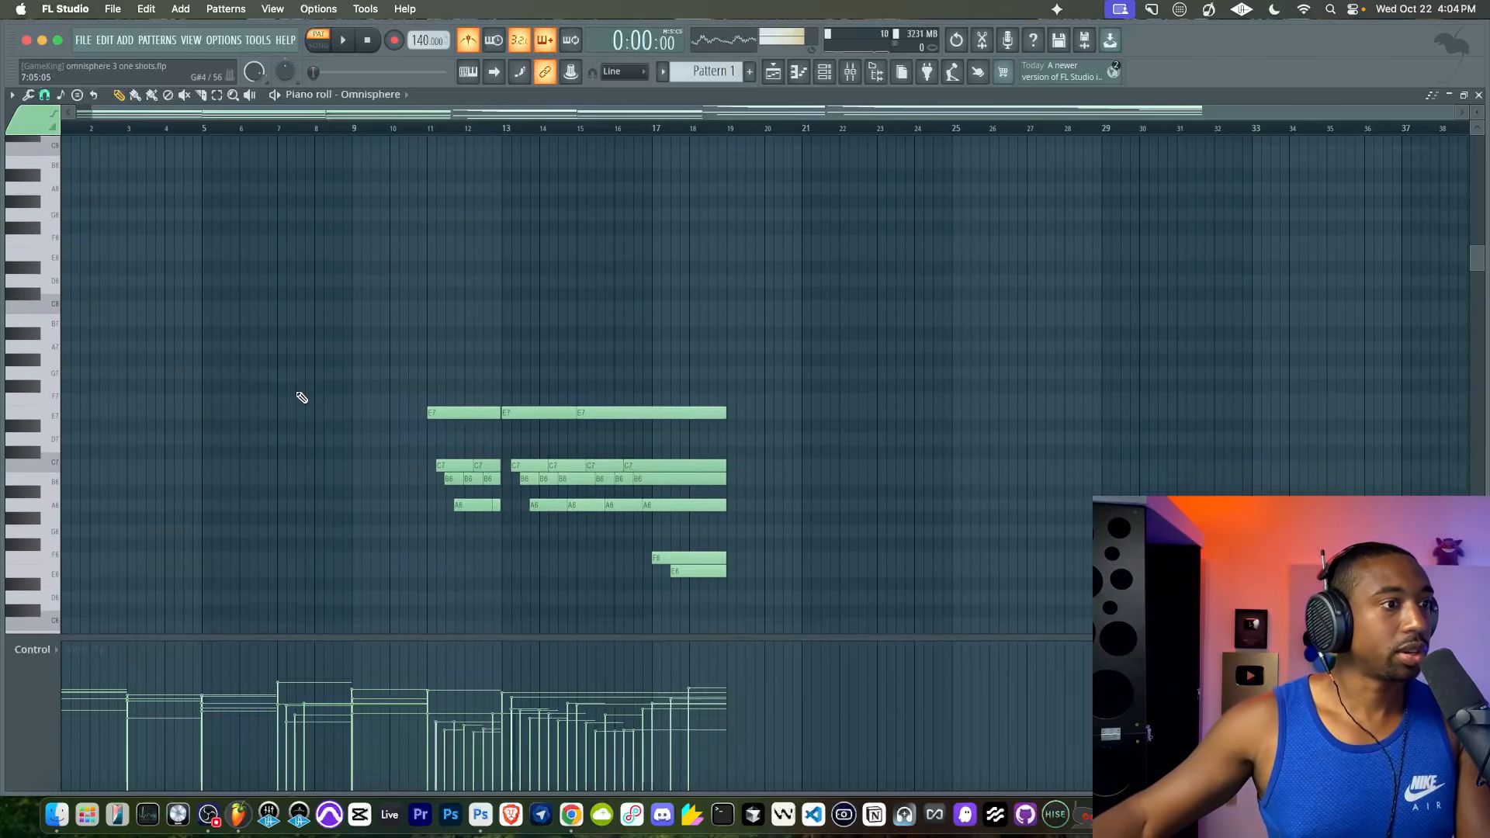
scroll(302, 397, down, 6)
- Reopen the Omnisphere instrument and play the recorded pattern with the metronome turned off
key(F6)
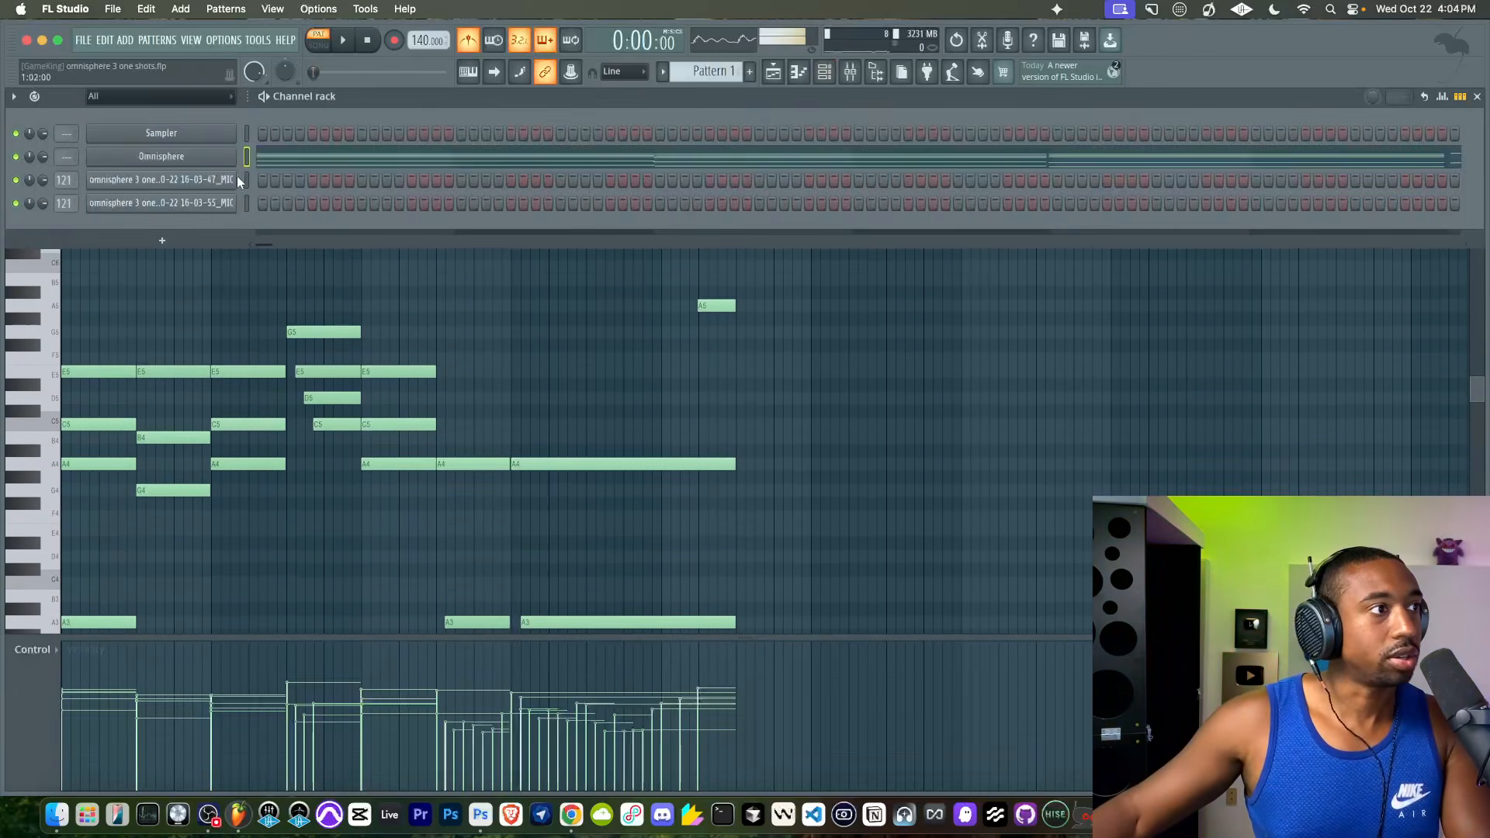
click(220, 158)
key(space)
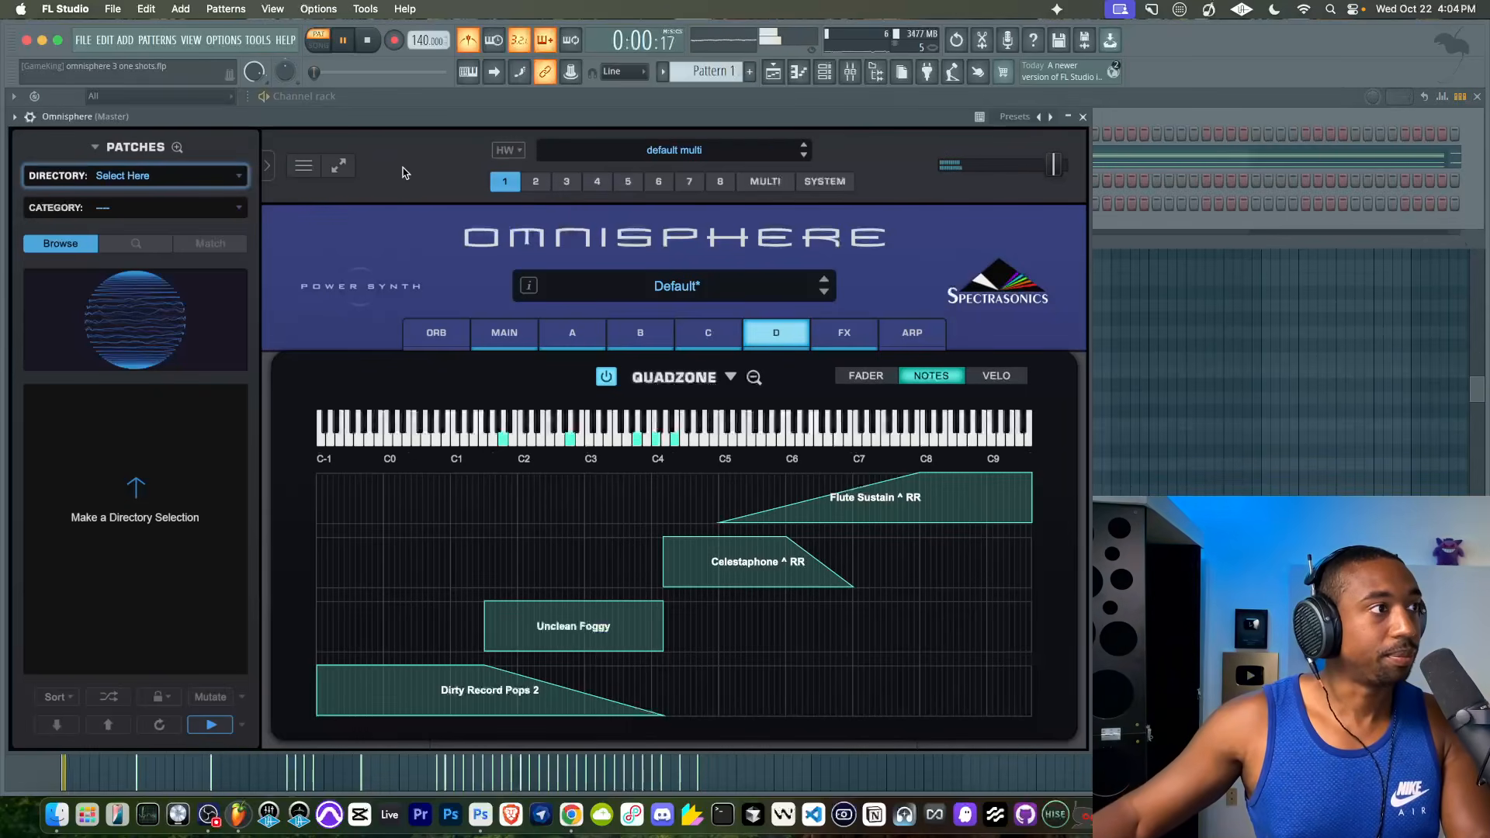
click(468, 43)
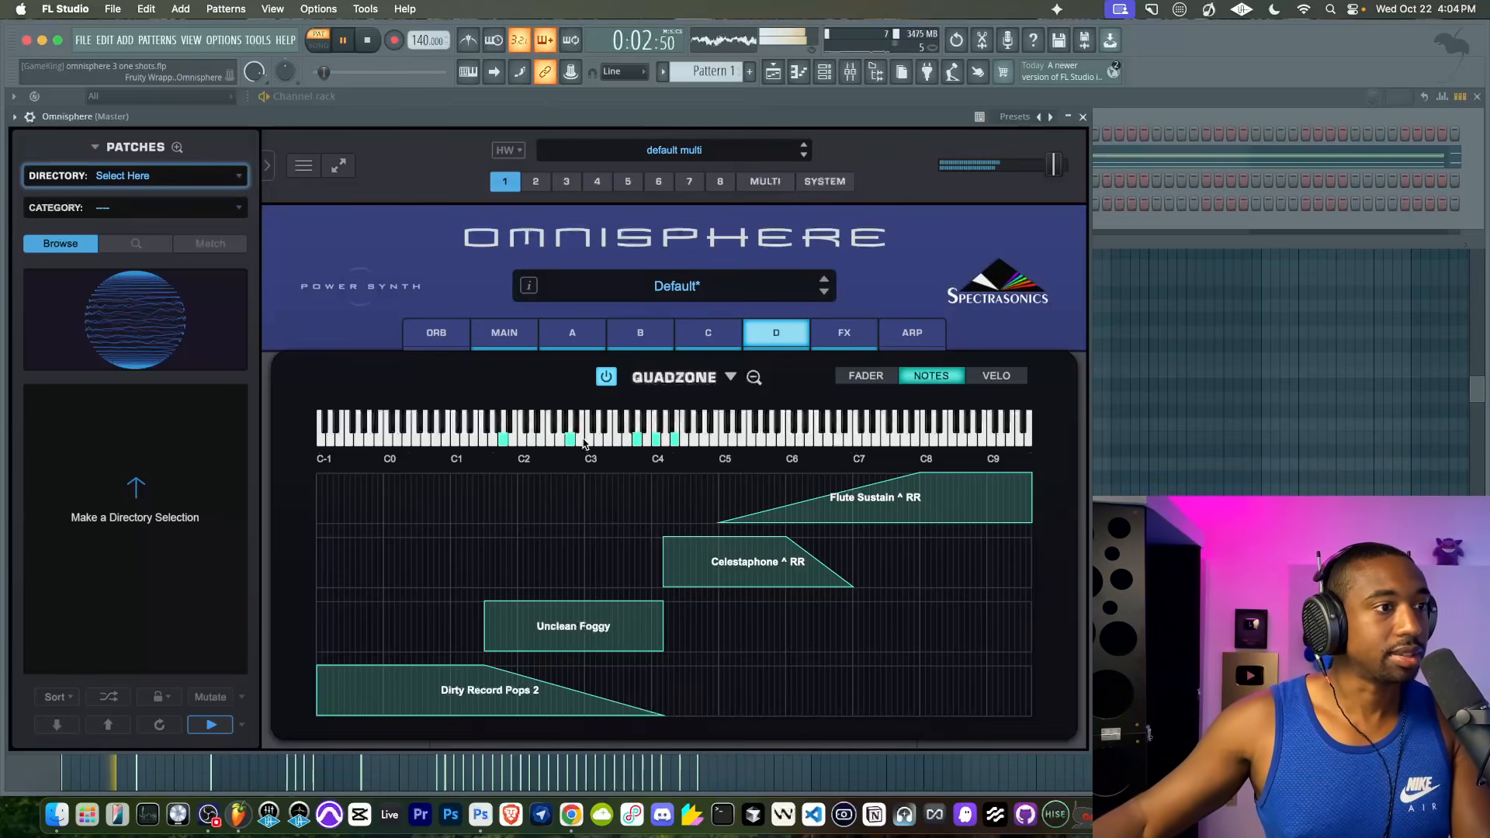
drag(739, 122, 728, 121)
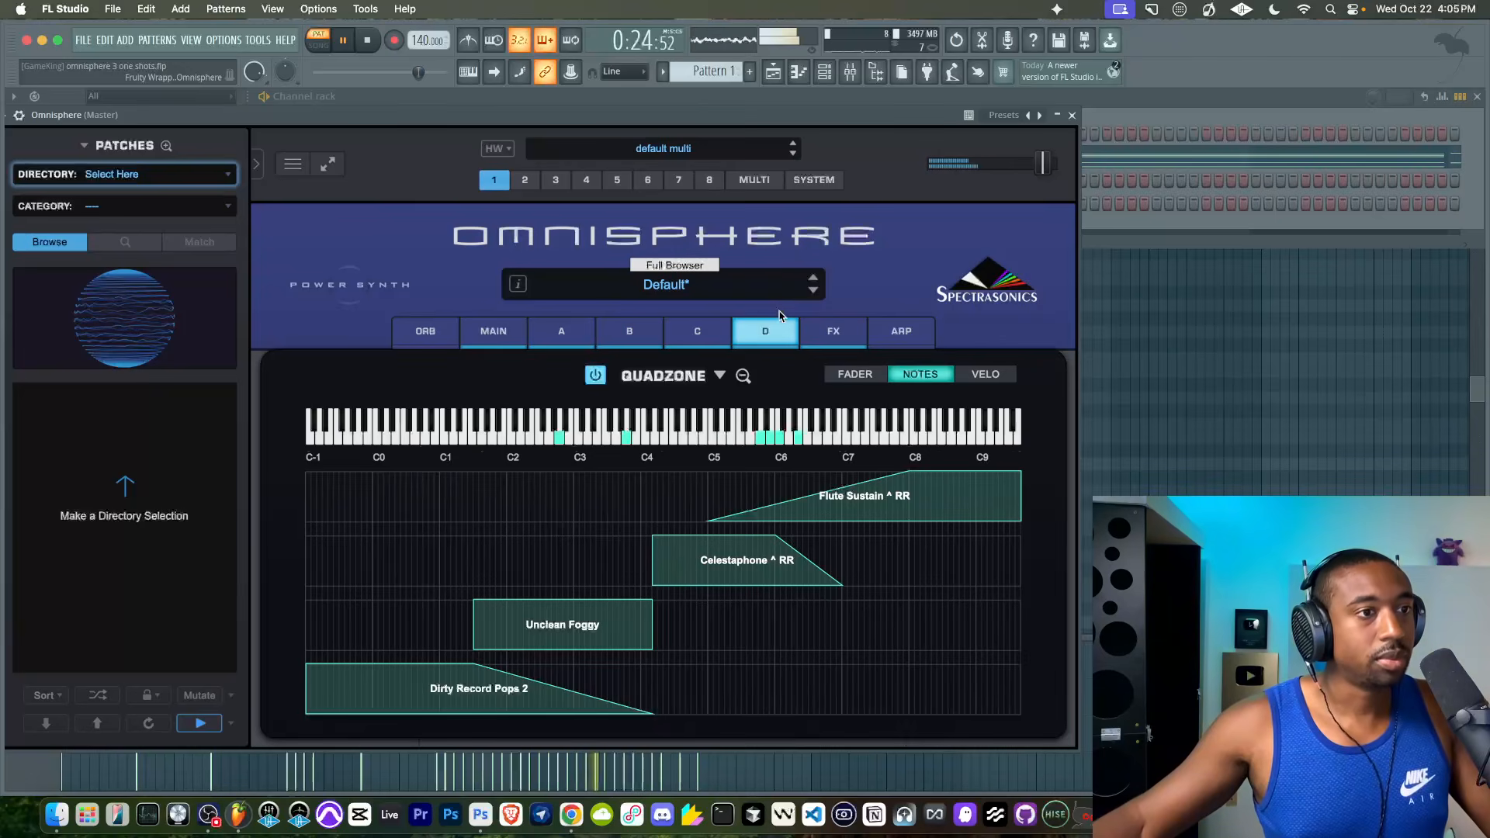
- Lower layer A's level to about -4.4 dB, and check the common effects rack and layer B's oscillator settings
click(578, 332)
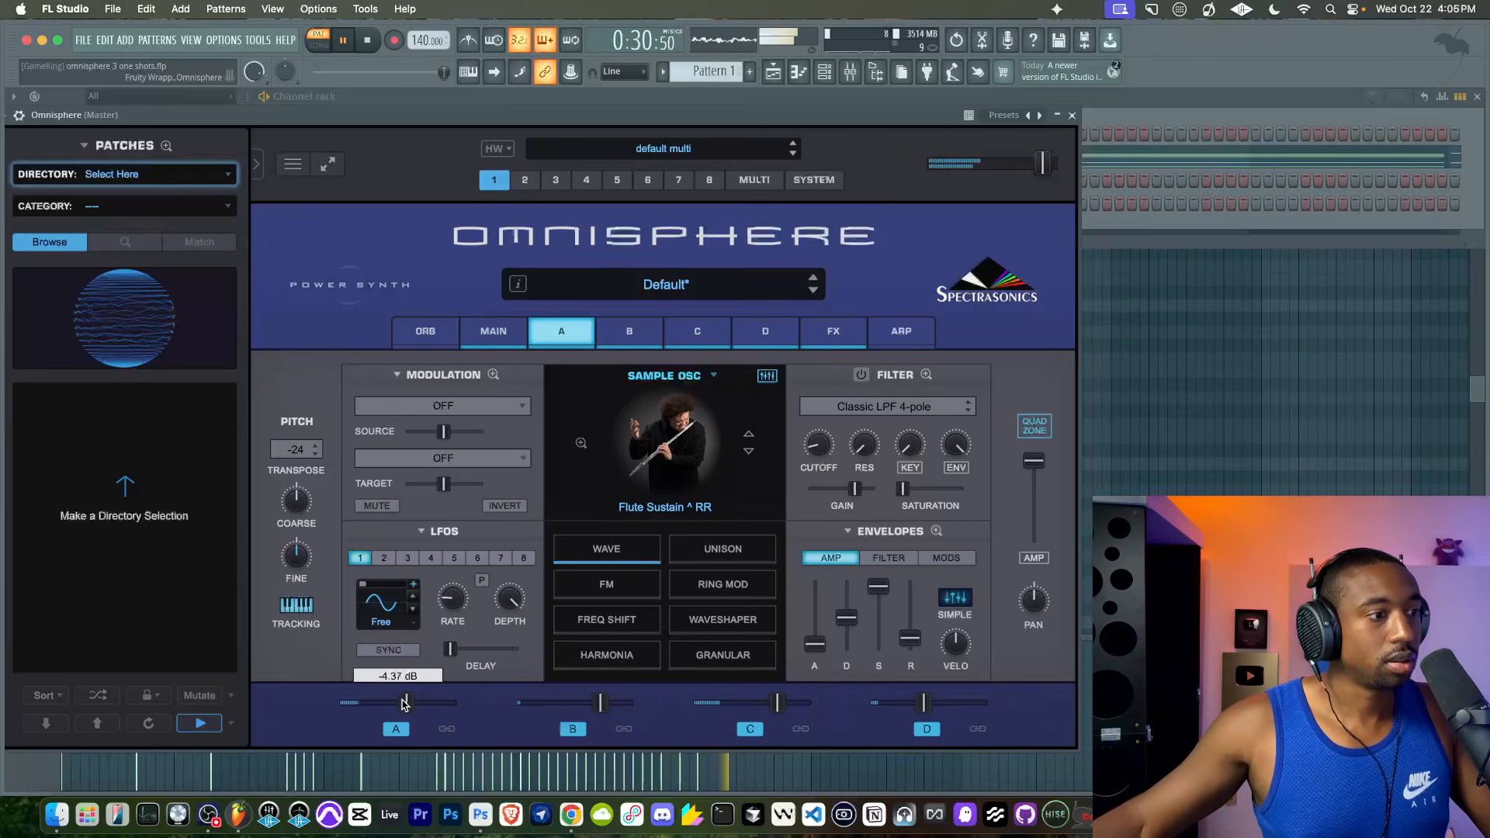
click(832, 330)
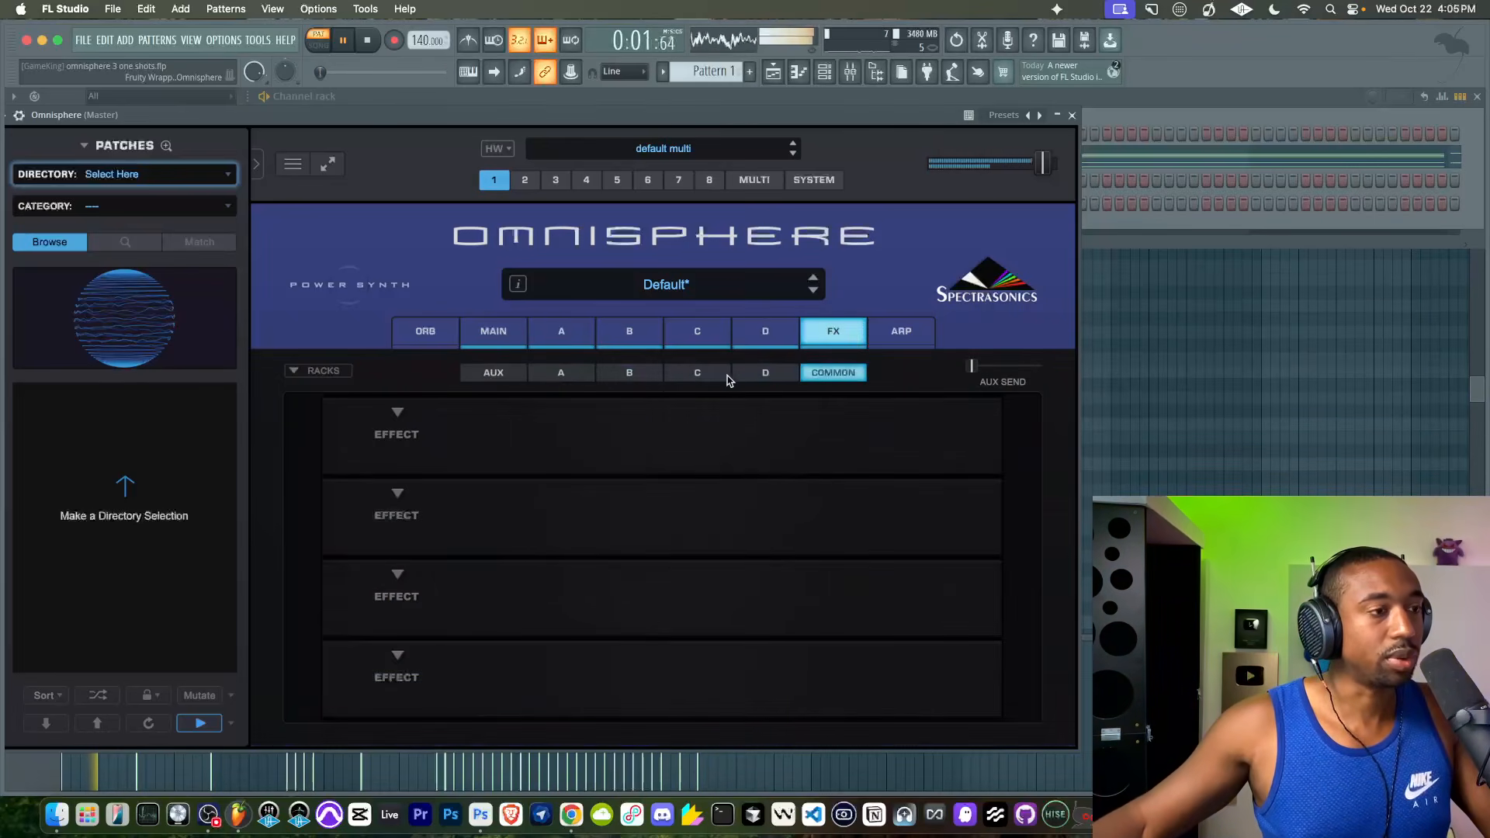
click(630, 331)
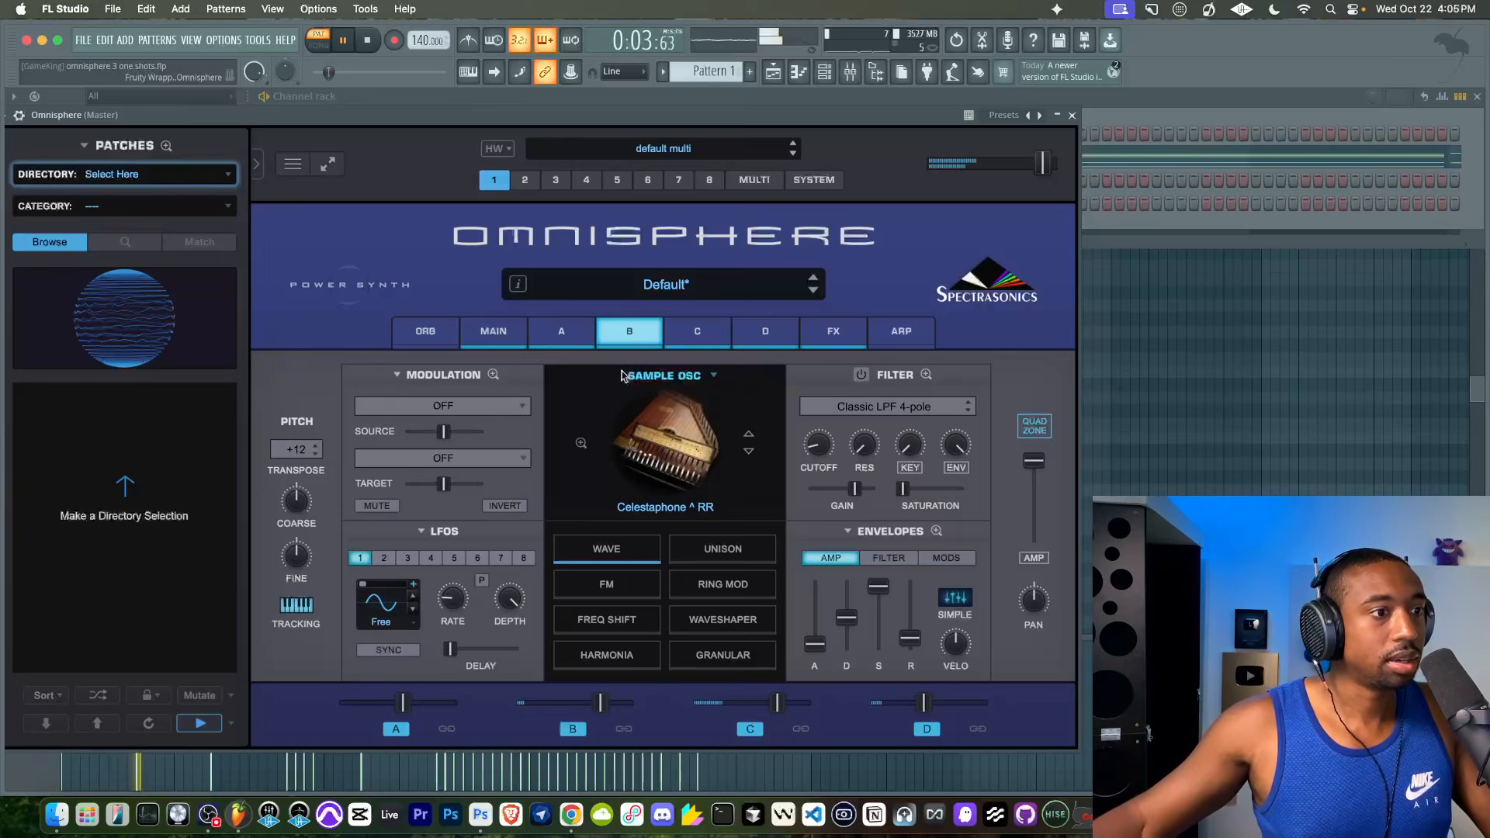
- Examine the patch's Signal Path options in the main settings, keeping Independent
click(494, 331)
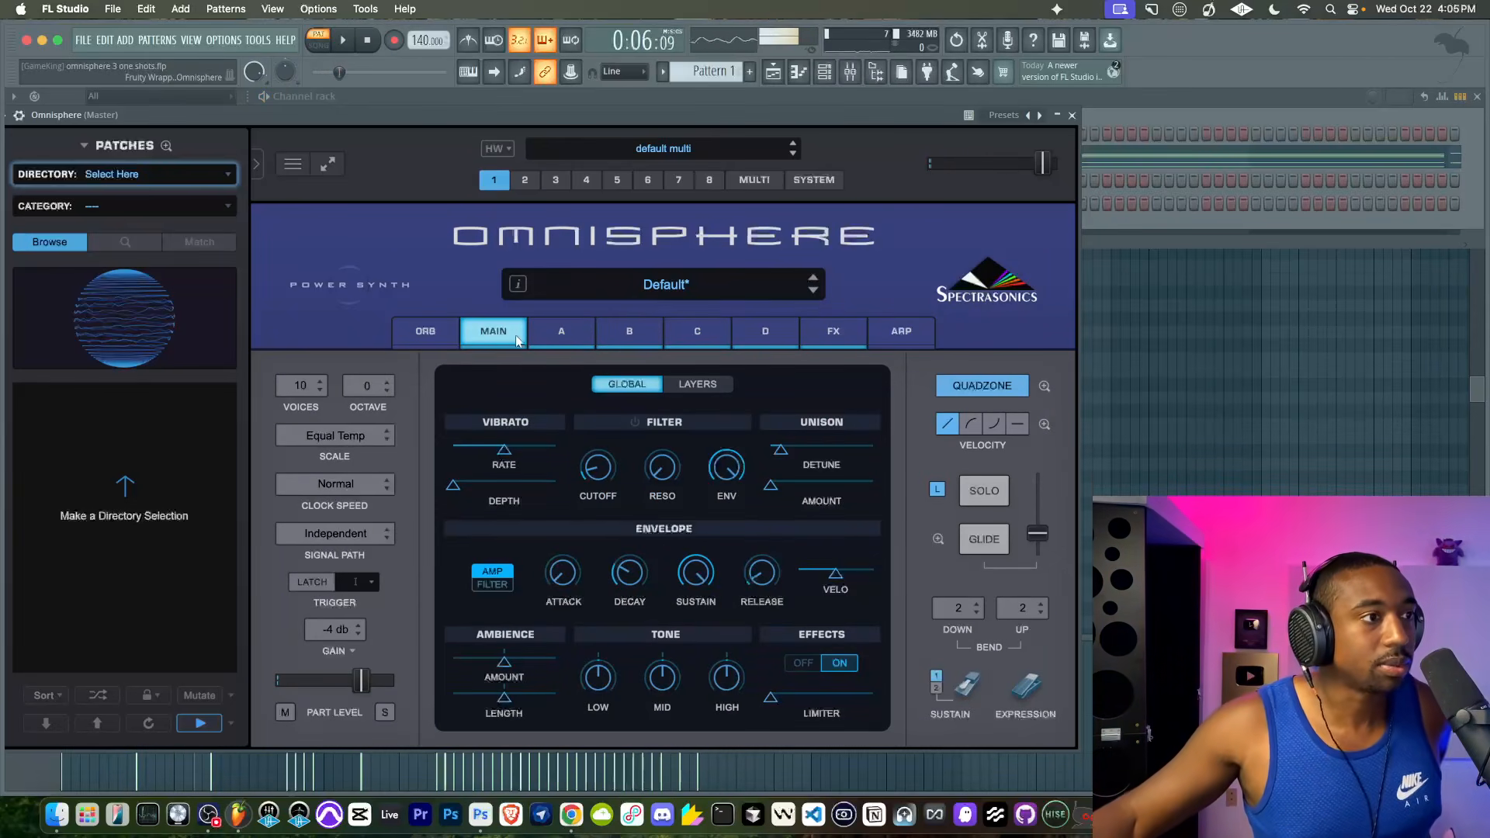
click(364, 532)
click(394, 560)
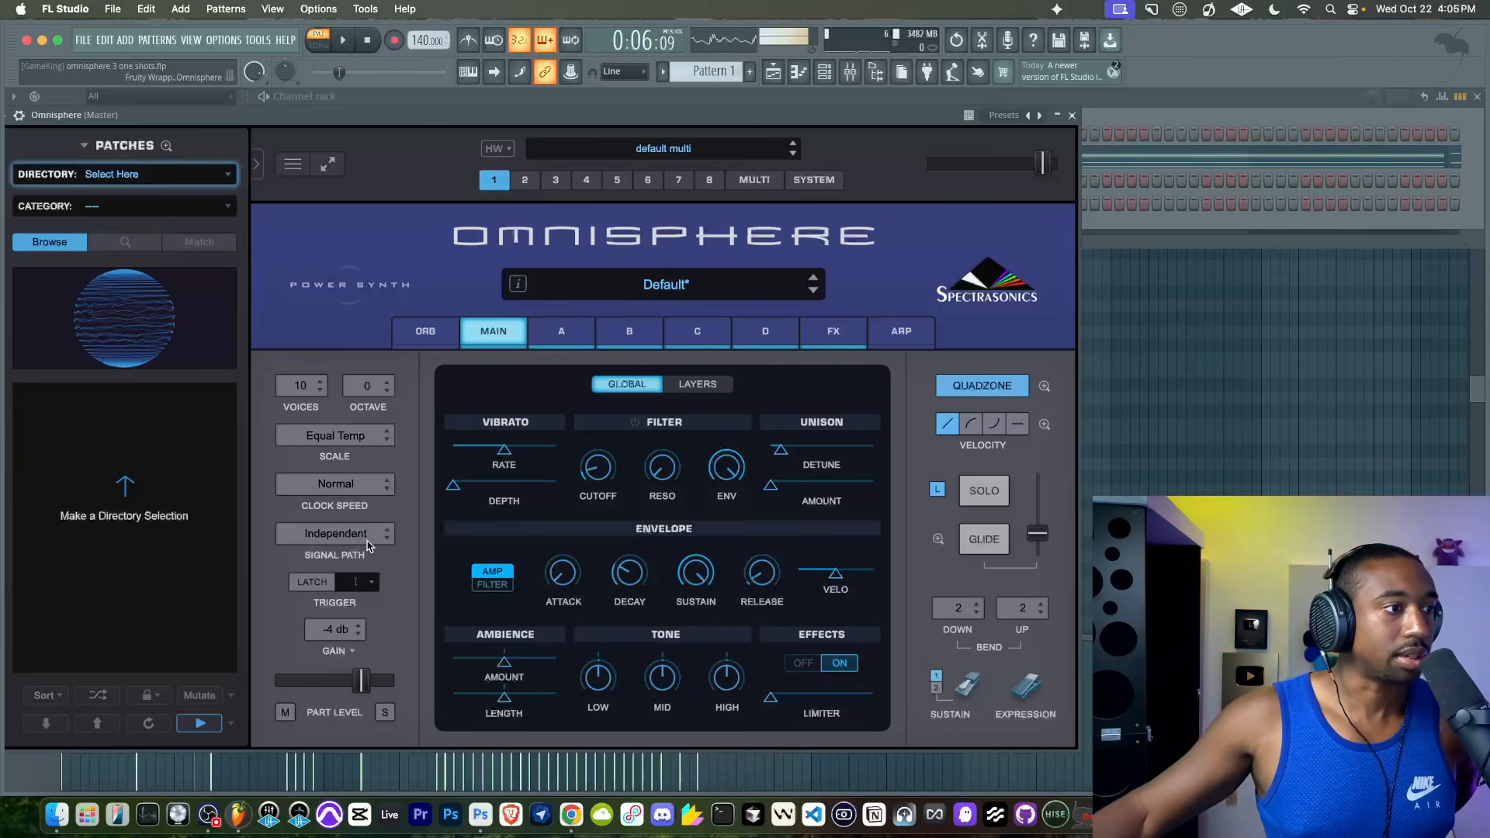
click(367, 539)
click(373, 542)
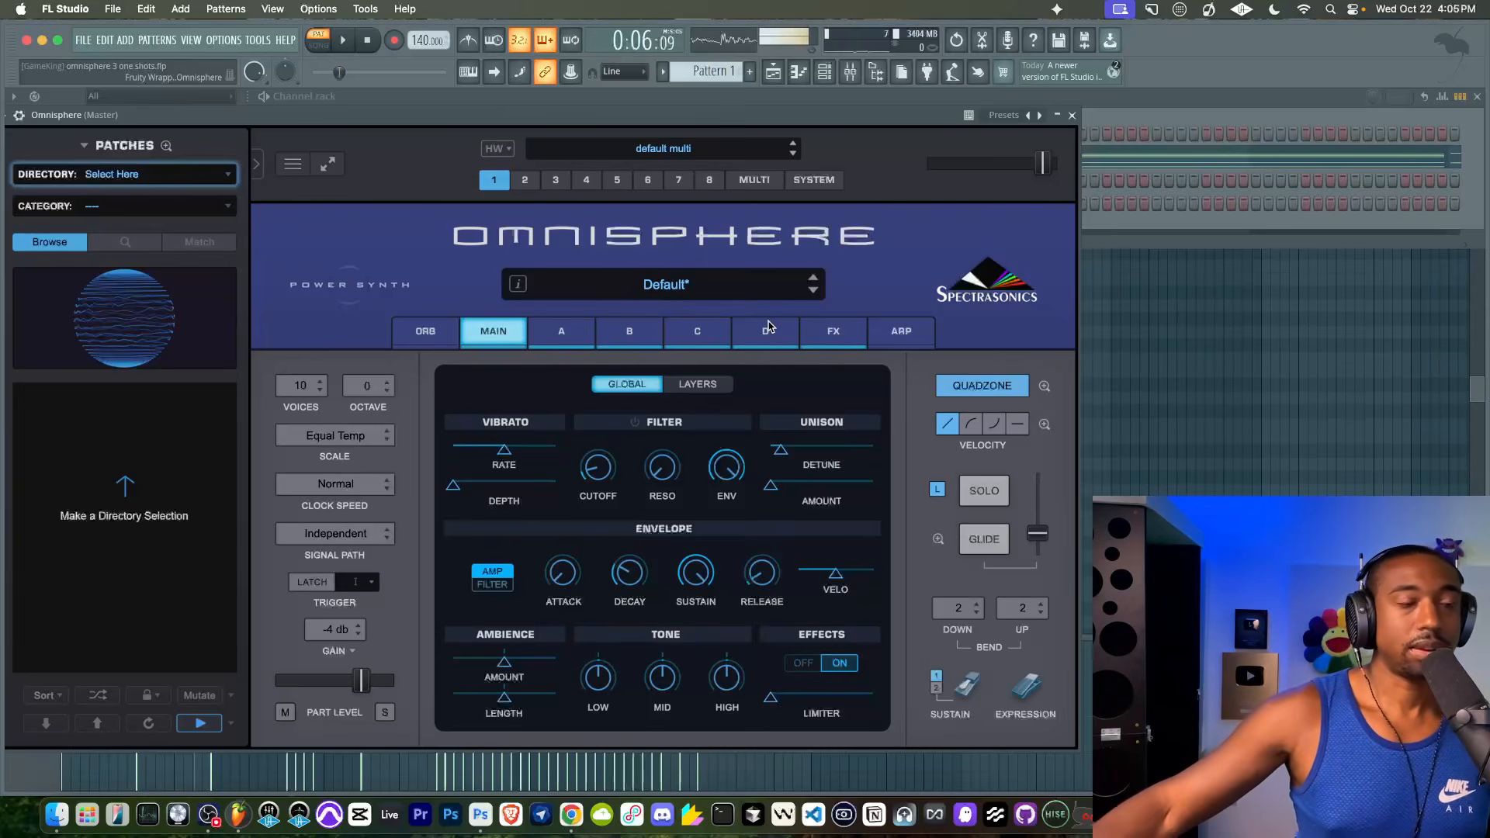
click(367, 536)
click(397, 570)
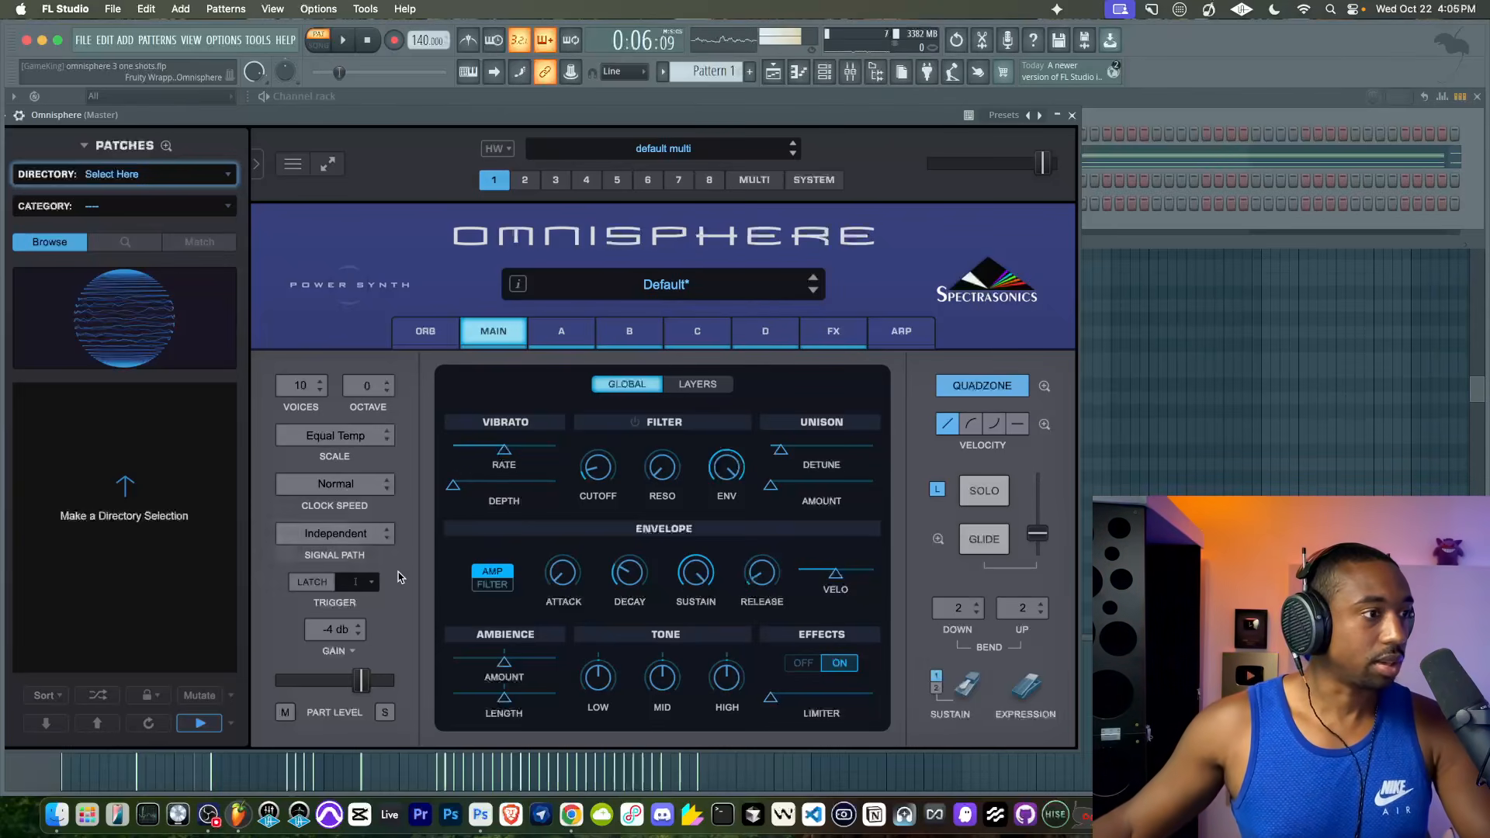
- Add a Super Verb reverb to the first effect slot of layer B's rack
click(833, 331)
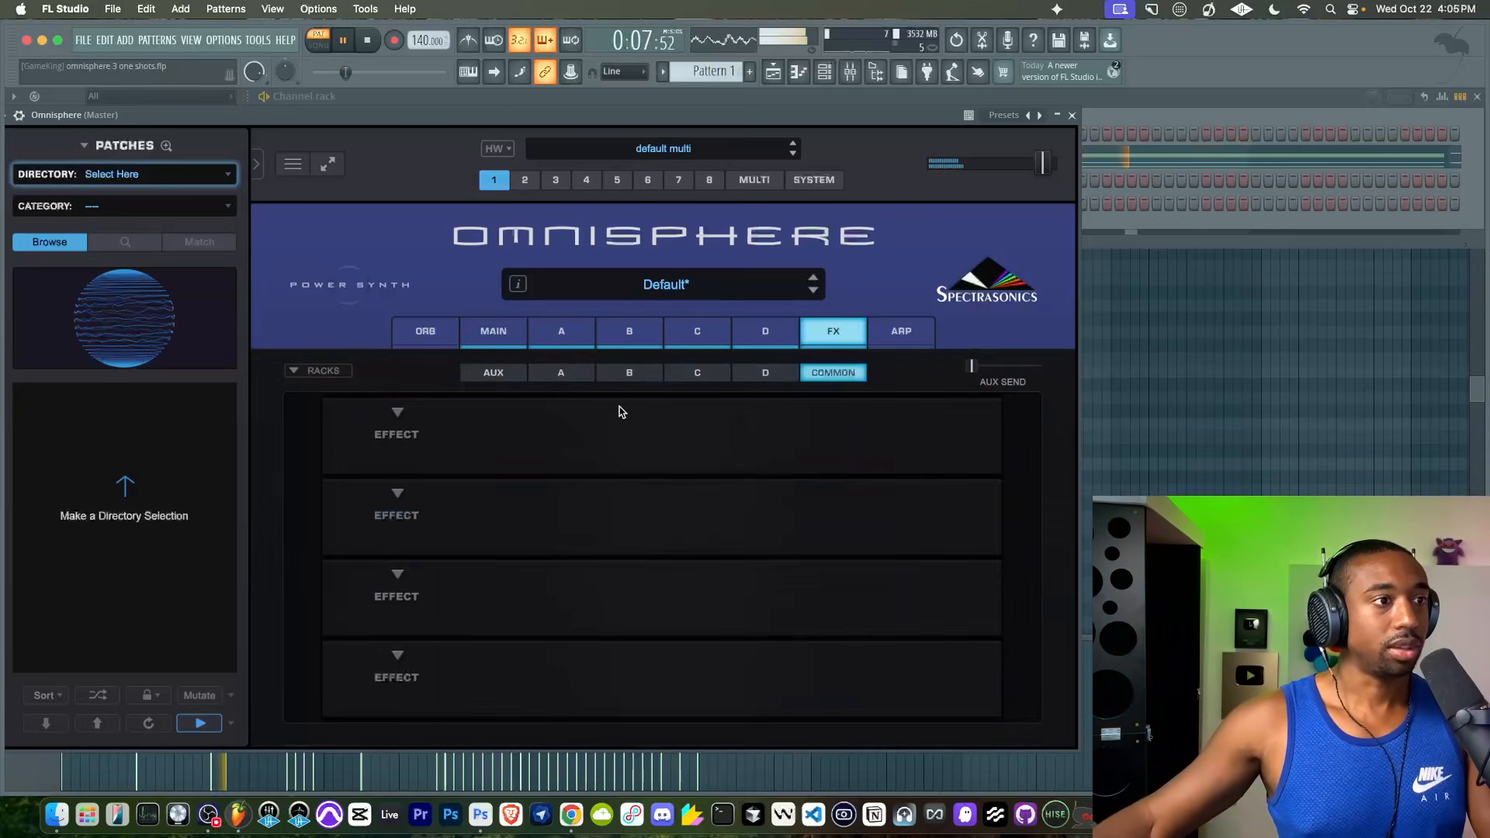
click(629, 330)
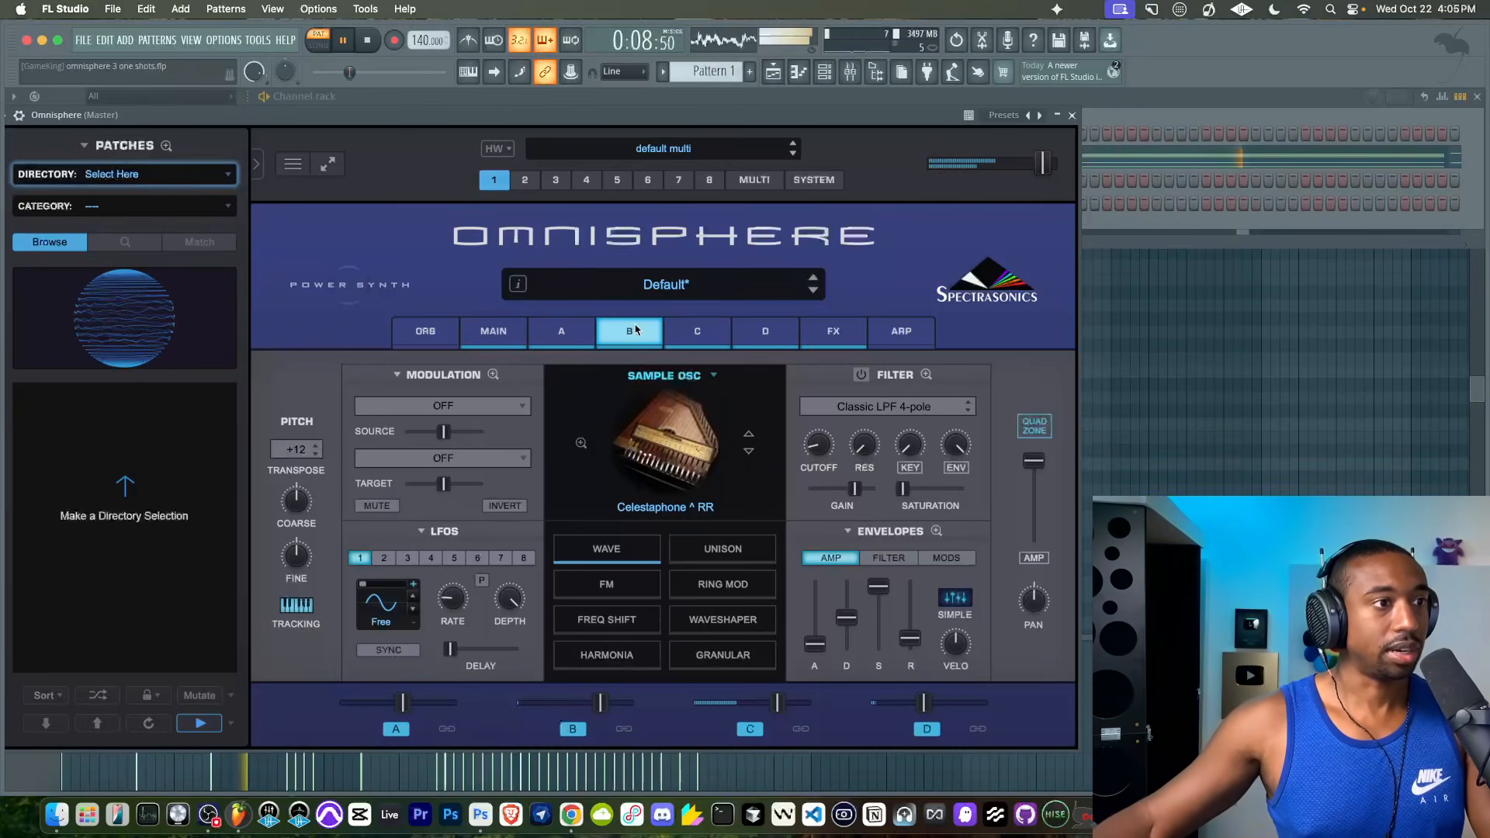
click(828, 340)
click(629, 373)
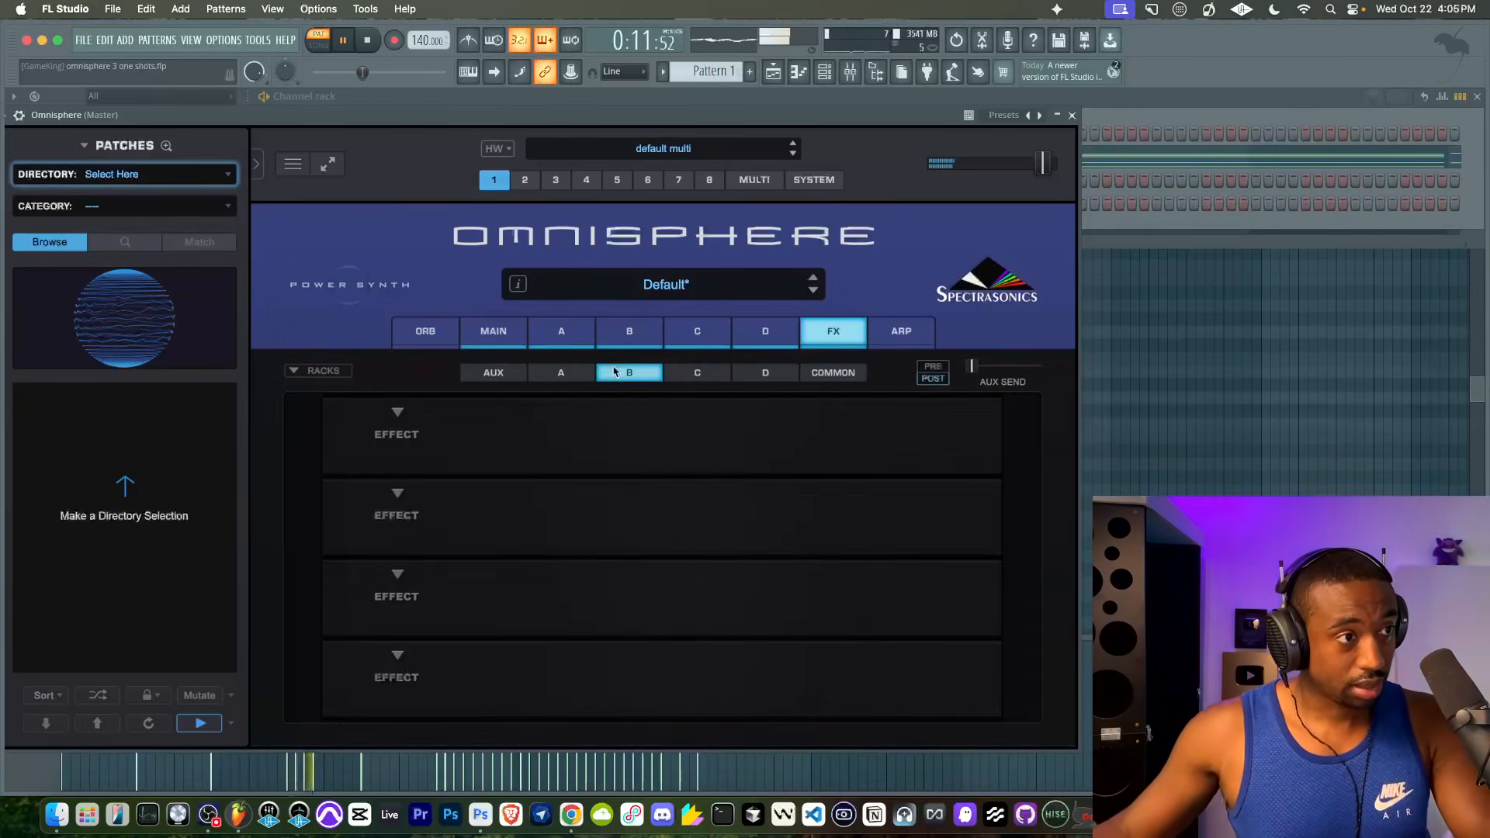
click(398, 419)
mouse_move(416, 624)
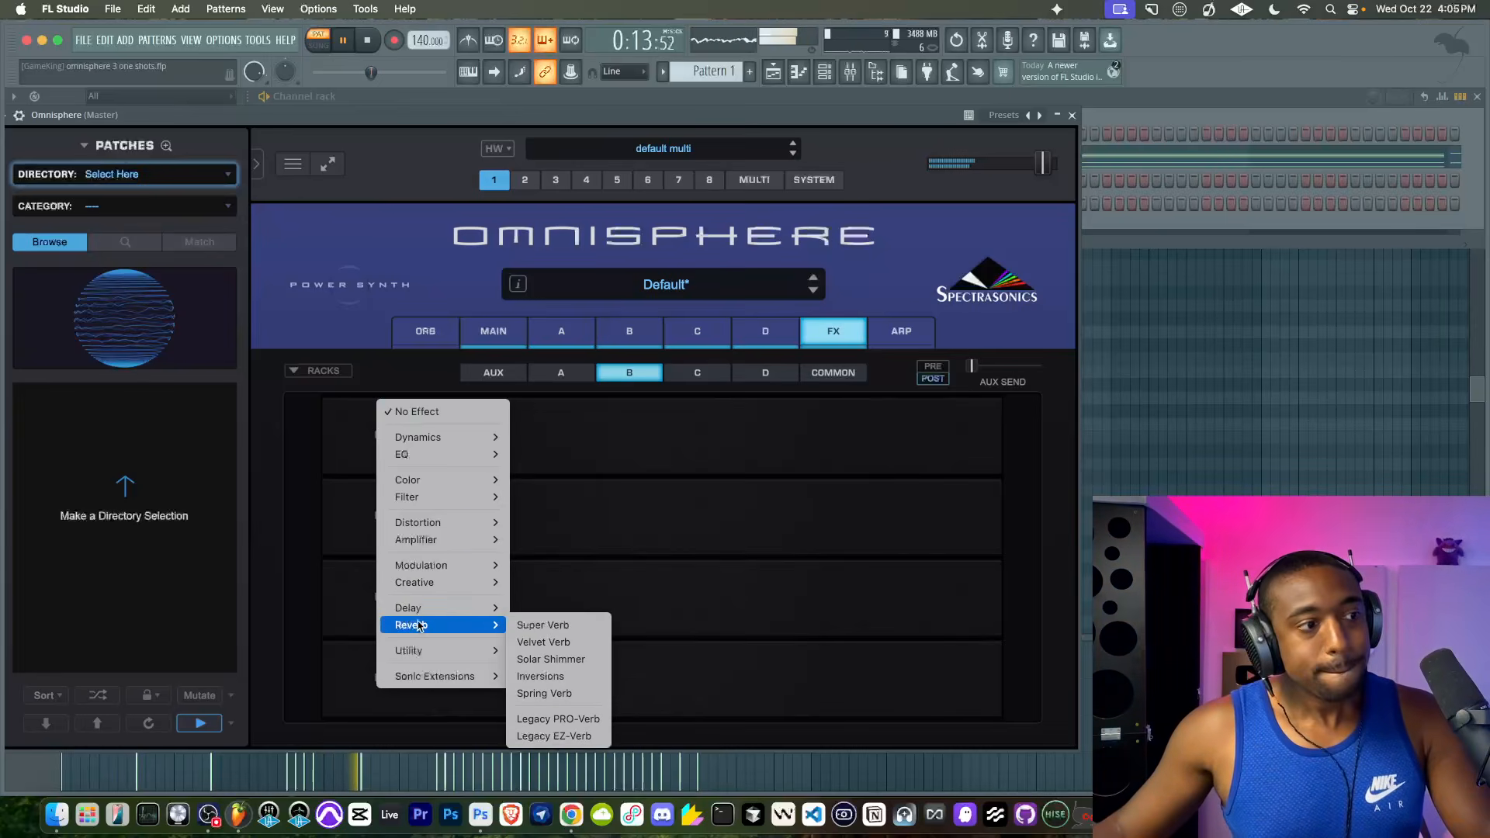
click(534, 625)
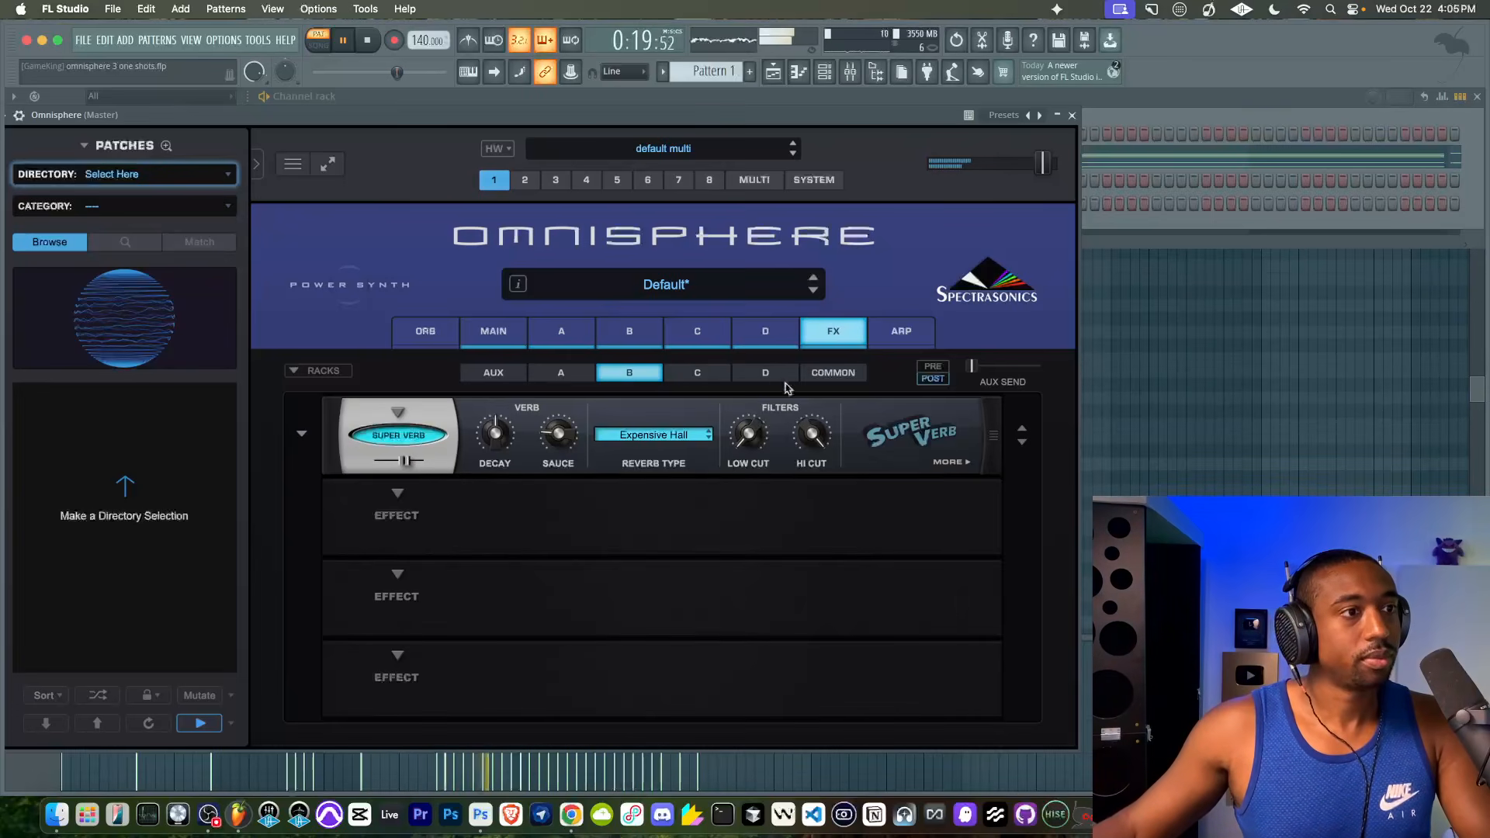
- Turn on the Classic LPF 4-pole filter for layer C's Unclean Foggy
click(625, 335)
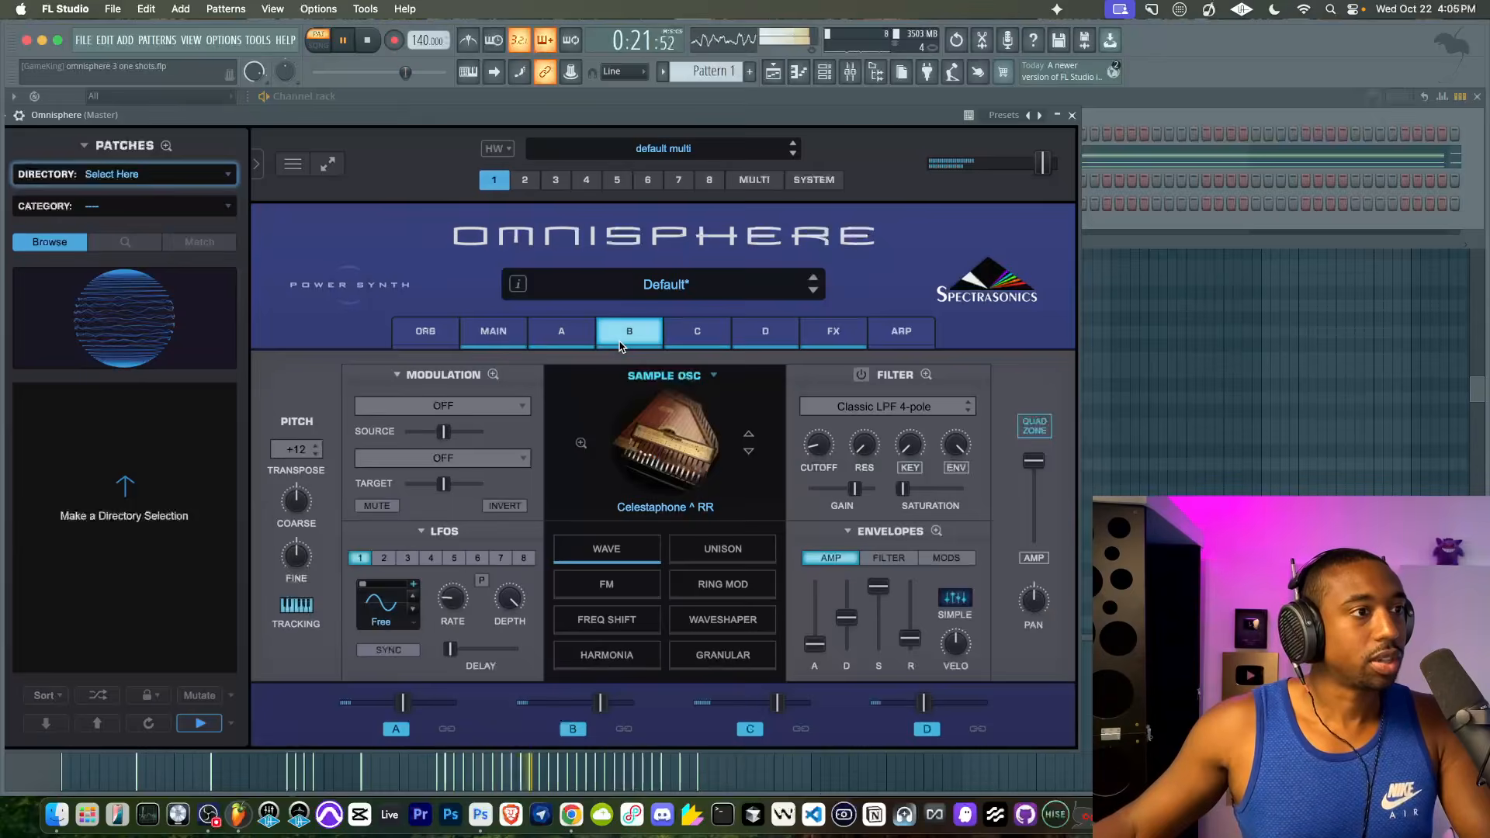
click(690, 340)
click(582, 333)
click(681, 335)
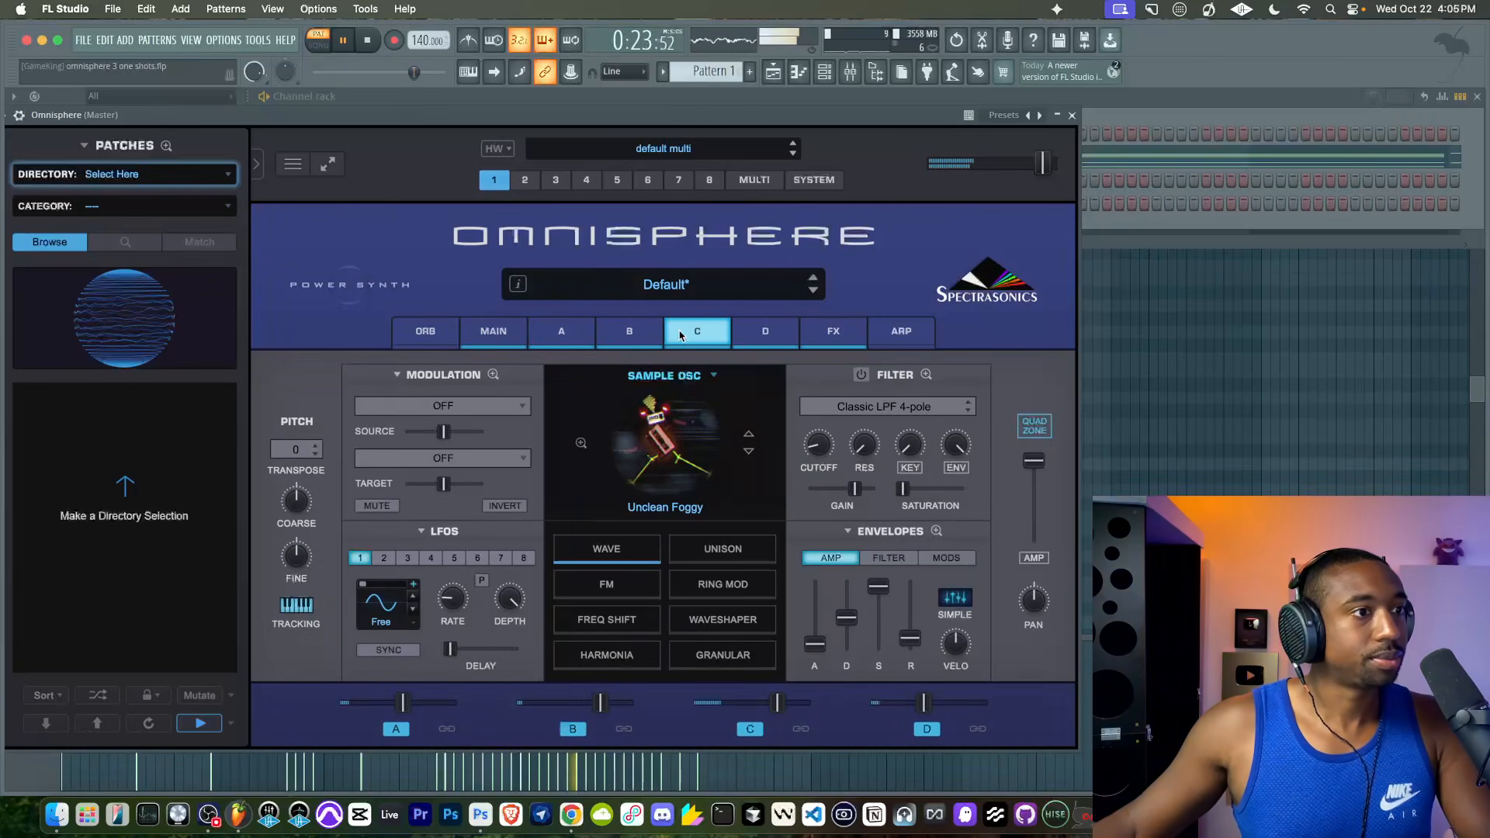
click(859, 375)
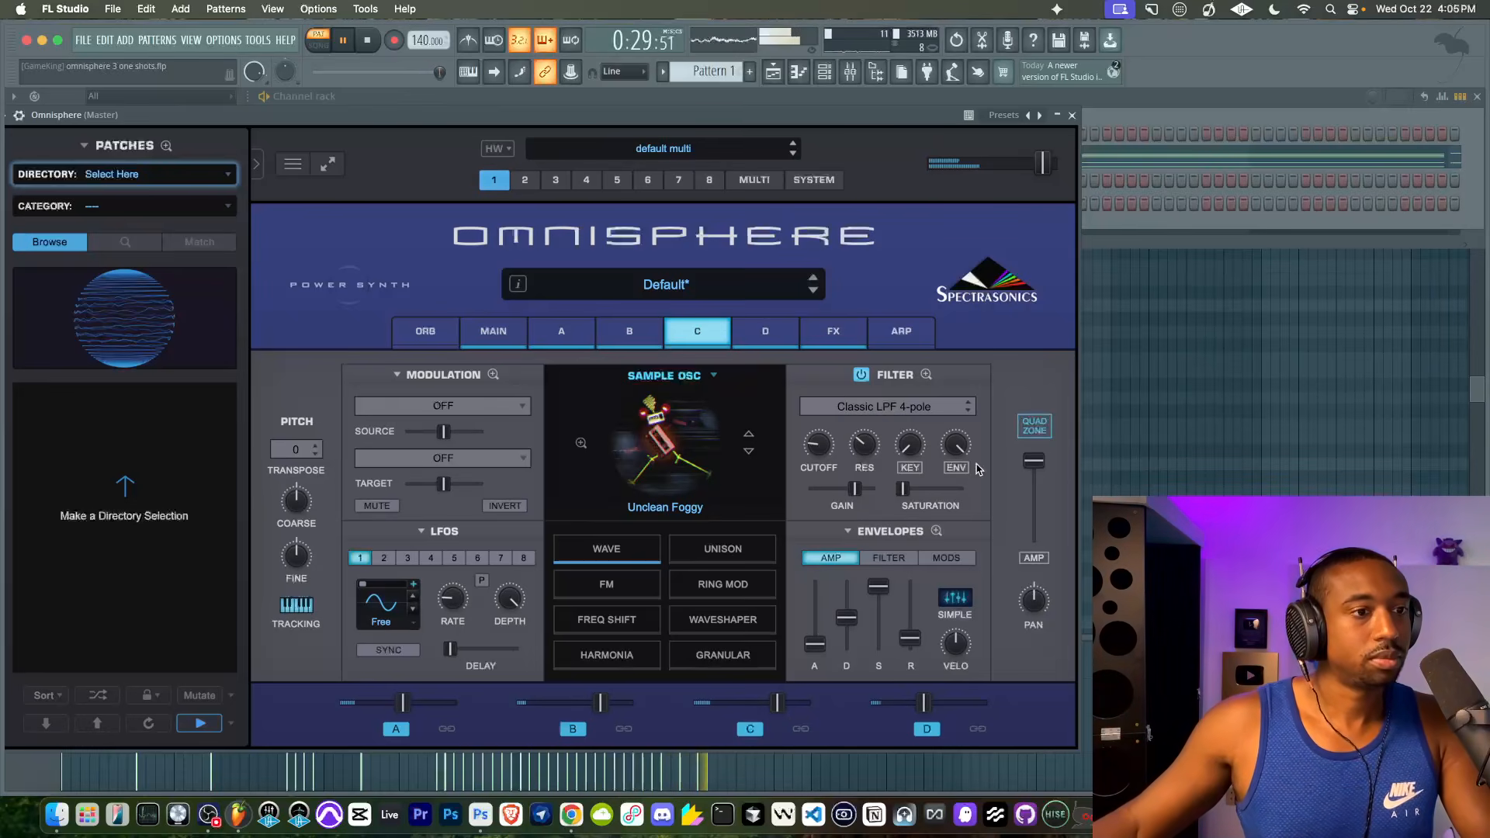
- Slightly lower the attack of layer C's filter envelope and reduce the filter's envelope amount a little
click(876, 558)
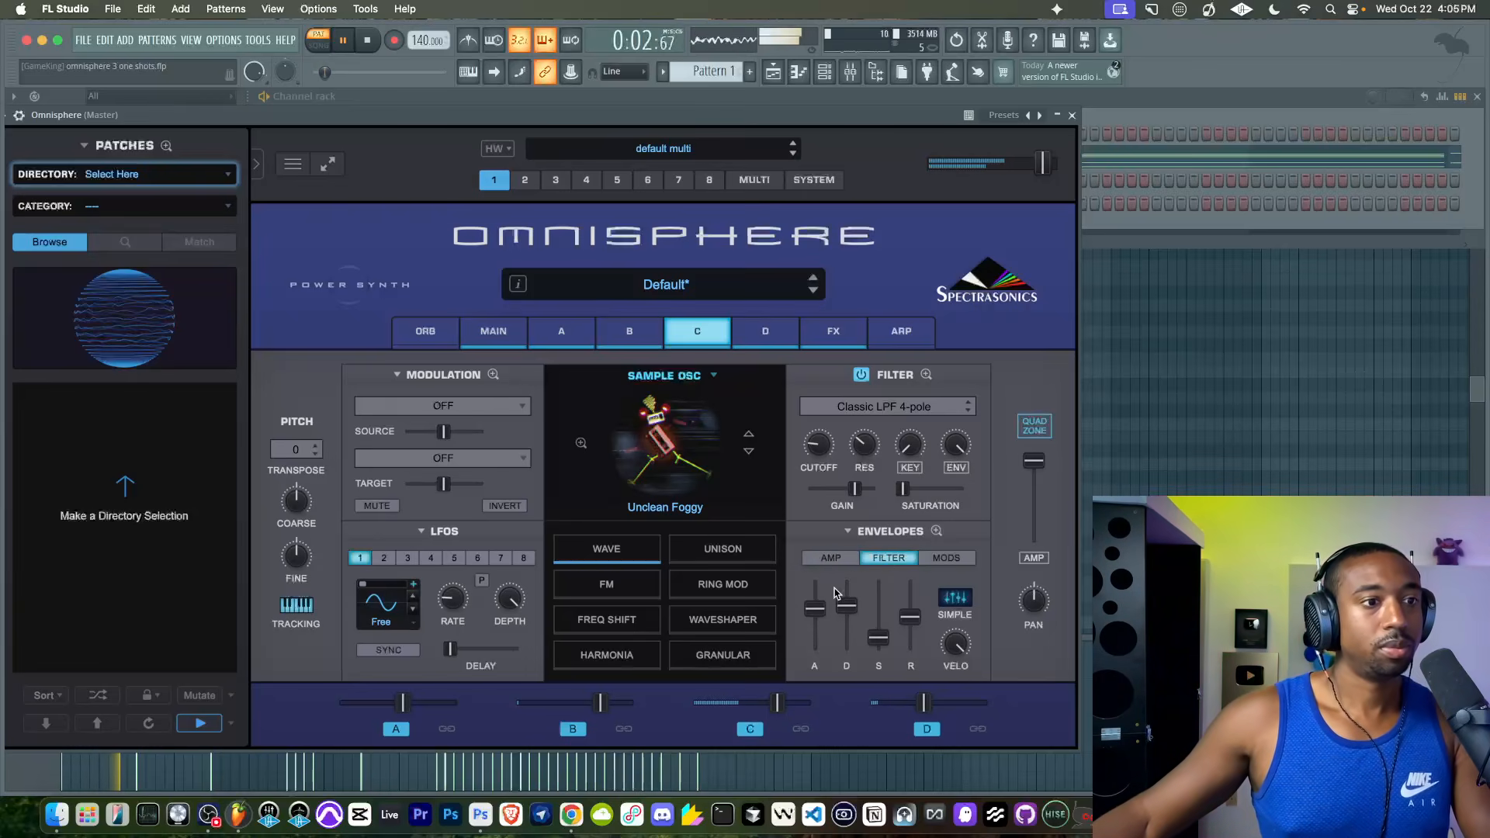
drag(815, 610, 815, 610)
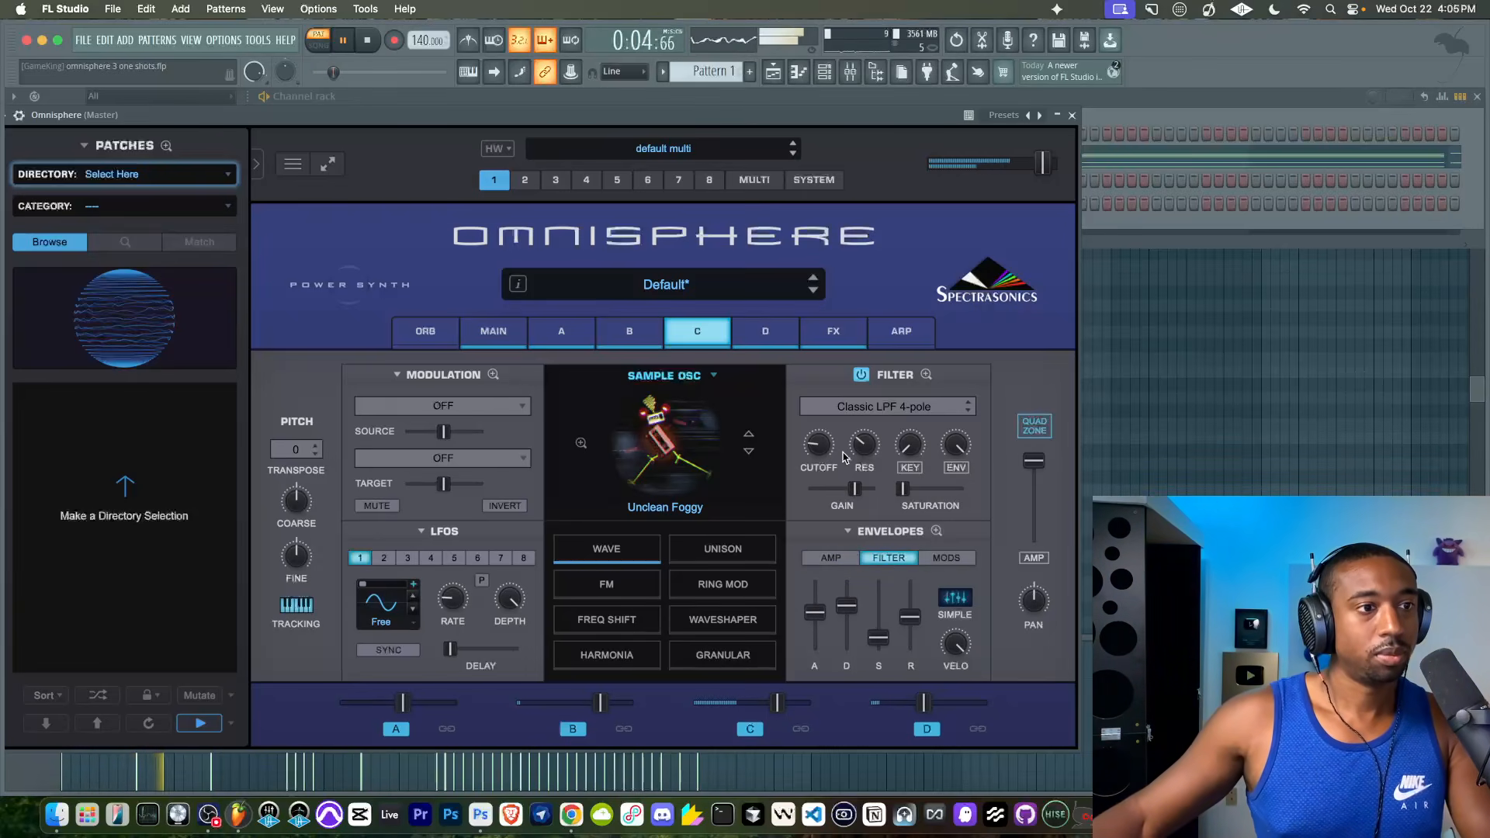
drag(952, 448, 951, 453)
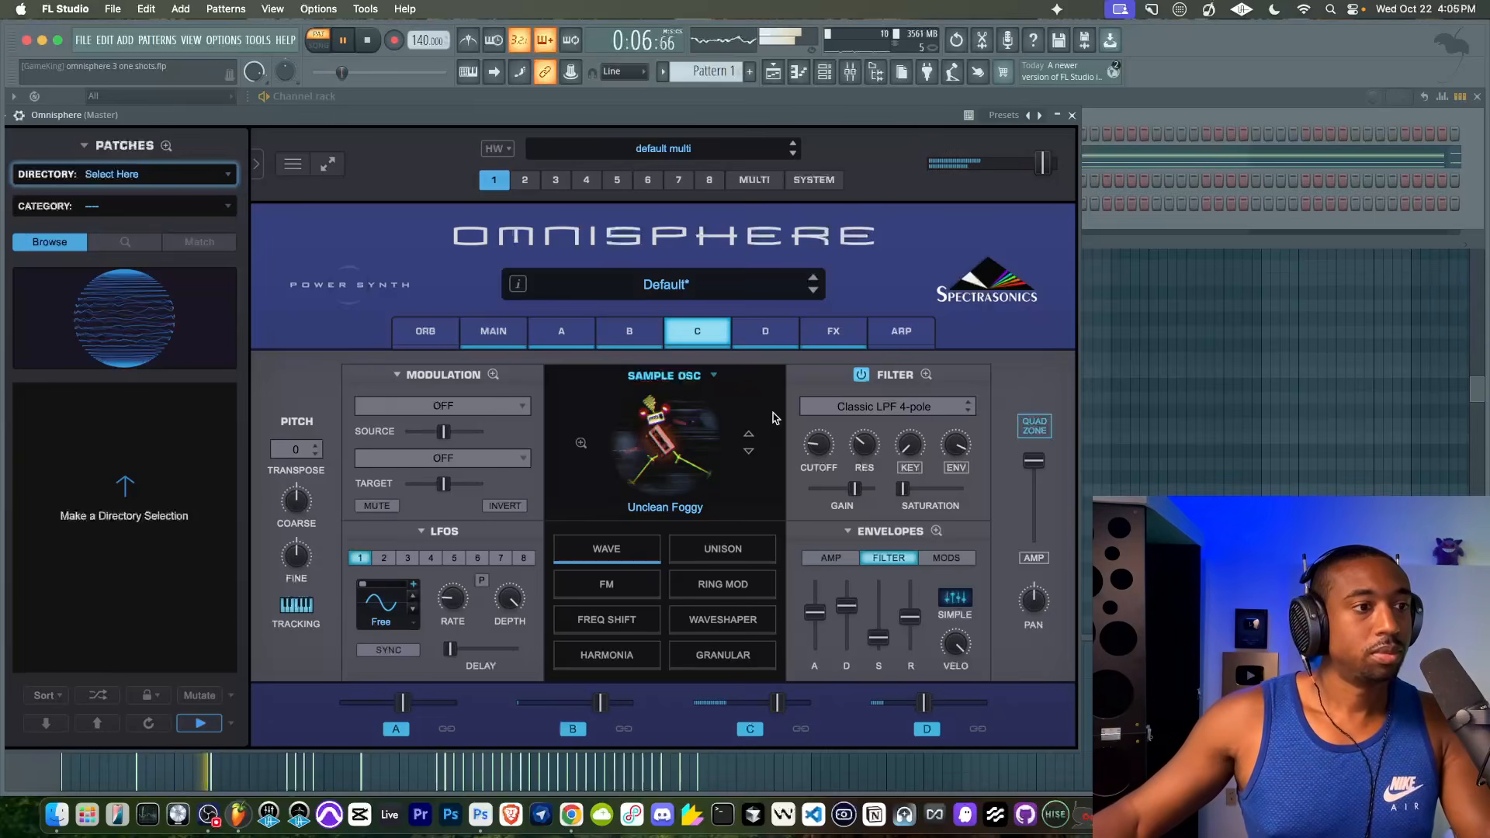
- Enable Unison on layer C's oscillator and raise its Depth to slightly past the middle
click(722, 549)
click(610, 440)
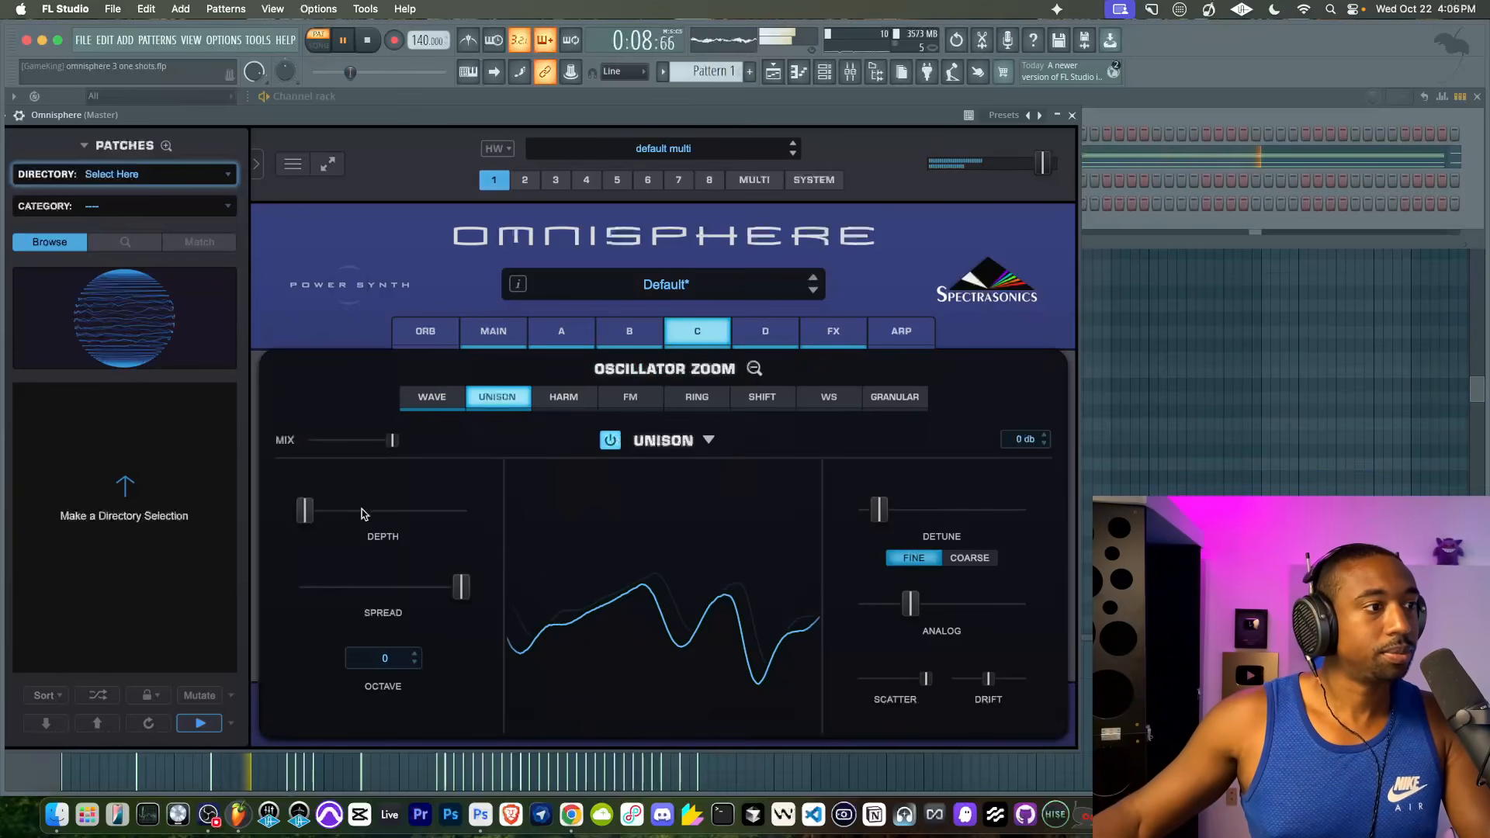
drag(317, 514, 403, 512)
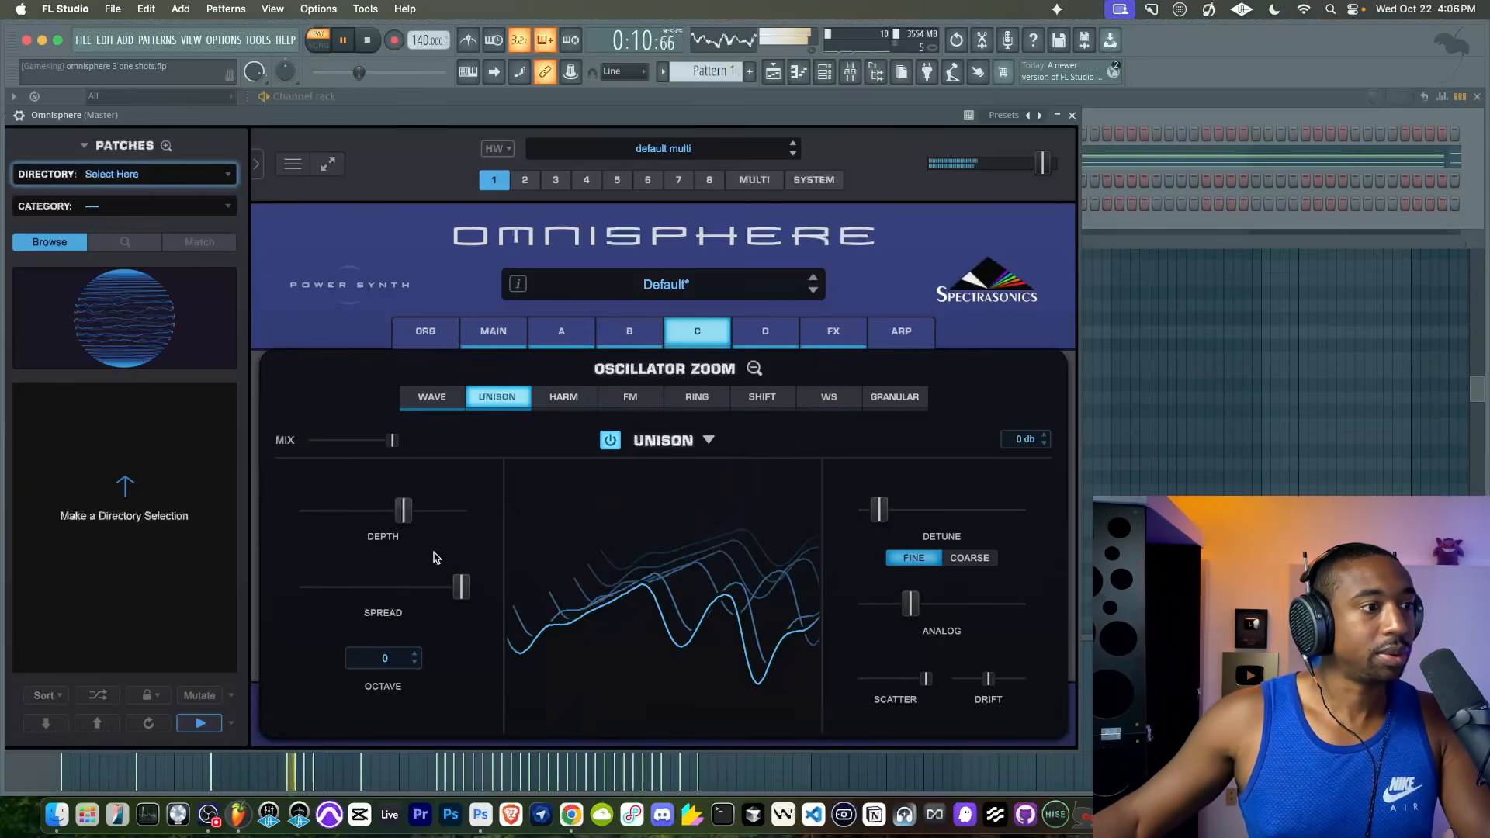
- Lower layer C's Unison Spread to about the middle and raise its fine Detune slightly
drag(461, 587, 389, 587)
drag(889, 520, 908, 512)
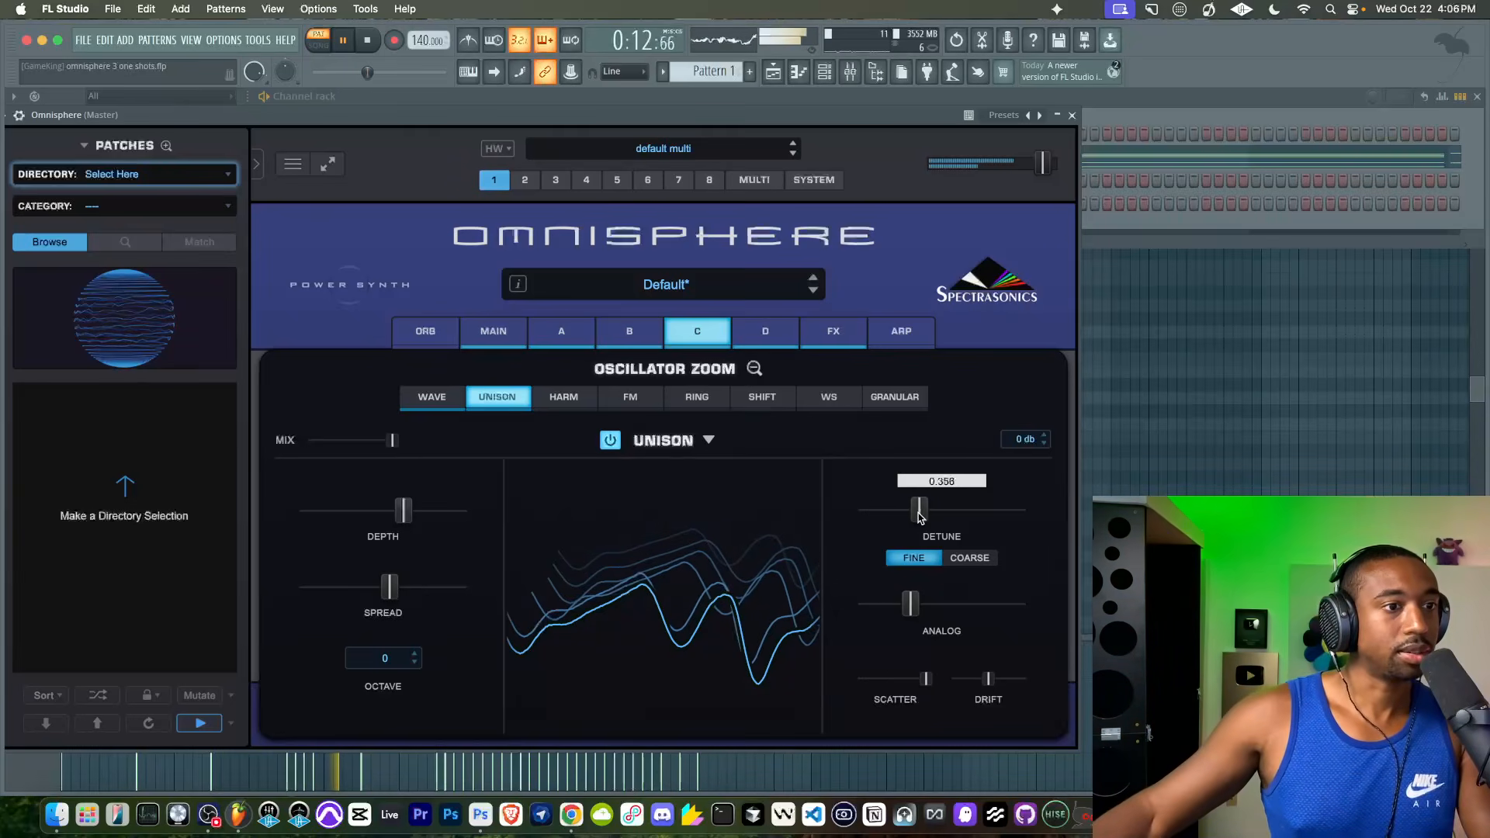
click(707, 436)
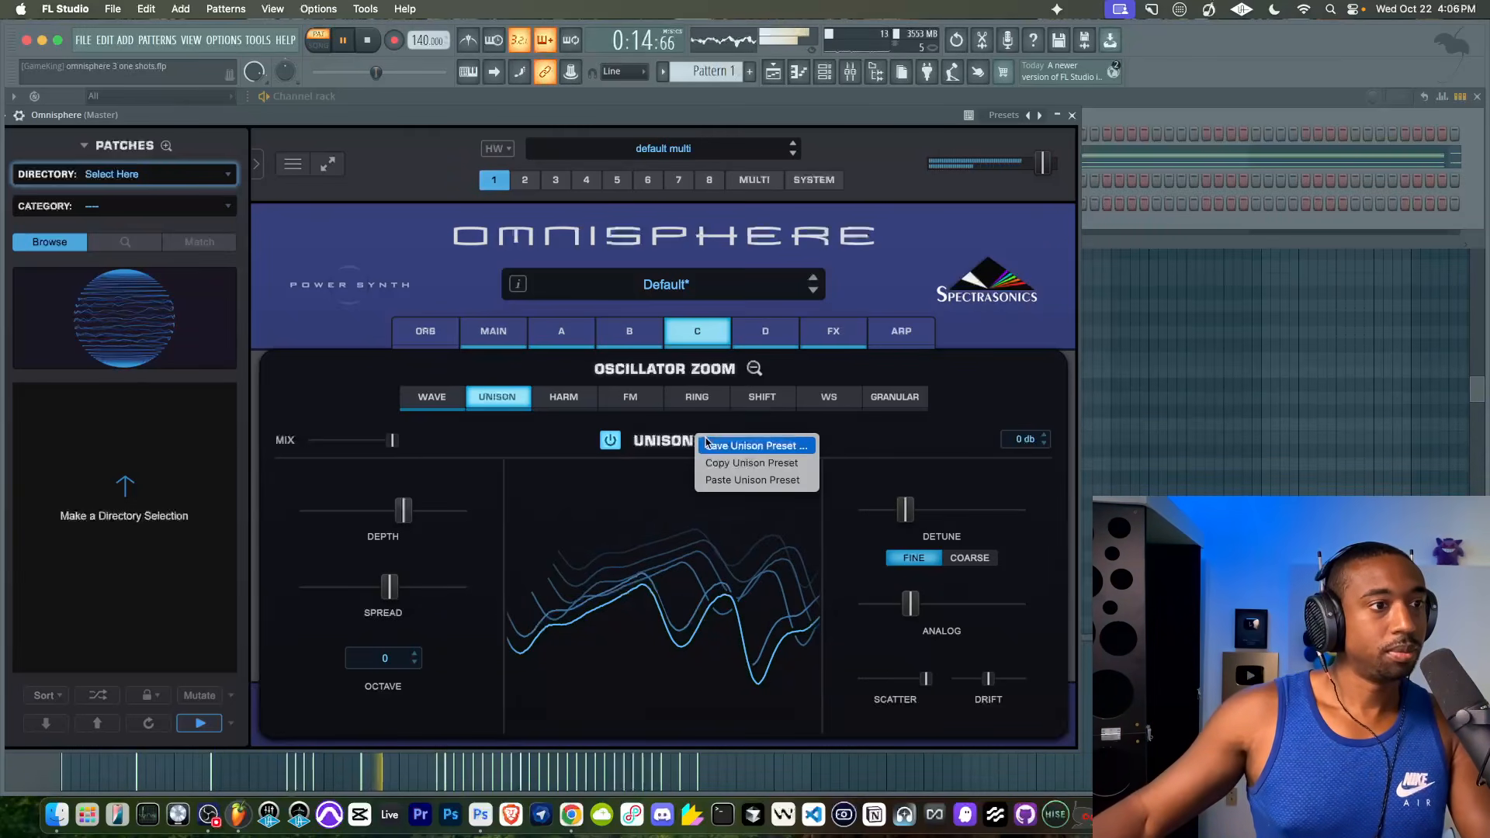
click(975, 428)
click(753, 369)
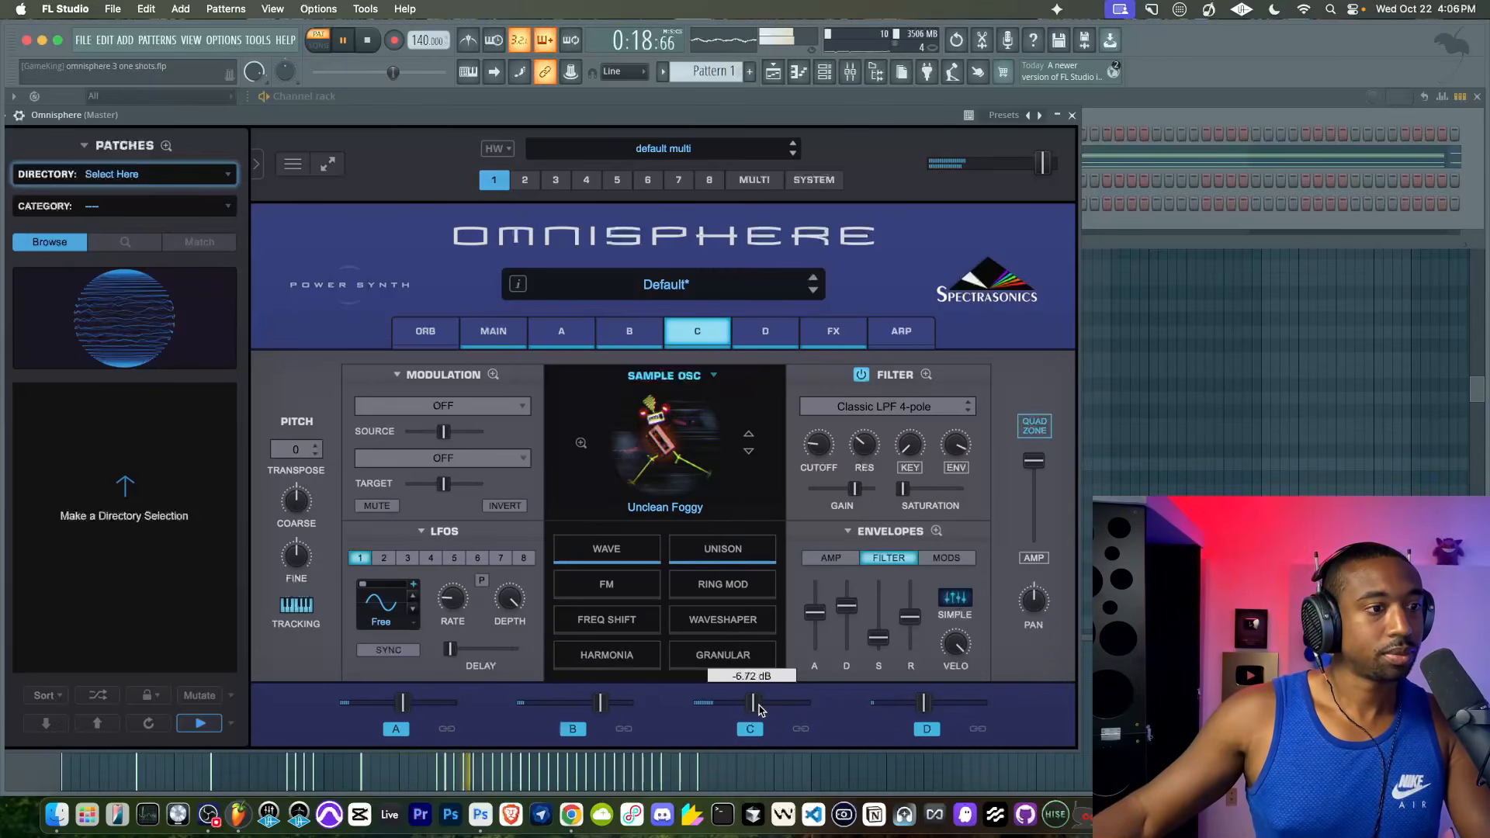
- Look at layer C's empty effects rack and check the patch's signal path options
click(823, 341)
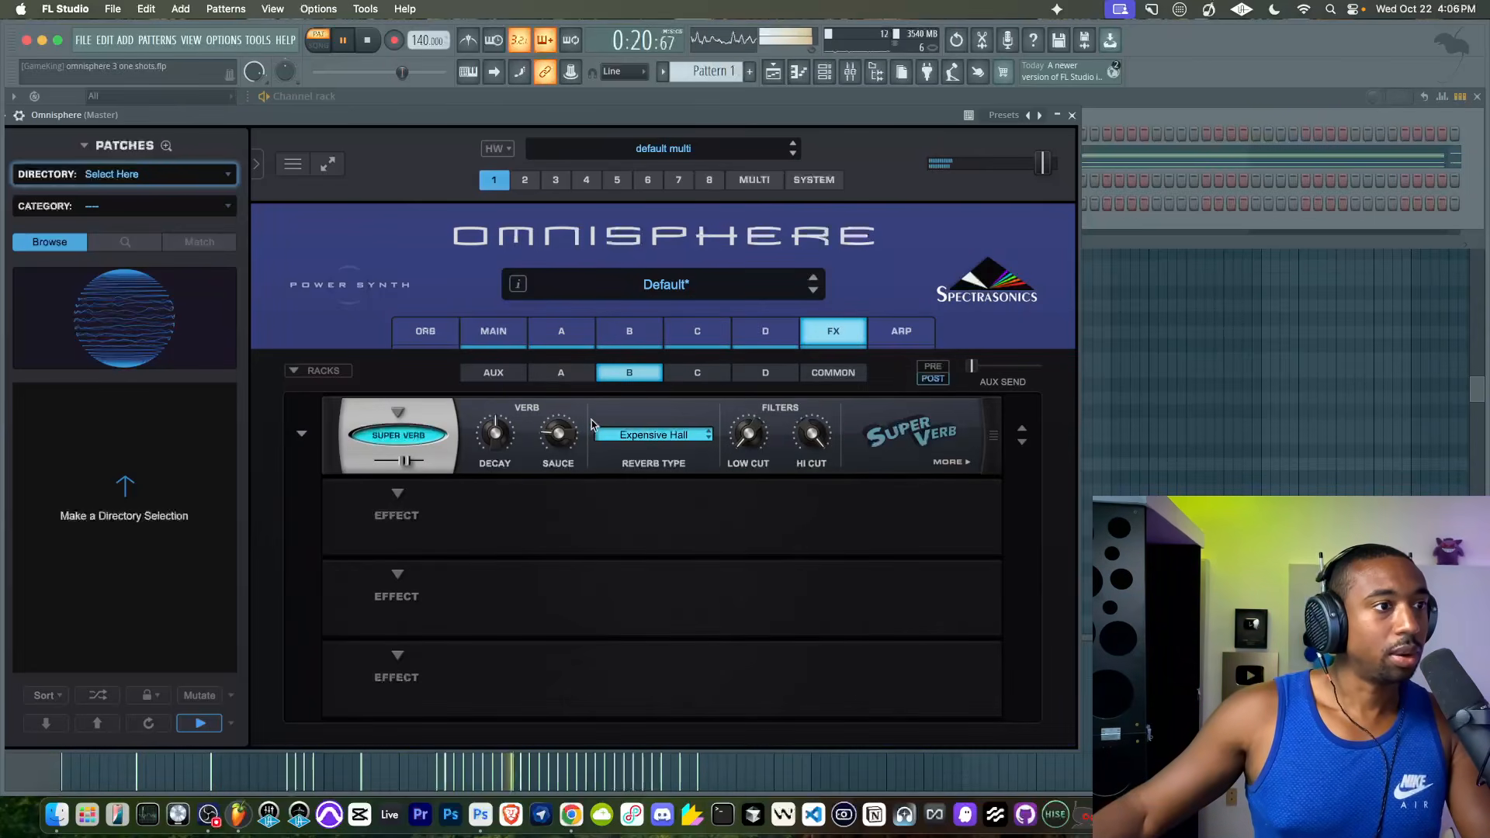
click(677, 375)
click(400, 414)
click(707, 405)
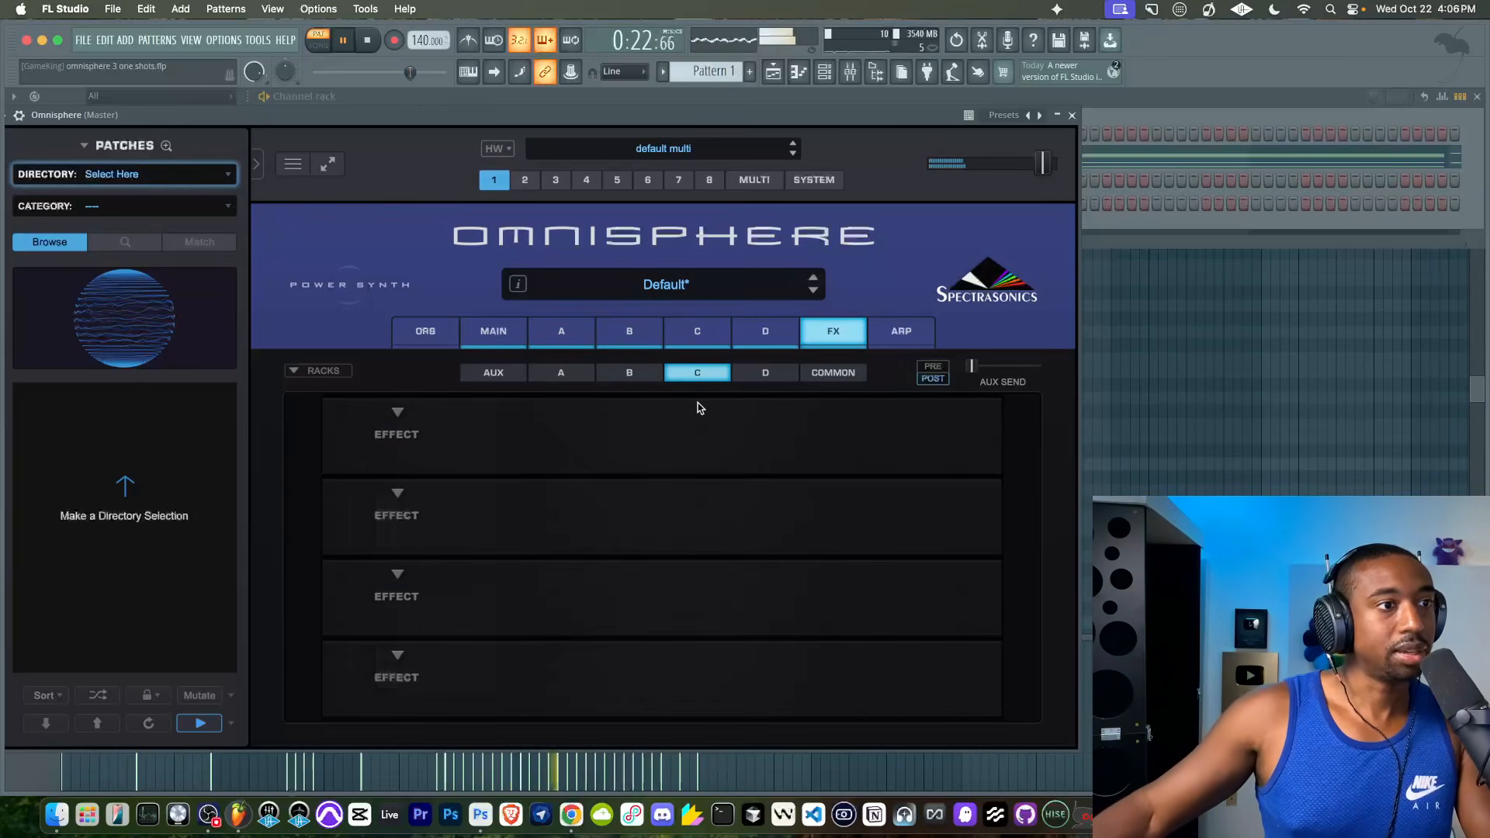
click(495, 335)
click(335, 534)
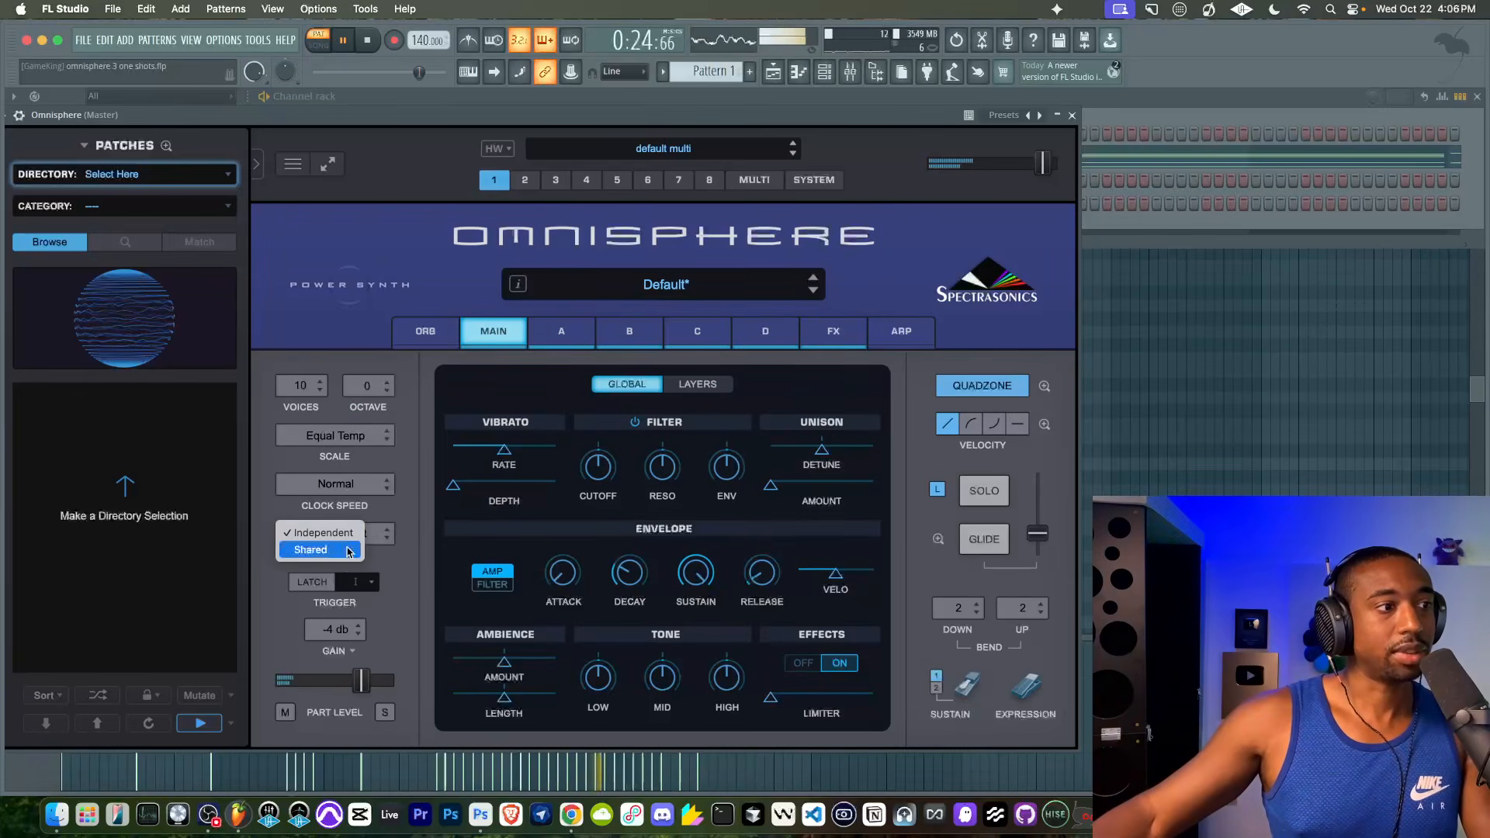
click(830, 341)
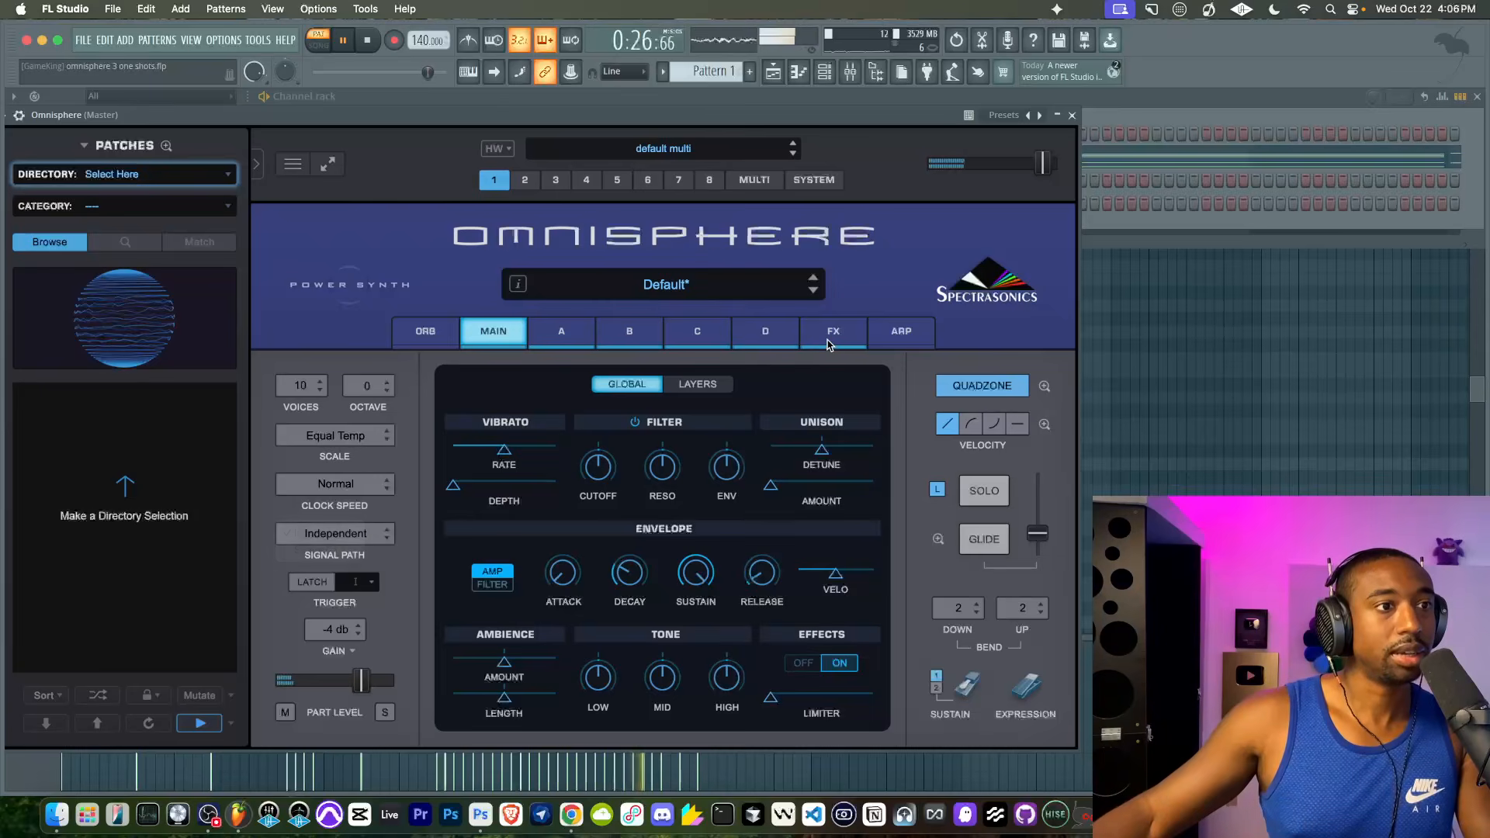
- Add an Optical Leveling Amp to the first effect slot of layer C's rack and adjust its Peak and Gain
click(831, 342)
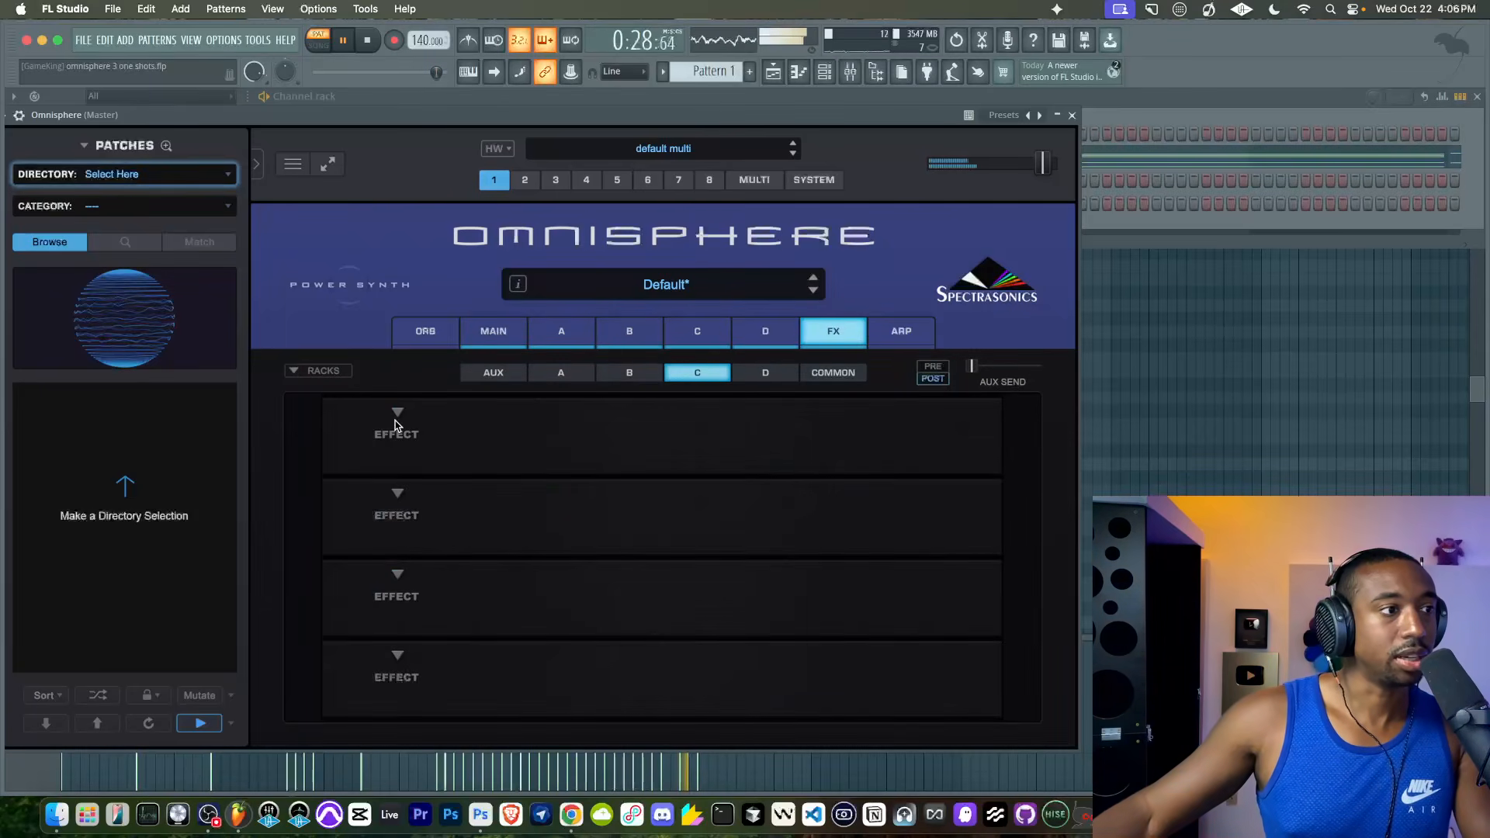
click(397, 423)
mouse_move(447, 437)
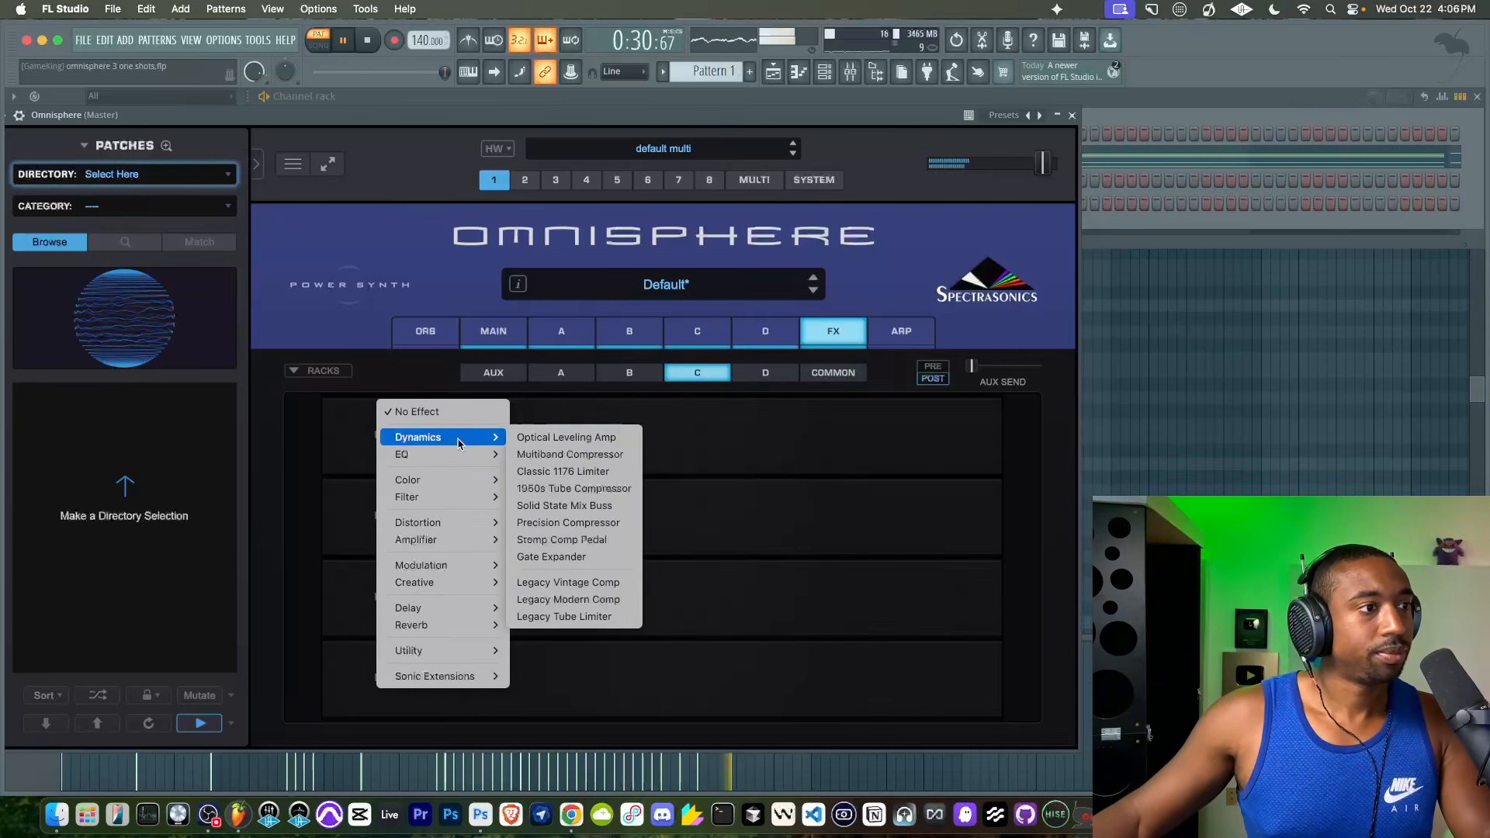
click(556, 442)
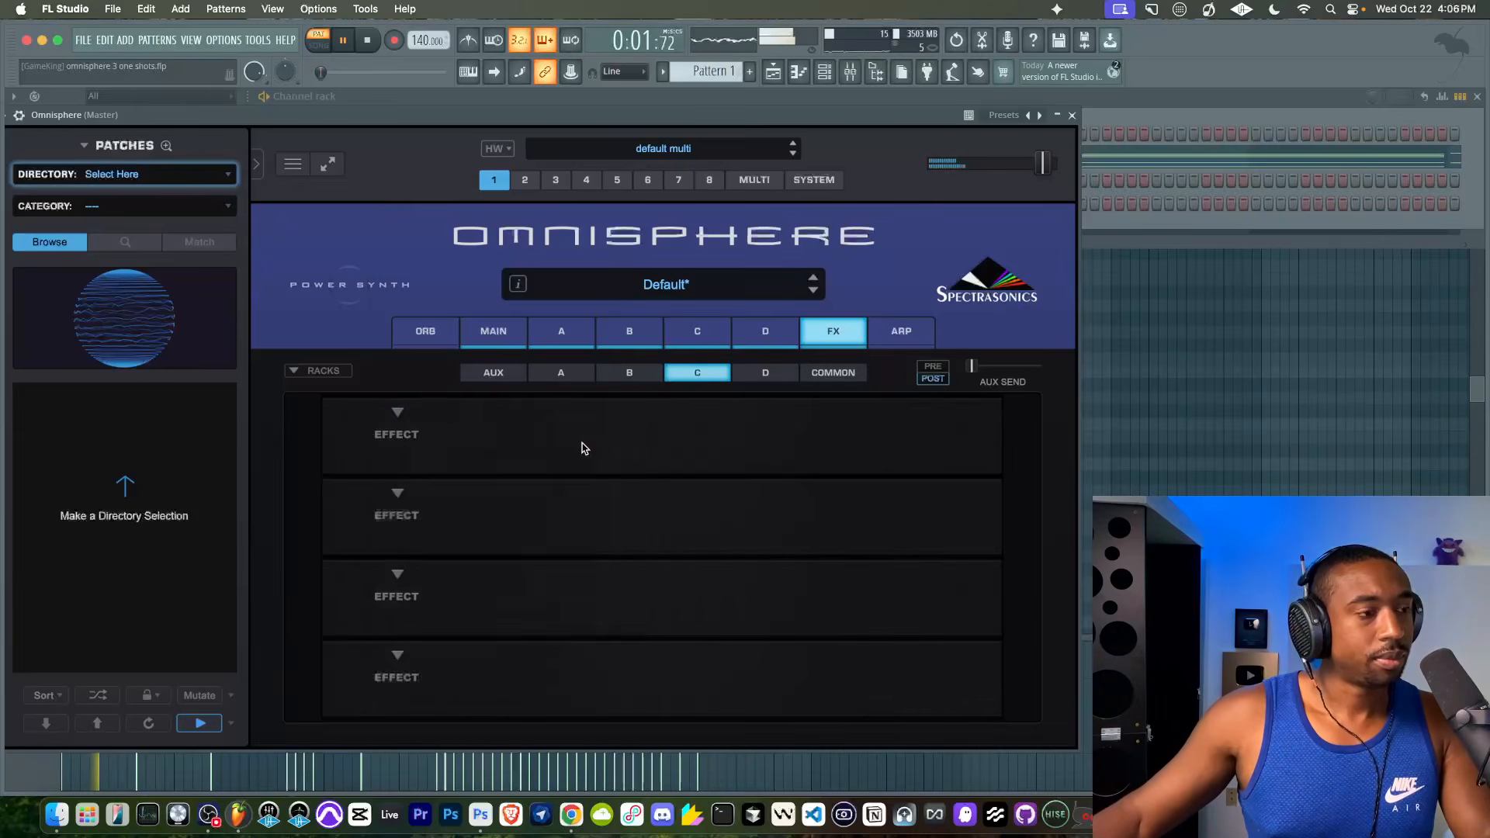
drag(804, 440, 805, 419)
drag(567, 437, 570, 425)
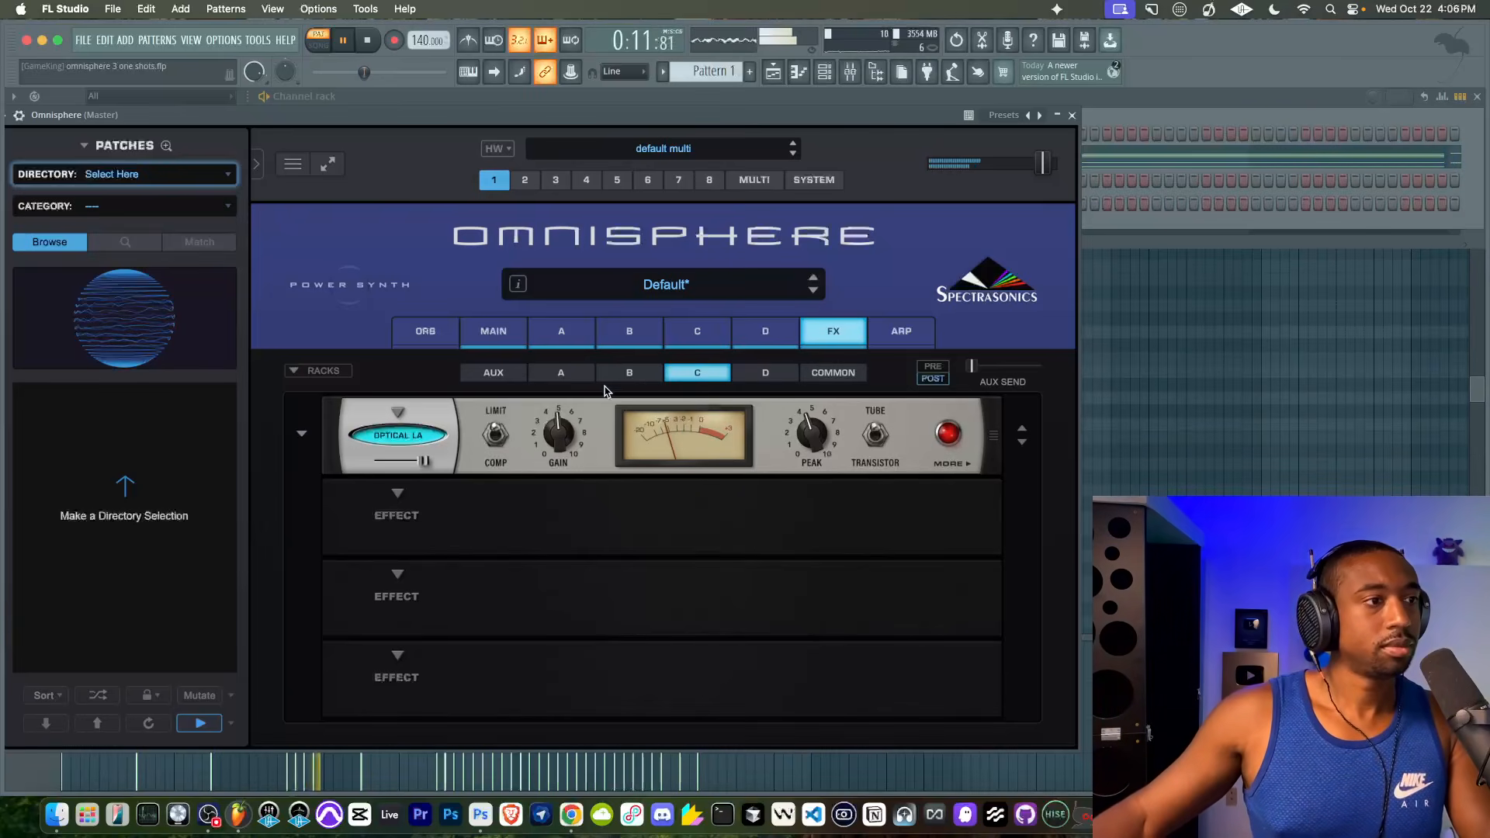
- Switch layer D's filter to the Jupiter HPF 1-pole highpass and raise its cutoff moderately
click(756, 344)
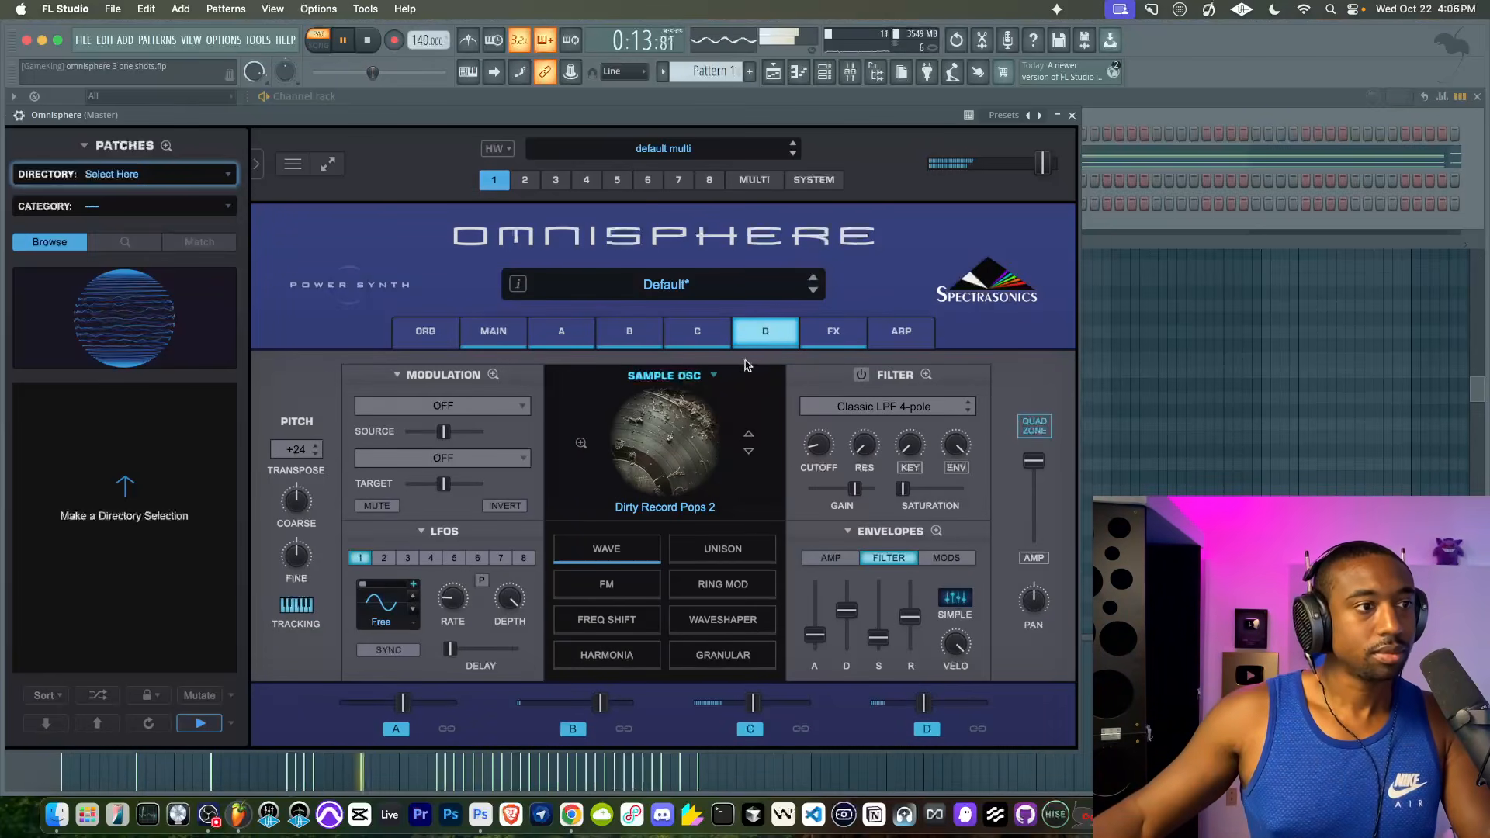
click(875, 404)
mouse_move(962, 482)
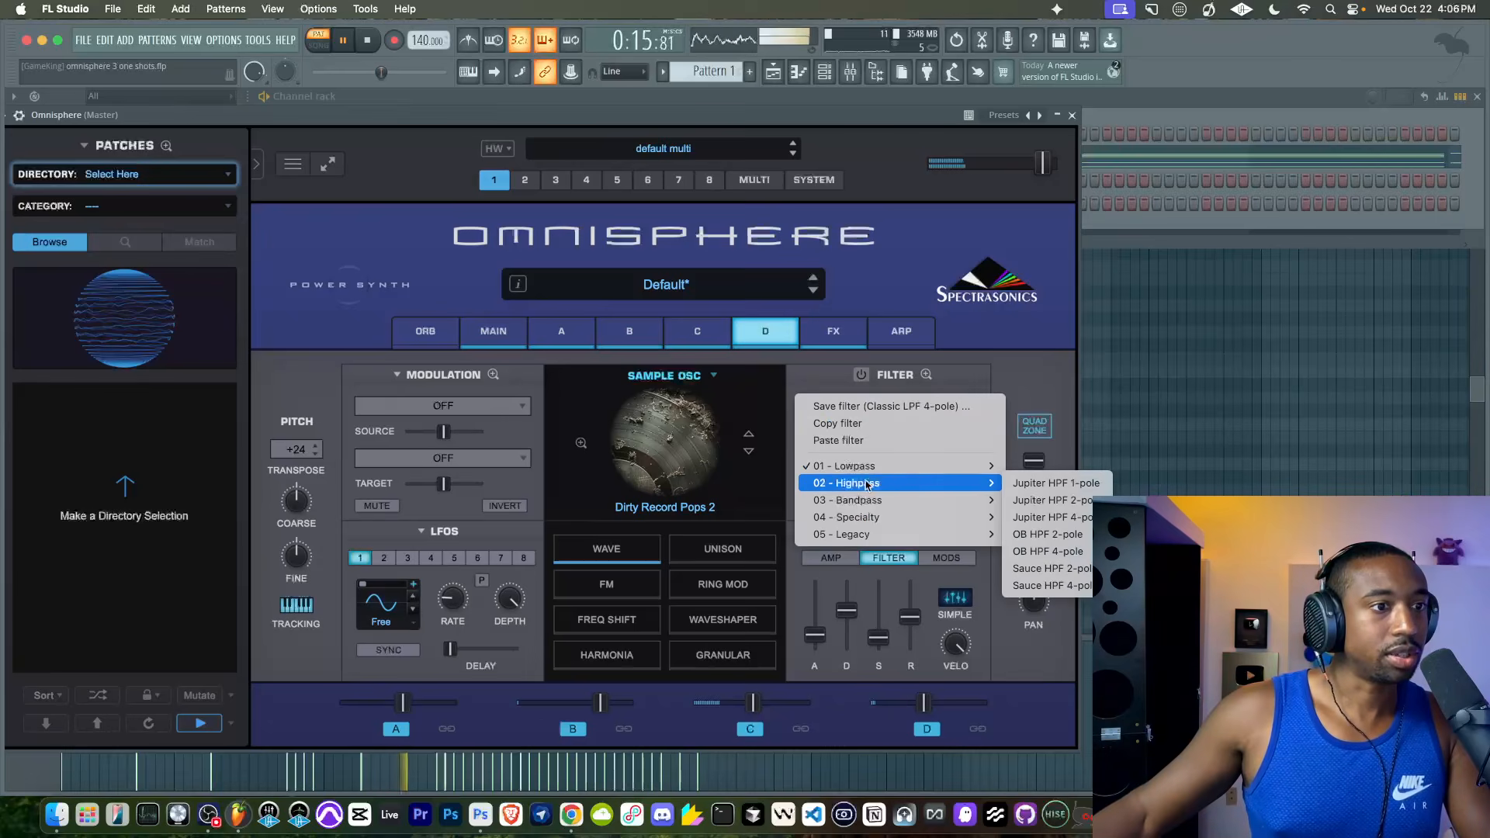
click(1047, 482)
drag(819, 450, 825, 401)
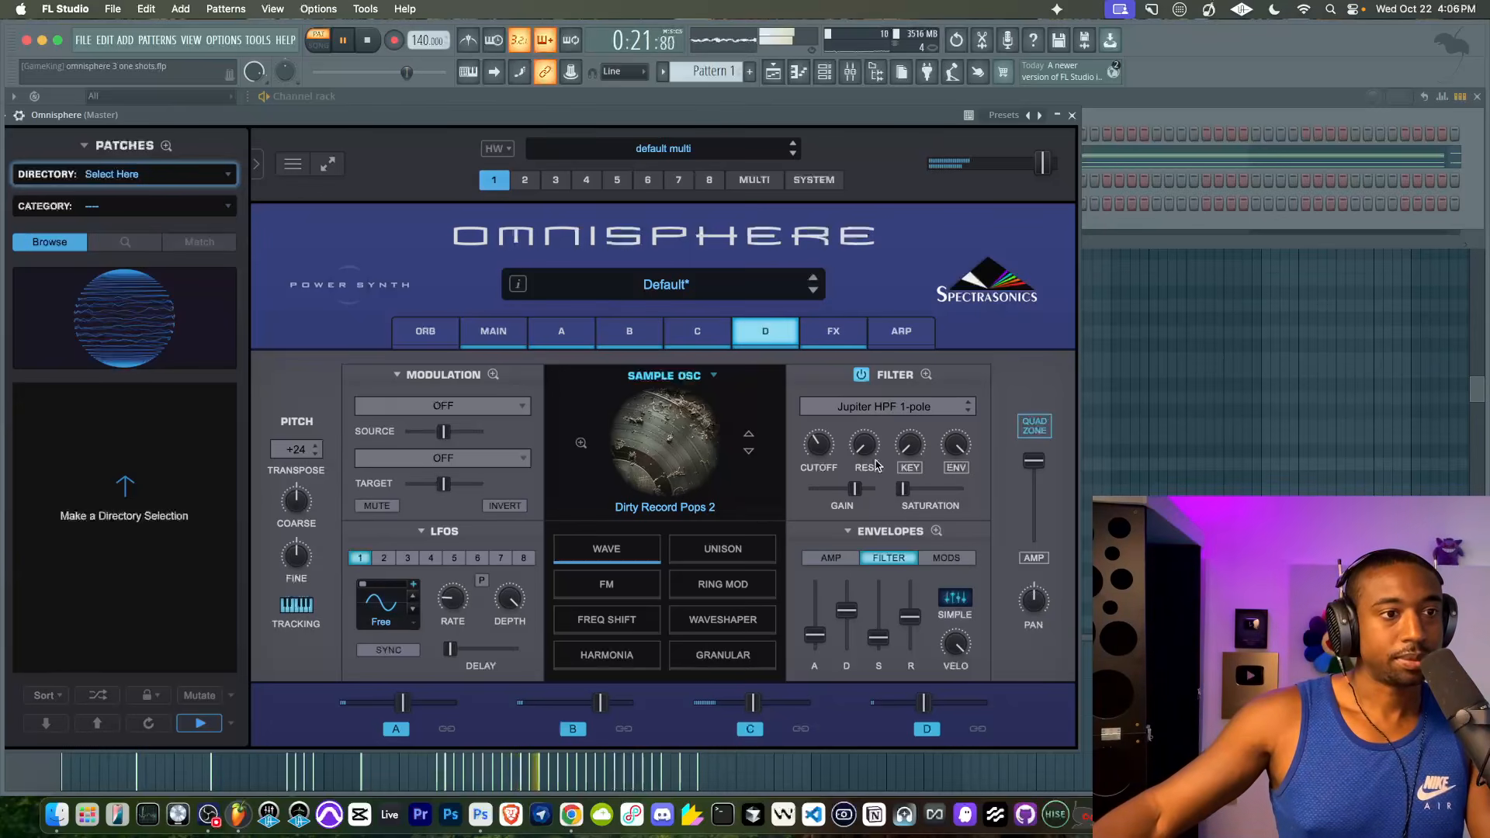
- Raise layer D's filter gain slightly and bring its saturation up to just below the middle
drag(854, 489, 939, 494)
drag(940, 494, 865, 493)
click(931, 493)
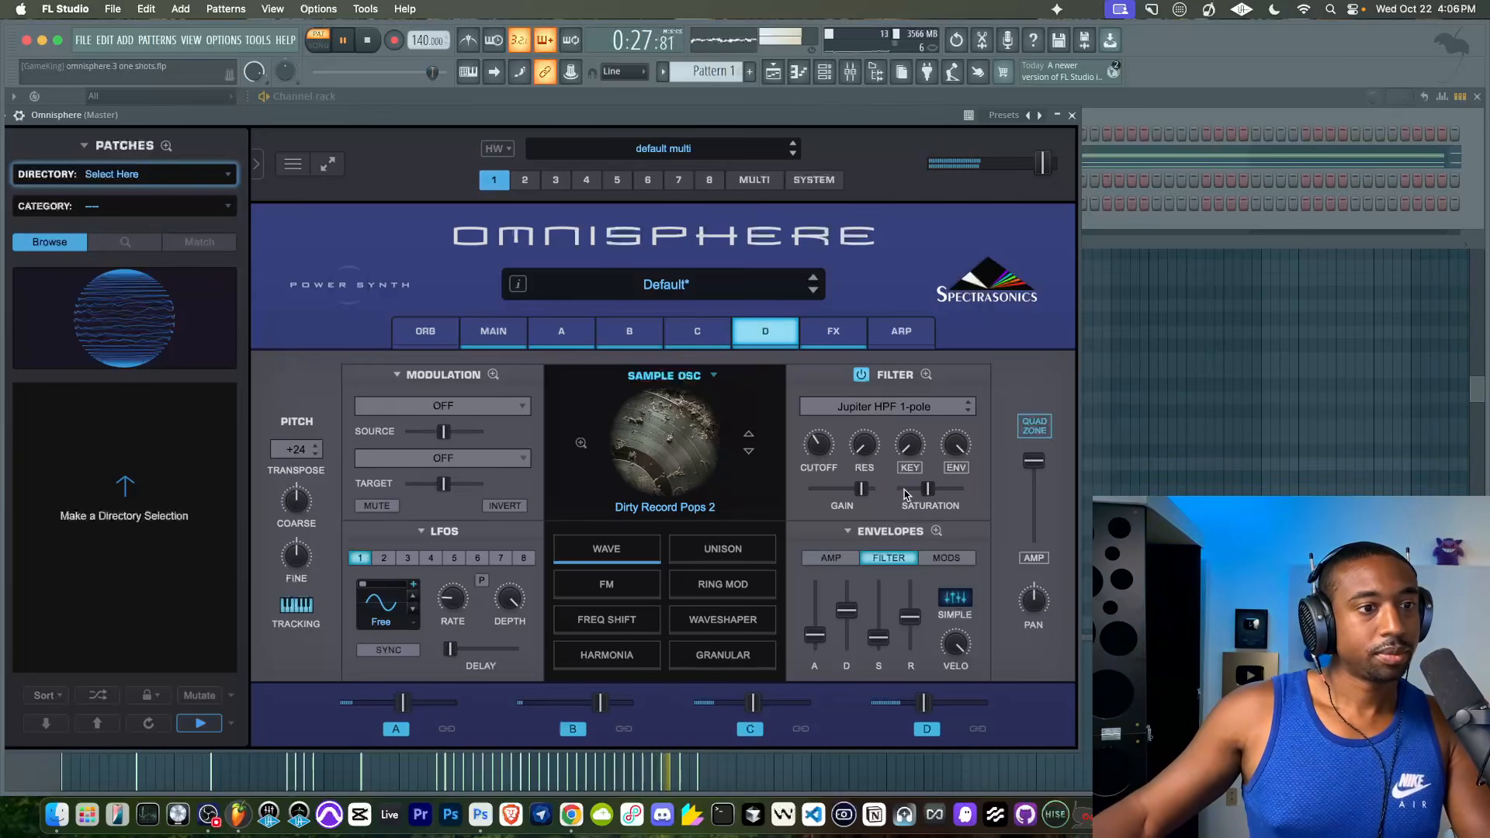
- Modulate layer D's Pan with LFO1, setting the source amount to maximum and the target to minimum, and raise the filter cutoff to the middle
right_click(1033, 598)
mouse_move(1073, 635)
click(1260, 574)
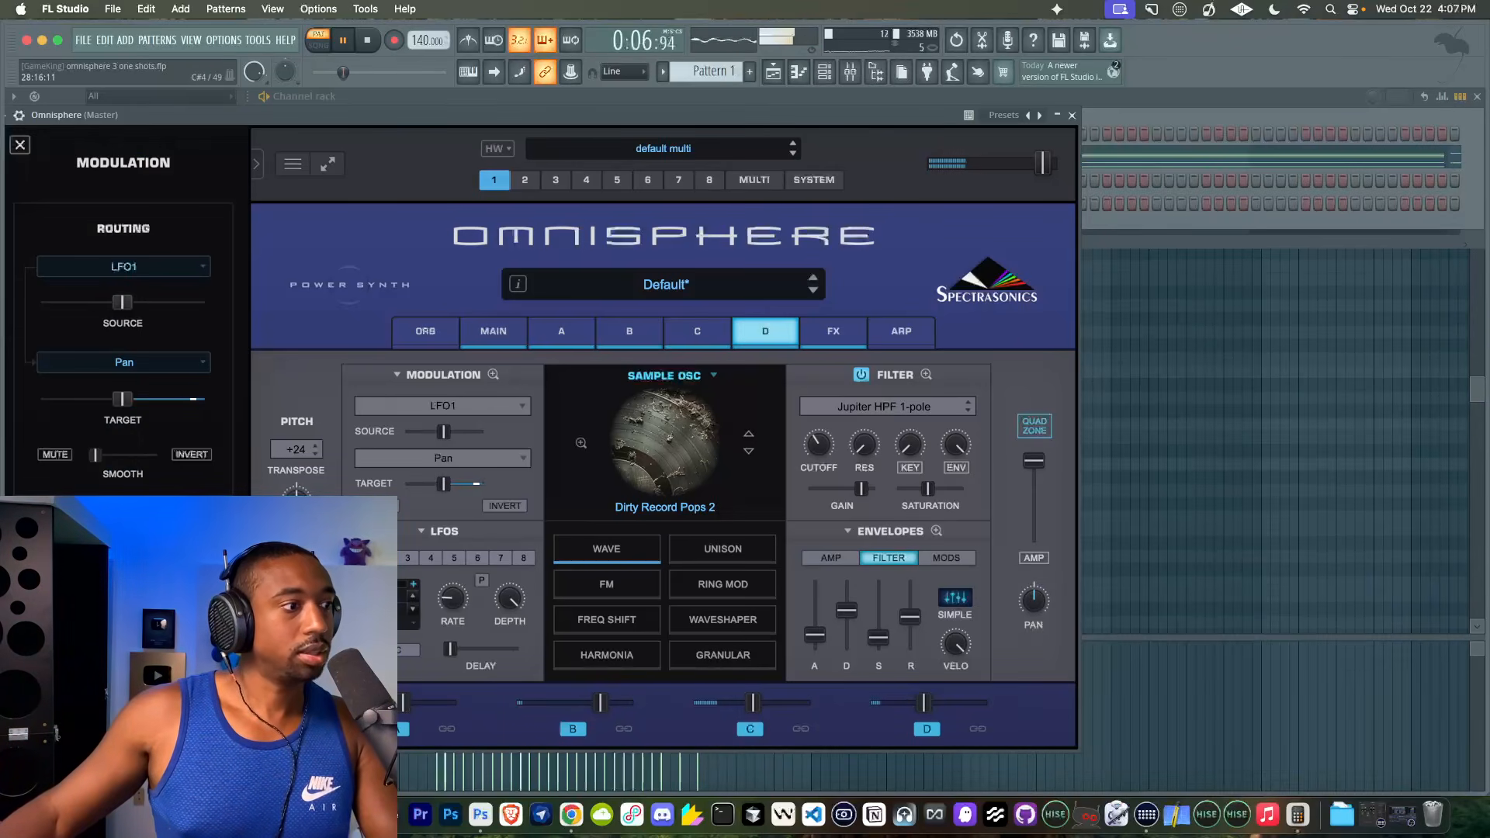
drag(122, 399, 46, 399)
drag(122, 302, 224, 313)
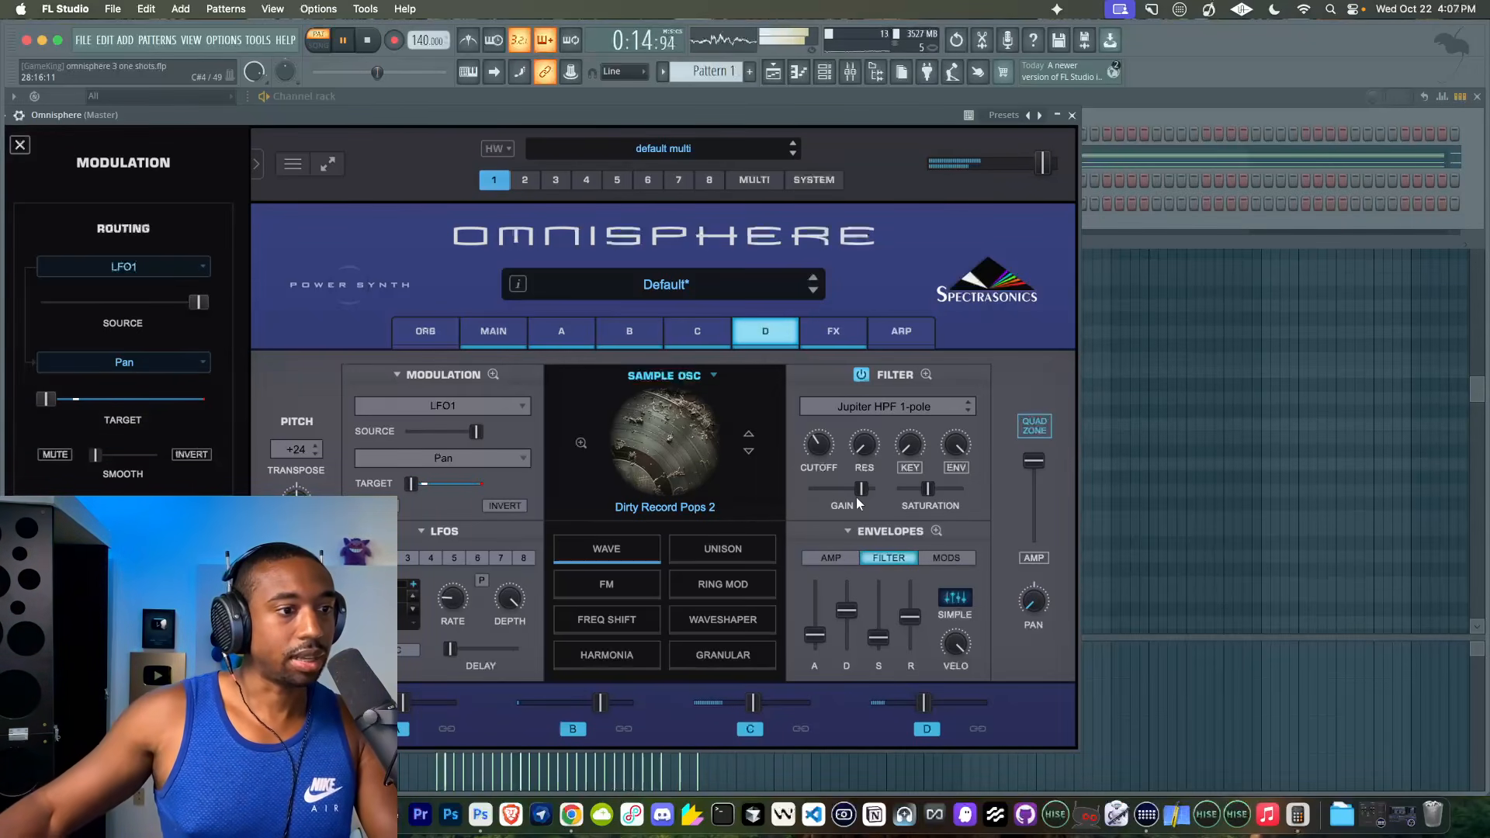
mouse_move(820, 444)
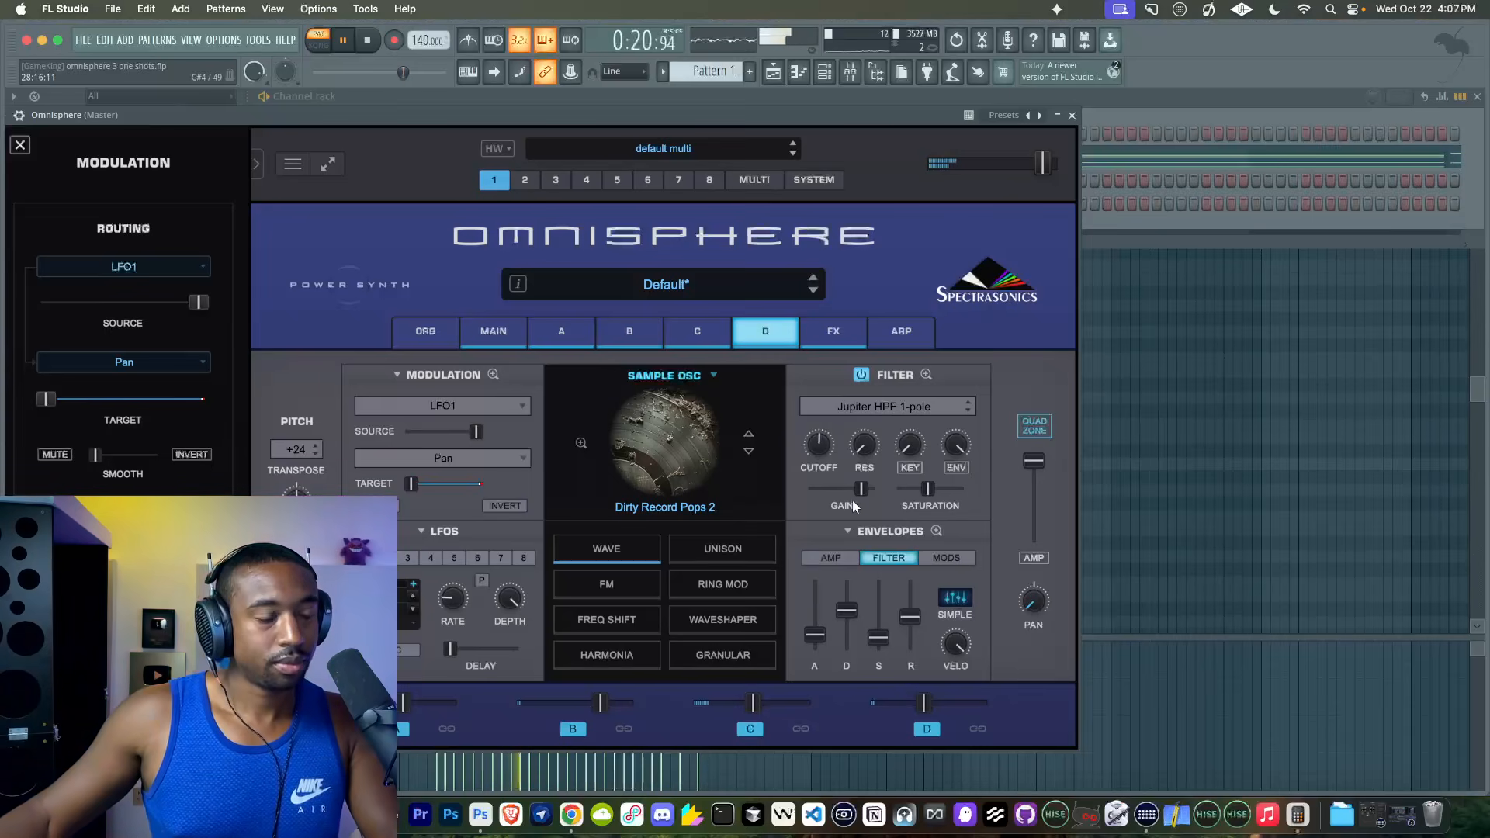
- Add a Legacy PRO-Verb reverb to the first effect slot of layer D's rack
click(832, 330)
click(751, 372)
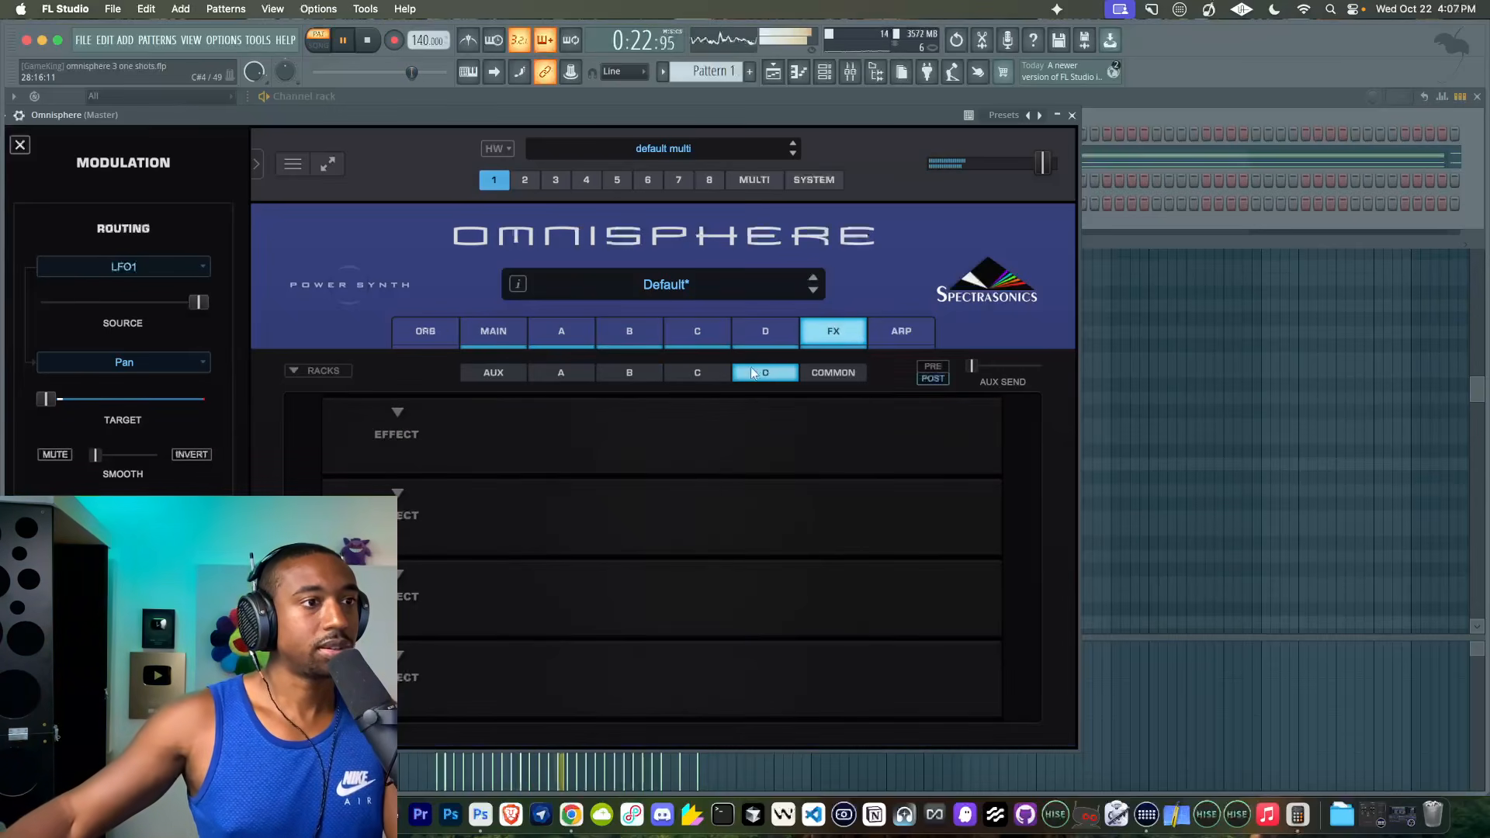
click(404, 415)
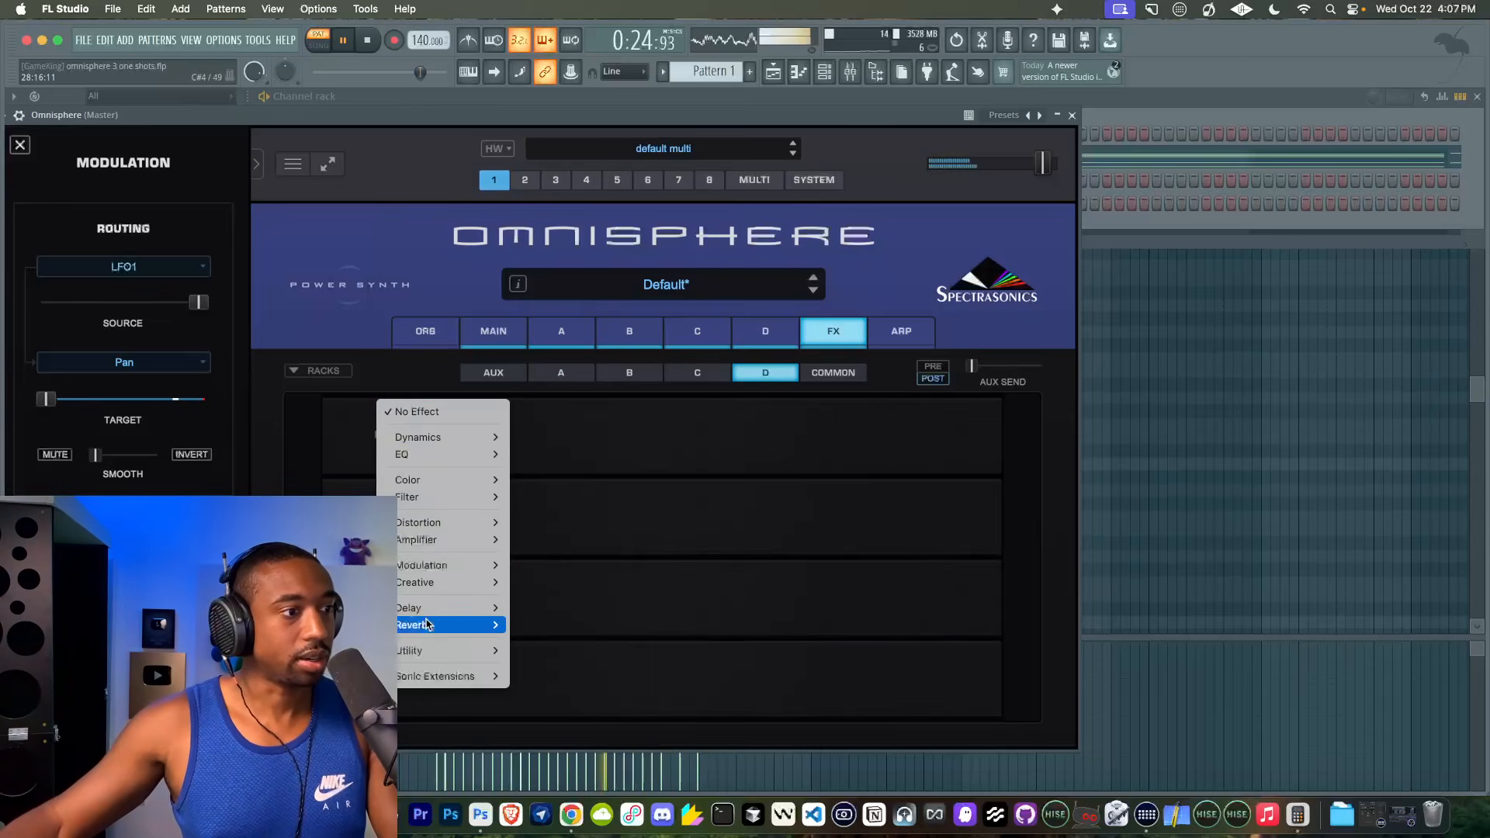
mouse_move(427, 624)
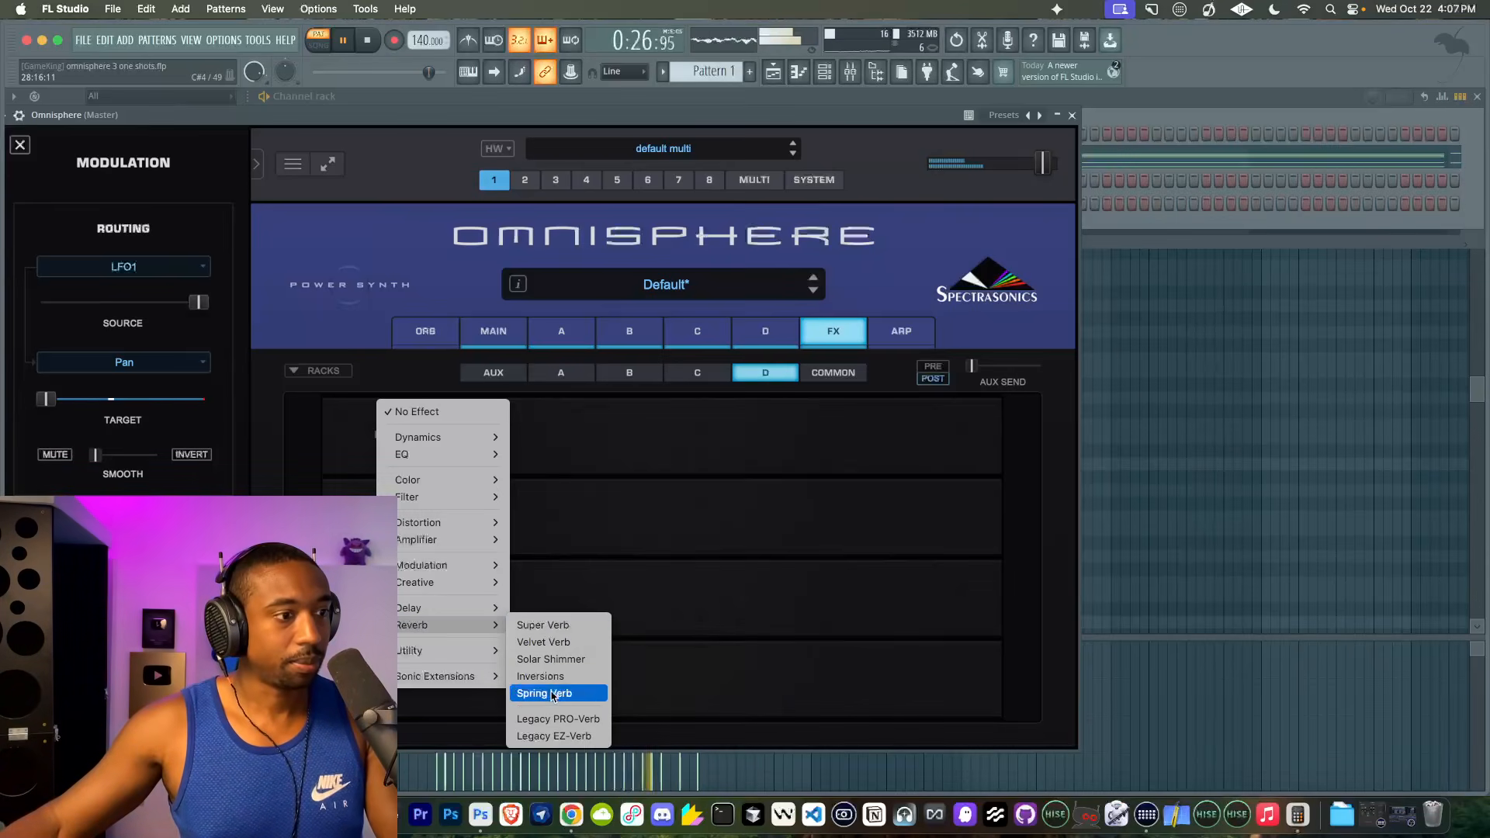
click(547, 719)
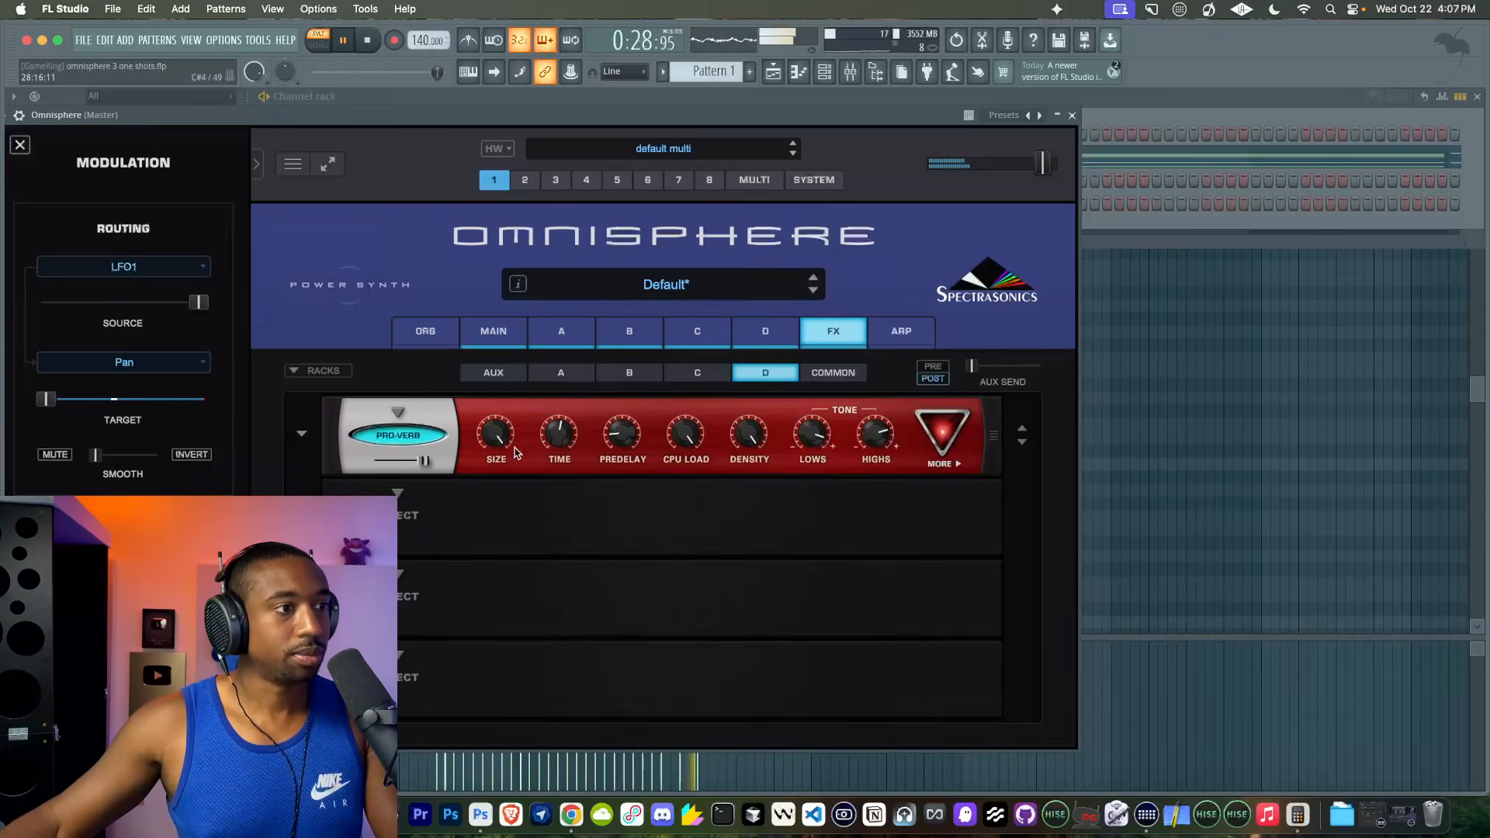
- Turn the PRO-Verb's Size, Predelay and Time down to their minimum
drag(503, 435, 482, 594)
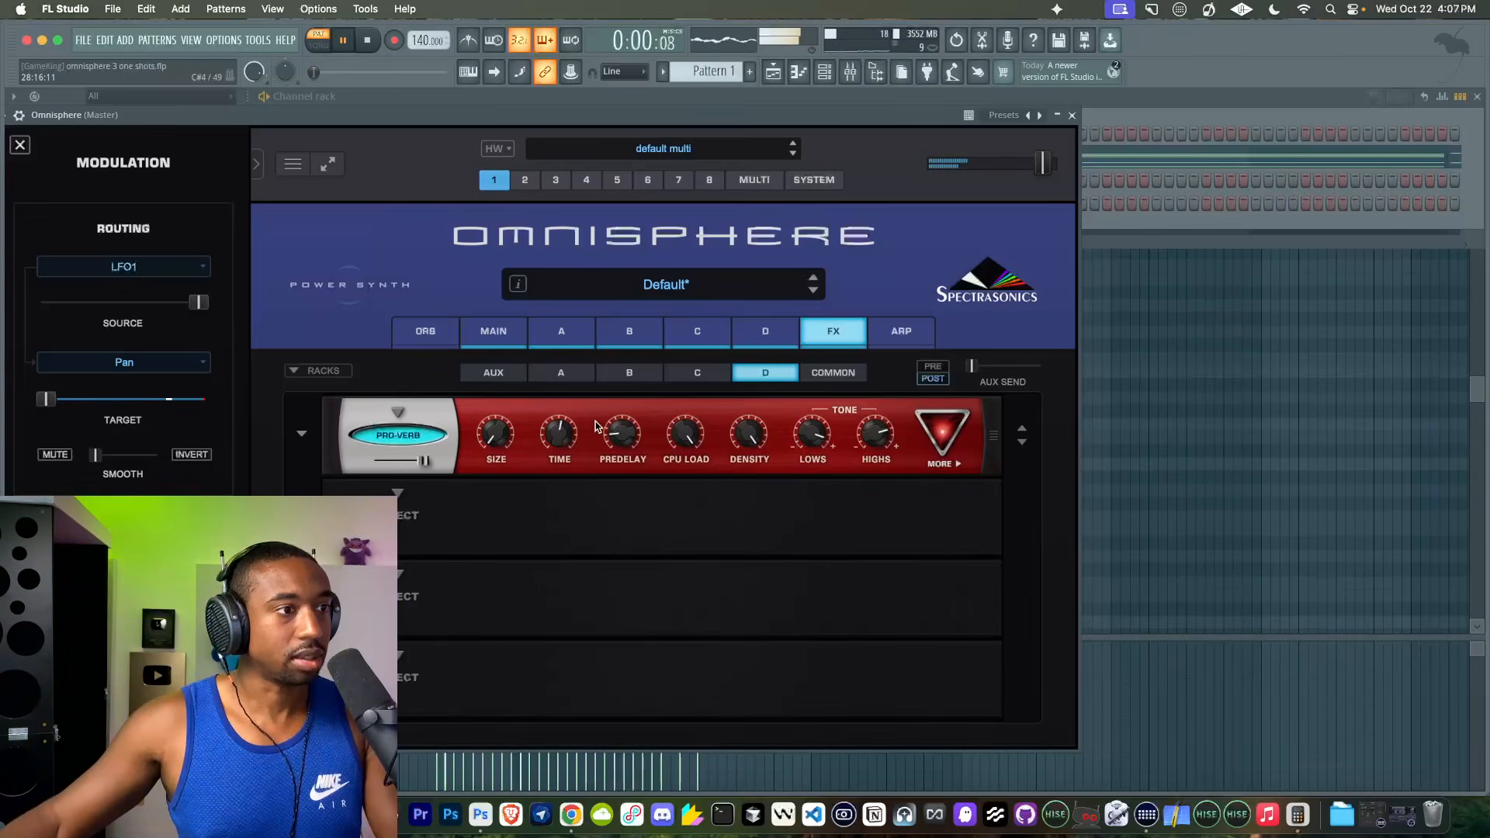
drag(615, 439, 594, 512)
drag(565, 428, 538, 527)
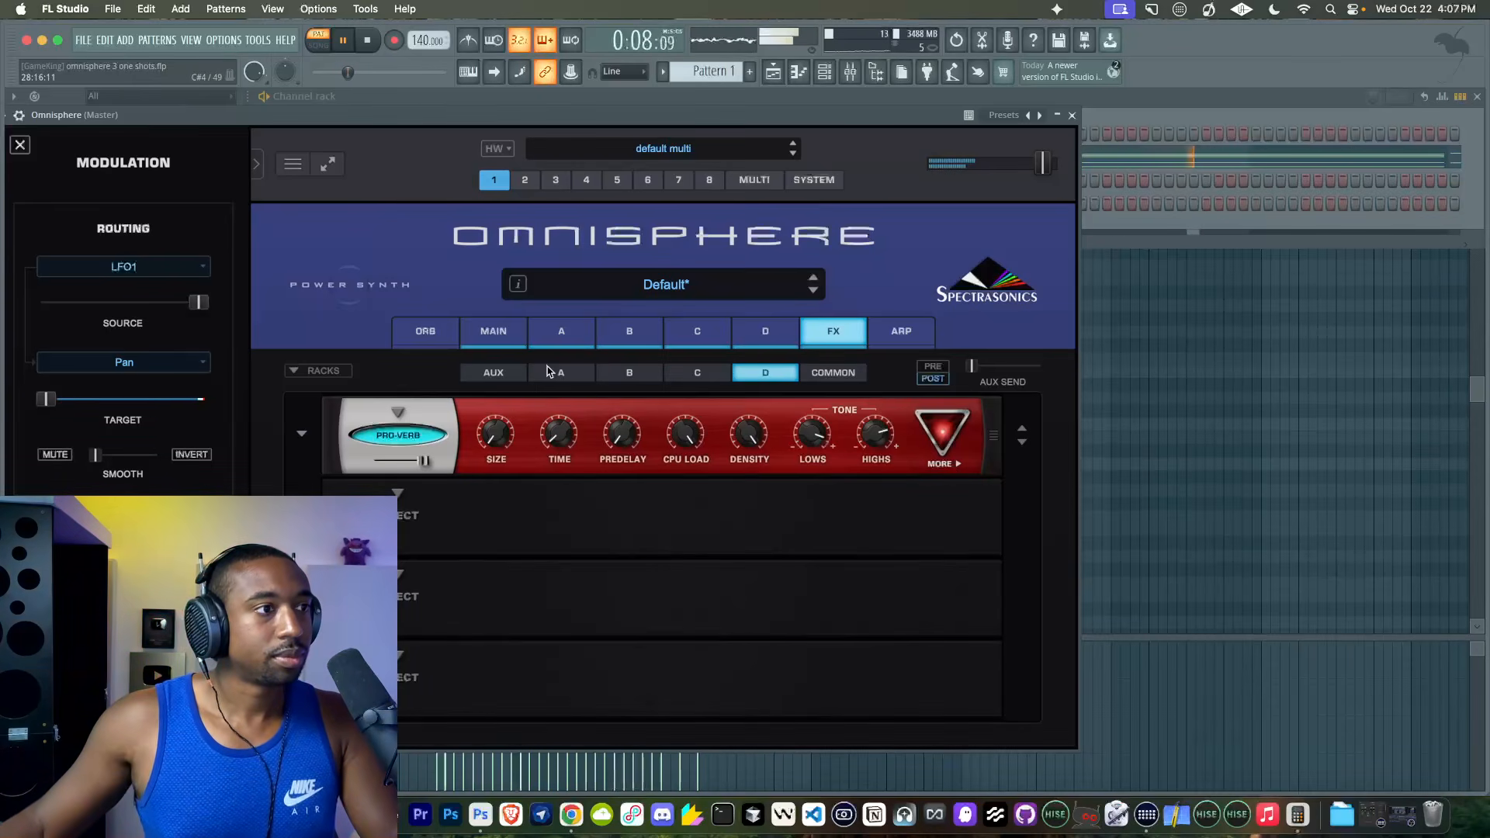
- Lower layer D's amp level to about the middle
click(561, 331)
click(833, 330)
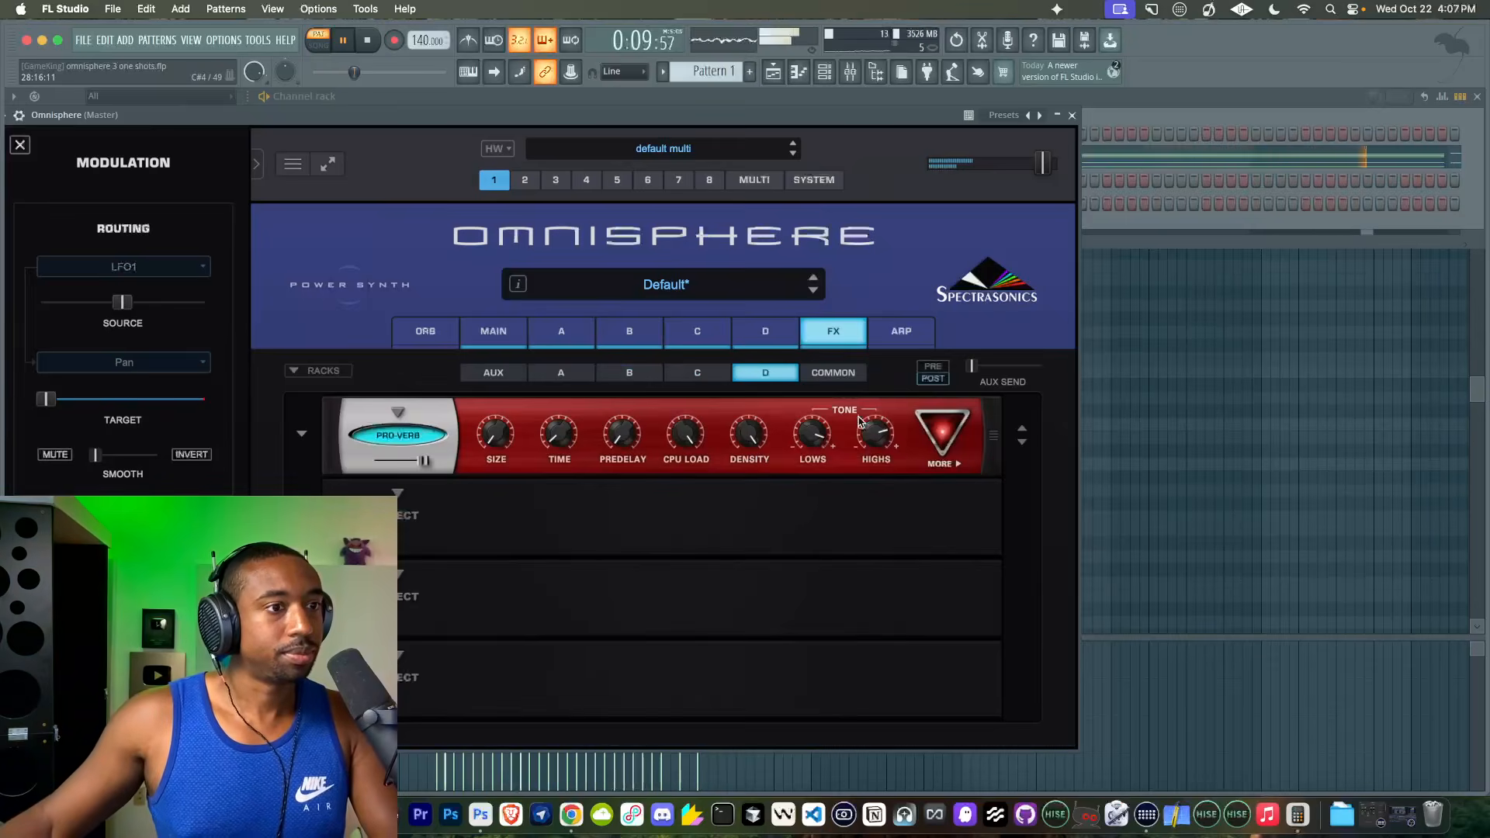
click(741, 333)
mouse_move(818, 448)
mouse_down()
mouse_move(803, 467)
mouse_move(811, 442)
mouse_up()
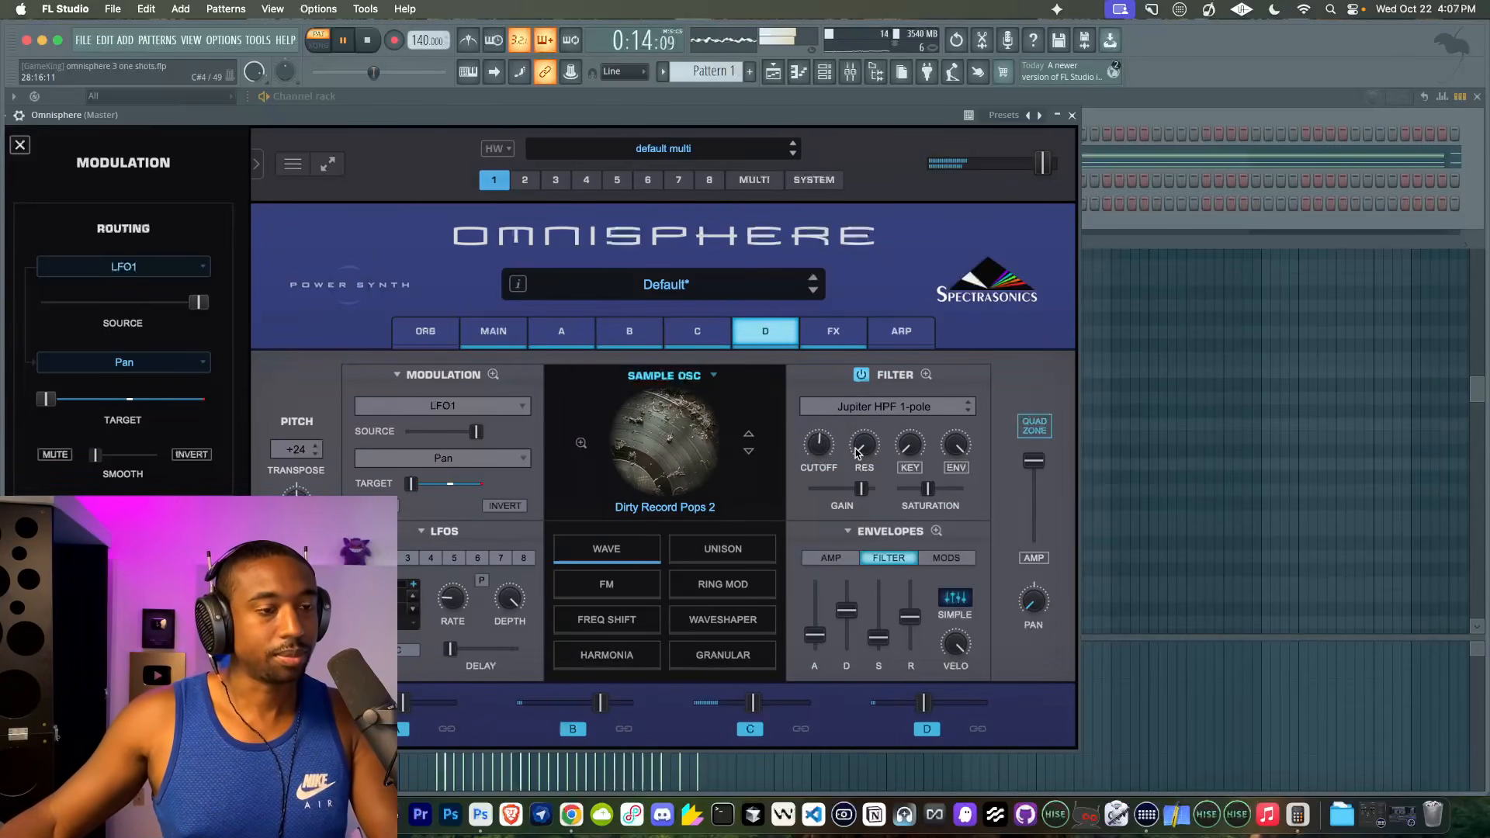
click(648, 332)
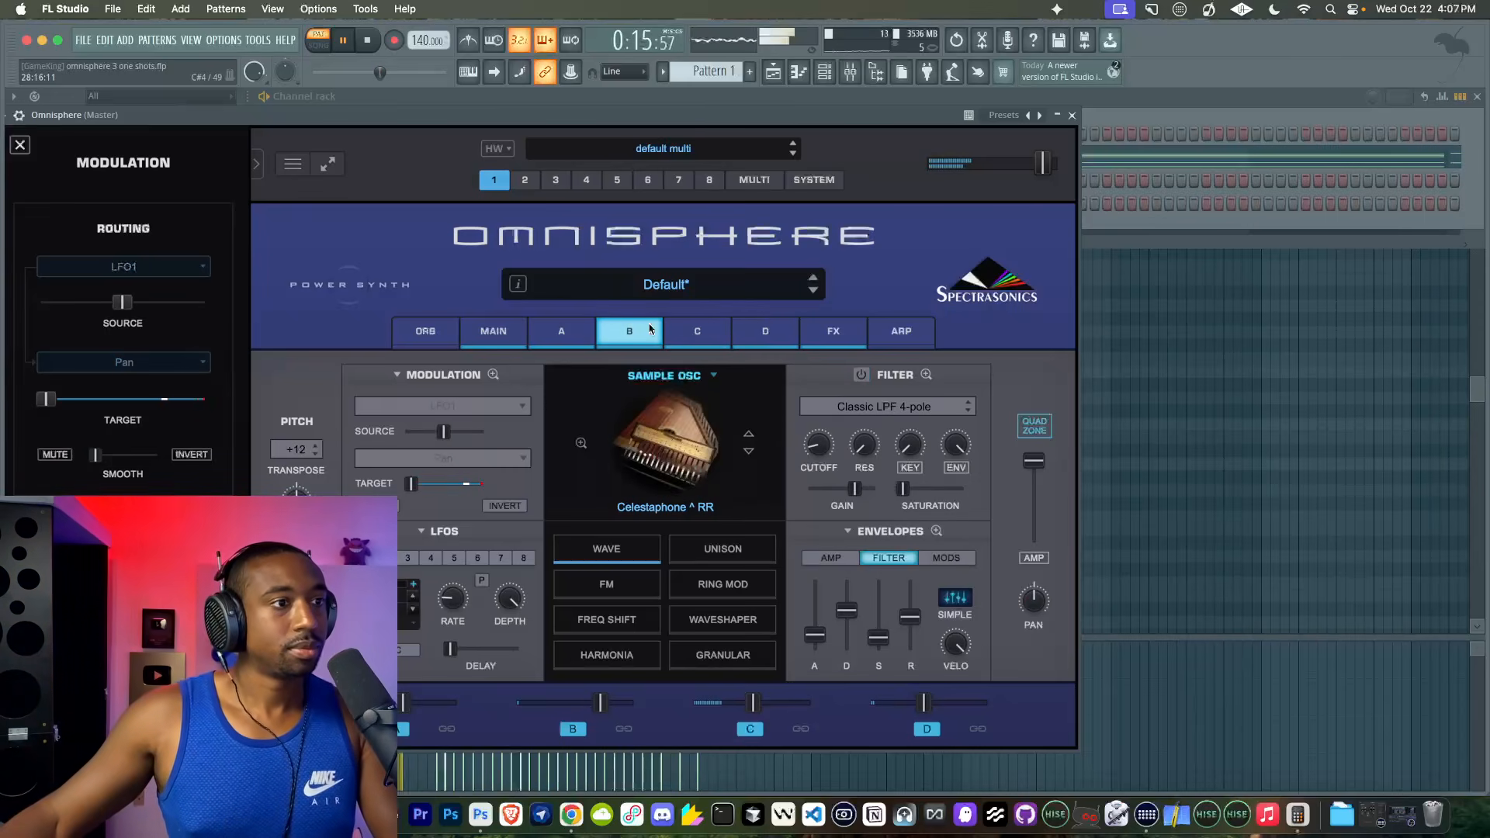
click(747, 336)
drag(1026, 455, 1030, 505)
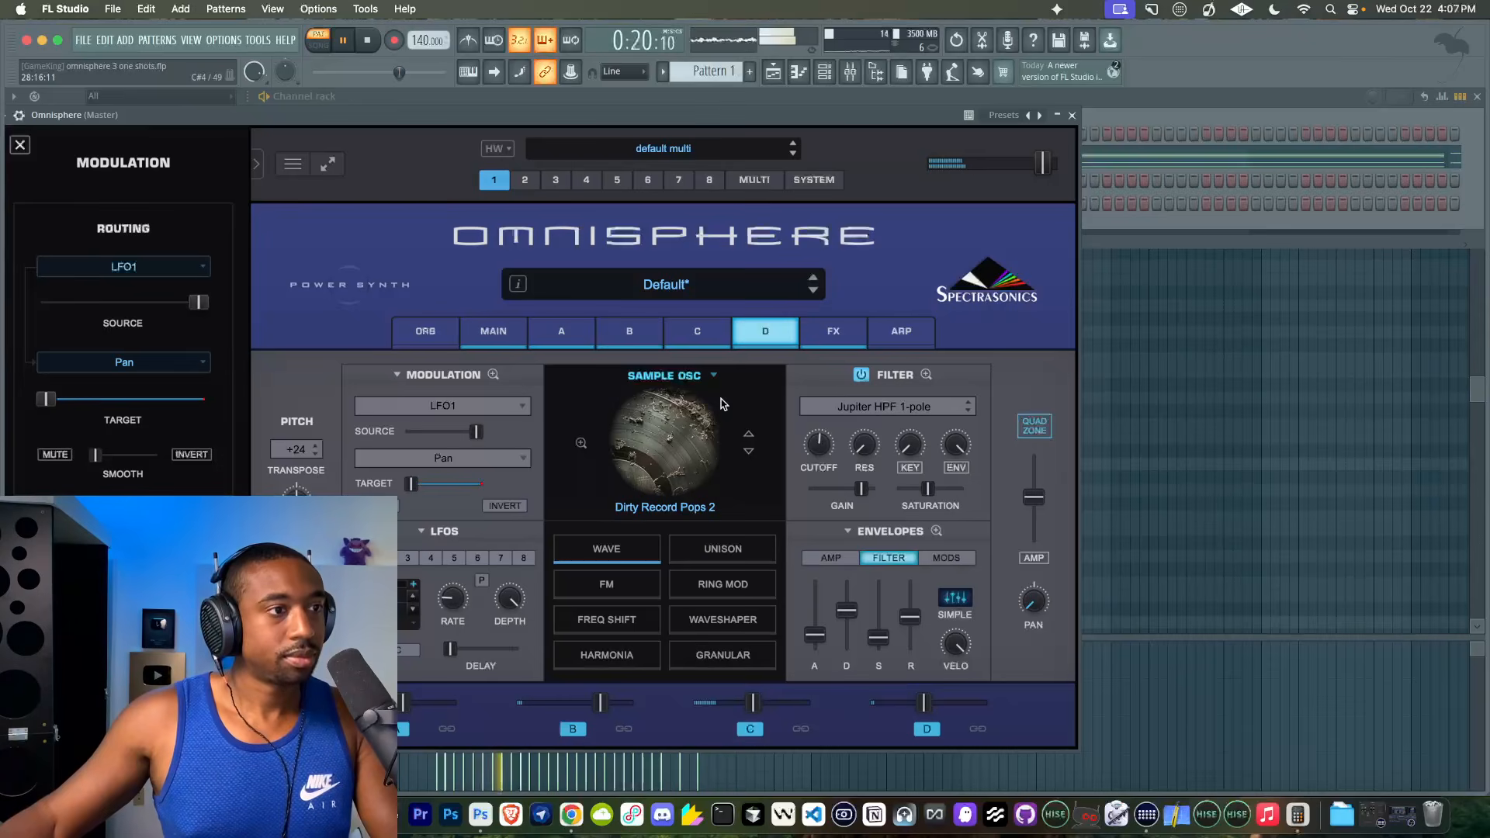
- Rebalance the layer mix by nudging layer B's level up slightly and lowering layer C's a little
click(686, 334)
click(637, 334)
click(681, 335)
drag(602, 703, 619, 704)
drag(751, 706, 742, 706)
drag(617, 702, 593, 705)
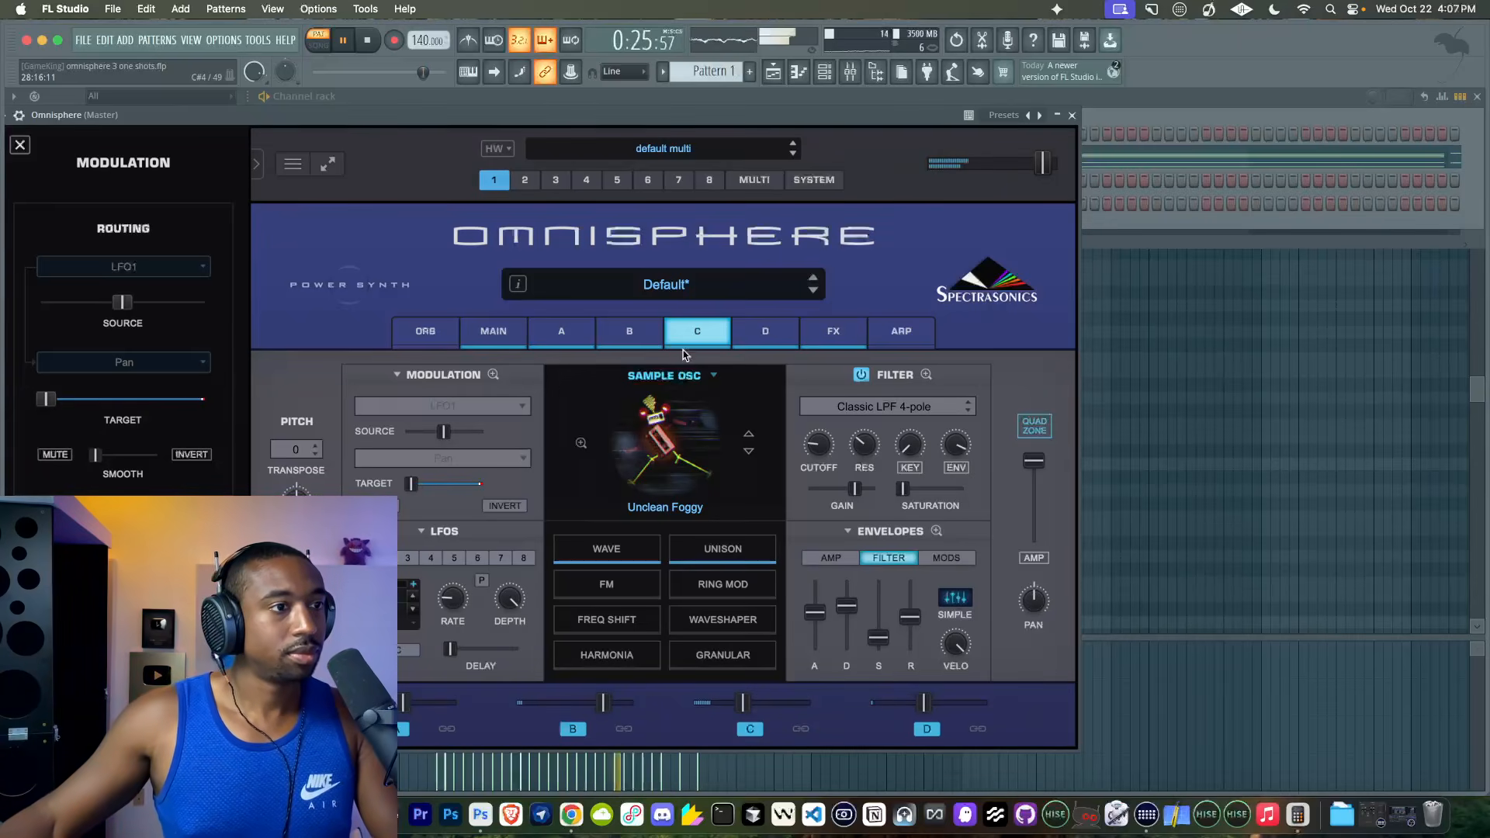
- Add a Half Speeder to the first slot of the common effects rack, set its Capture to Quarter and toggle Song Pos
click(881, 332)
click(833, 332)
click(831, 374)
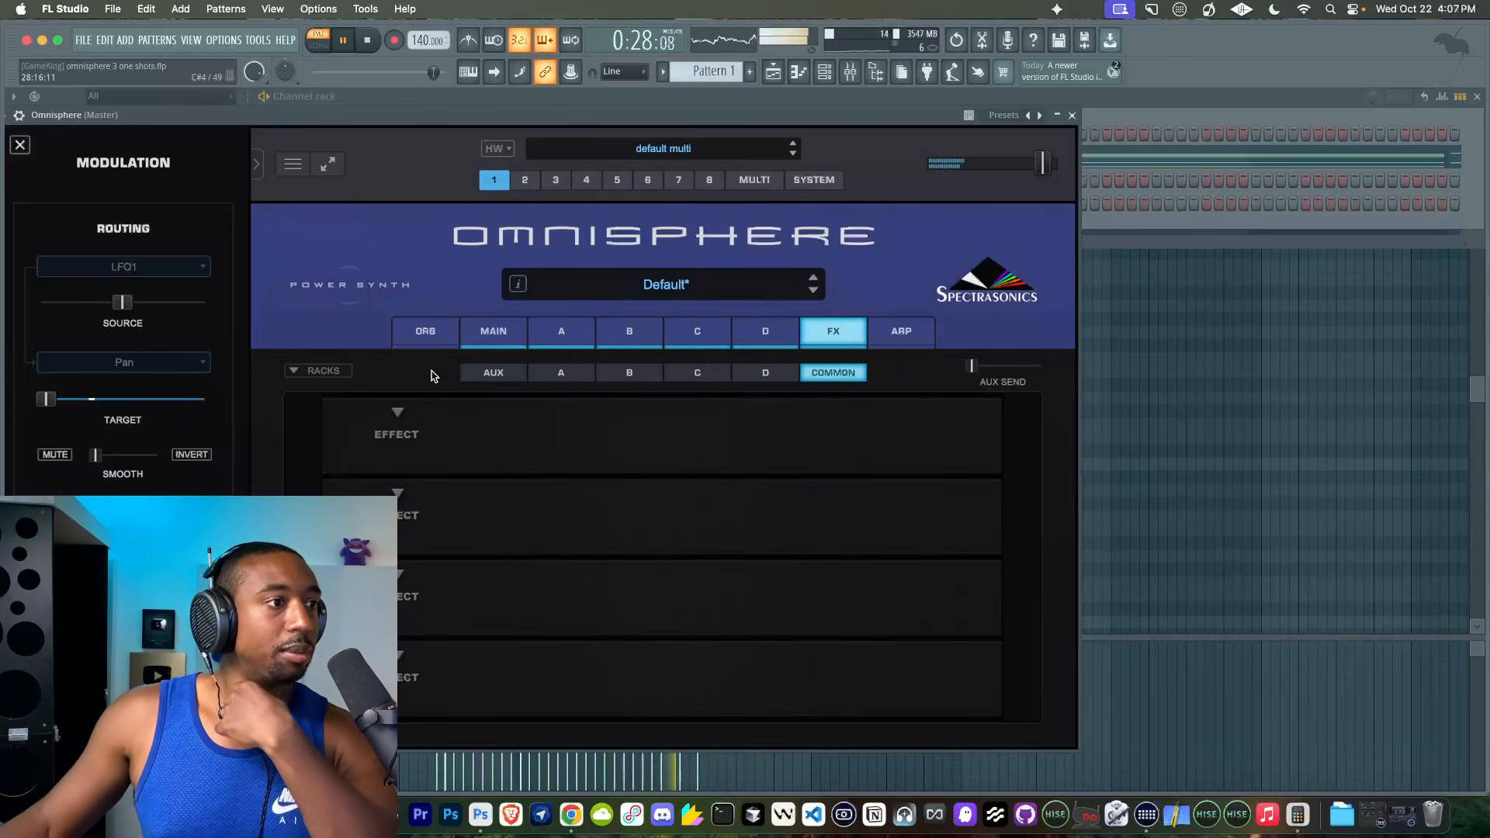
click(401, 422)
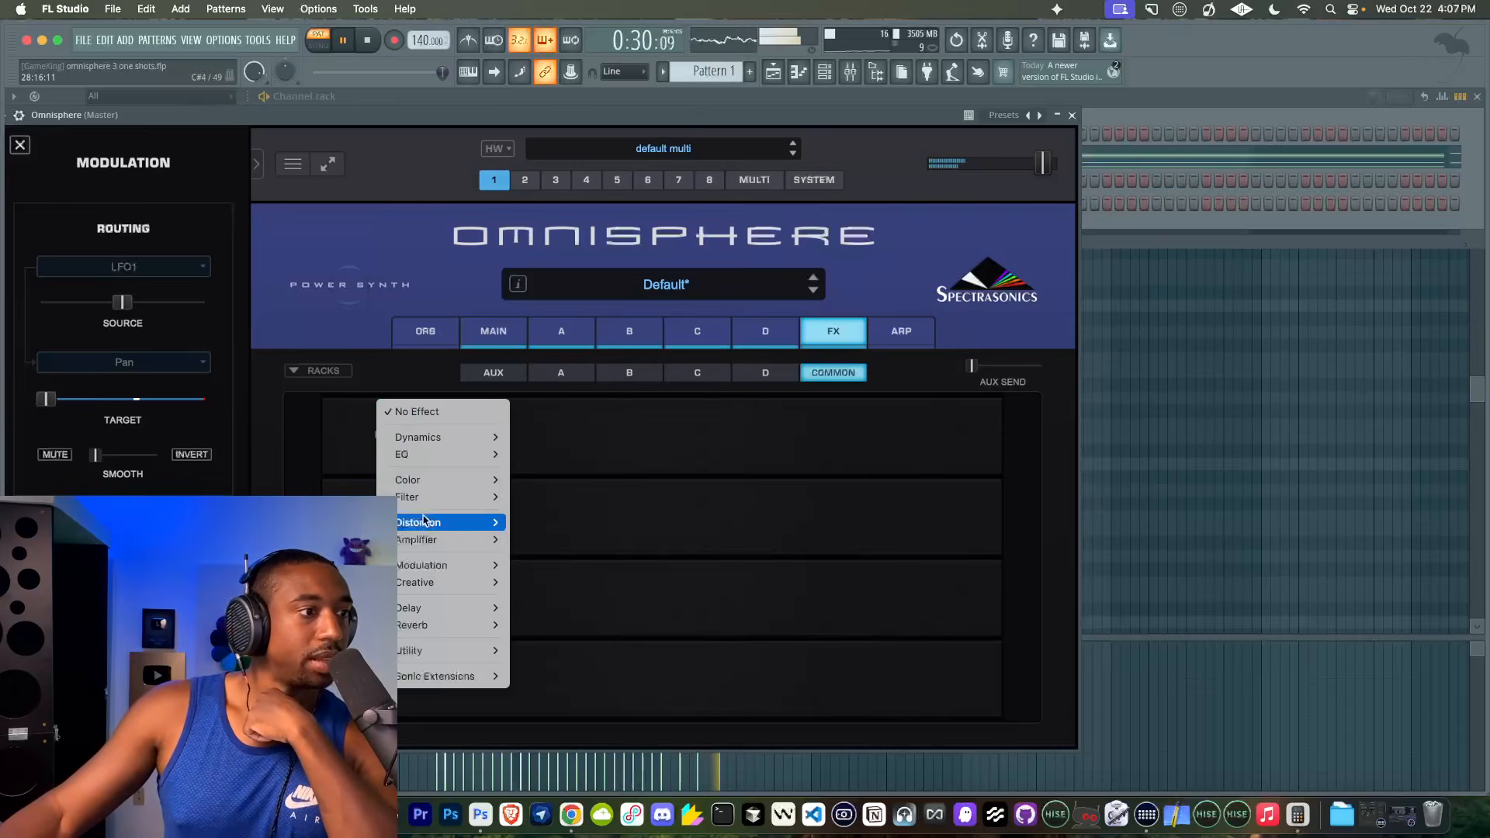
mouse_move(438, 588)
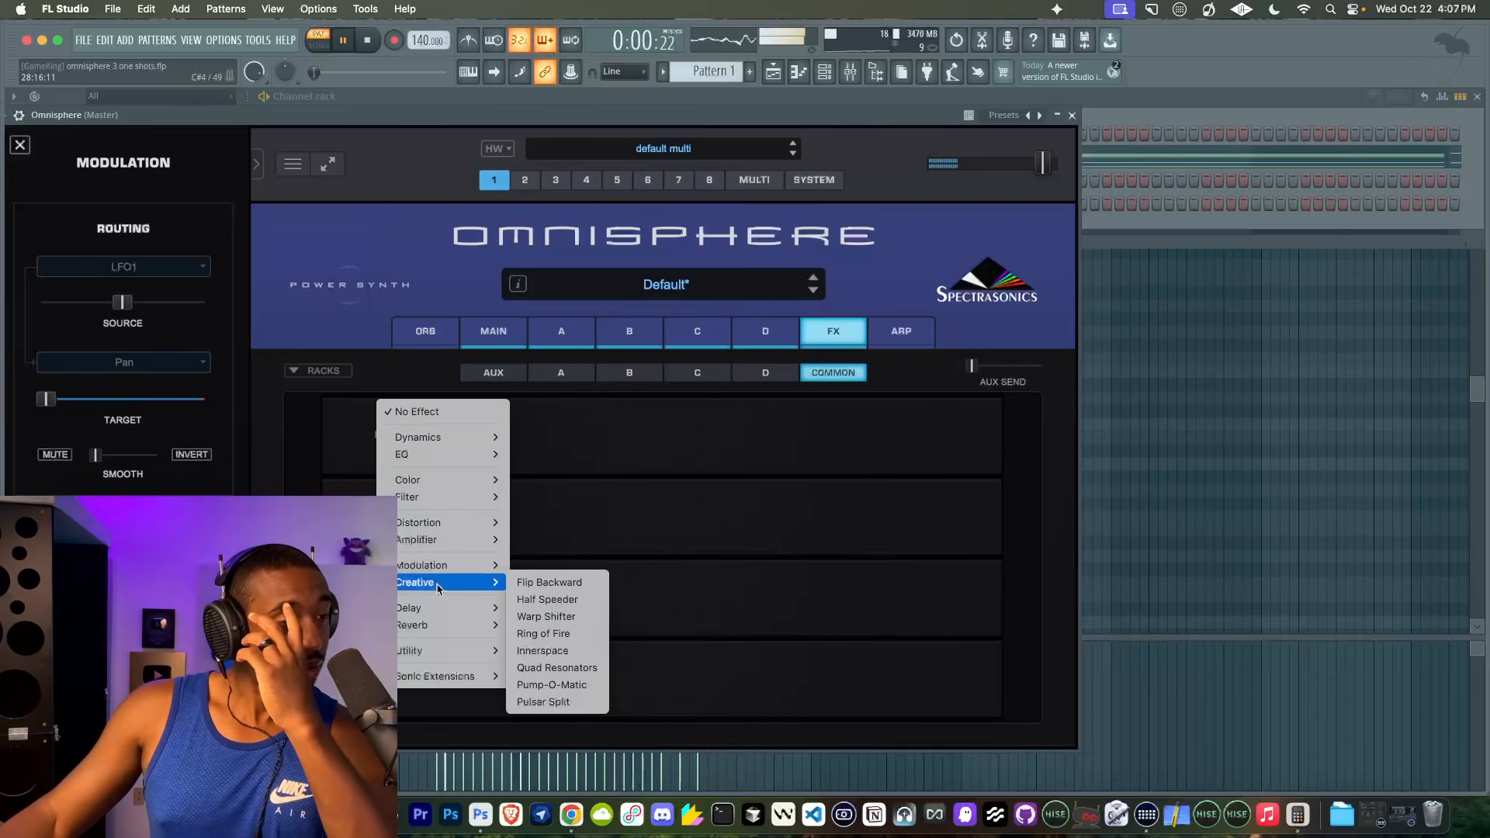
click(547, 599)
click(685, 435)
click(687, 434)
click(750, 433)
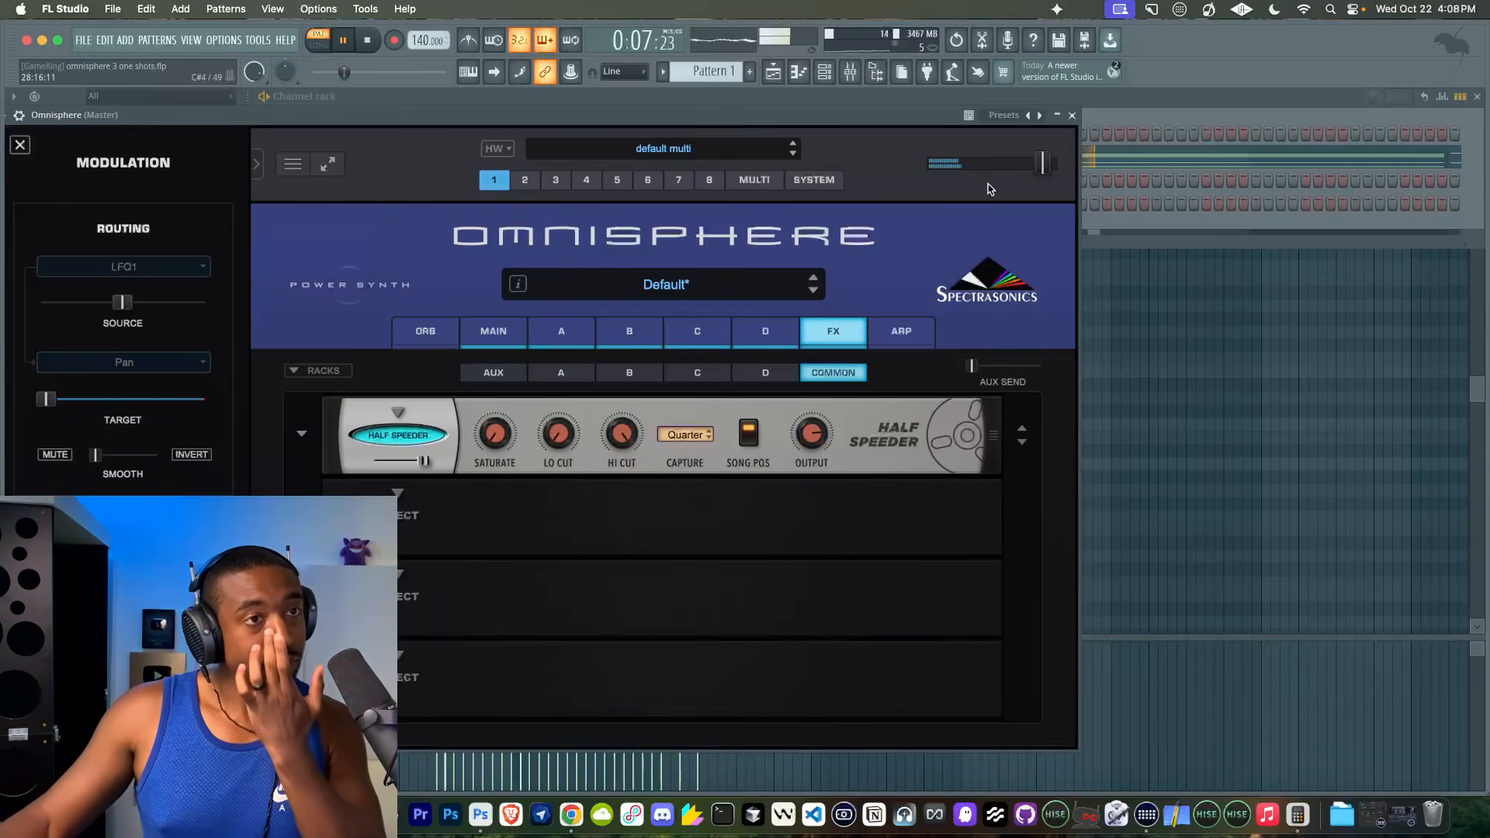
- Raise the master output level slightly and lower the Half Speeder's mix to about 59%
drag(1041, 164, 1051, 164)
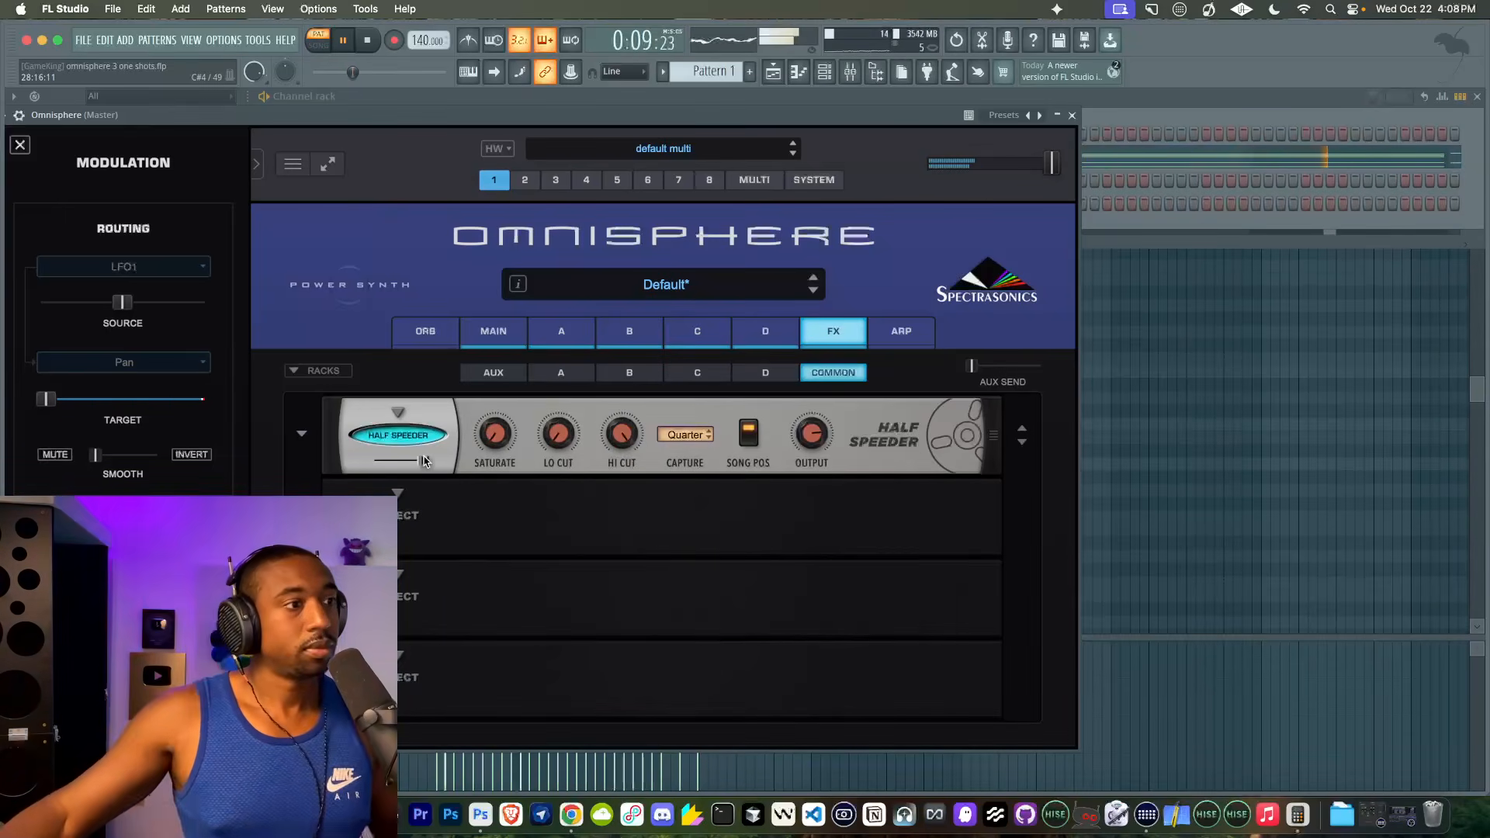
drag(425, 463, 404, 462)
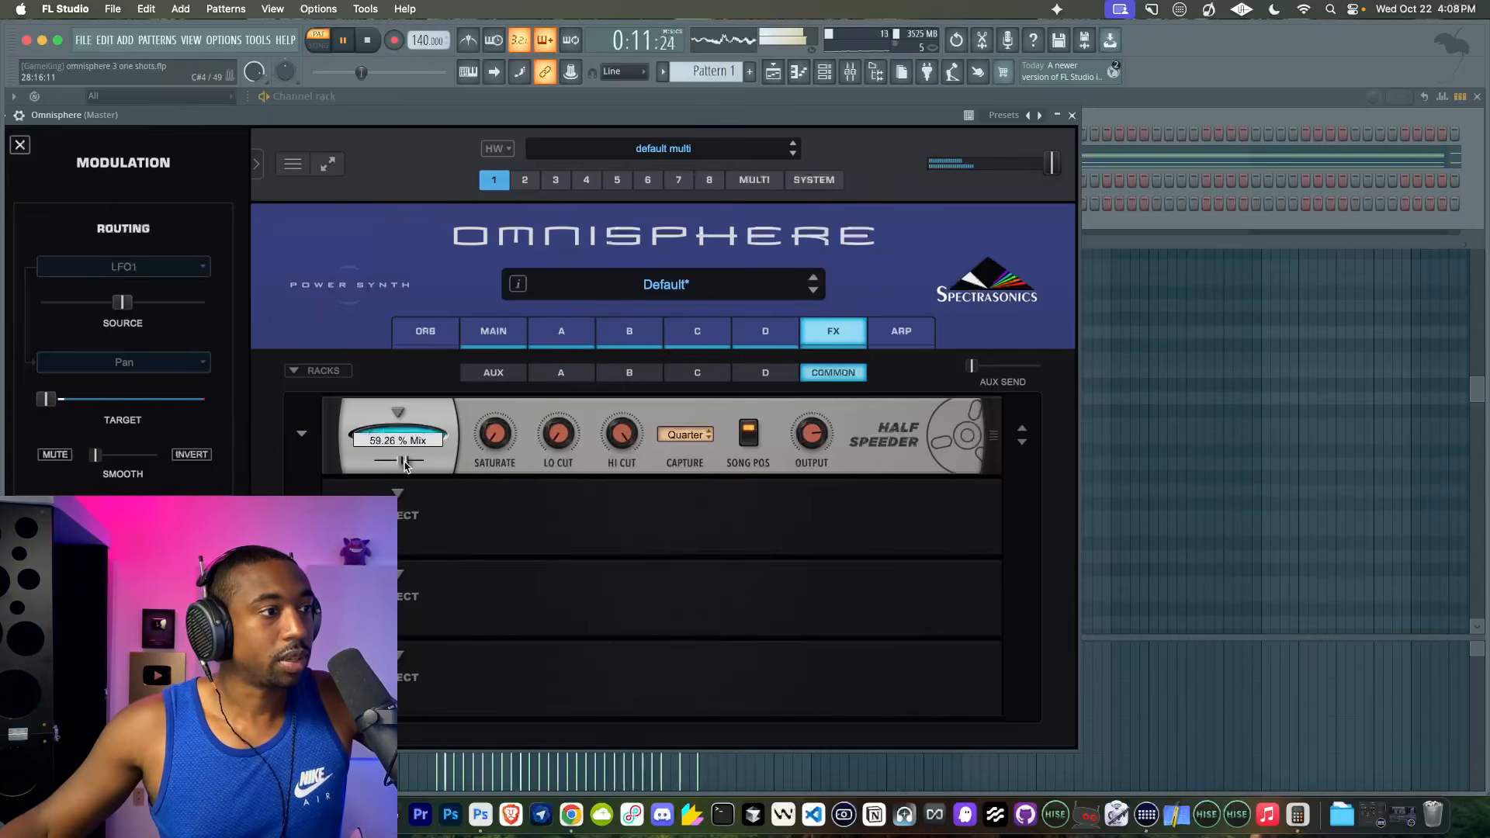
- Add an Analog Chorus to the second slot of the common effects rack
click(406, 497)
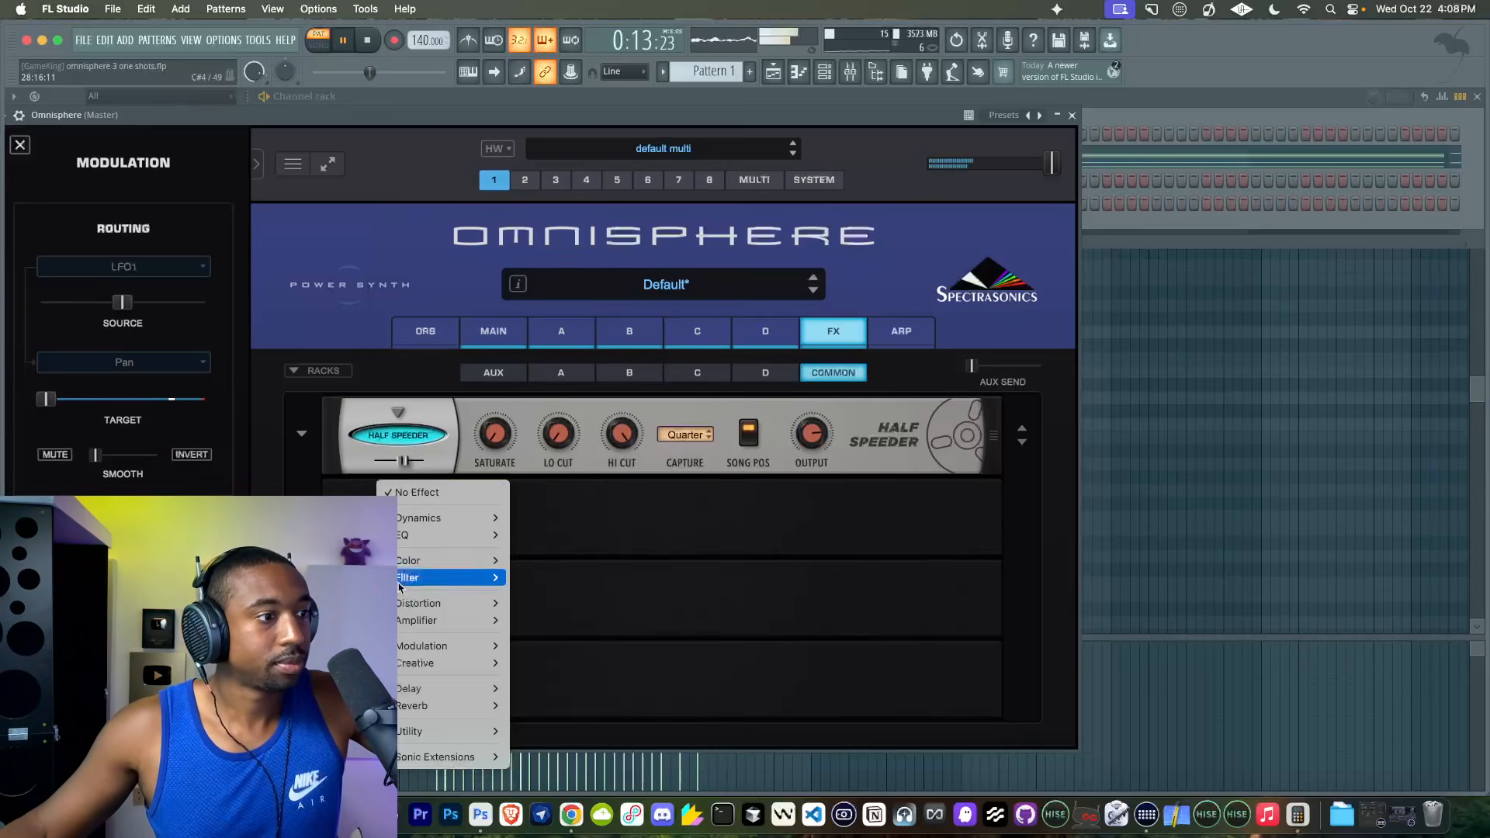
mouse_move(427, 653)
mouse_move(558, 647)
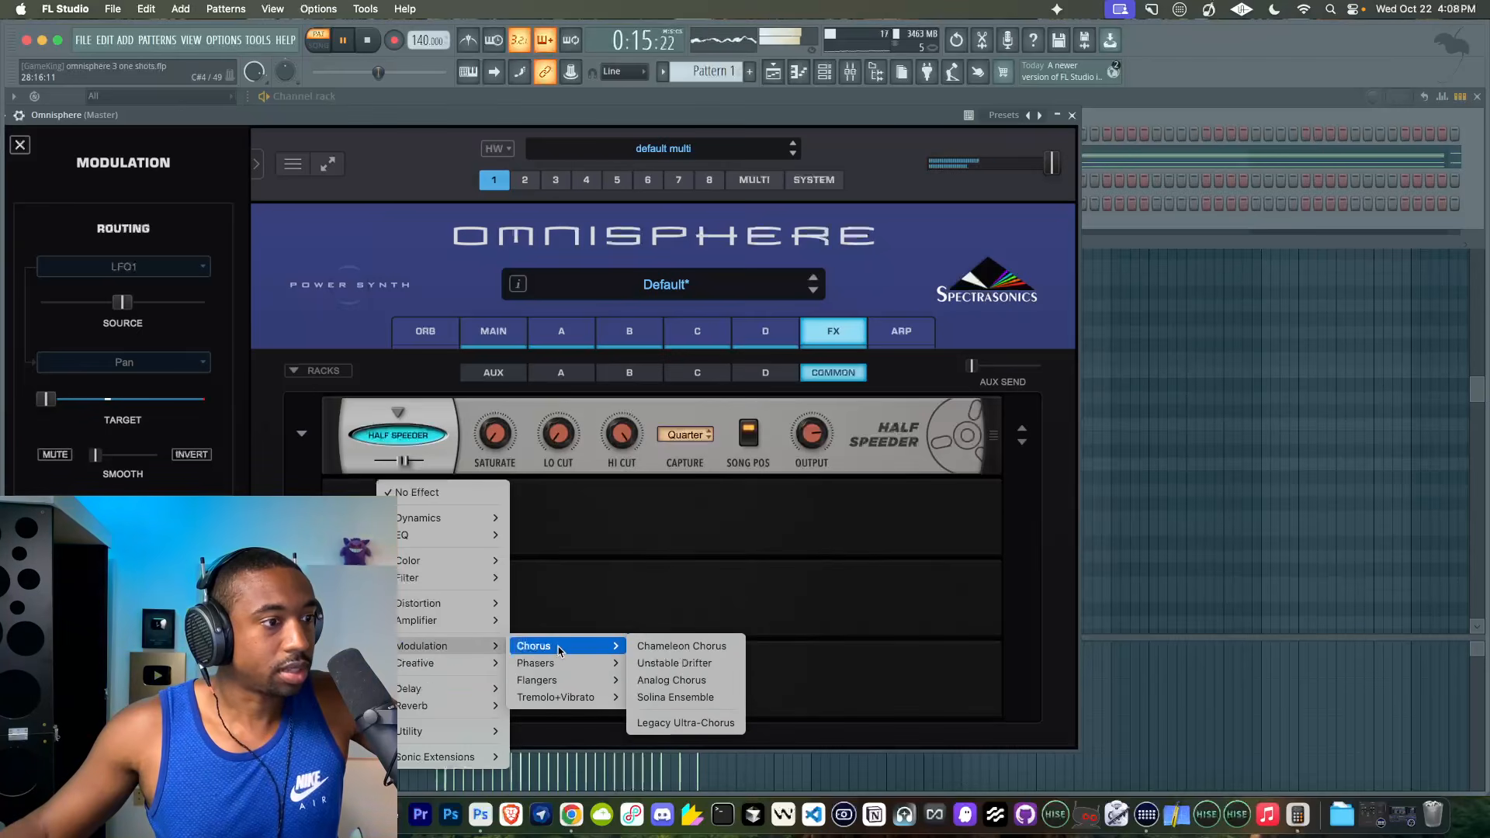
click(684, 680)
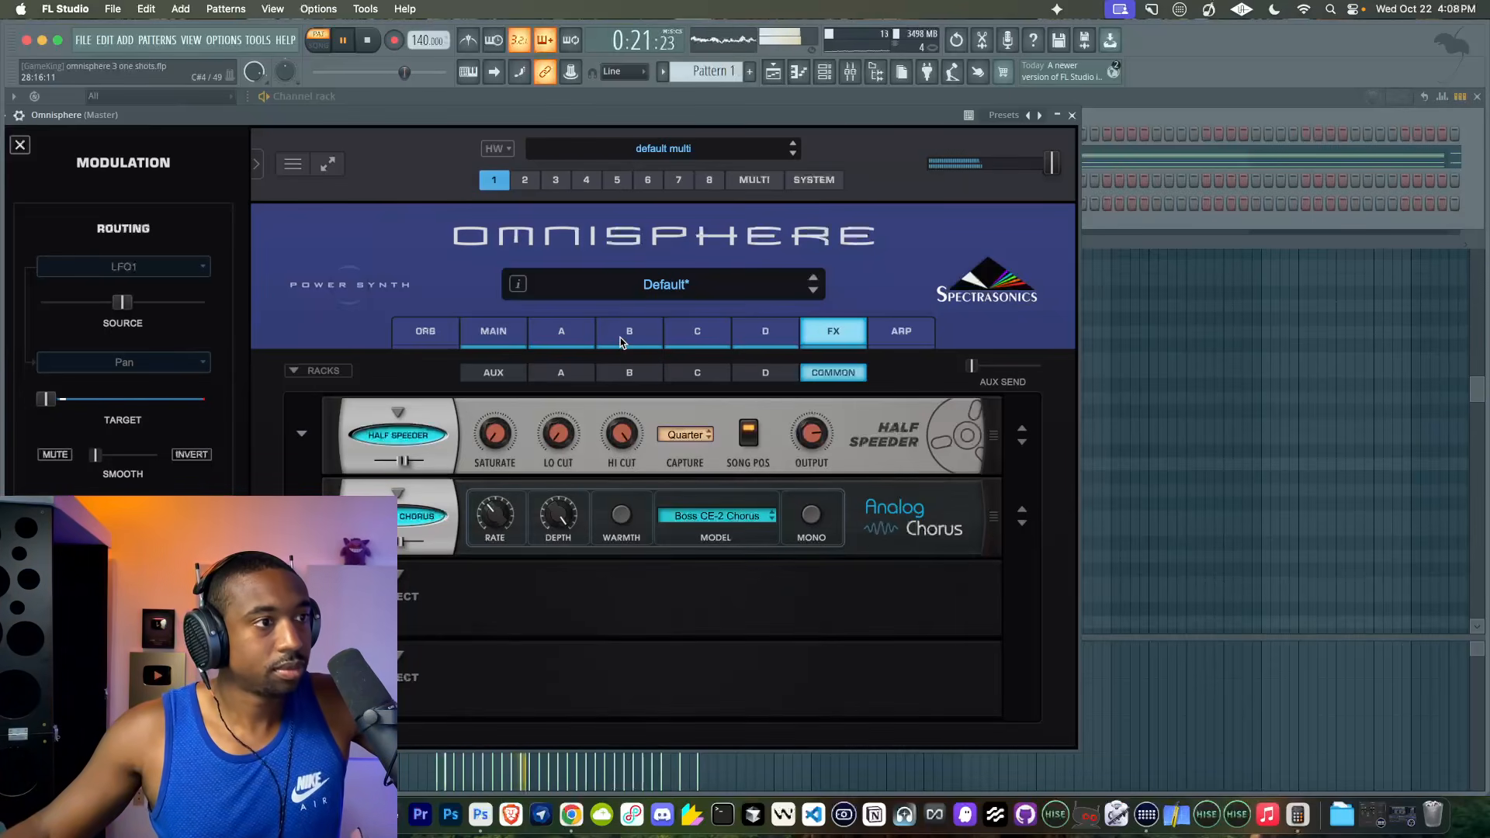
- Add the Studio effect with the tape machine to the third slot of the common effects rack
click(403, 591)
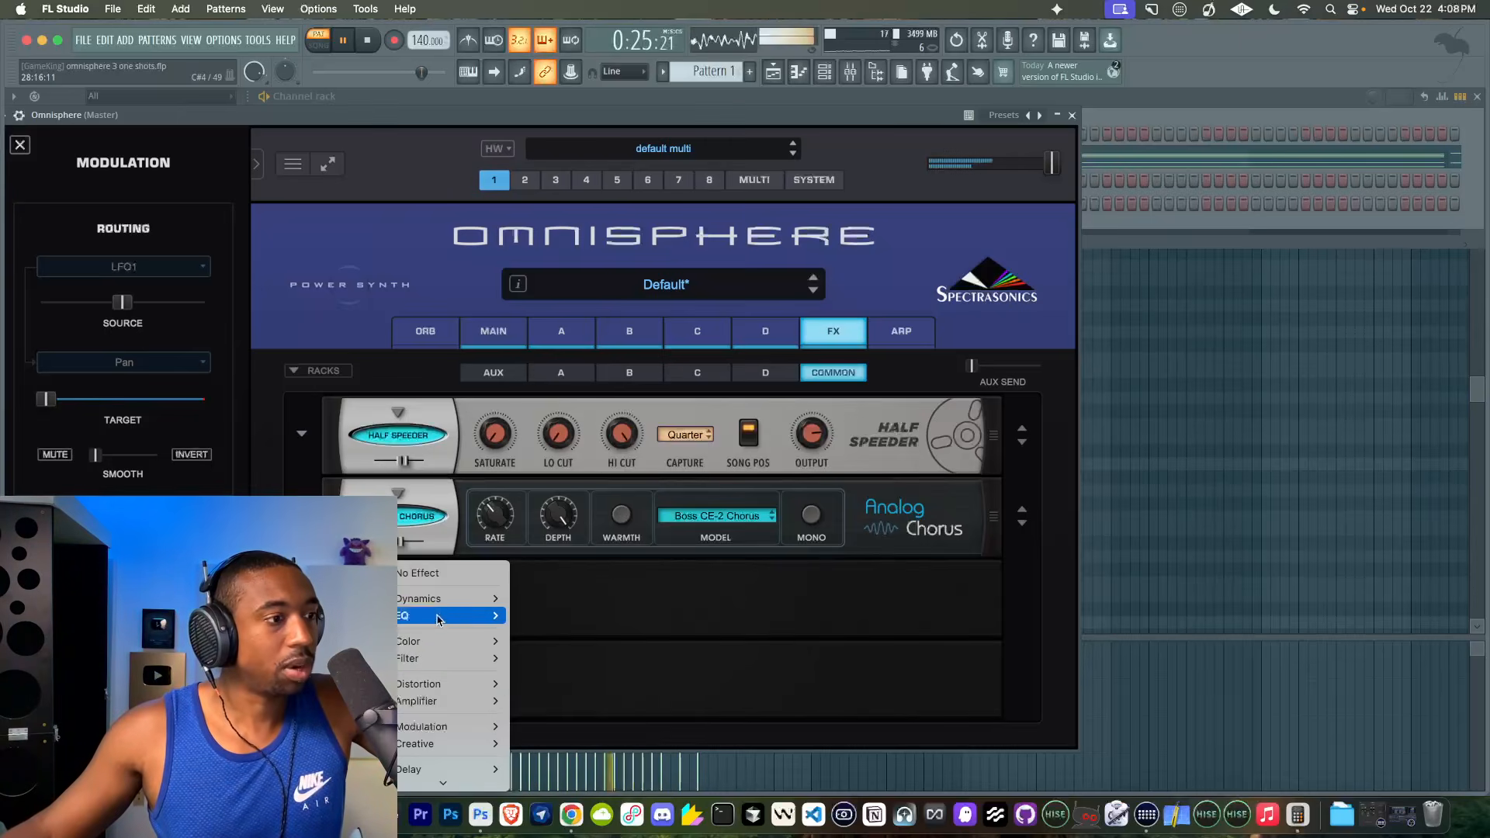
mouse_move(444, 611)
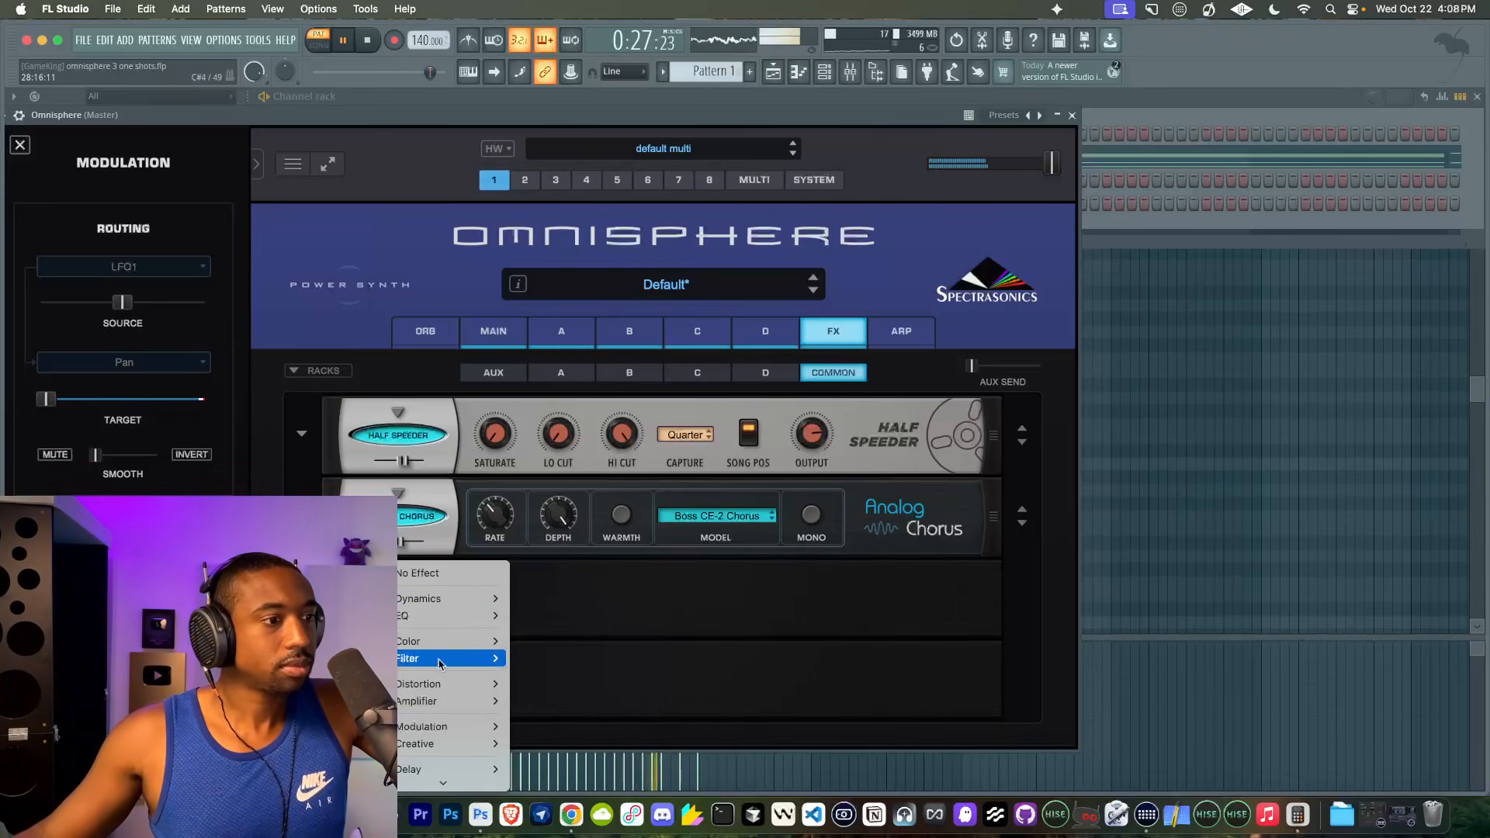
mouse_move(439, 650)
click(543, 633)
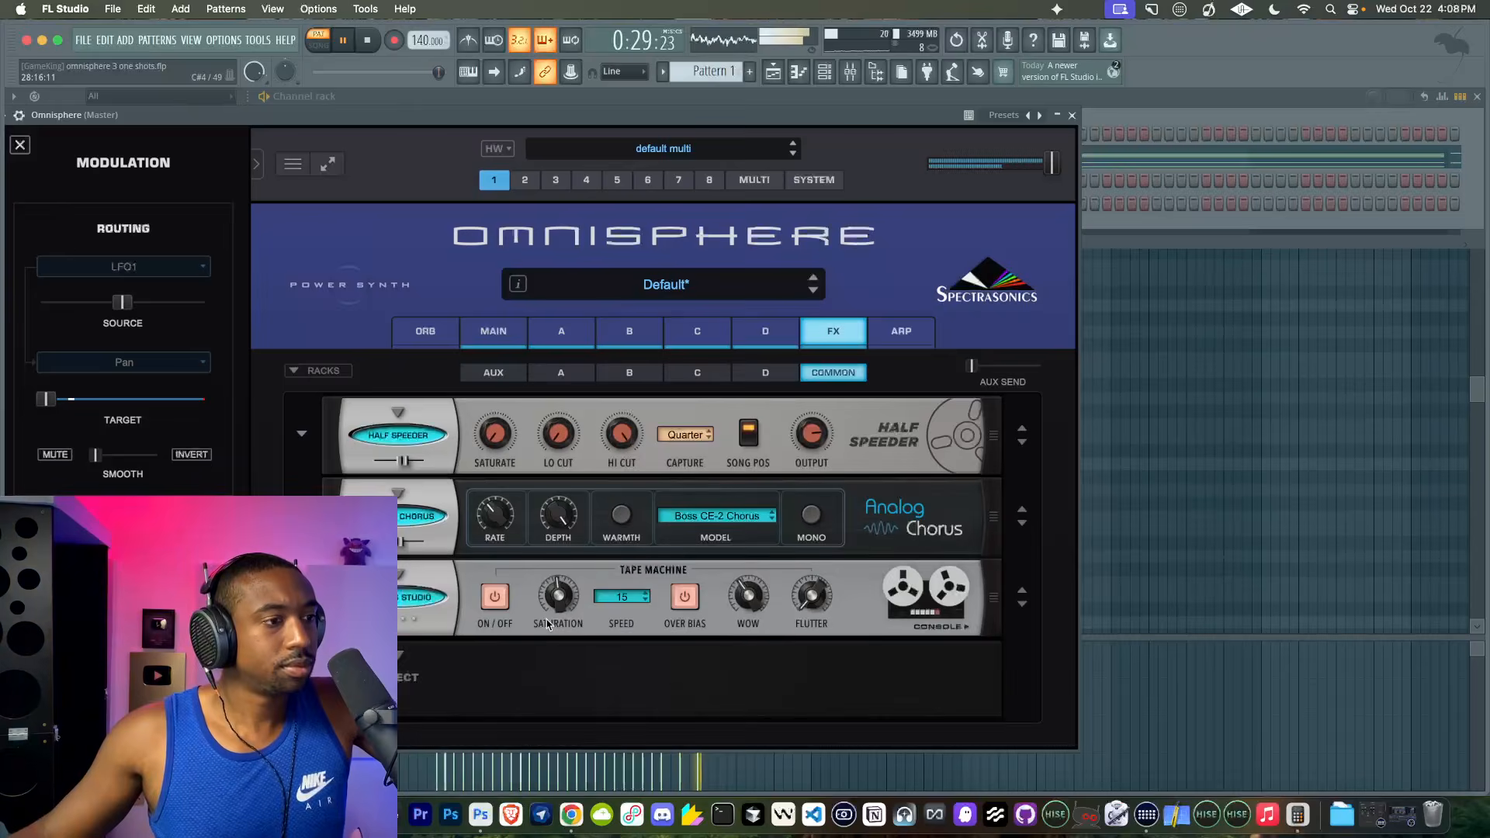
- Switch off the tape machine and its Over Bias in the Studio effect, and adjust its Wow
click(484, 605)
click(686, 597)
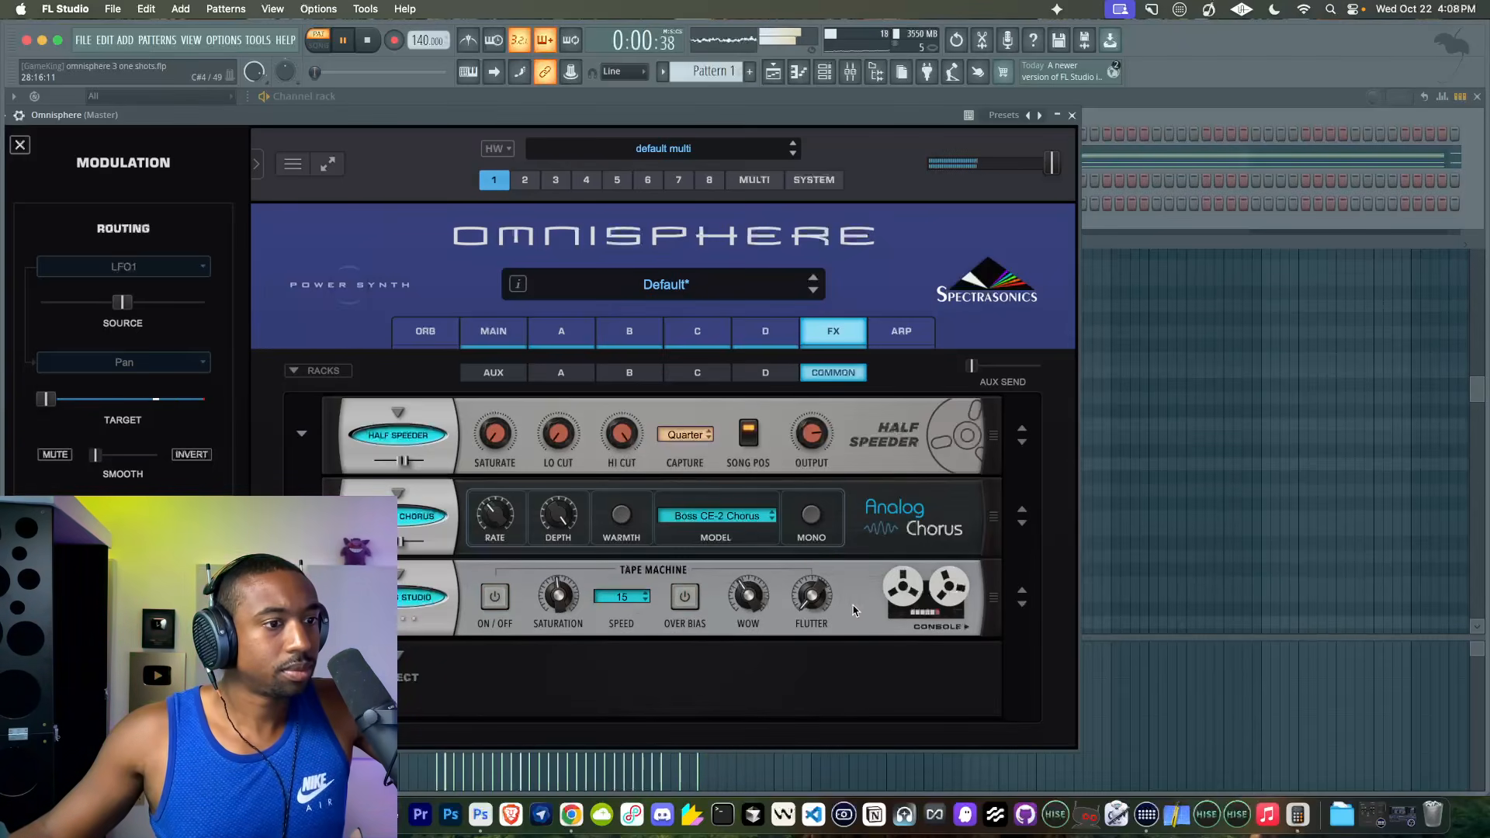
mouse_move(749, 597)
mouse_down()
mouse_move(749, 572)
mouse_move(755, 588)
mouse_move(741, 580)
mouse_move(810, 578)
mouse_move(808, 547)
mouse_move(761, 574)
mouse_up()
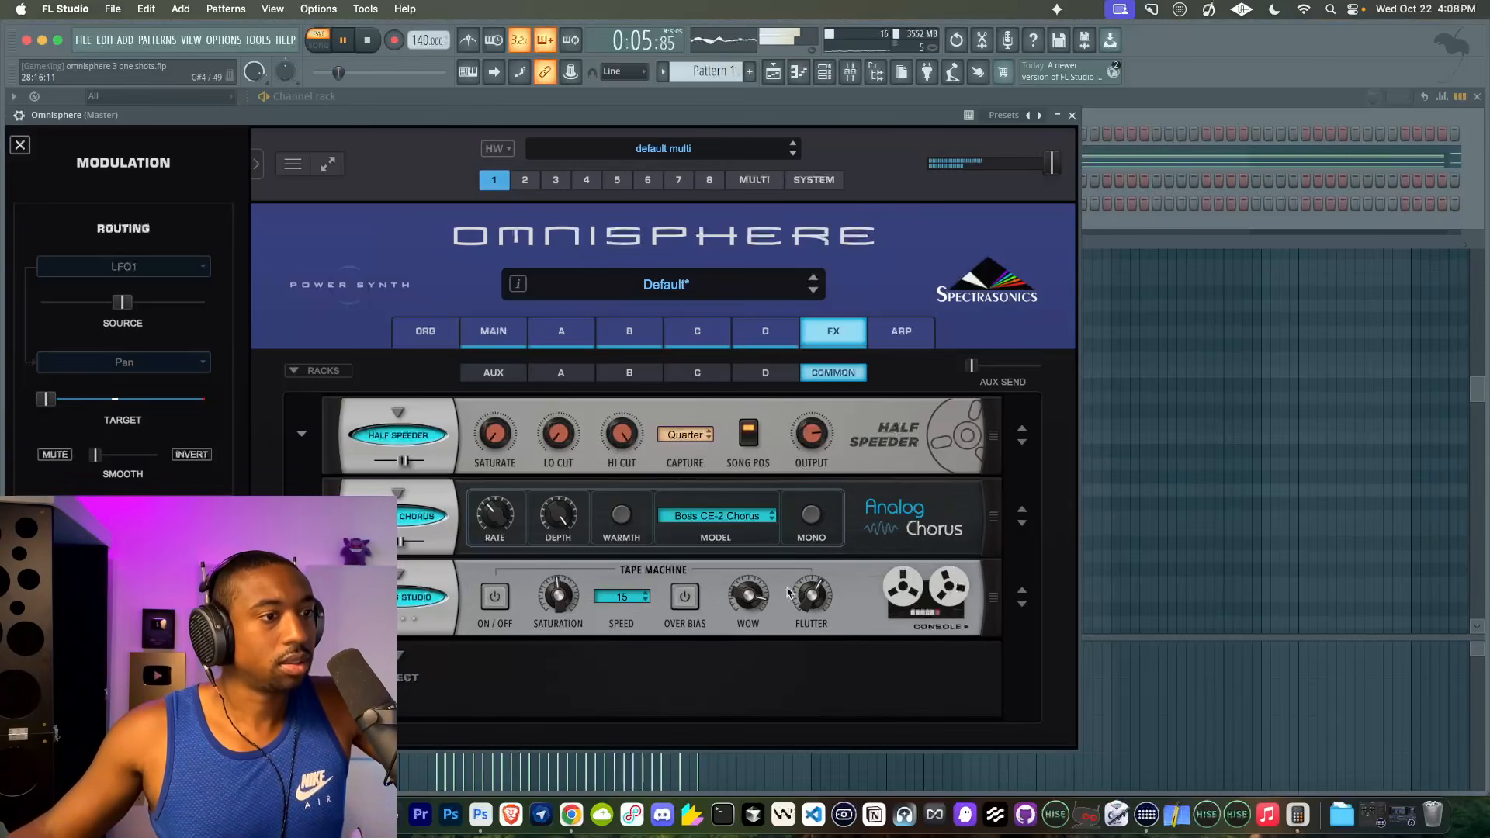
- Switch off the Studio effect's mixing console and its Tolerances, and fine-tune the tape machine's Wow
click(937, 627)
click(495, 597)
click(741, 601)
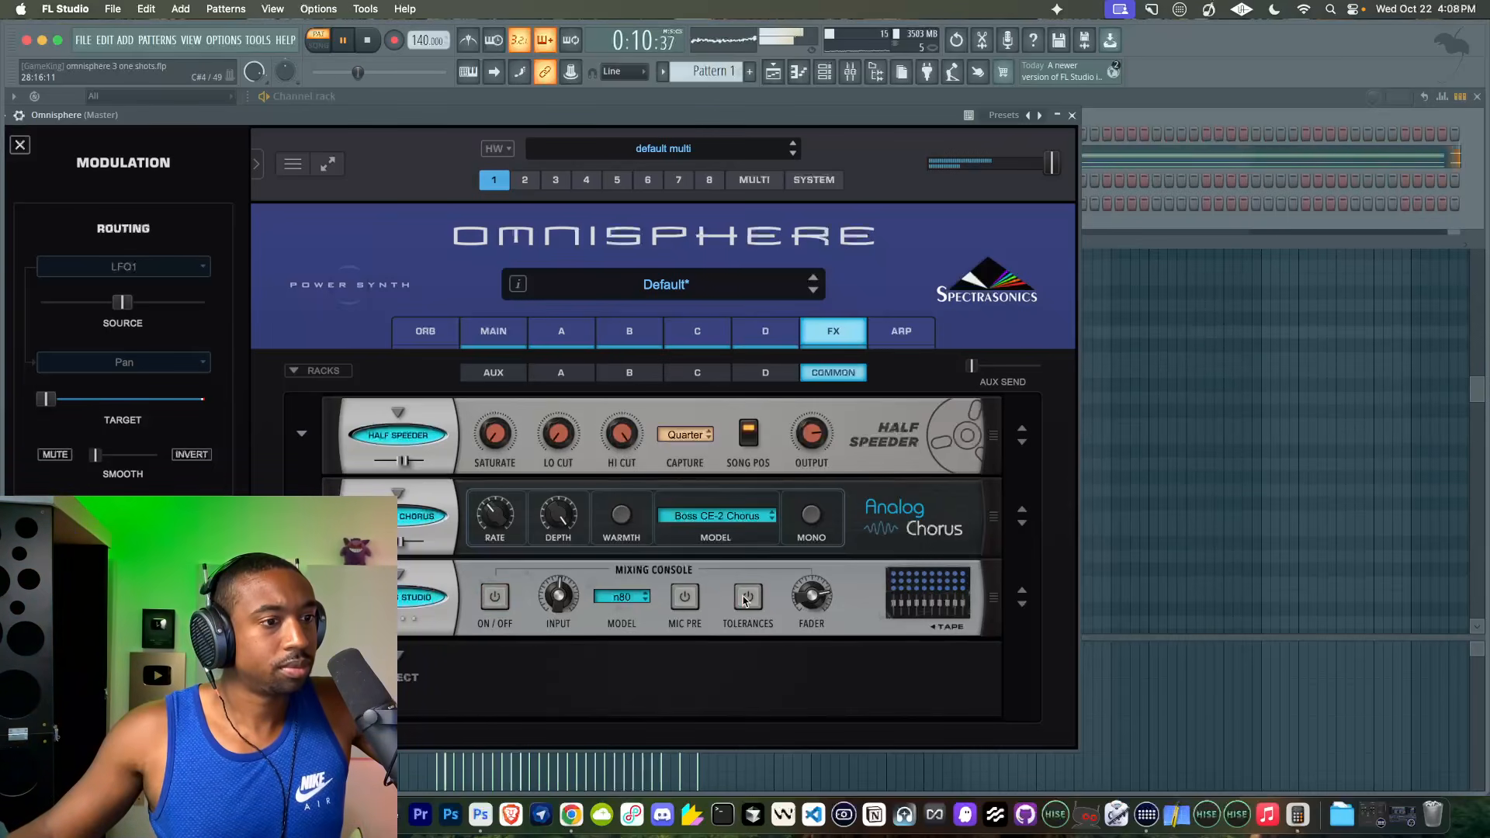
click(965, 627)
drag(746, 598, 746, 584)
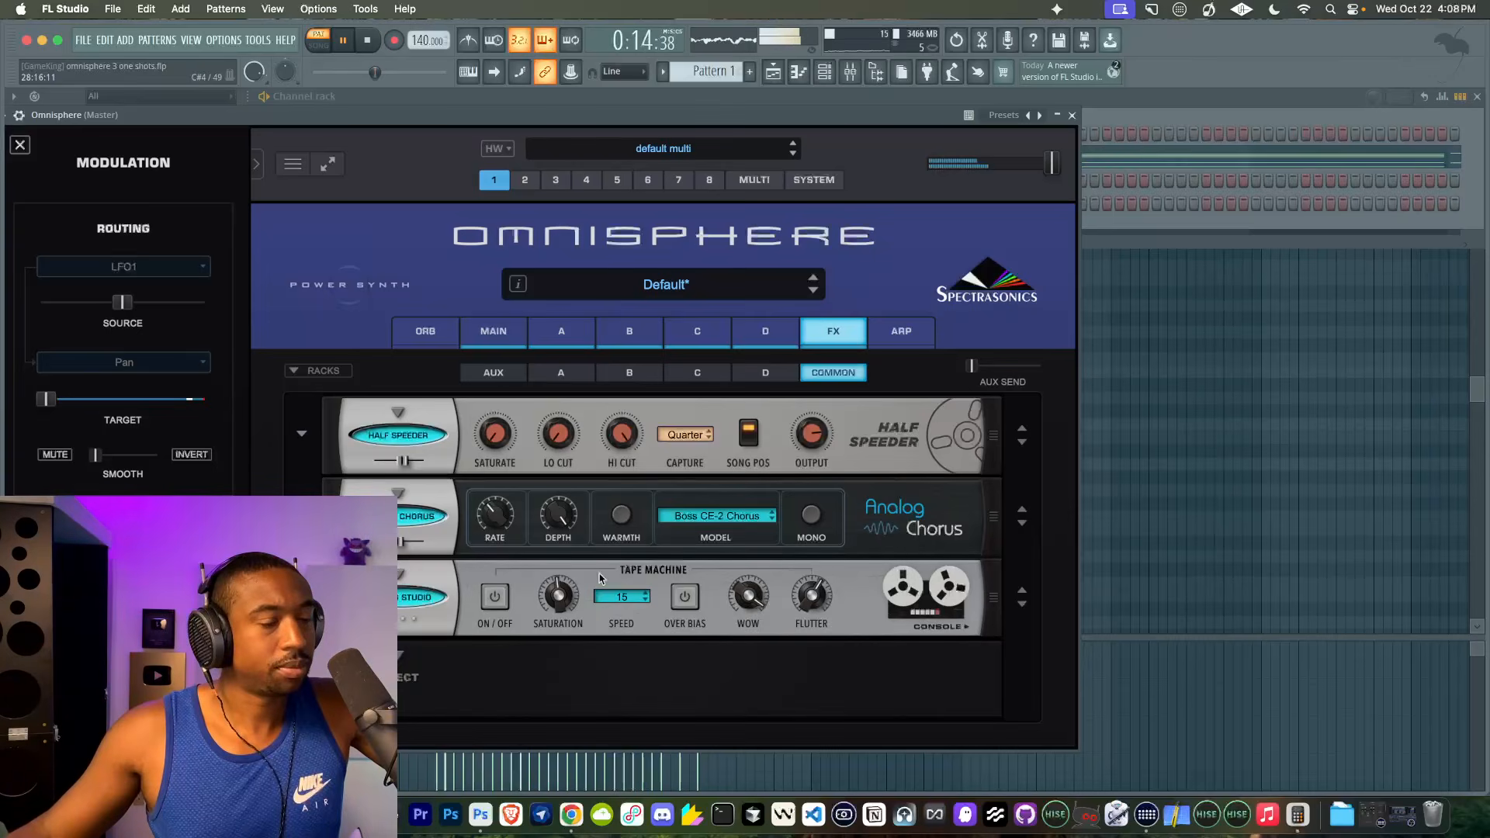
- Change layer C's sound source to Unclean Harmoscan and lower the layer's mix level slightly
click(20, 145)
click(698, 333)
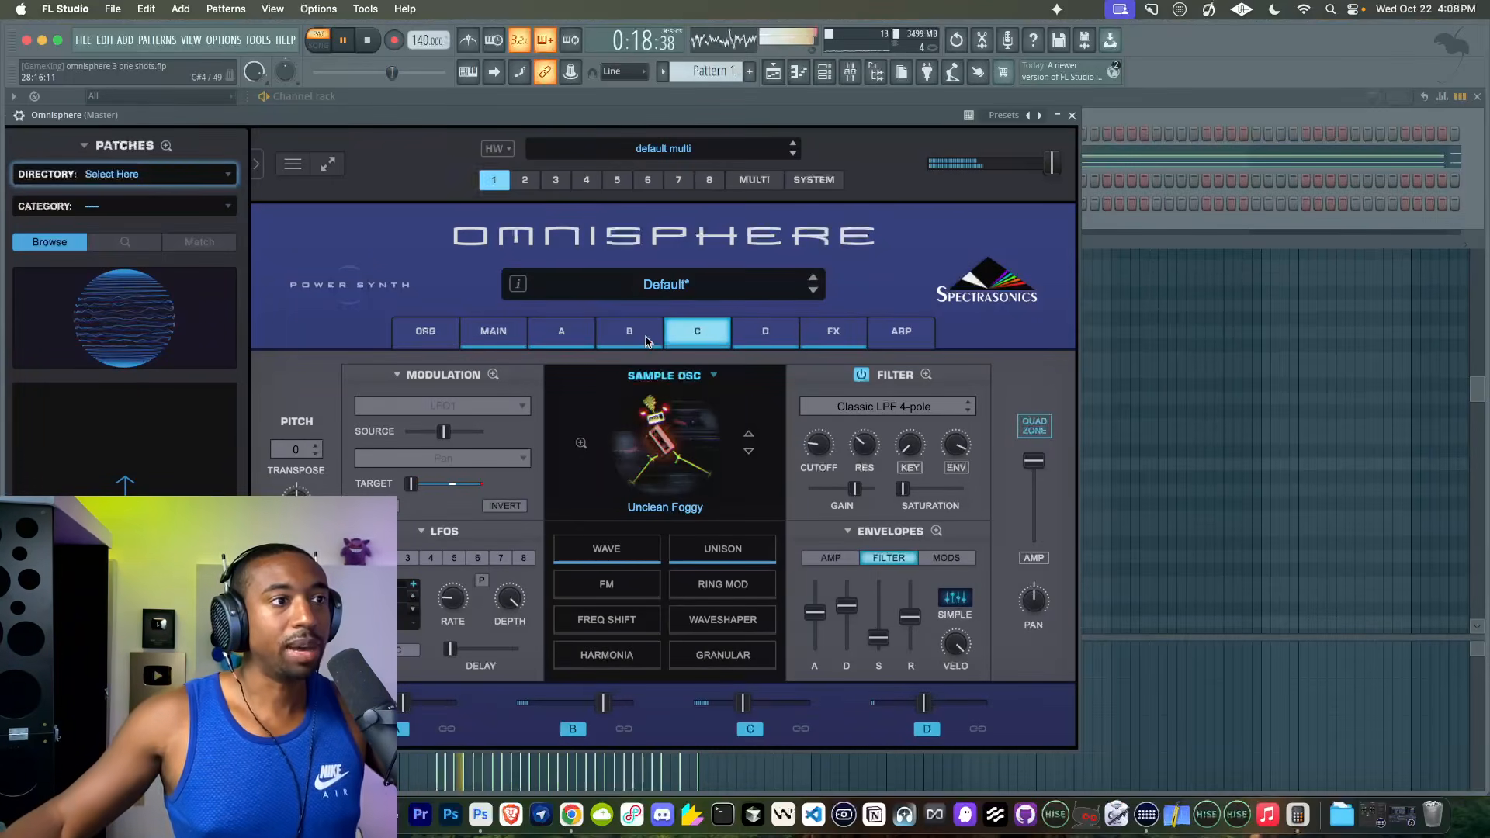
click(646, 338)
click(712, 344)
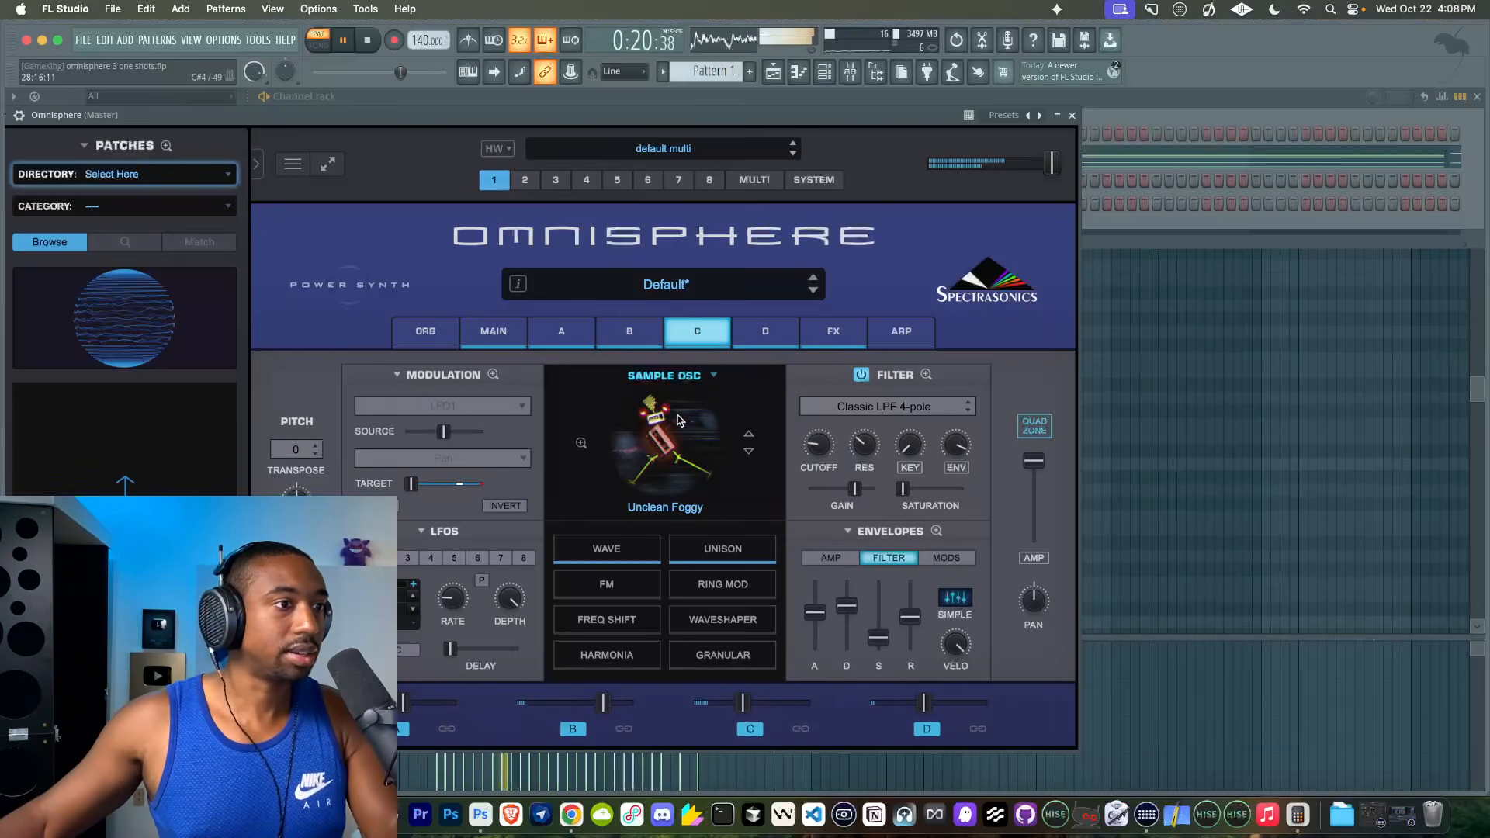
click(749, 452)
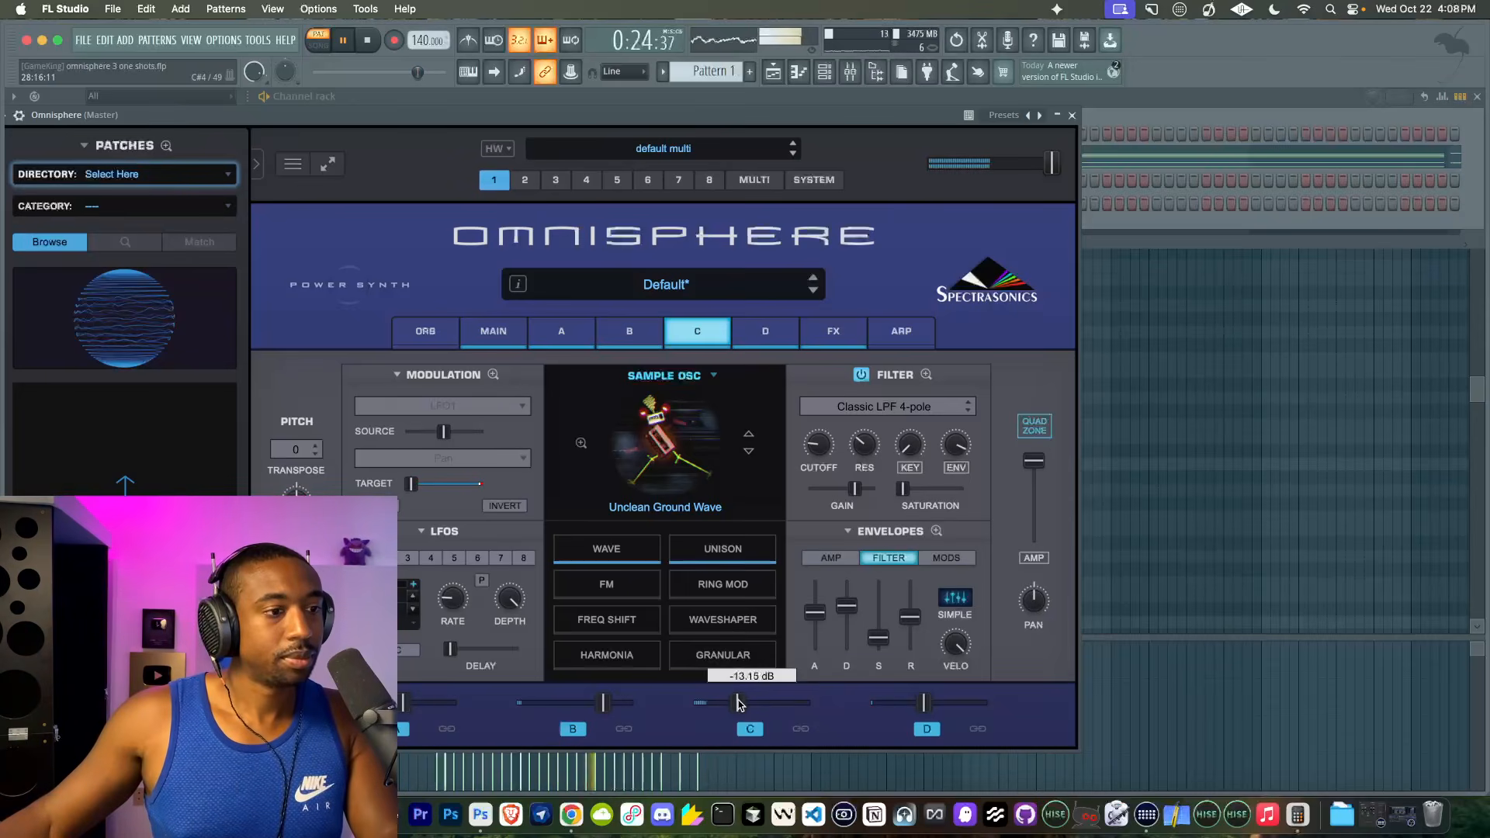
click(749, 453)
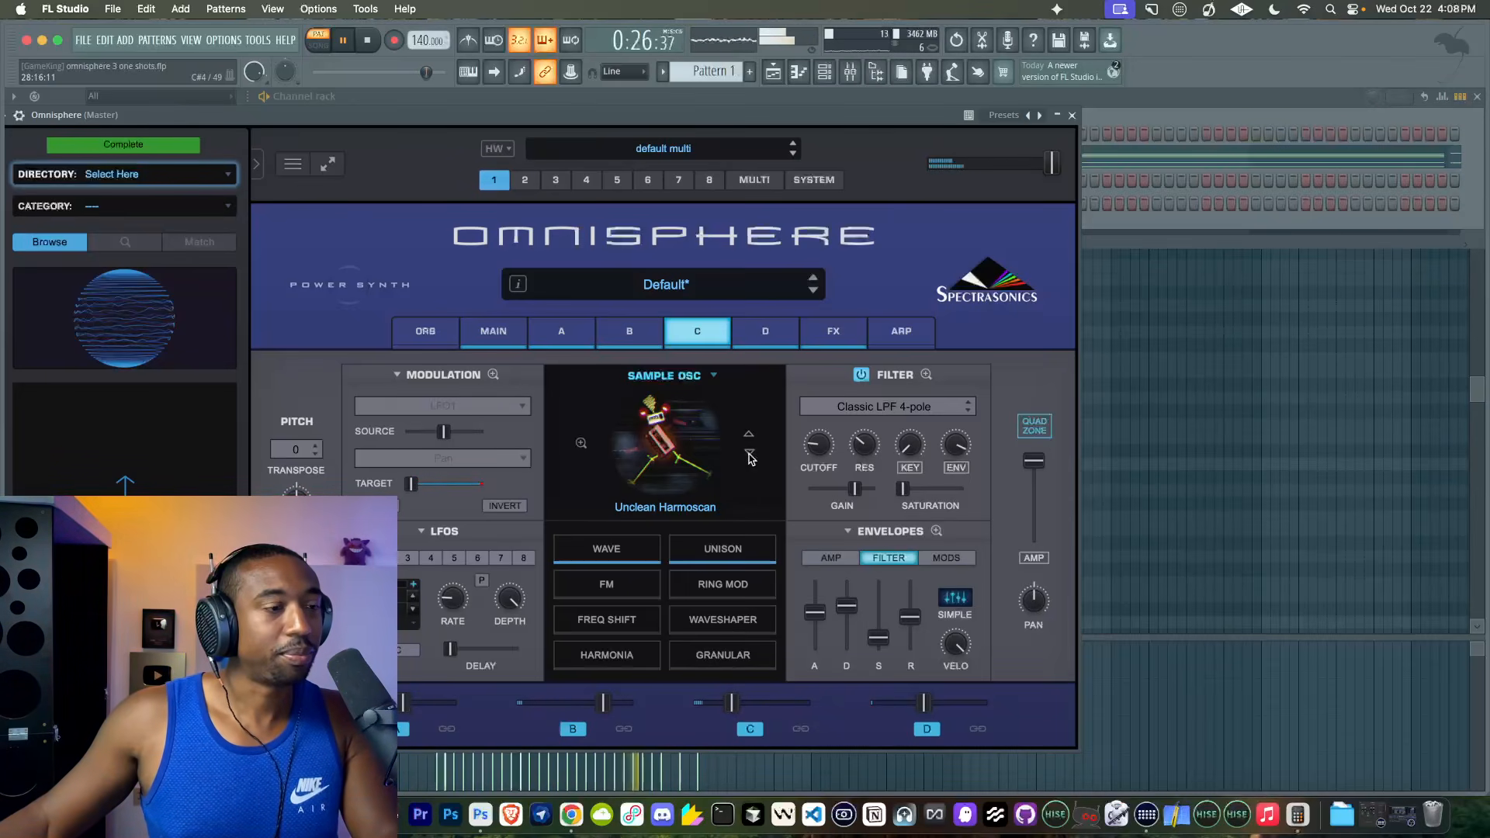
- Set layer C's transpose to +12
click(295, 450)
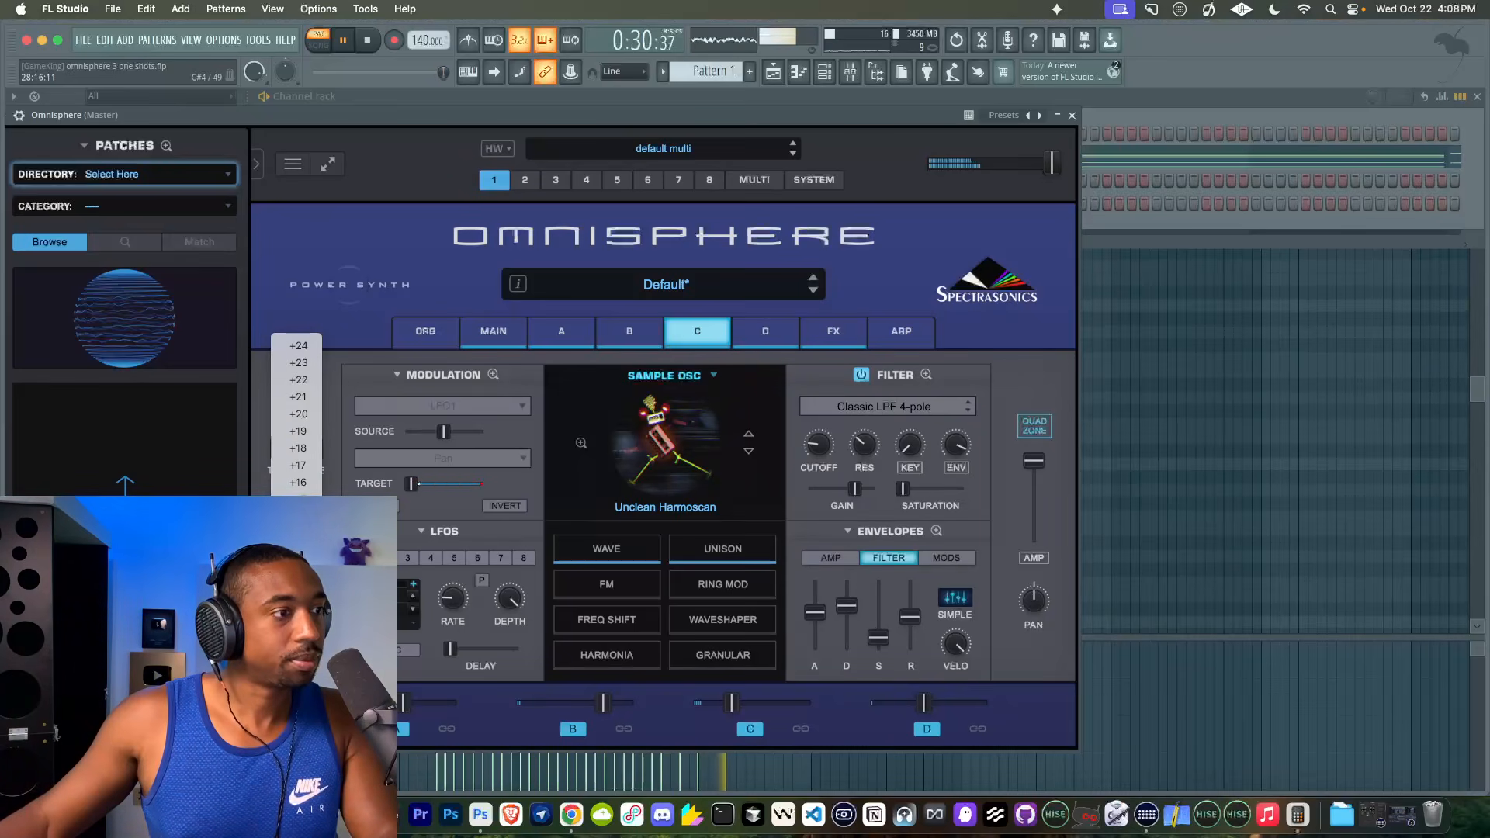
click(809, 471)
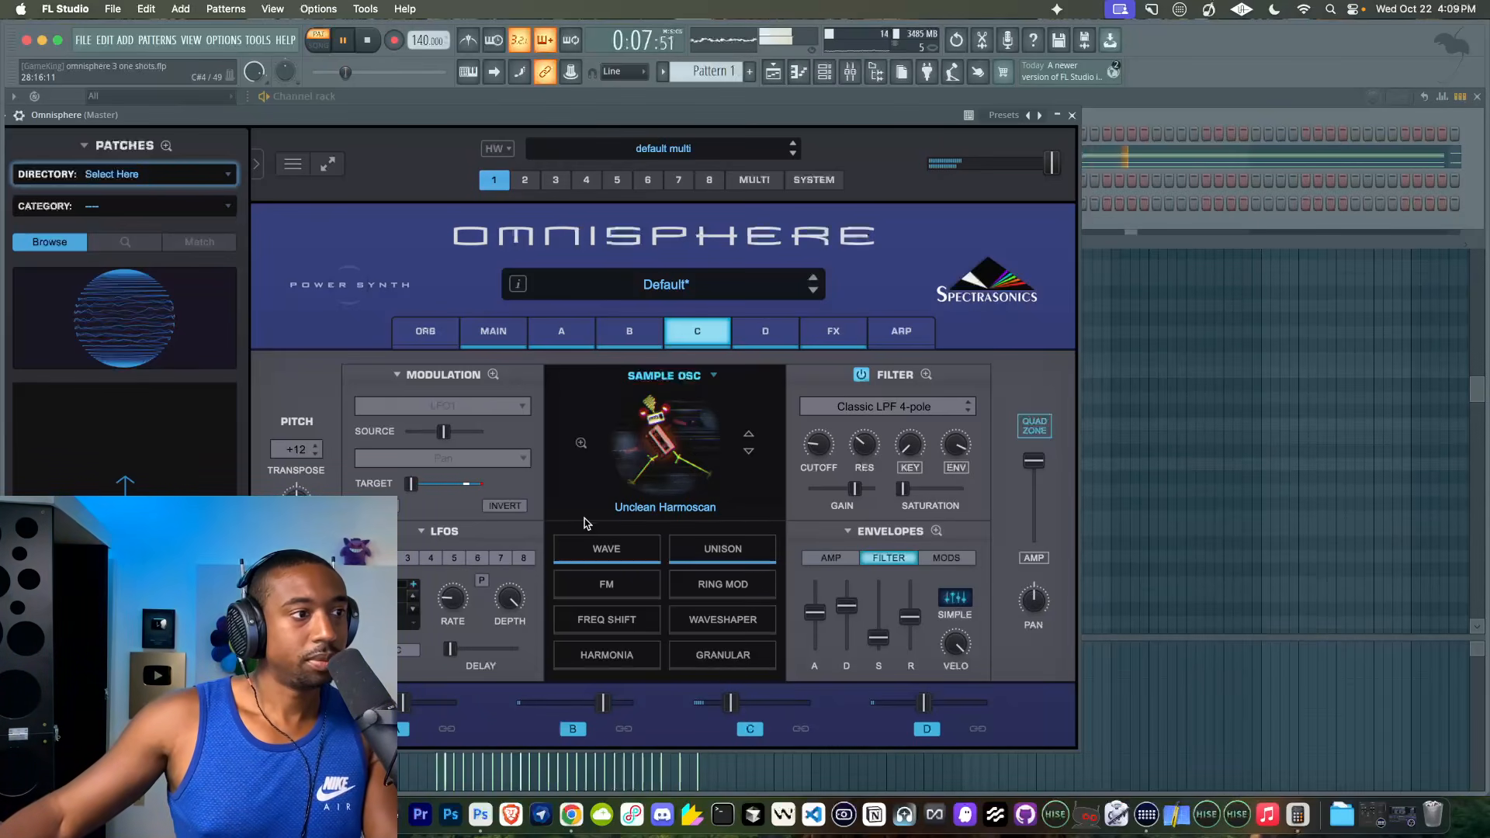
click(294, 459)
- Switch layer C's sound source to Unclean JP8 High Instability and reduce its filter envelope amount
click(748, 450)
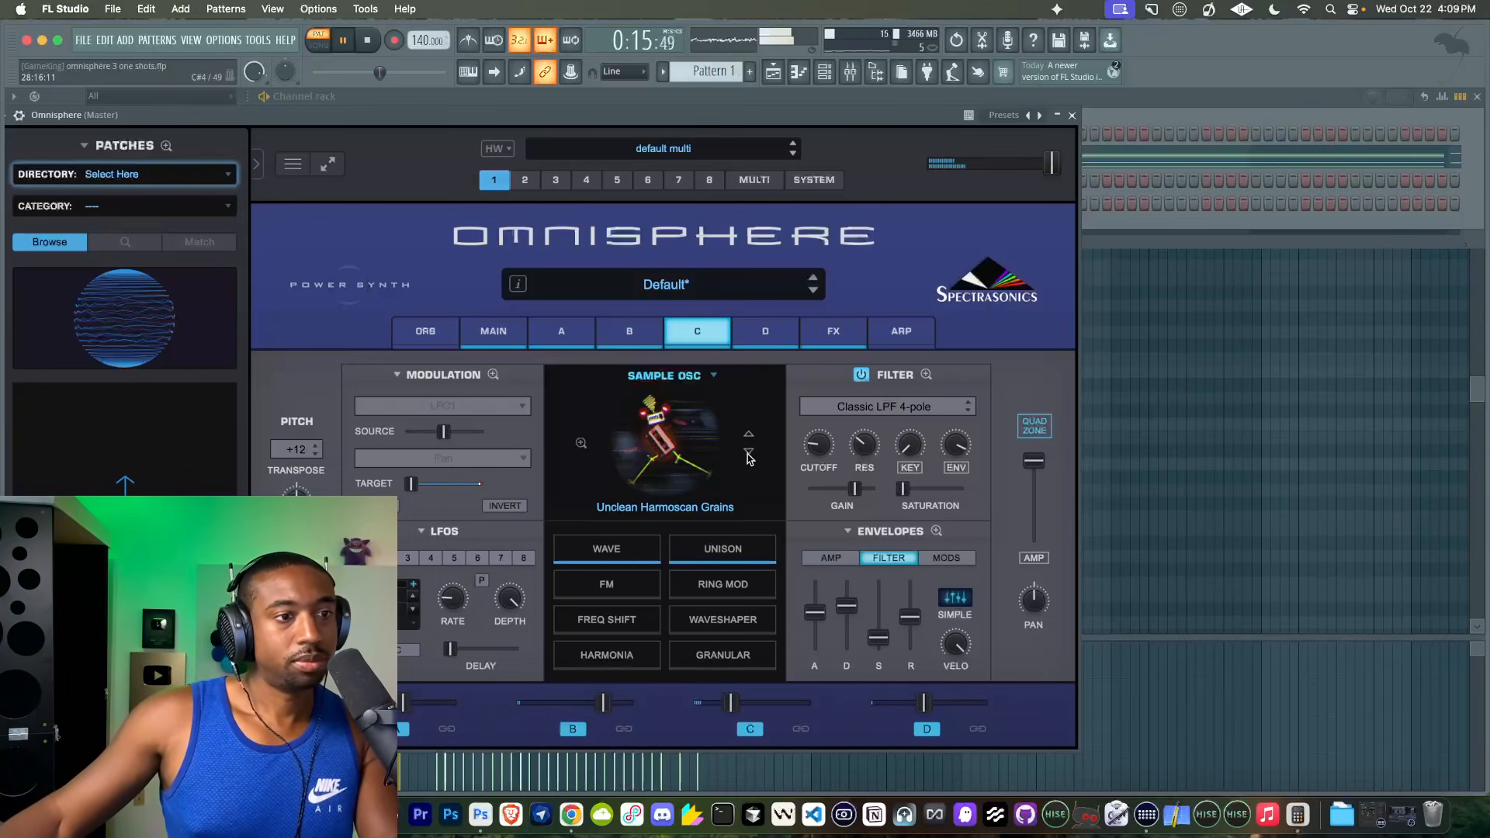
click(748, 452)
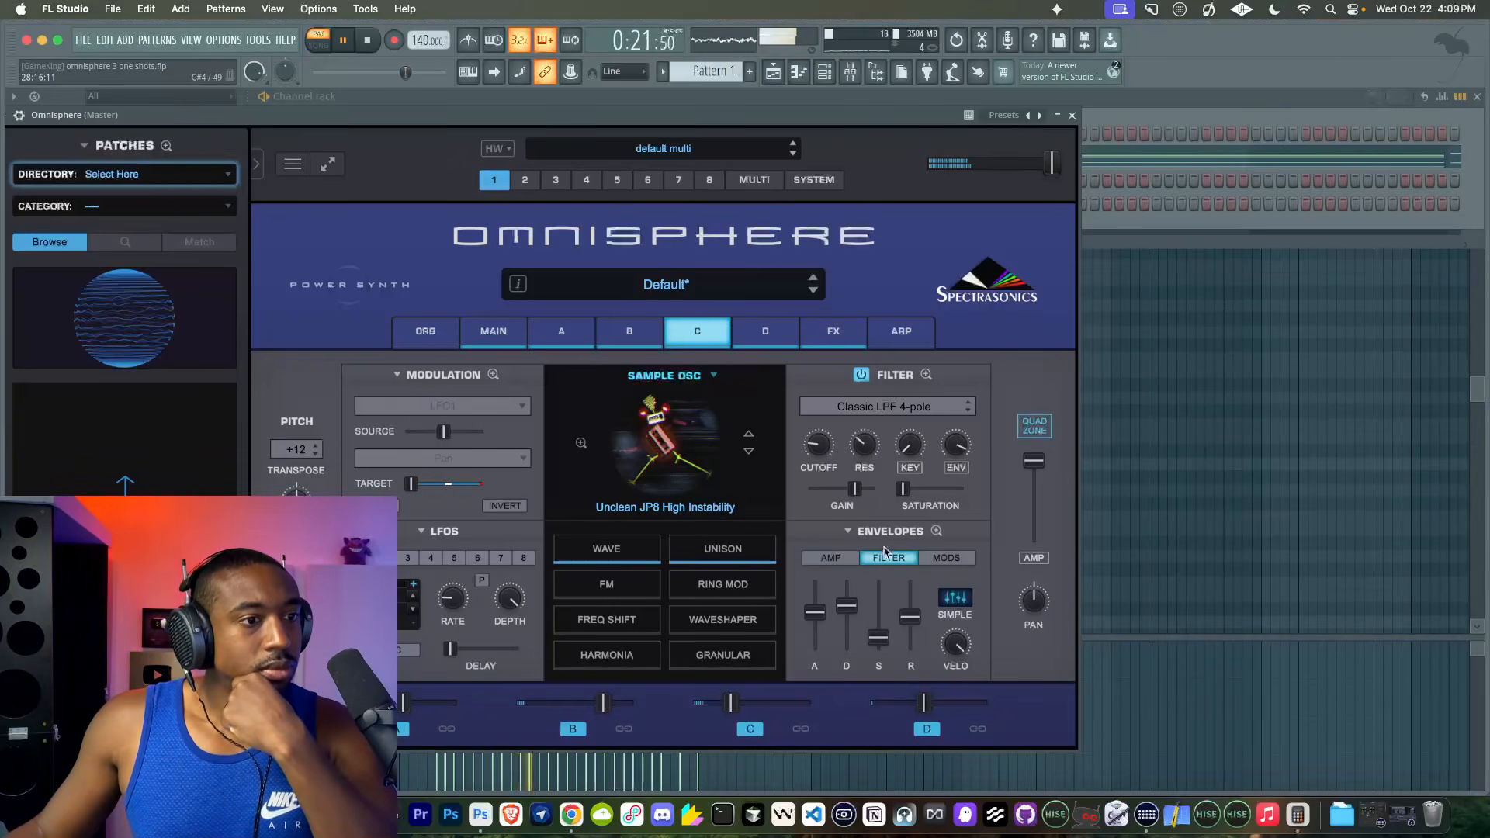
drag(954, 447, 918, 487)
click(366, 40)
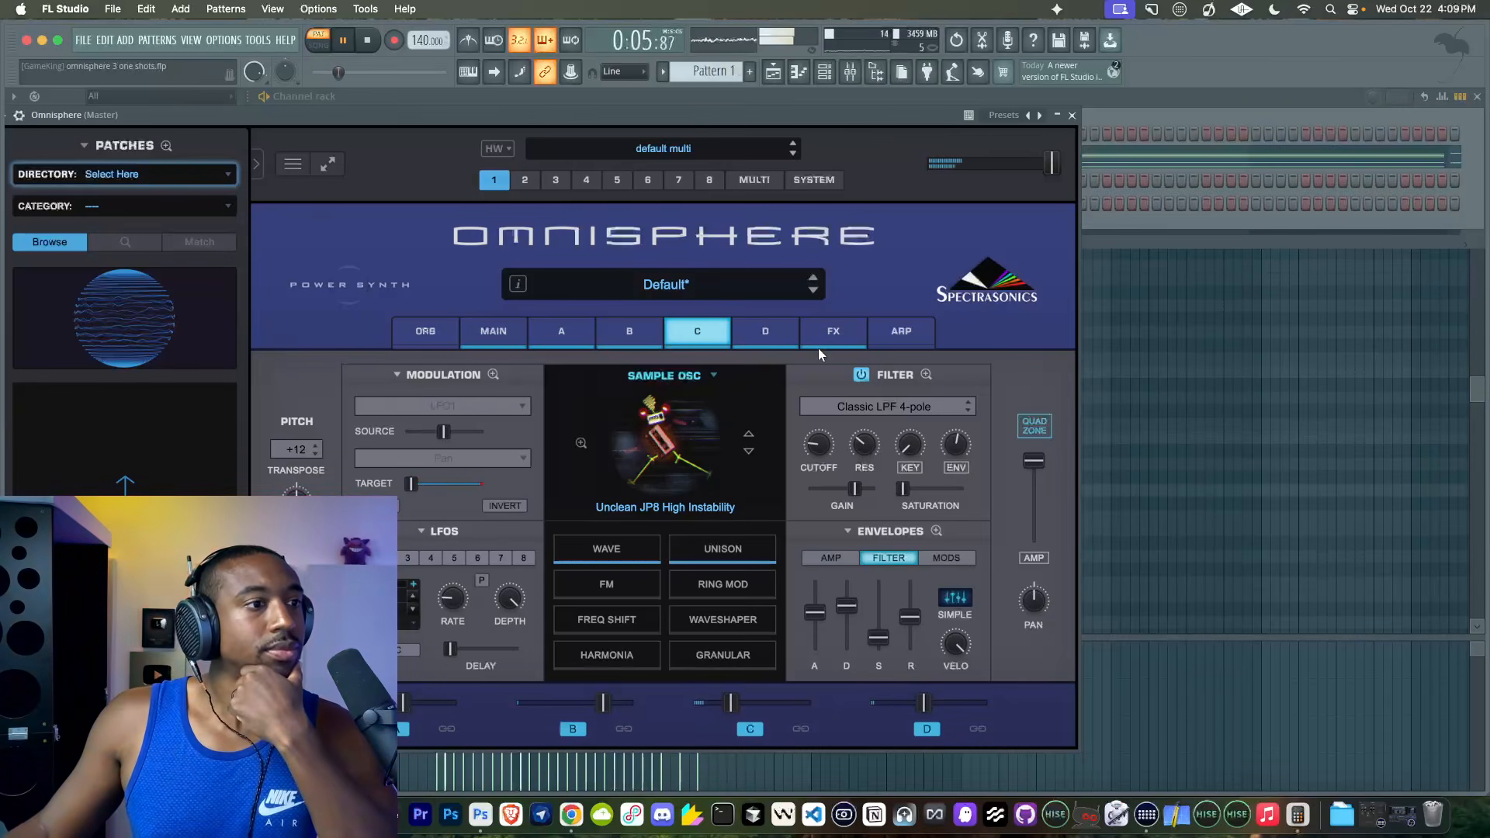
- Examine the enlarged Quadzone in its Notes and Velo modes while starting and stopping the pattern
click(583, 332)
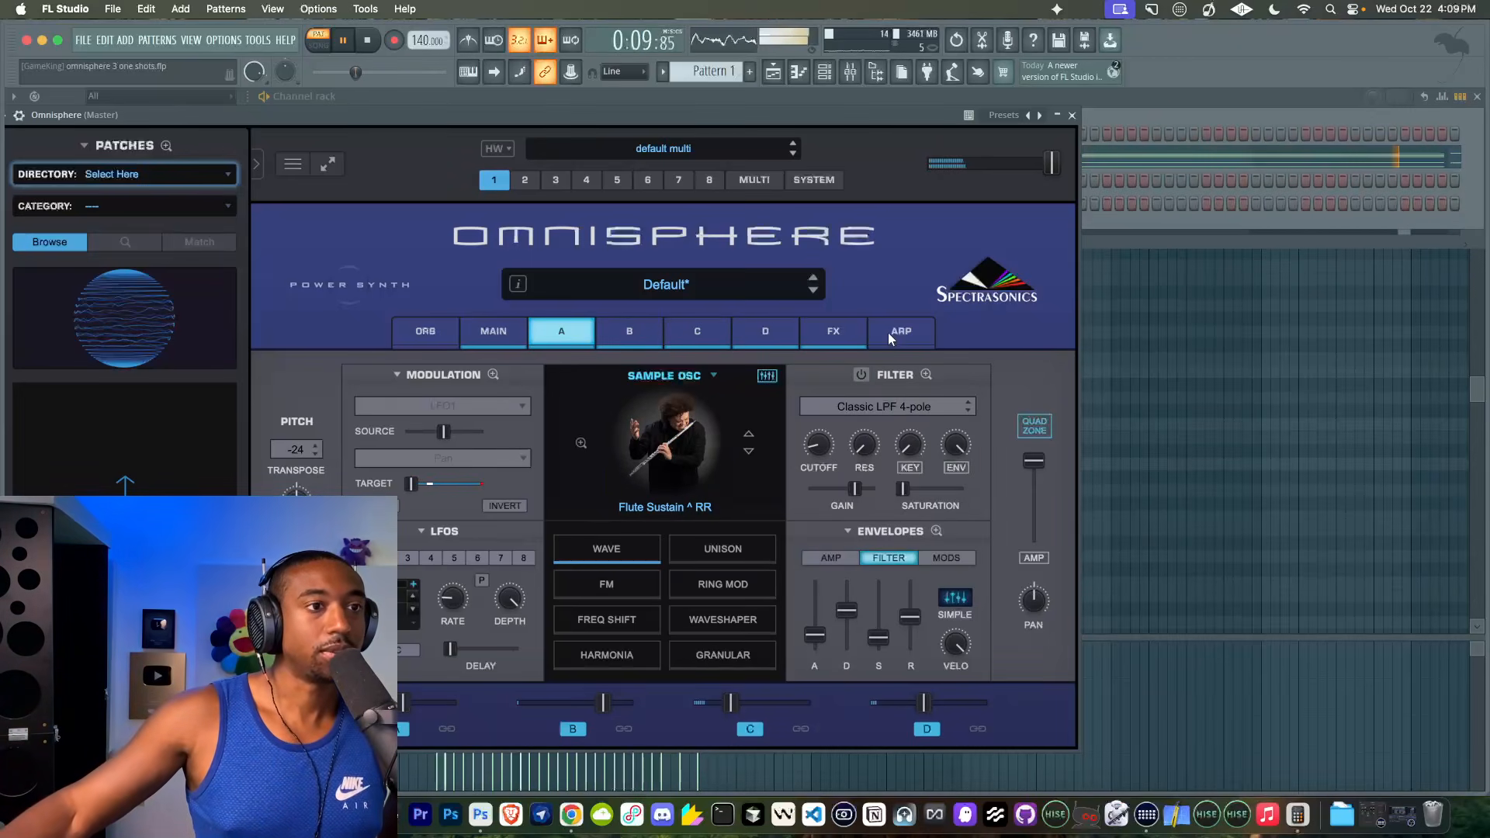
click(504, 331)
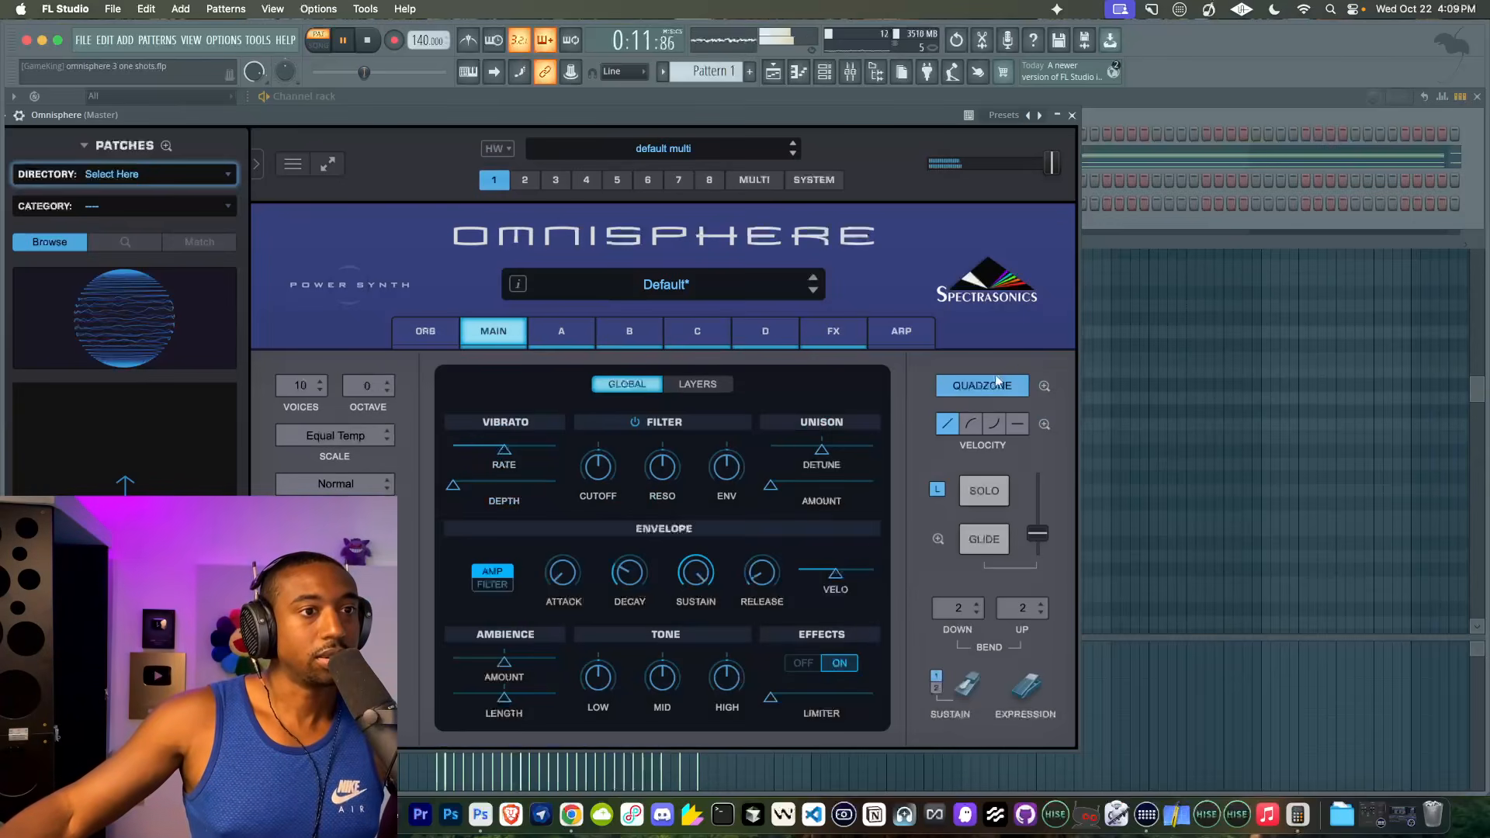
click(1042, 384)
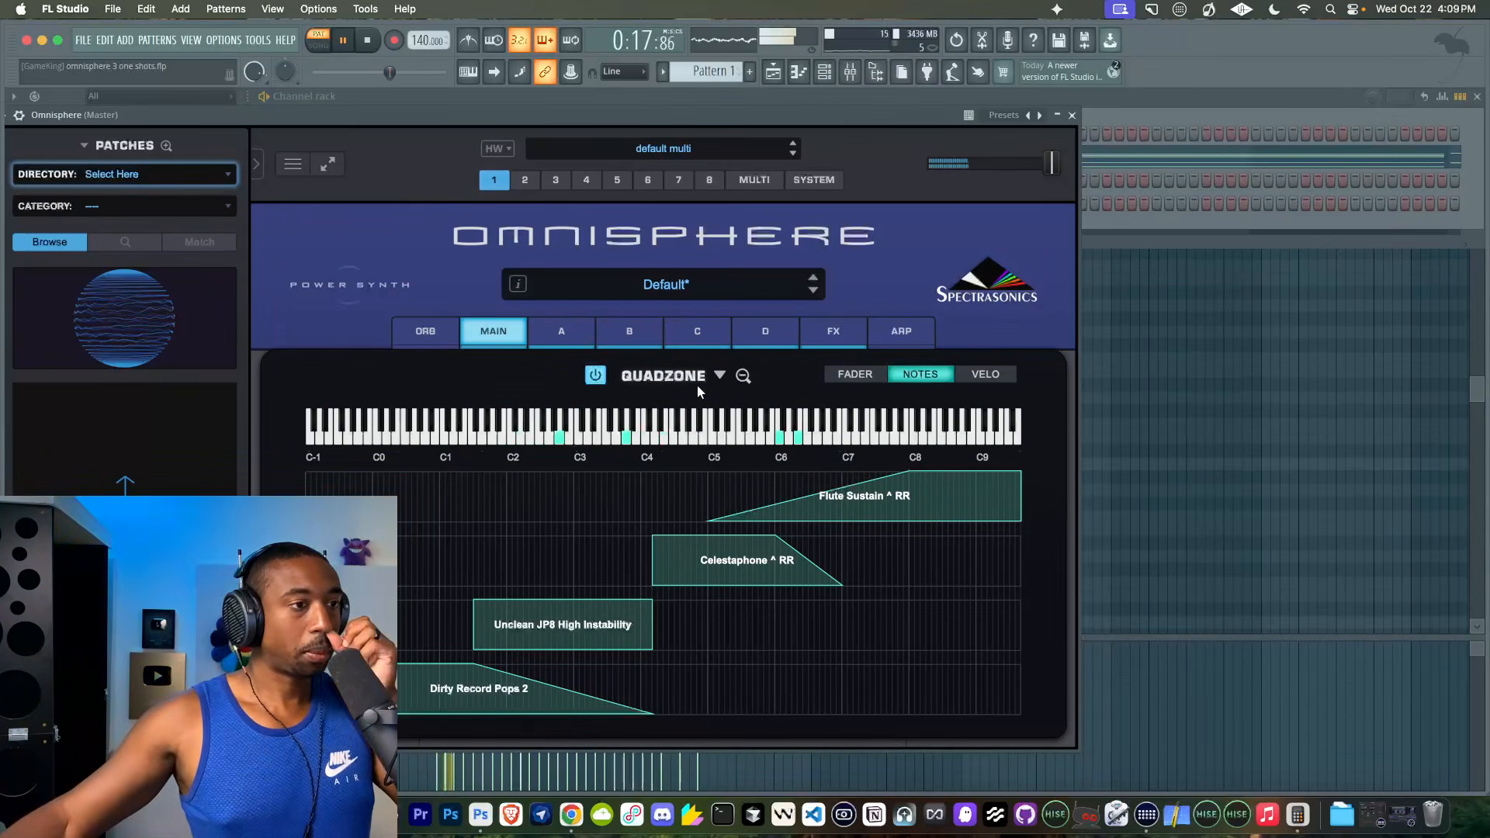
key(space)
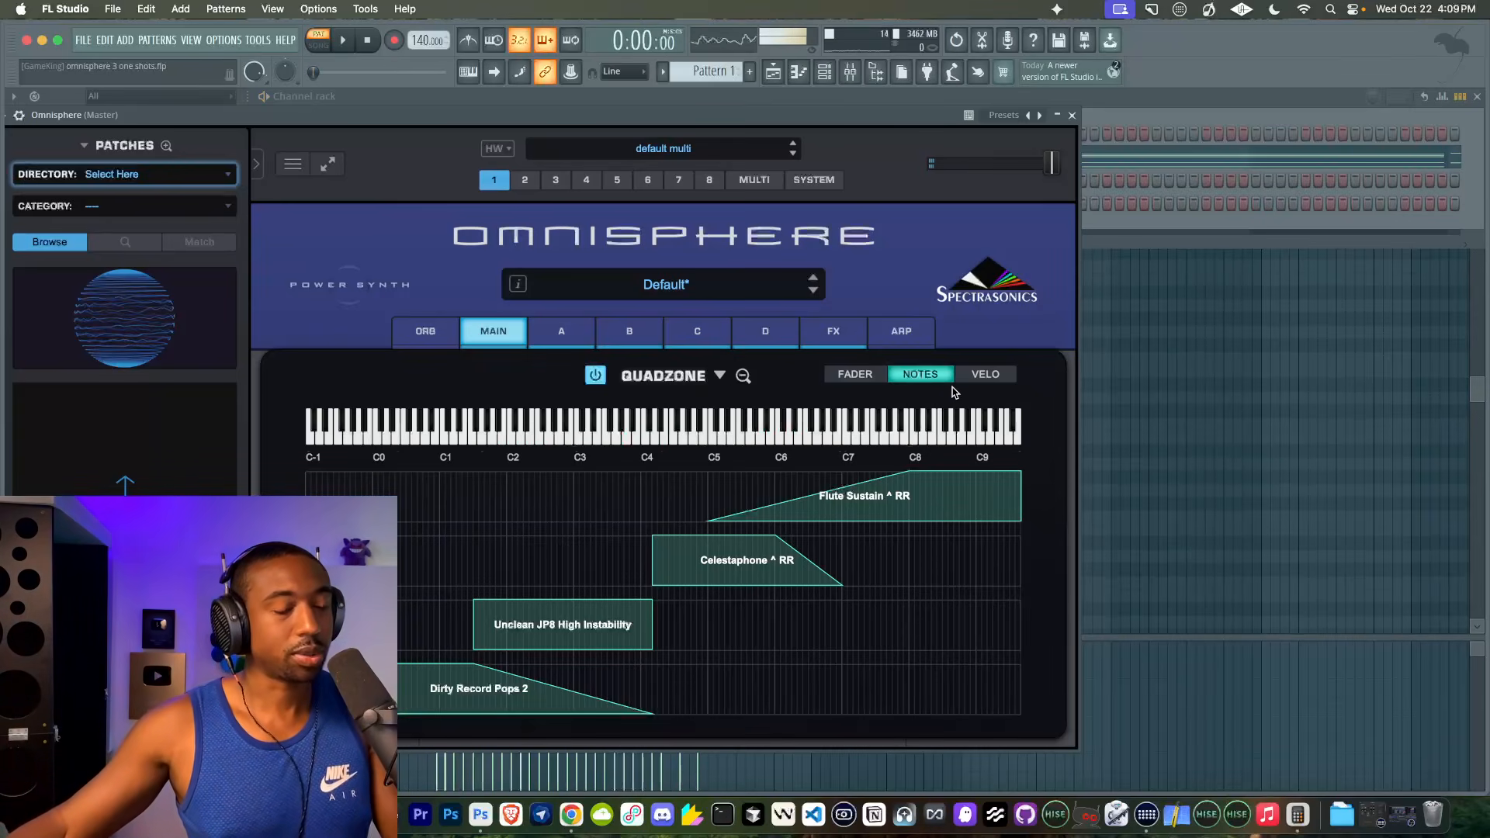
click(983, 374)
key(space)
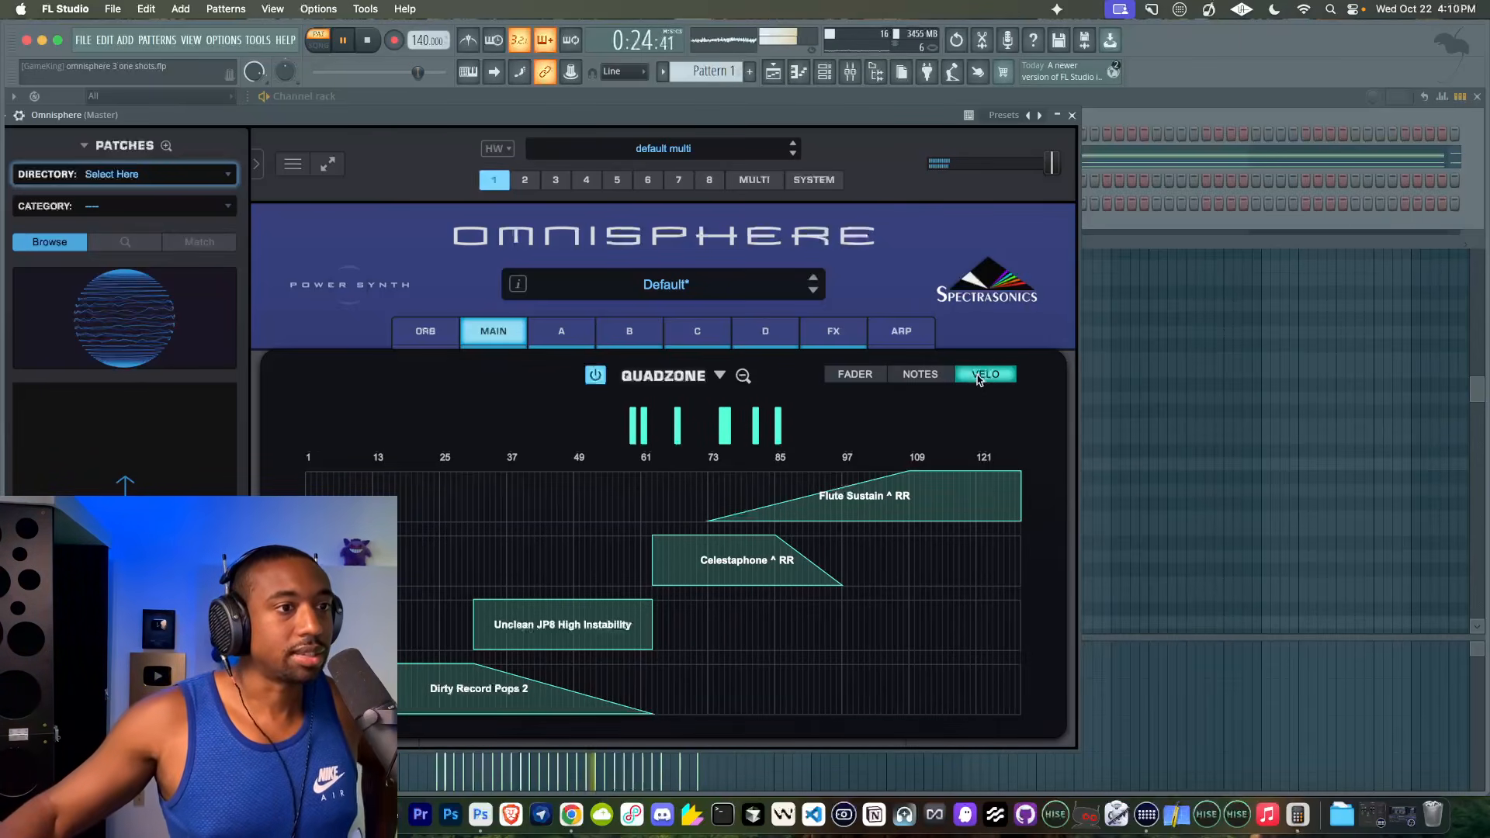
click(920, 375)
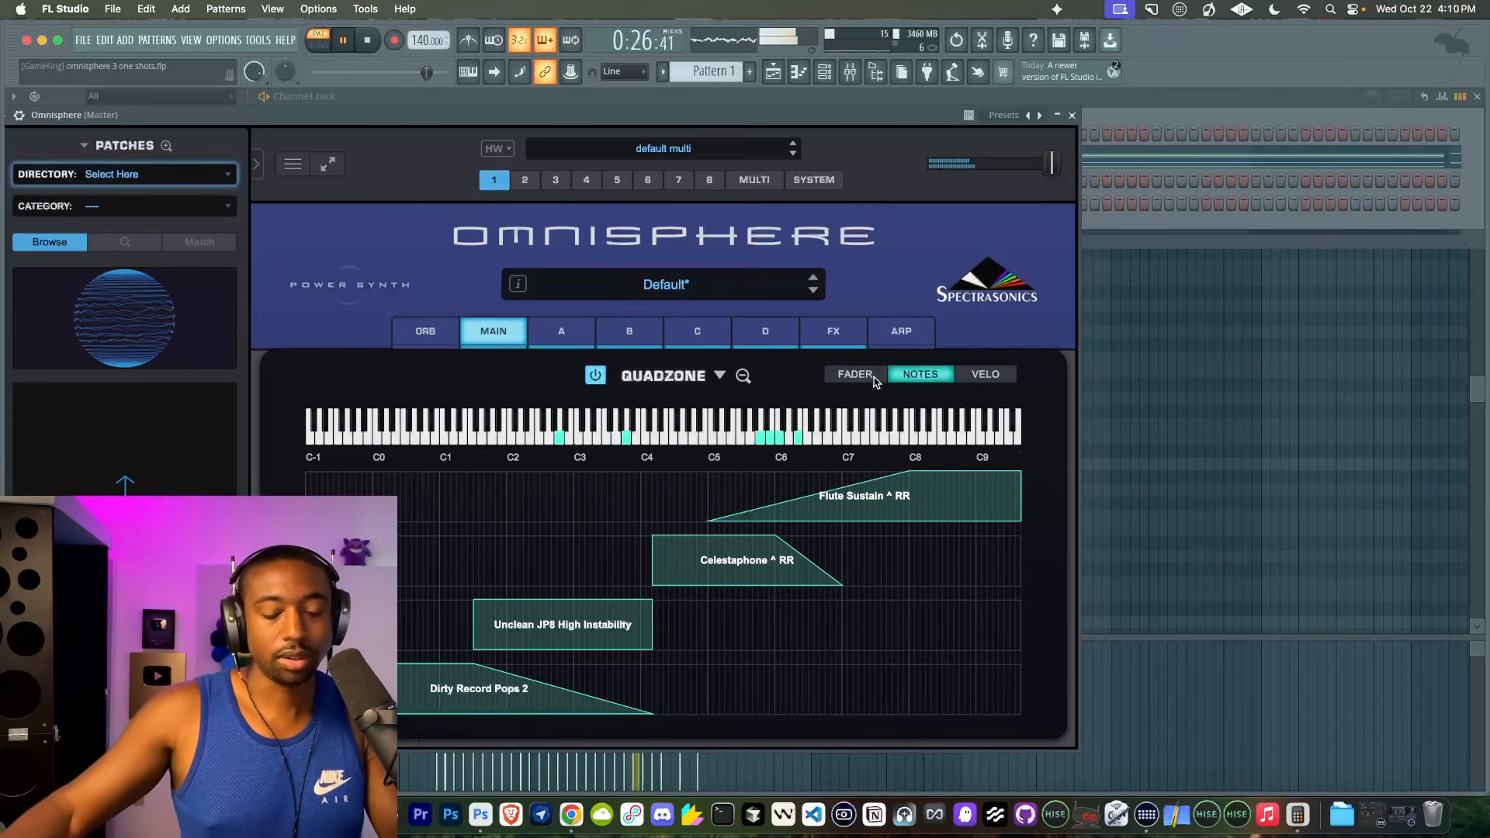
key(space)
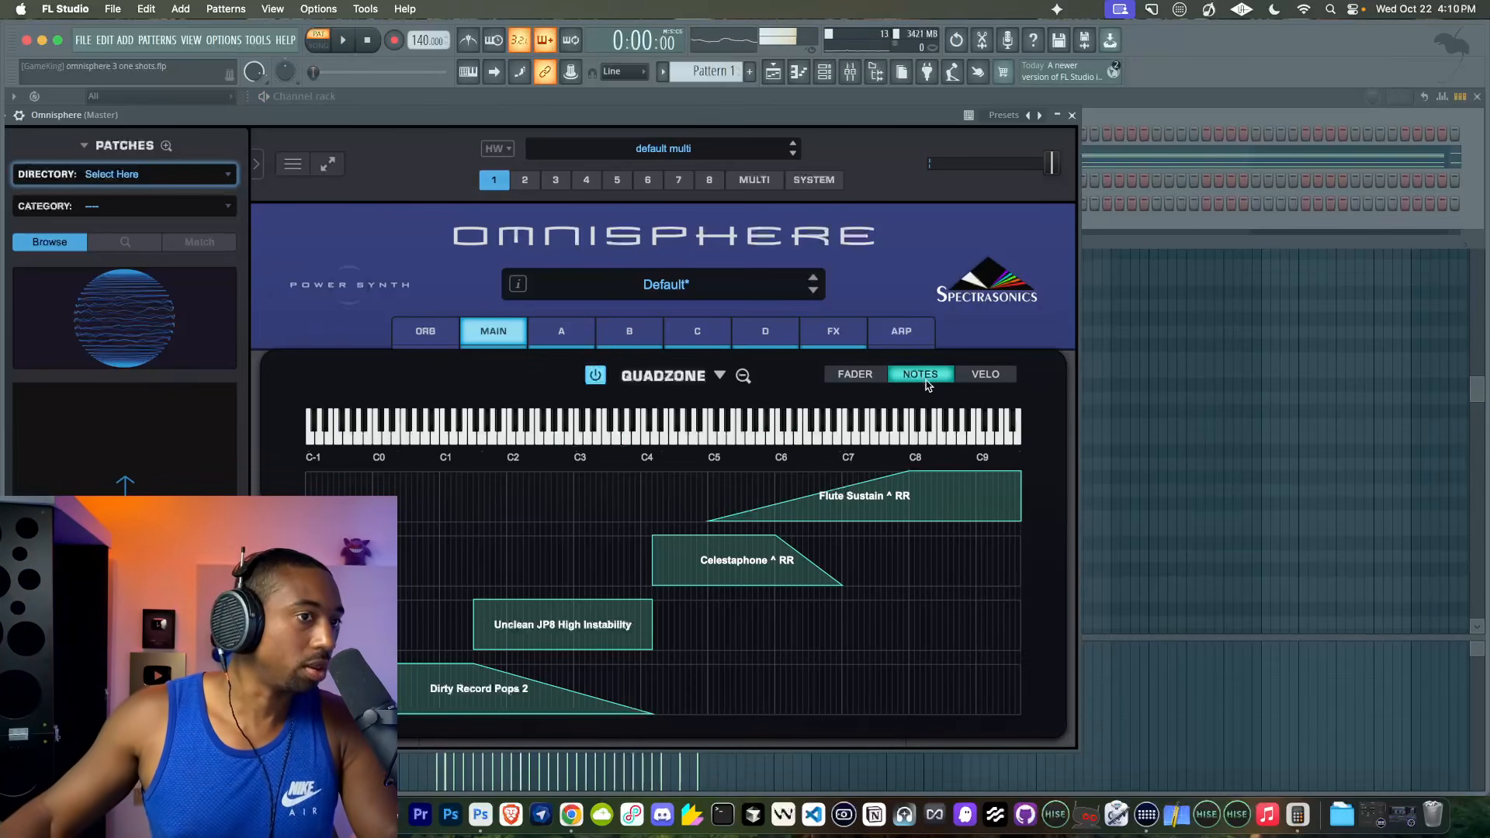
click(1000, 377)
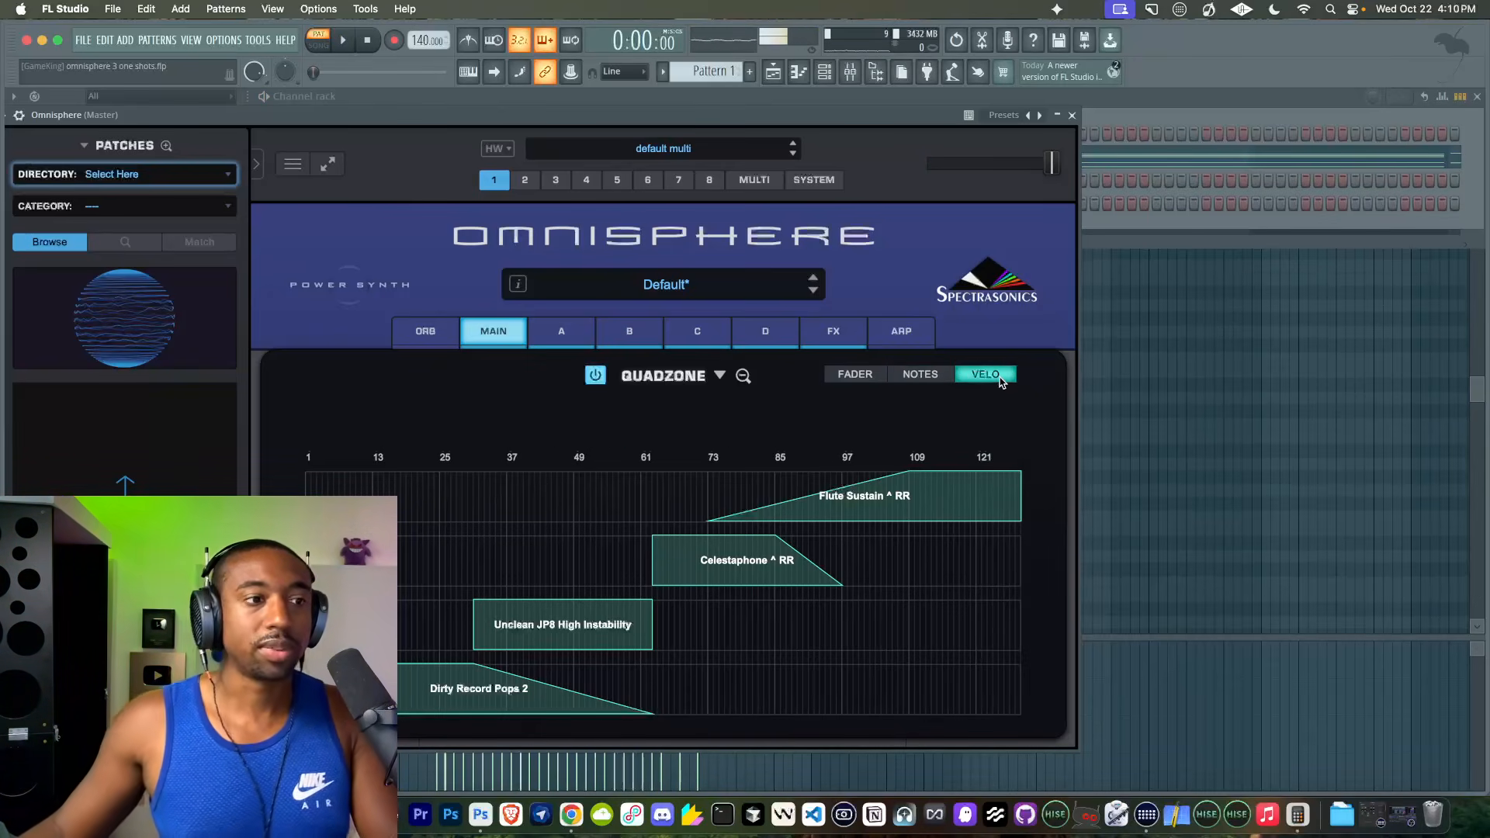
click(947, 374)
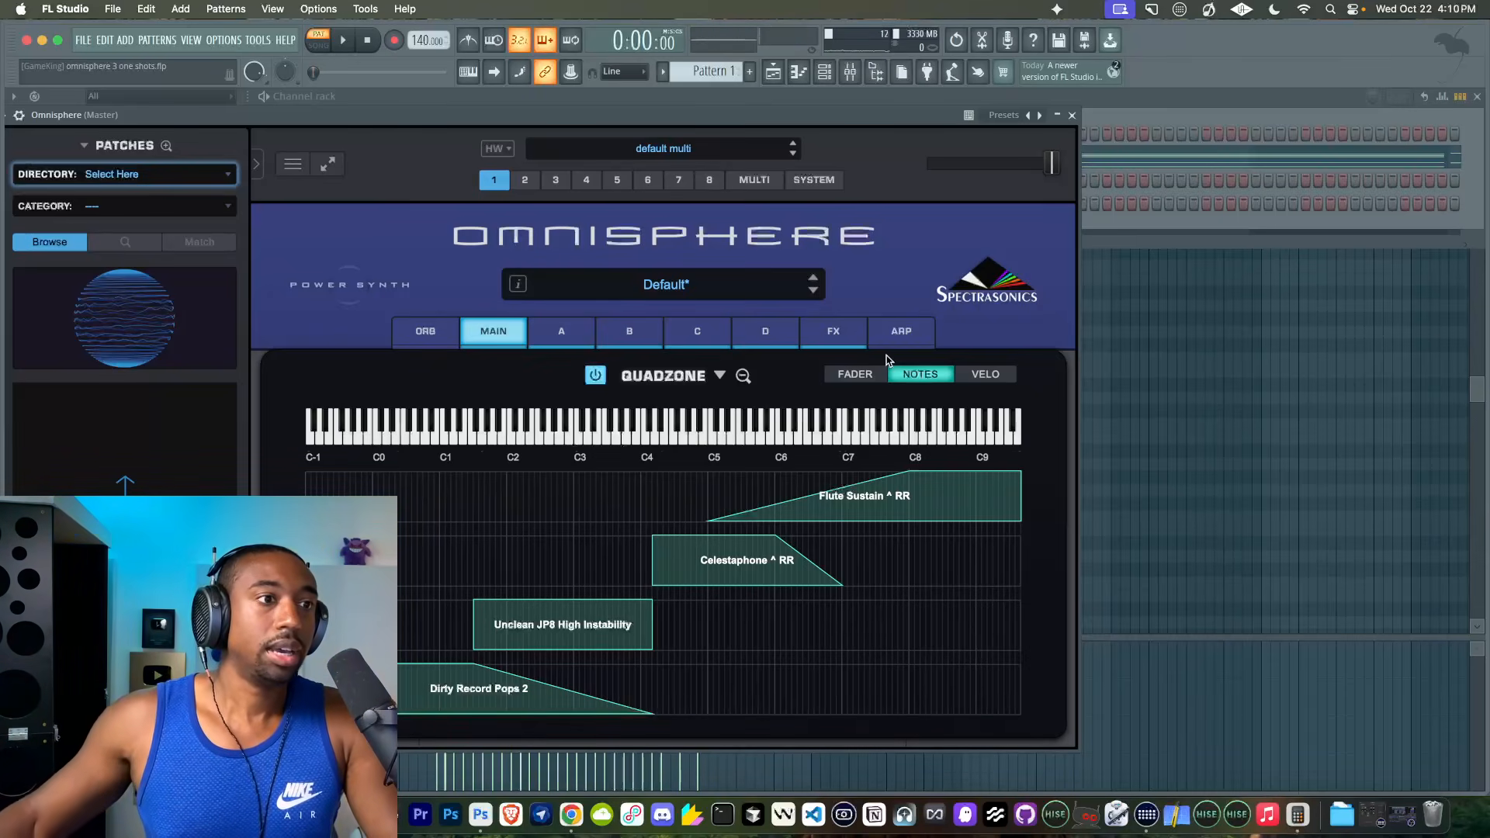
- Set the Quadzone to Fader mode and modulate its fader with an LFO
click(869, 378)
click(918, 376)
click(855, 375)
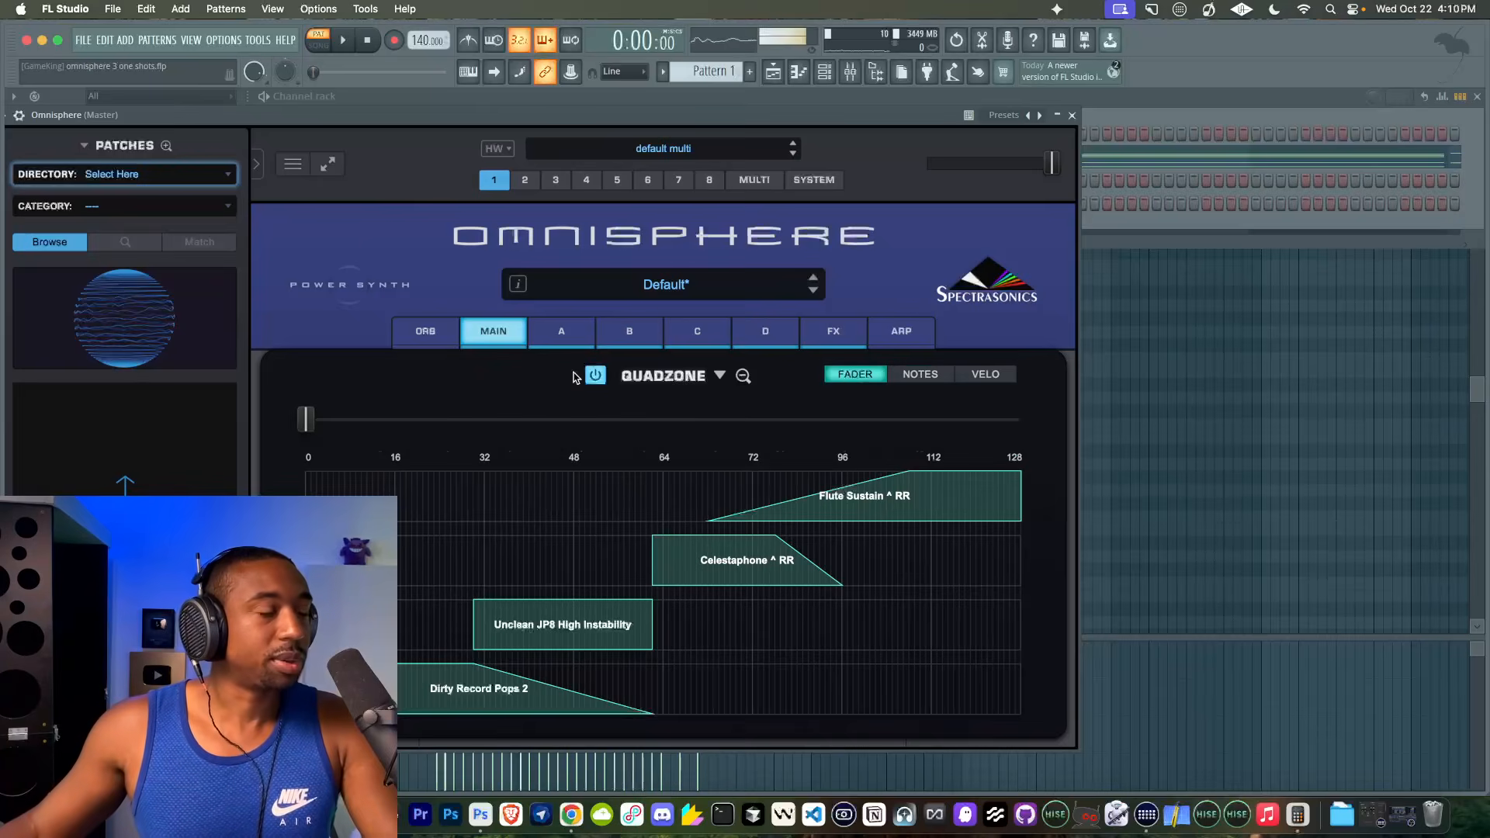
right_click(310, 408)
mouse_move(403, 450)
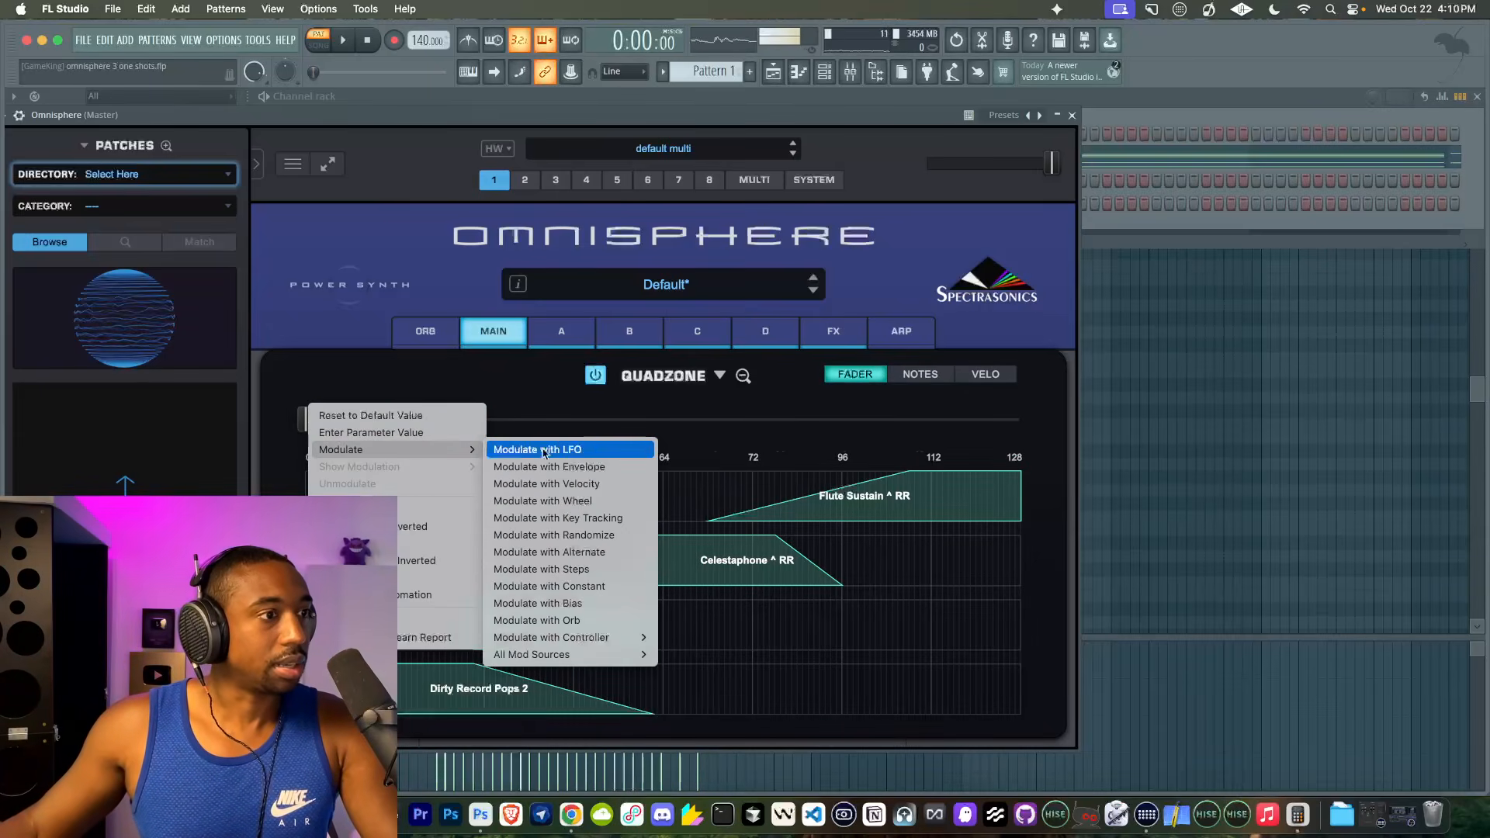
click(543, 450)
- Raise the source depth of the LFO2 to QuadZone Fader routing almost to maximum while the pattern plays
key(space)
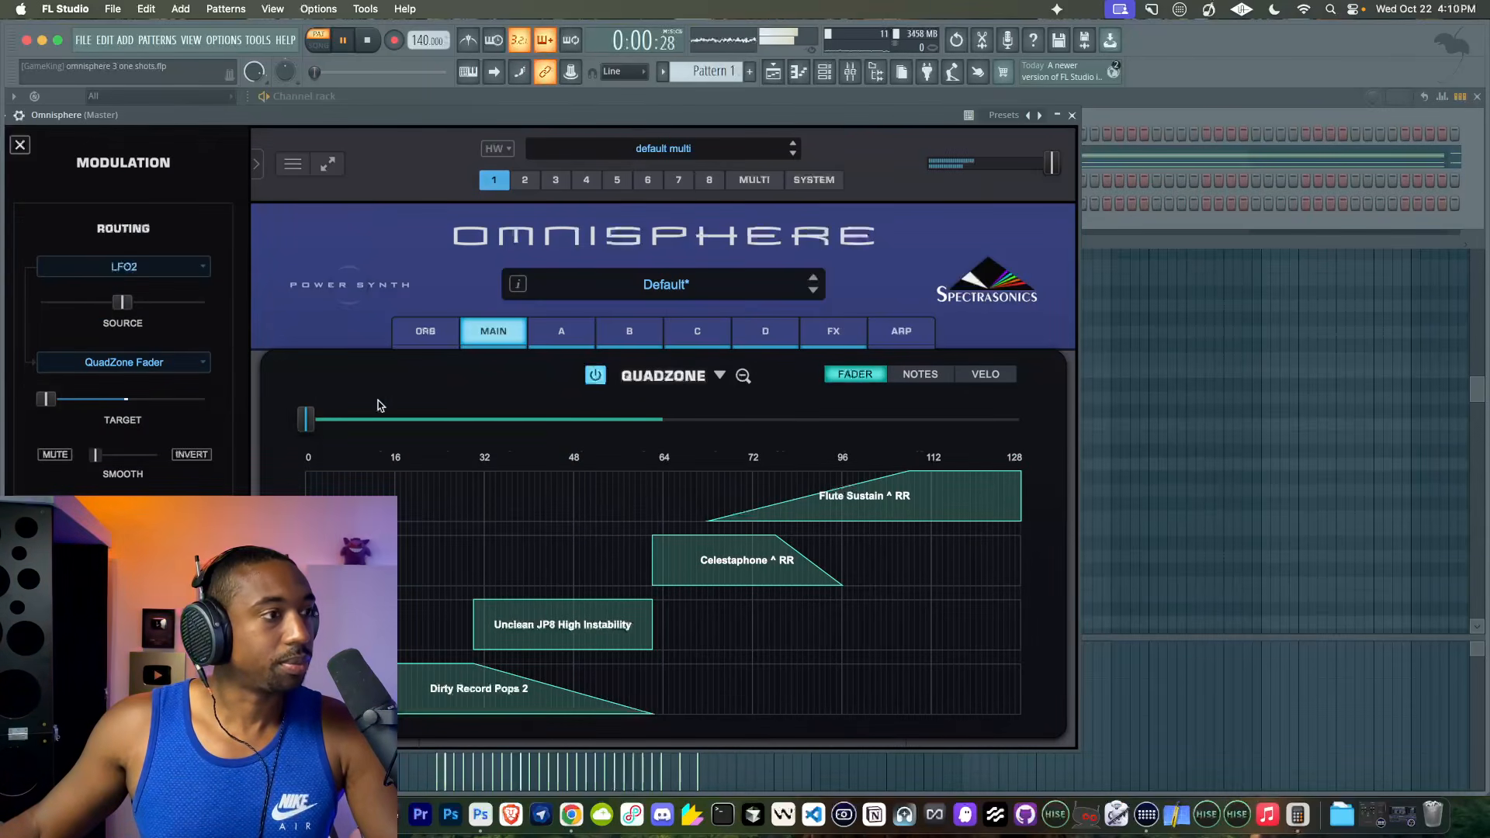
drag(122, 302, 199, 302)
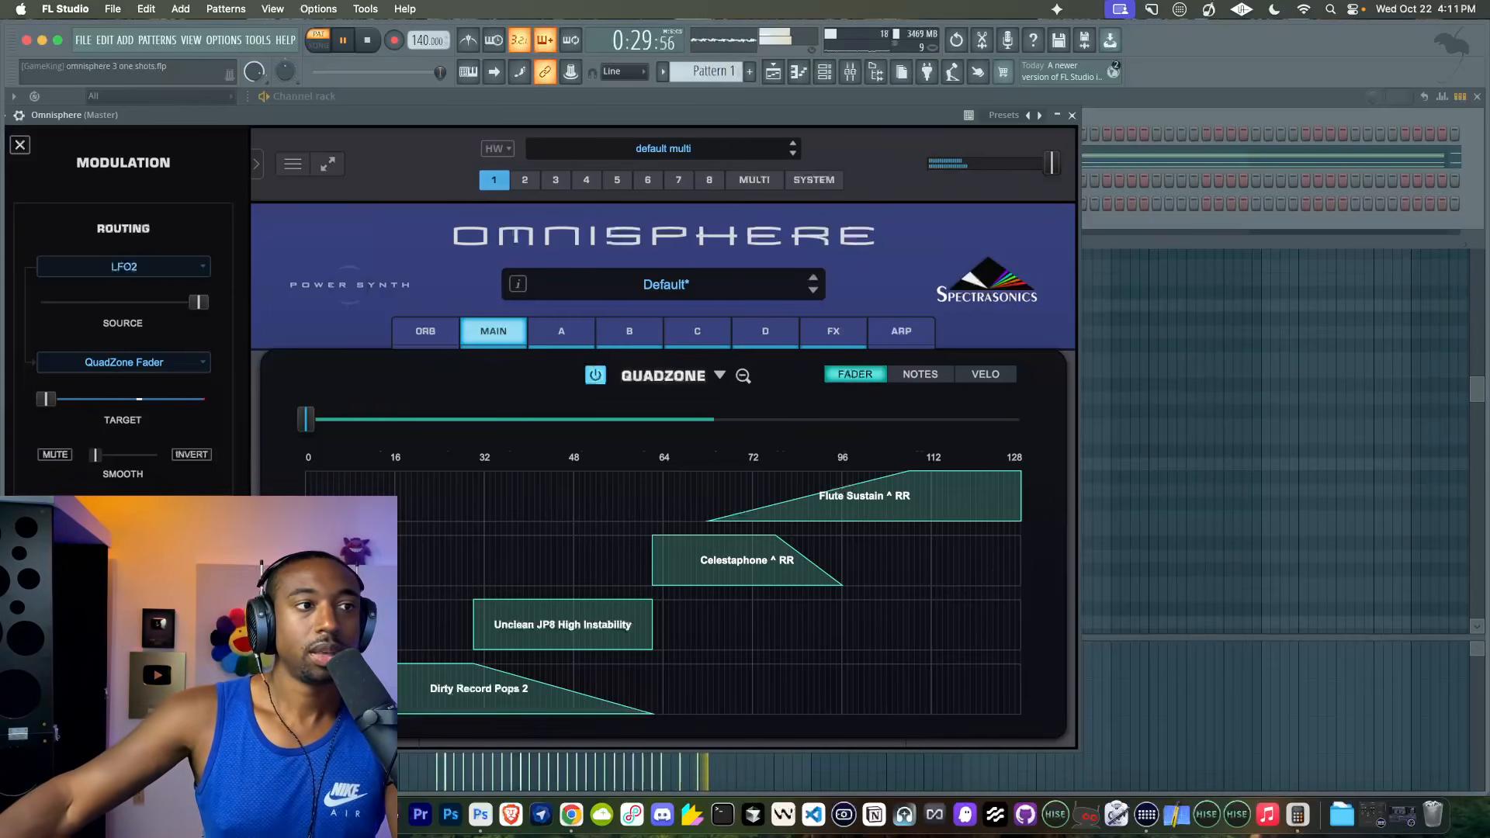
key(space)
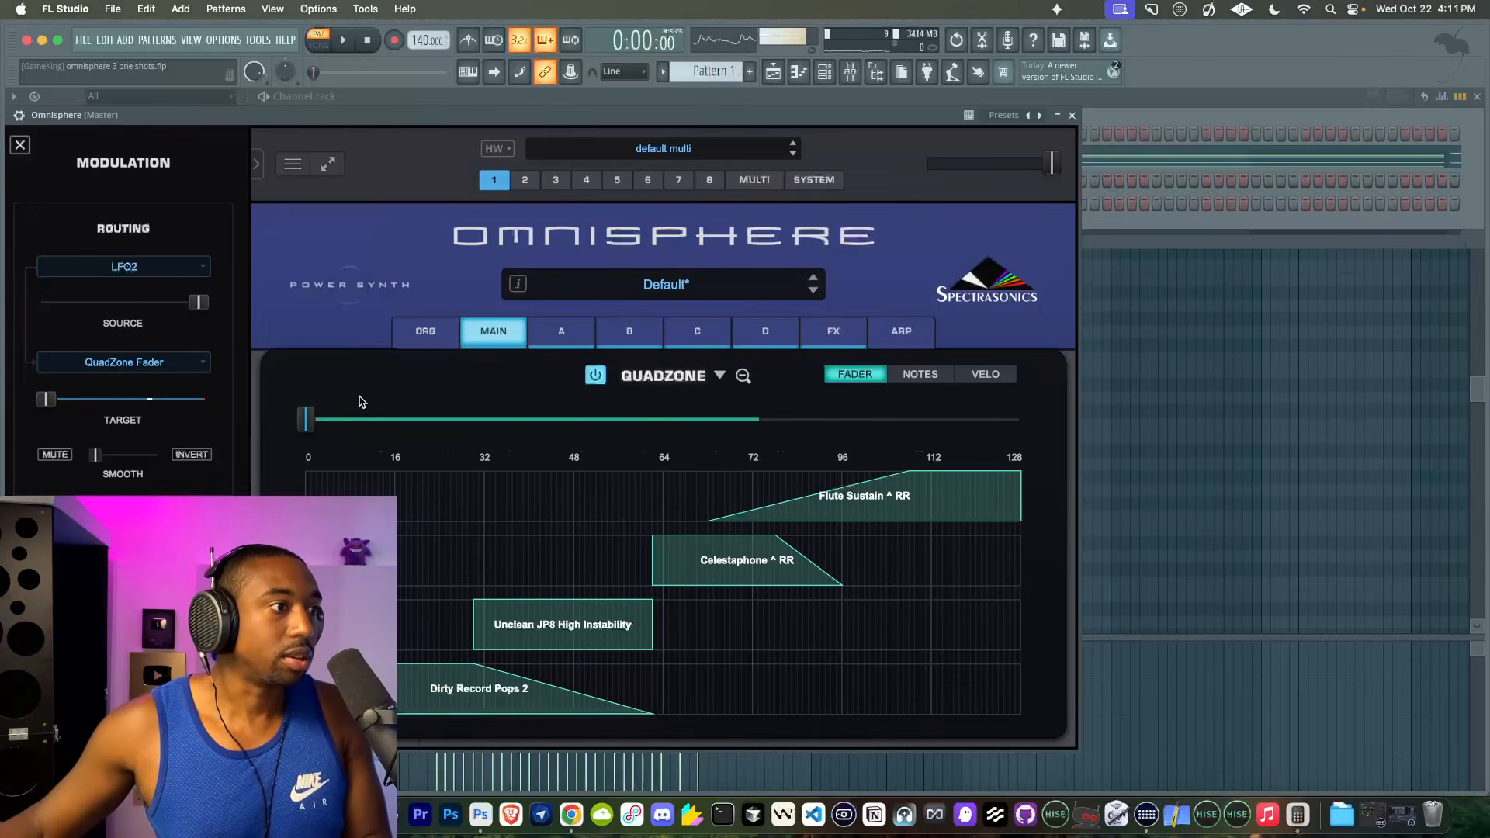
right_click(307, 416)
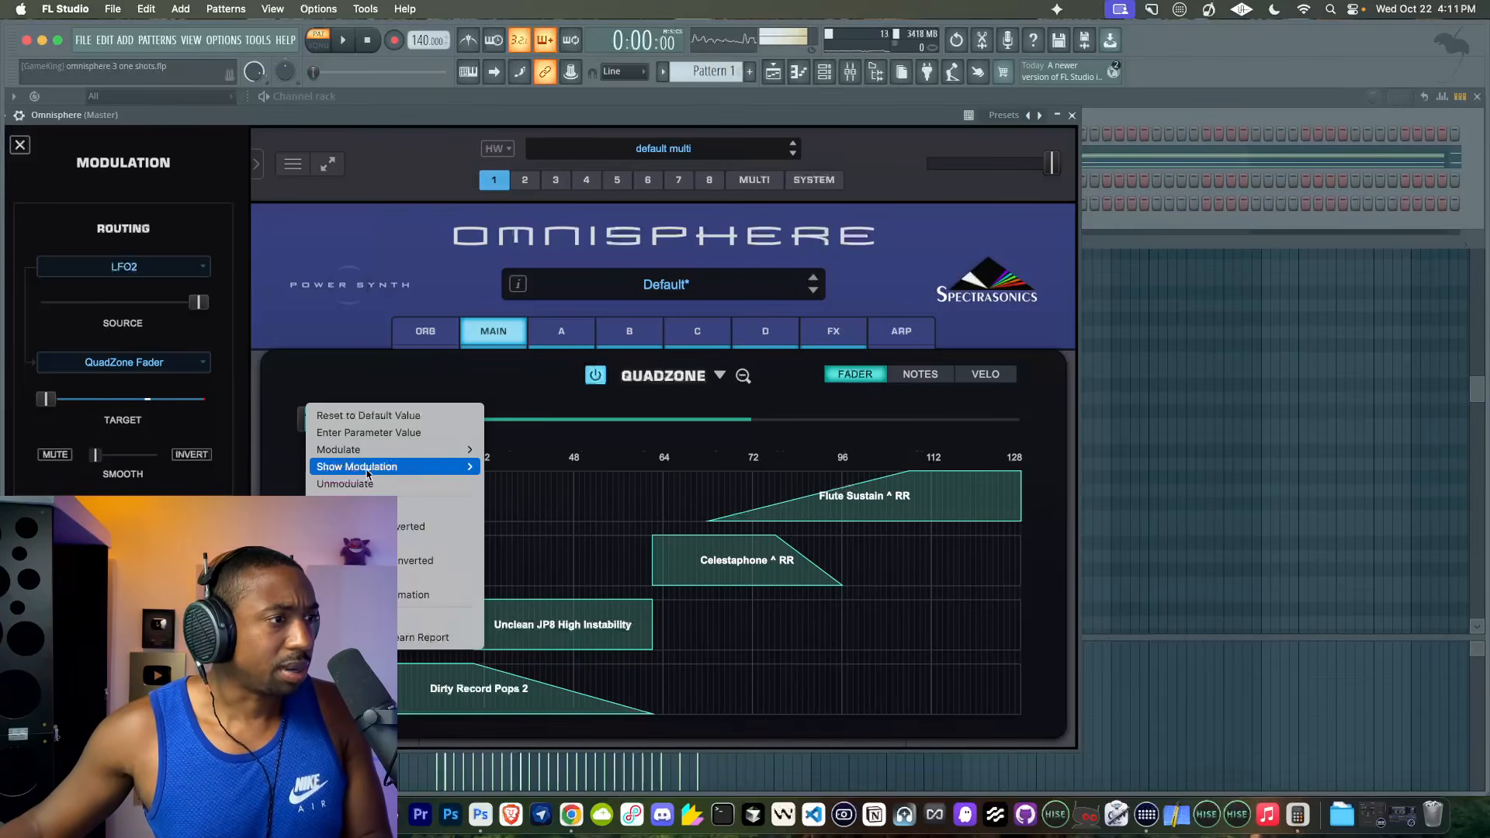
mouse_move(374, 451)
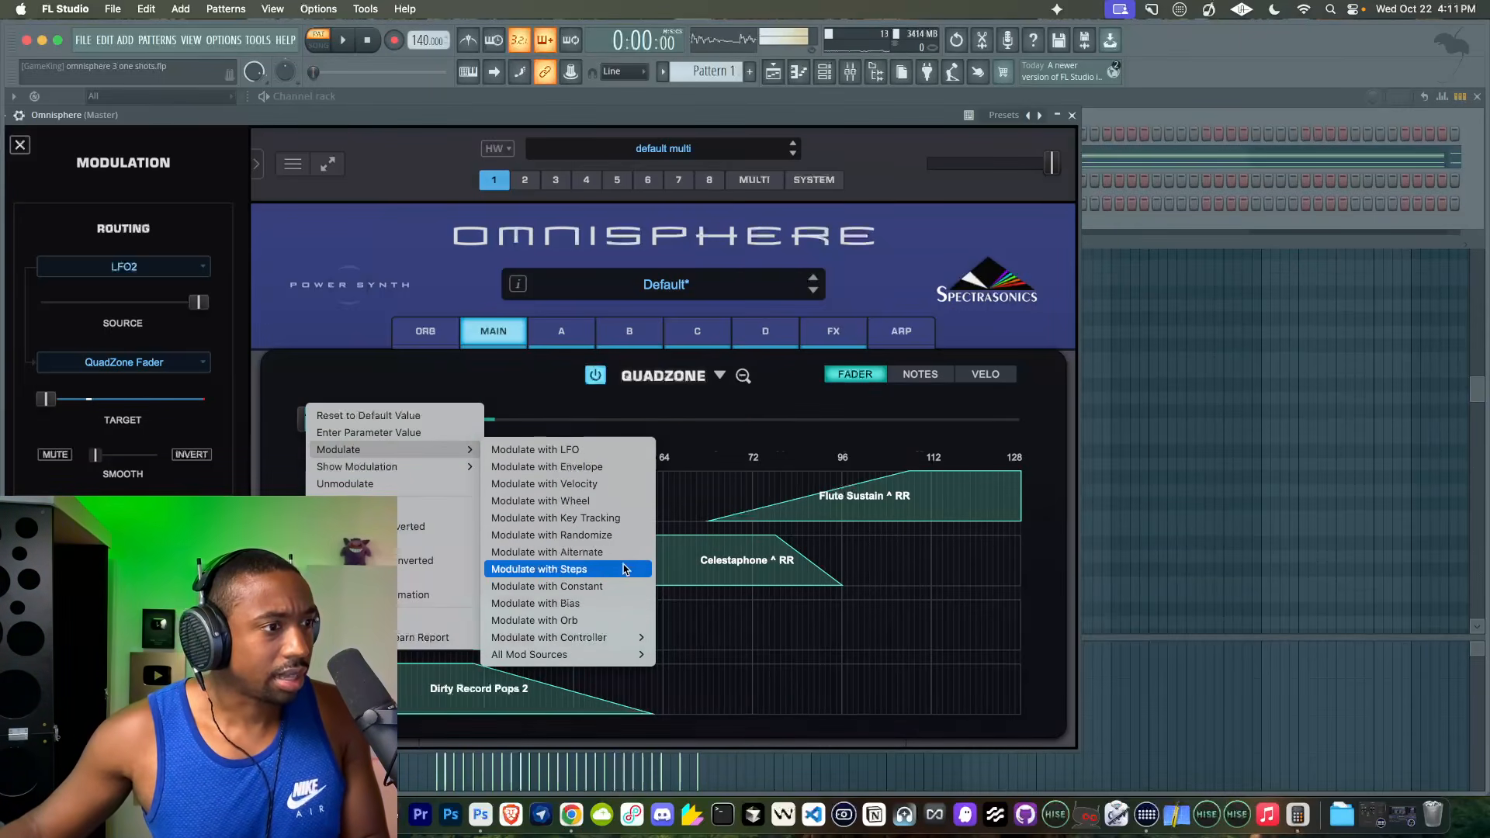
click(500, 381)
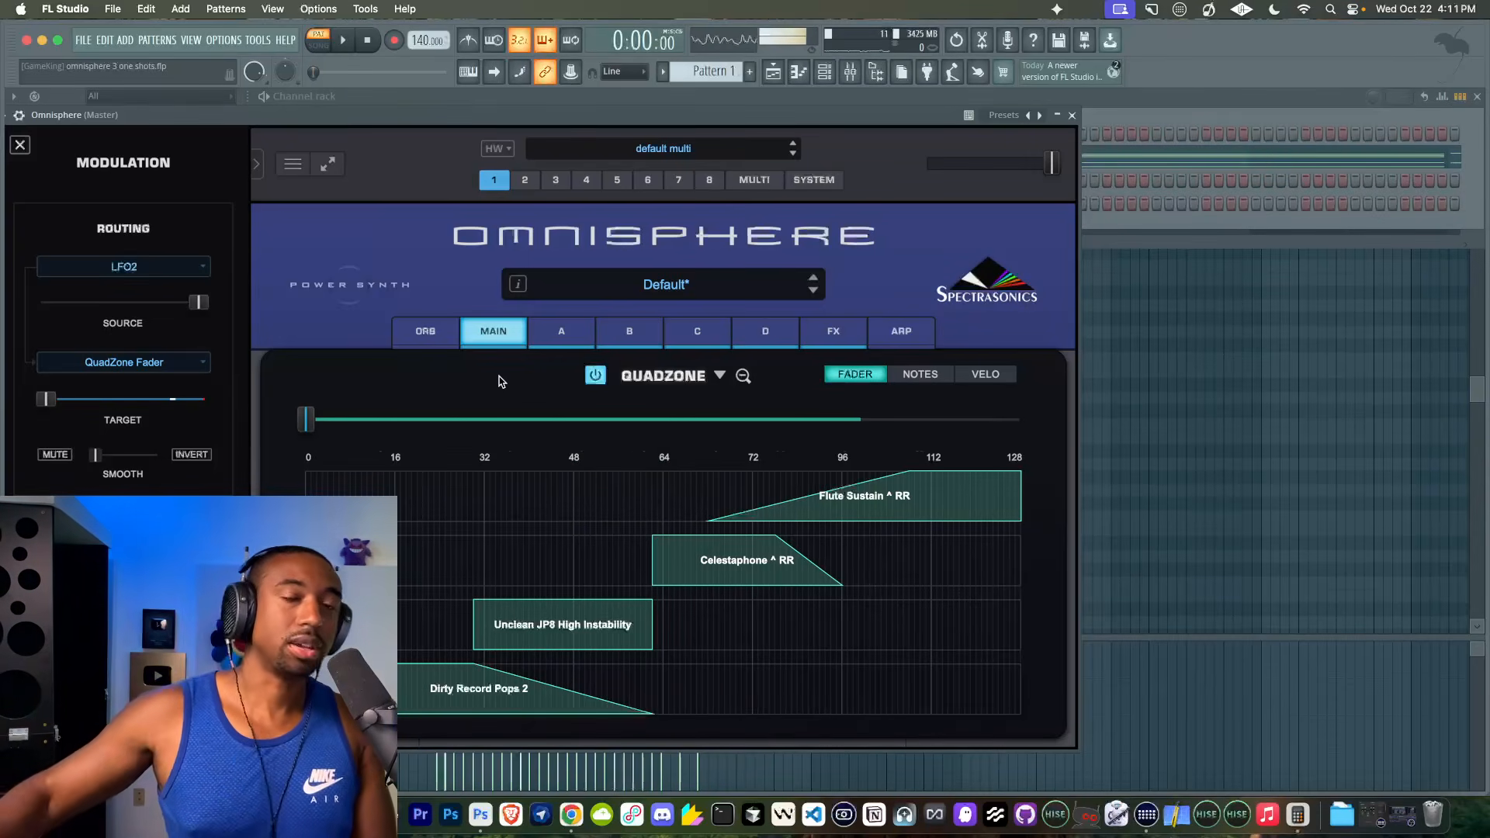
- Set the Quadzone to Notes mode and save the patch as "Quadzone - Bell Melody" in the YouTube folder
click(896, 380)
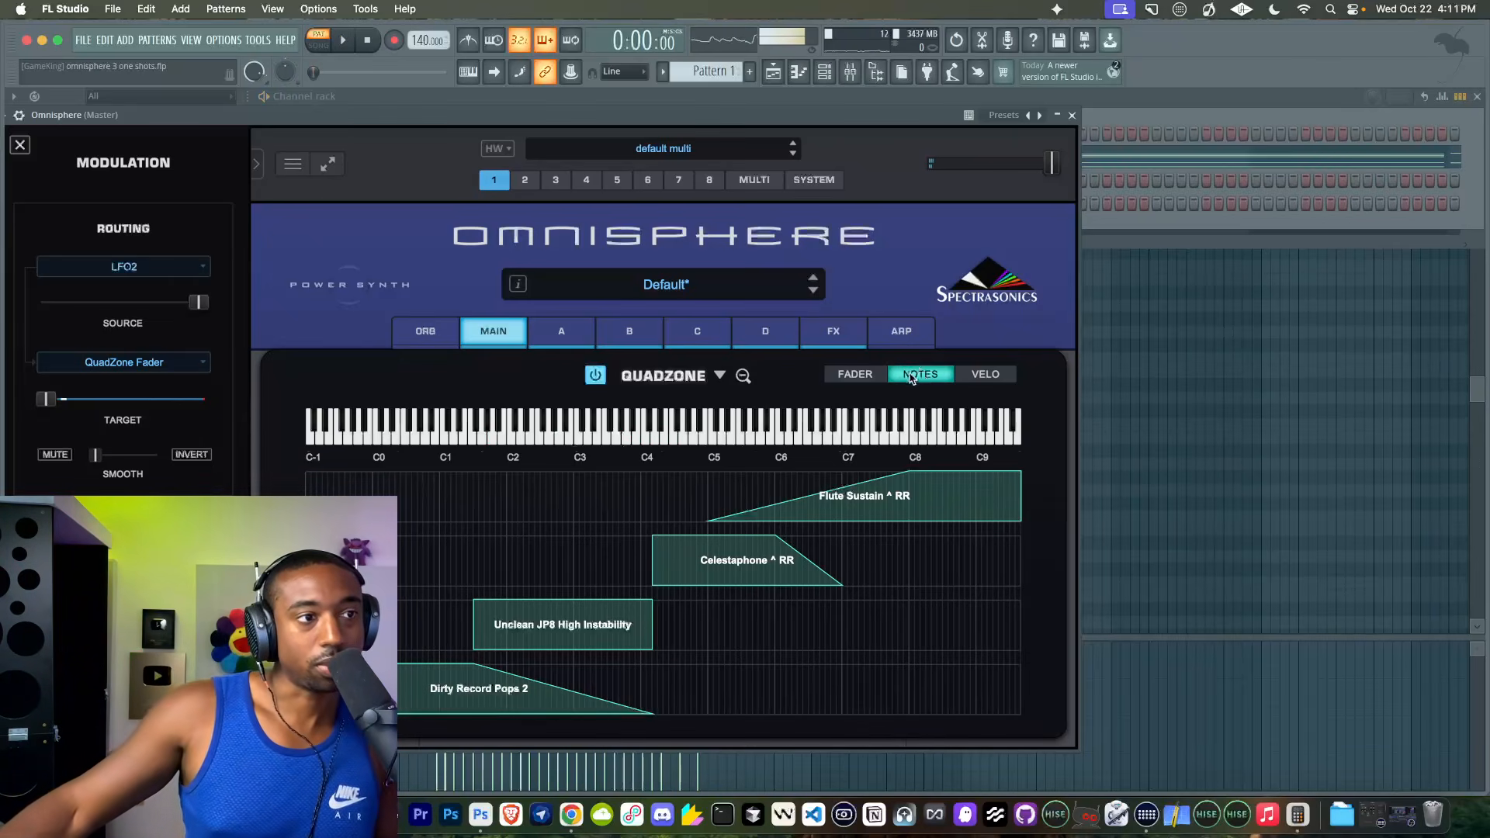
click(291, 166)
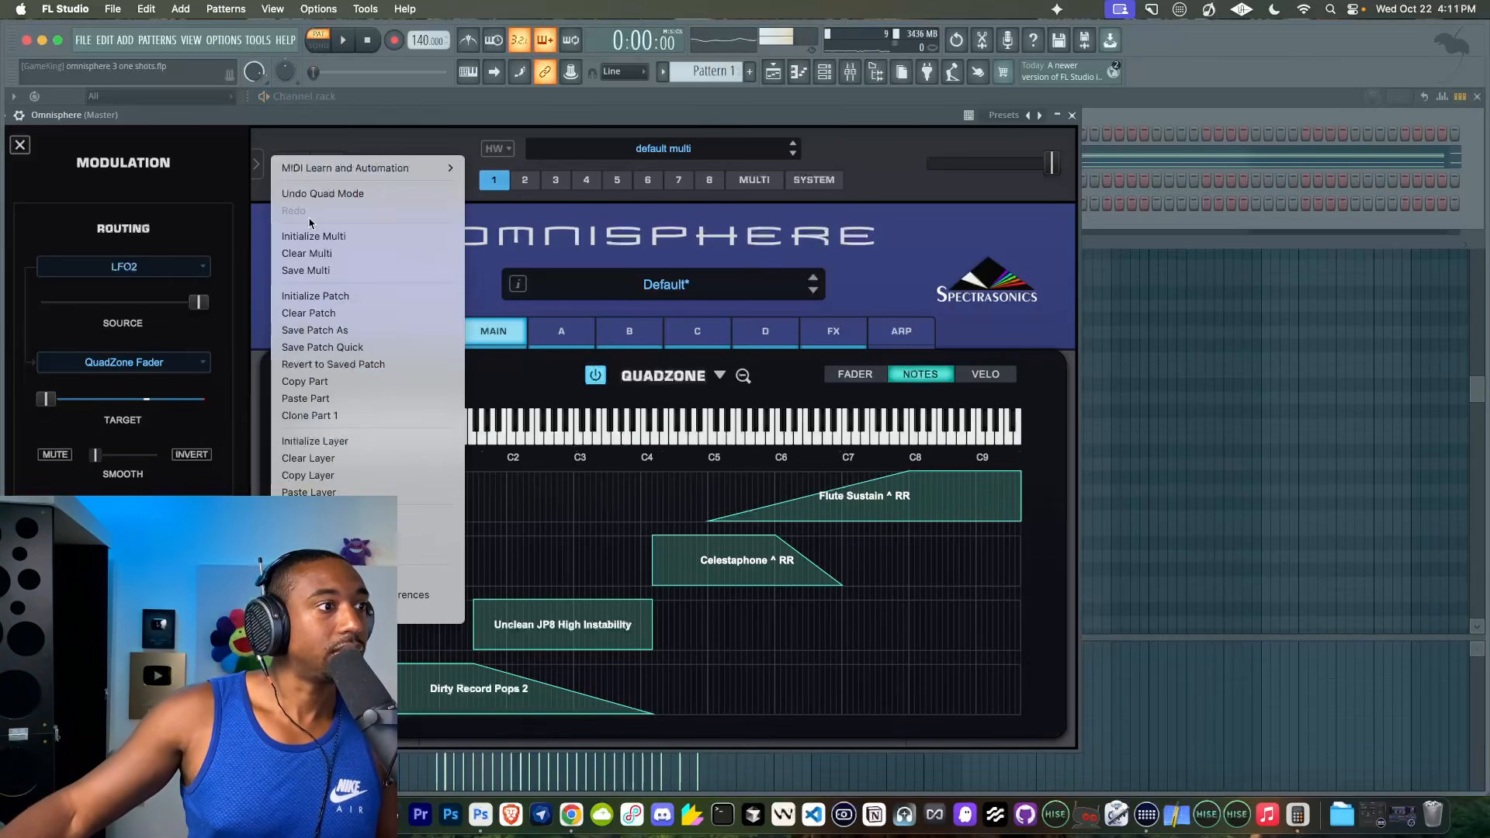
click(411, 324)
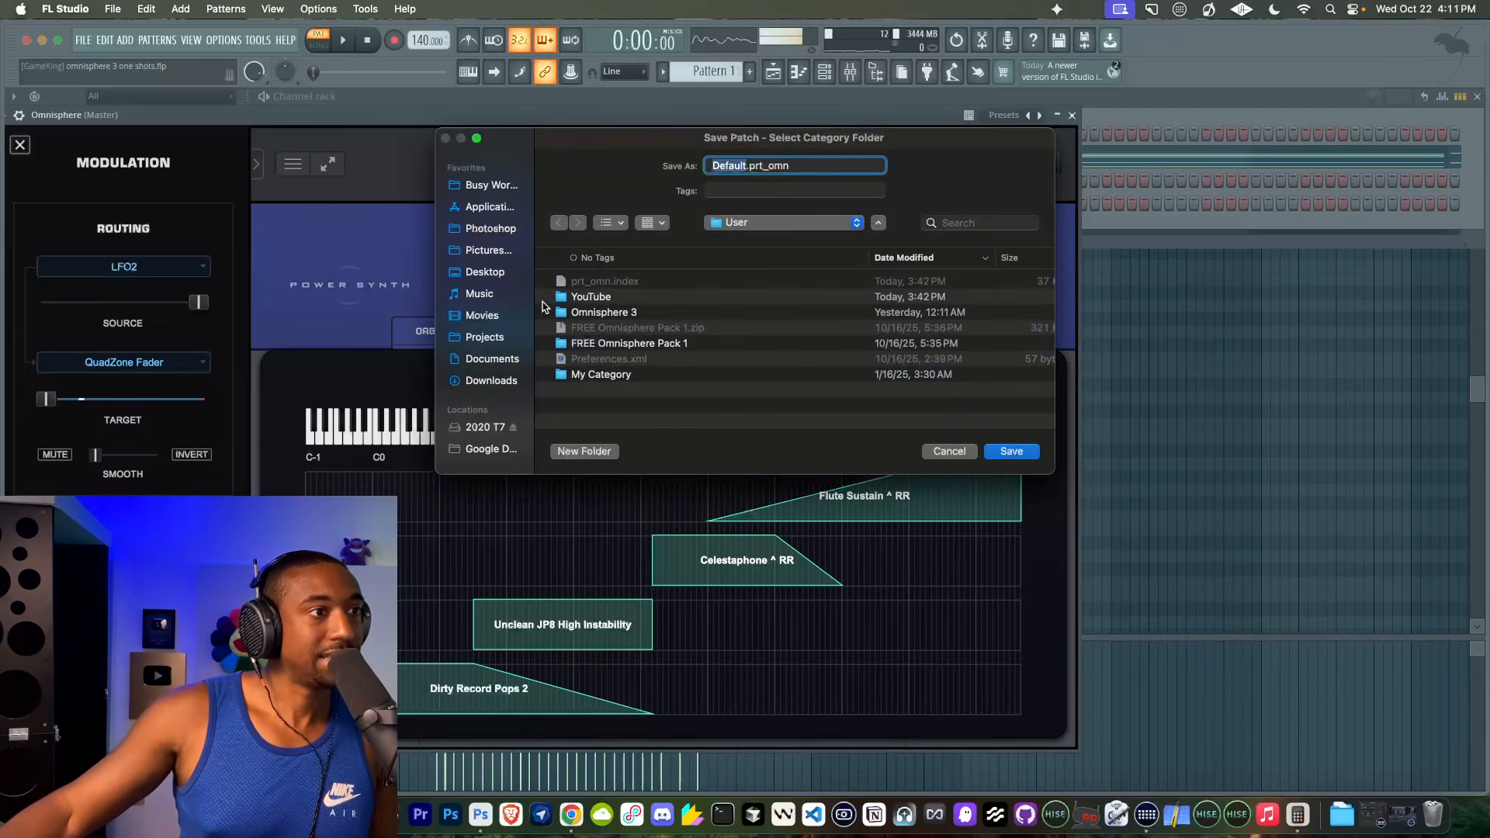
double_click(625, 297)
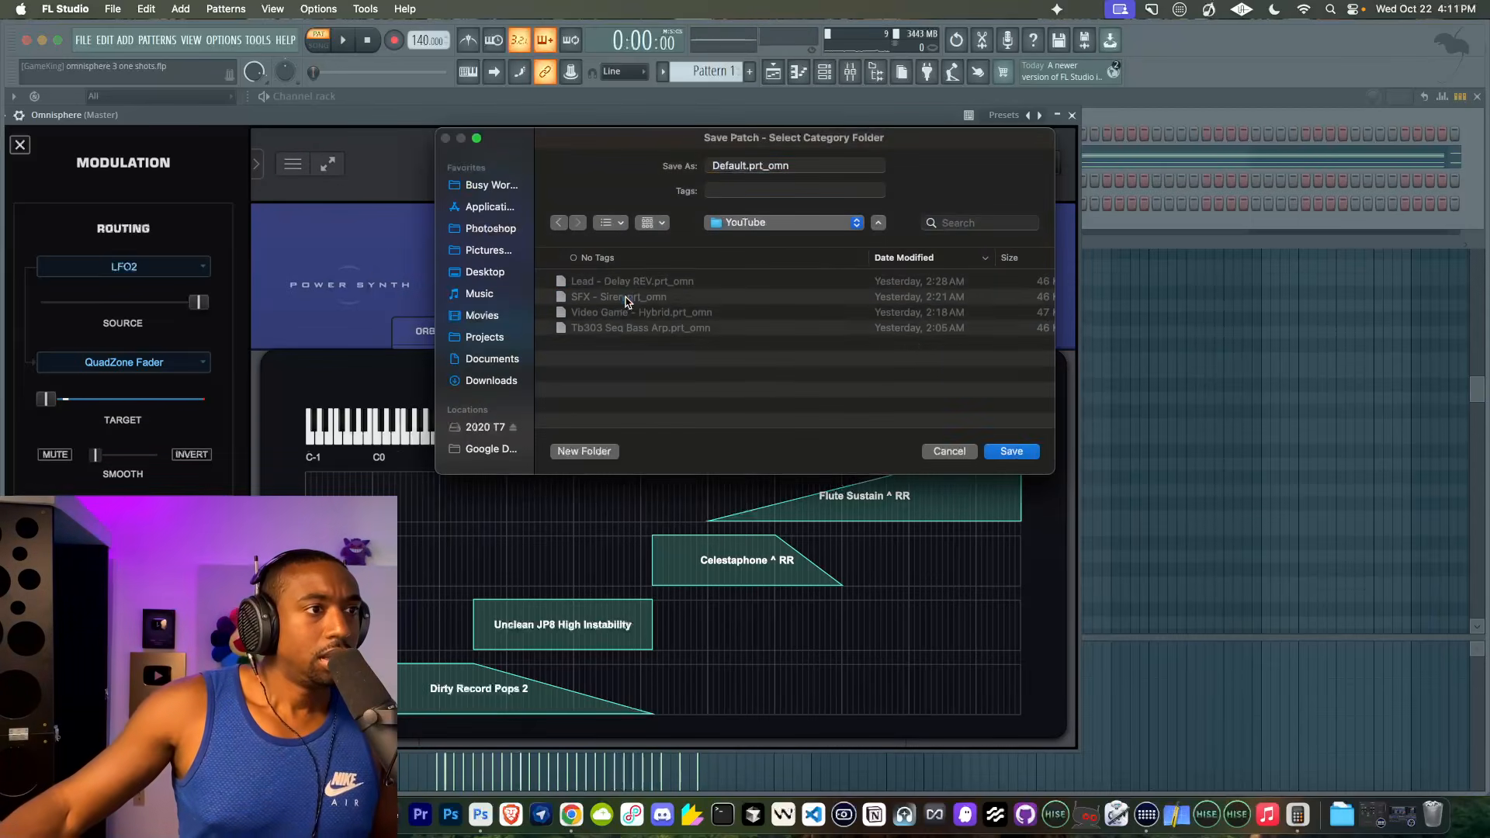
double_click(747, 166)
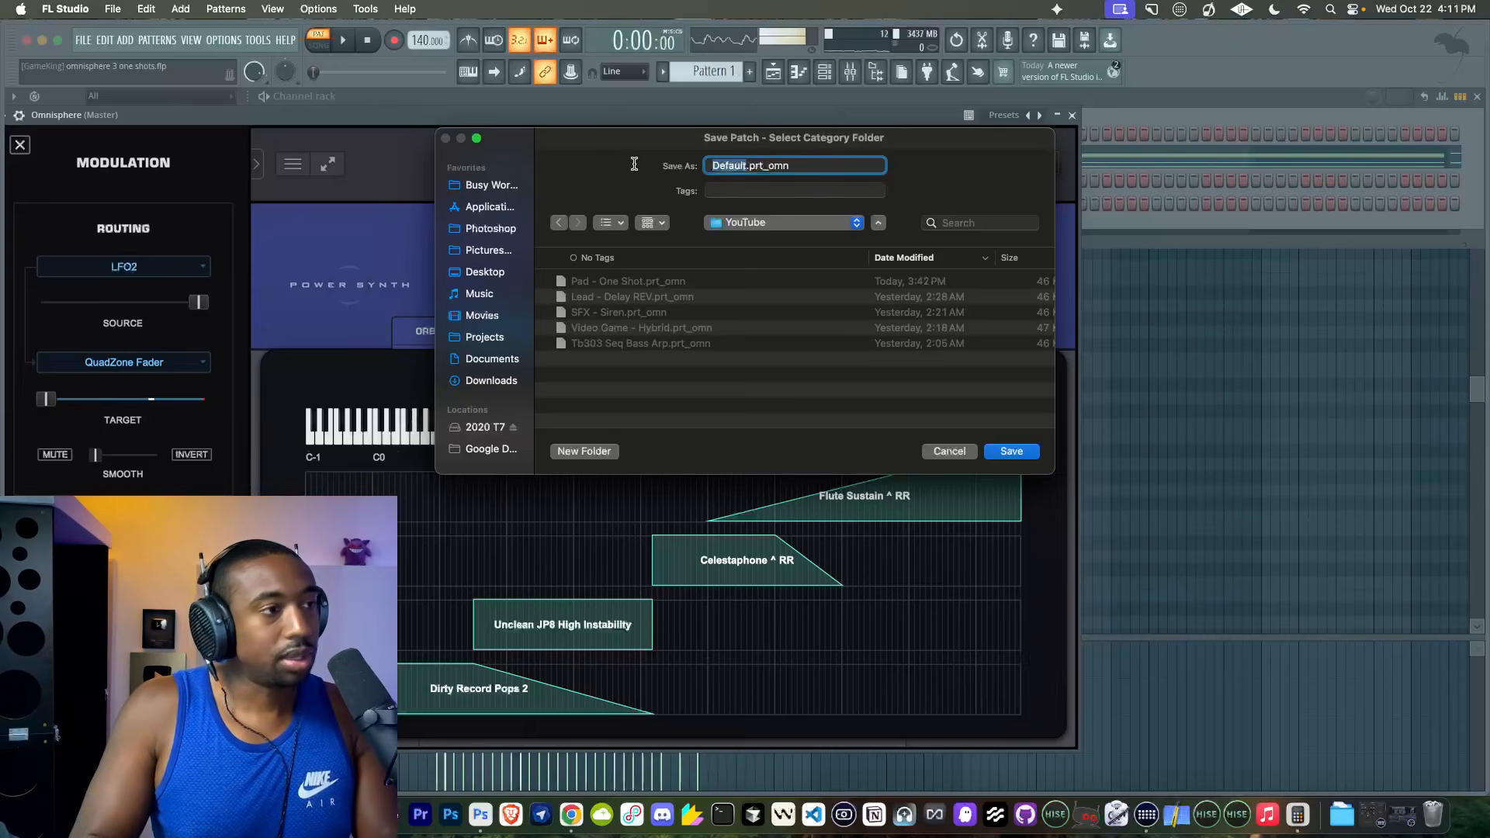
text(Quad)
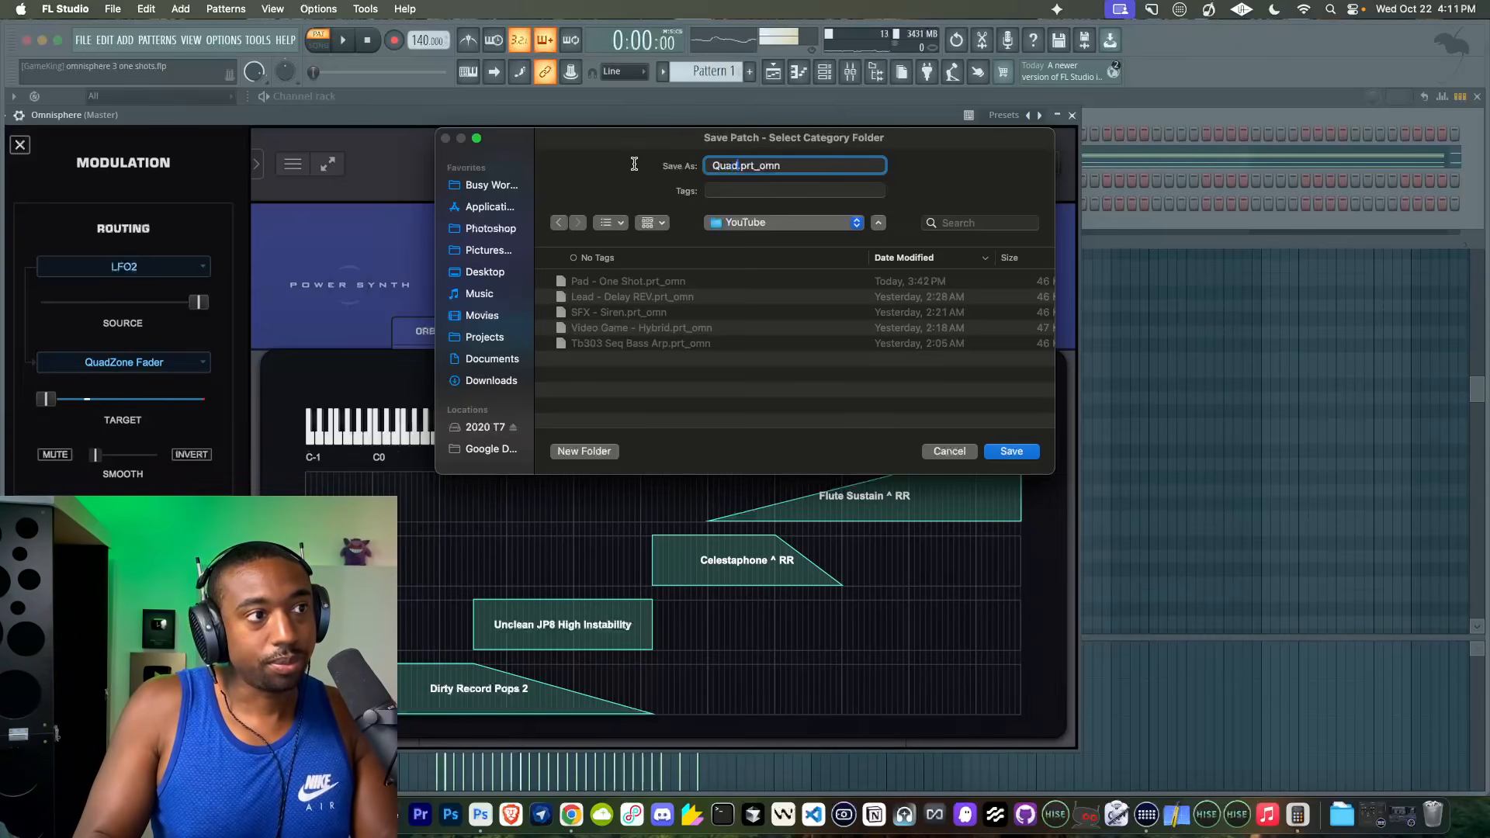
text(zone - )
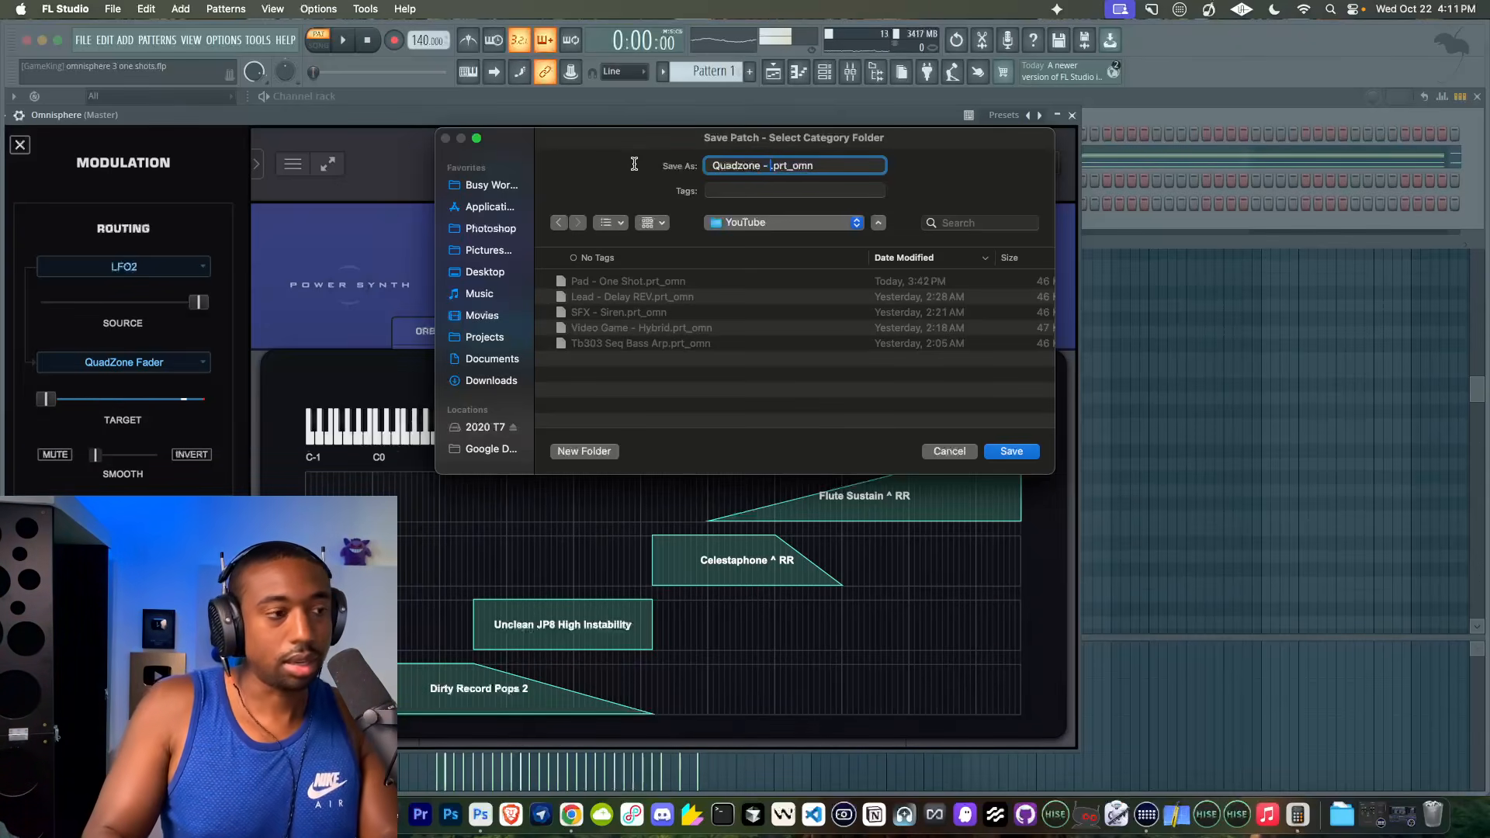
text(Bell Melody)
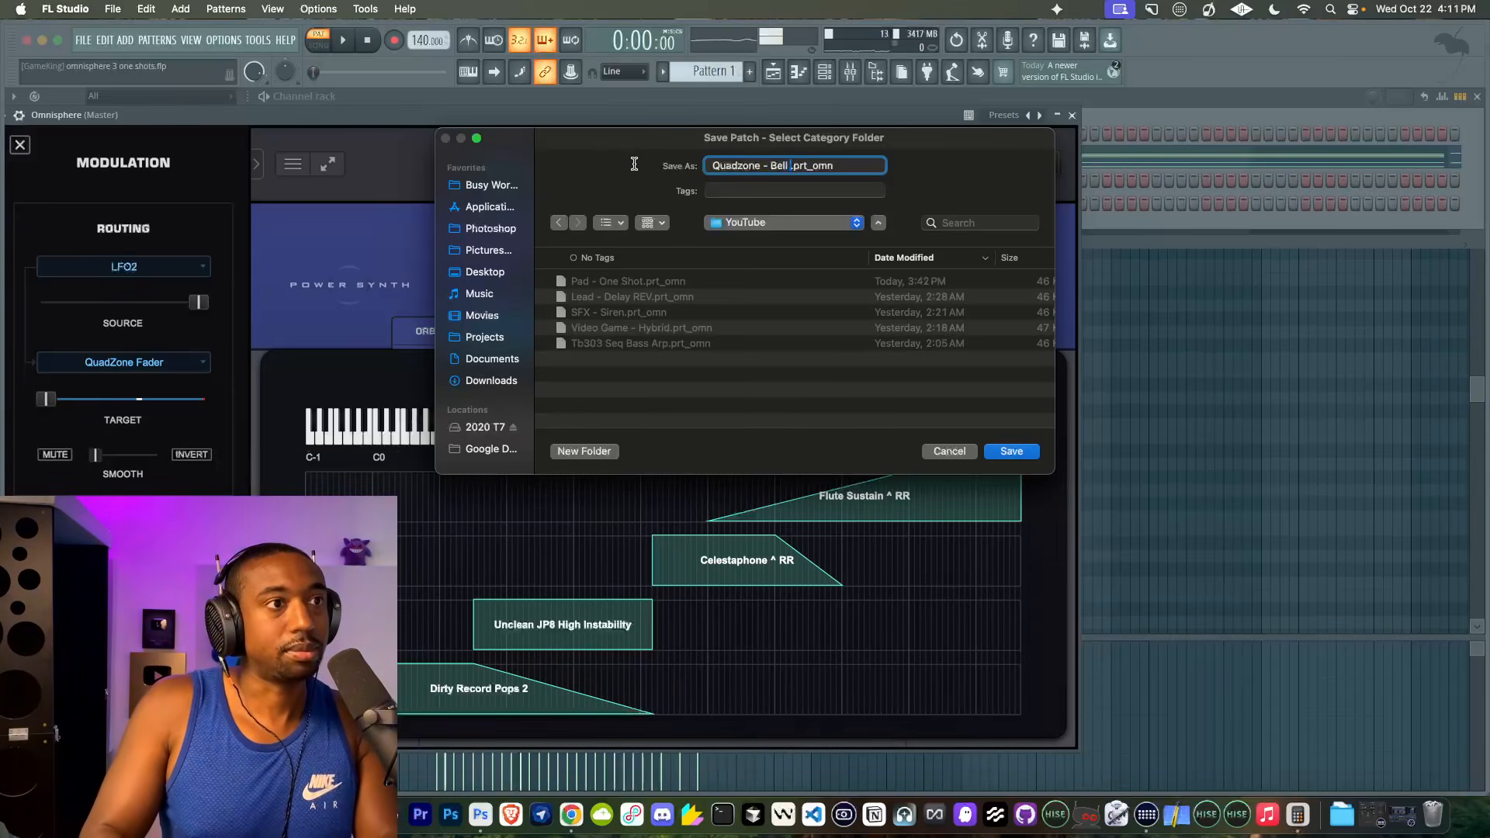
key(Return)
- Assign Busy Works Beats as the patch's Author tag and save the tags
click(72, 273)
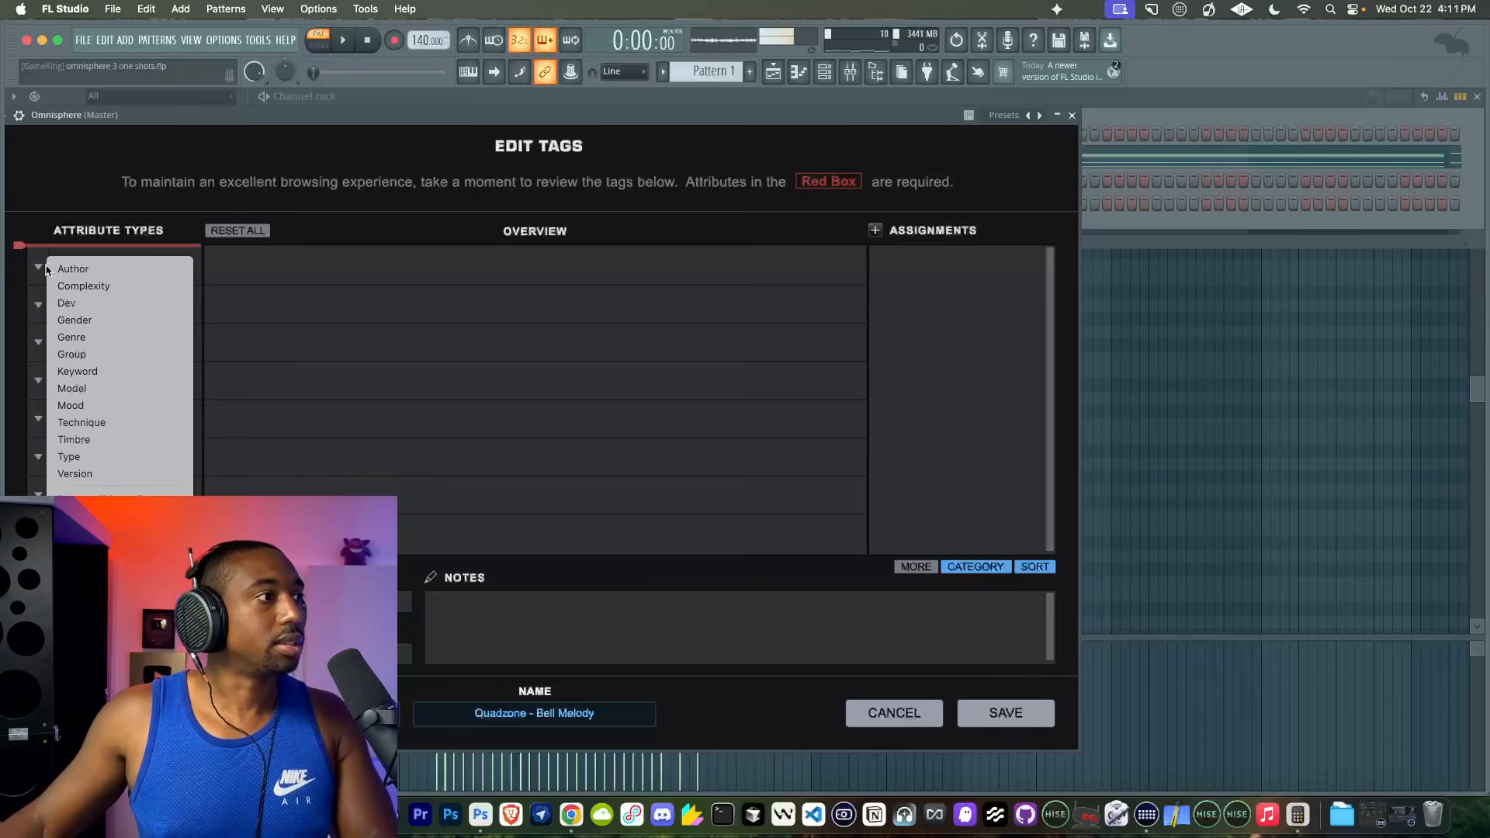
click(248, 275)
click(249, 275)
click(979, 263)
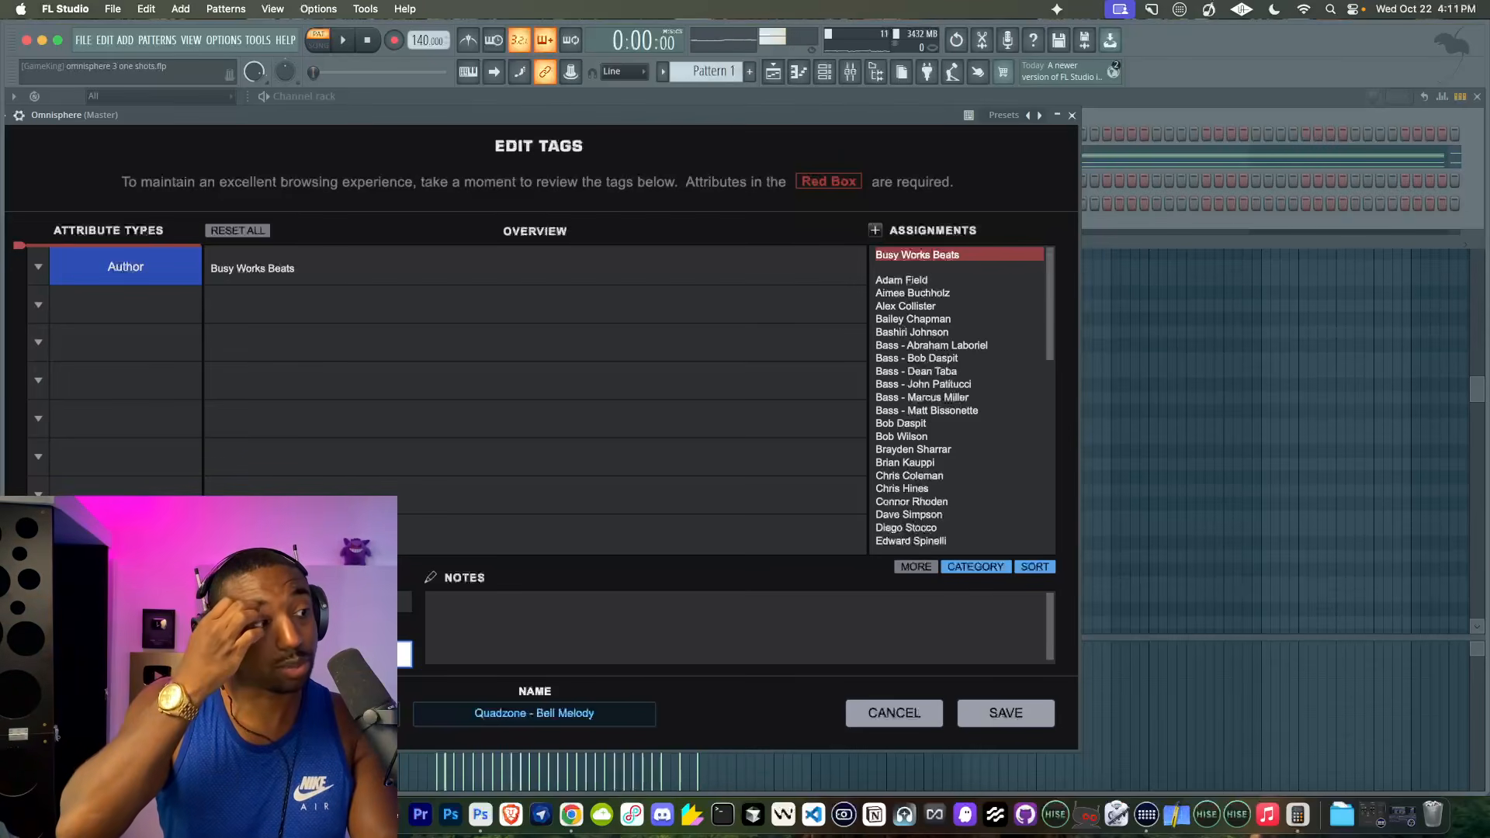
click(1004, 714)
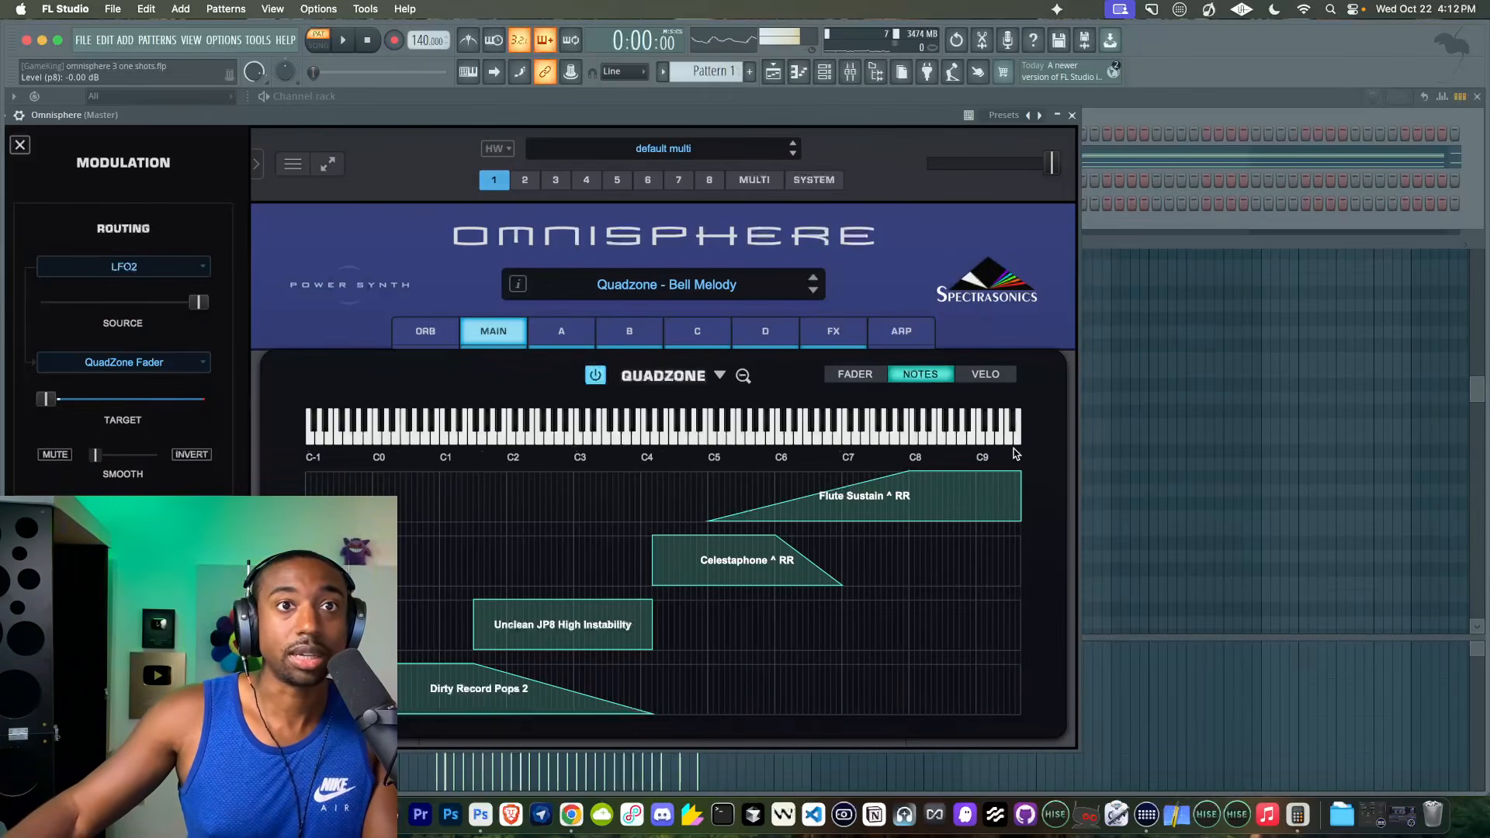